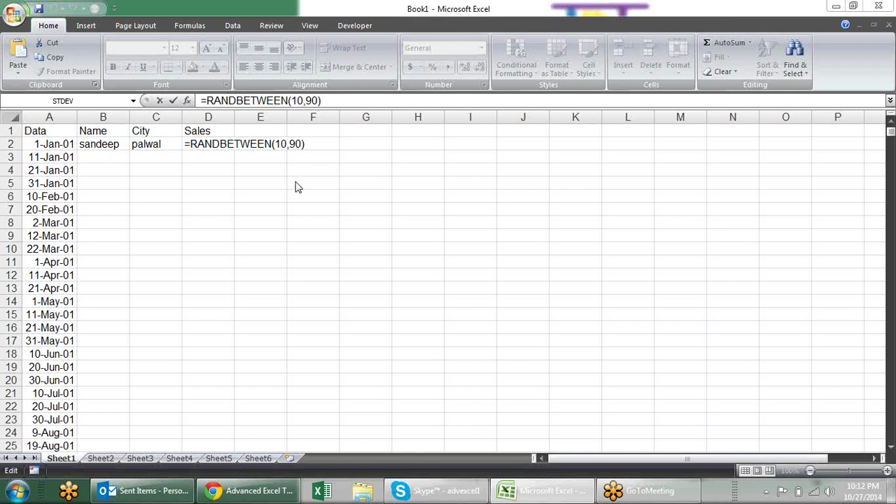
# Fill D2:D16 with =RANDBETWEEN(10,90), then select row 2's name, city and sales.
pyautogui.click(283, 144)
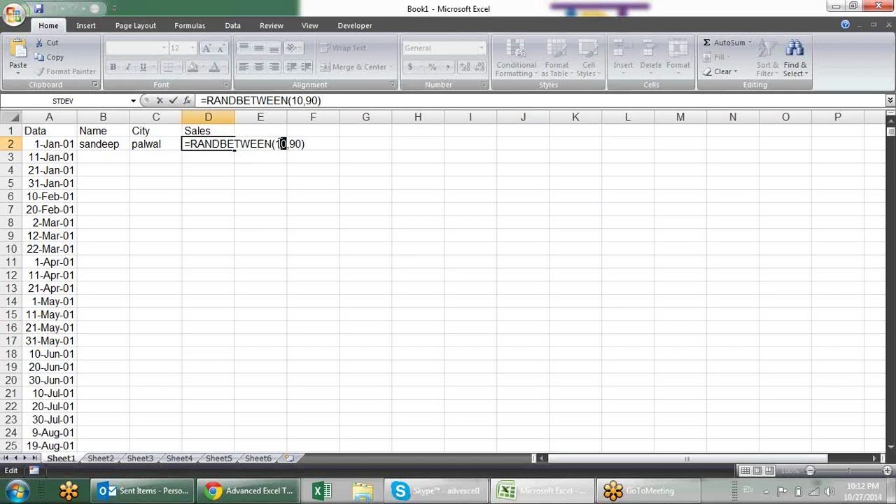
pyautogui.moveTo(285, 143); pyautogui.dragTo(274, 144)
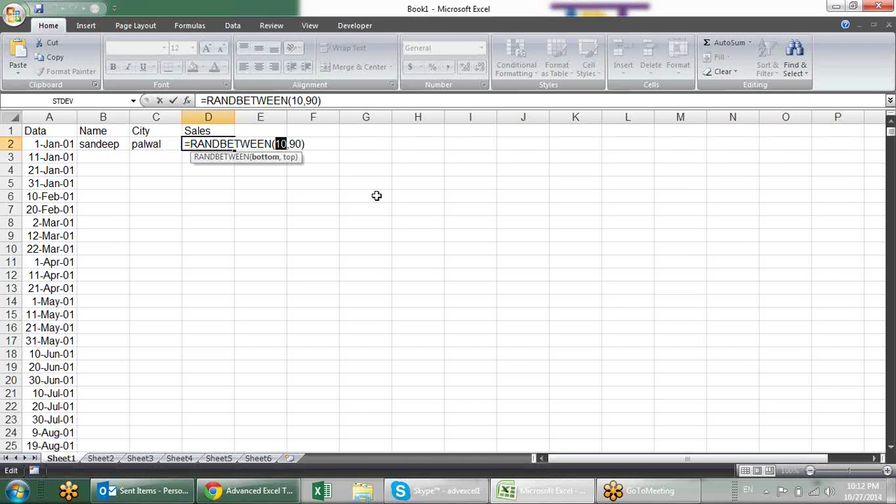
pyautogui.press('Return')
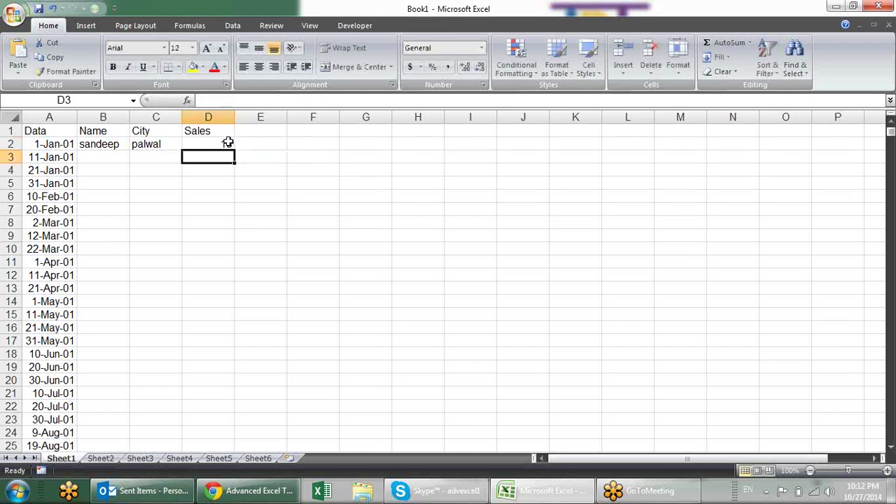
pyautogui.click(227, 142)
pyautogui.moveTo(235, 150); pyautogui.dragTo(238, 329)
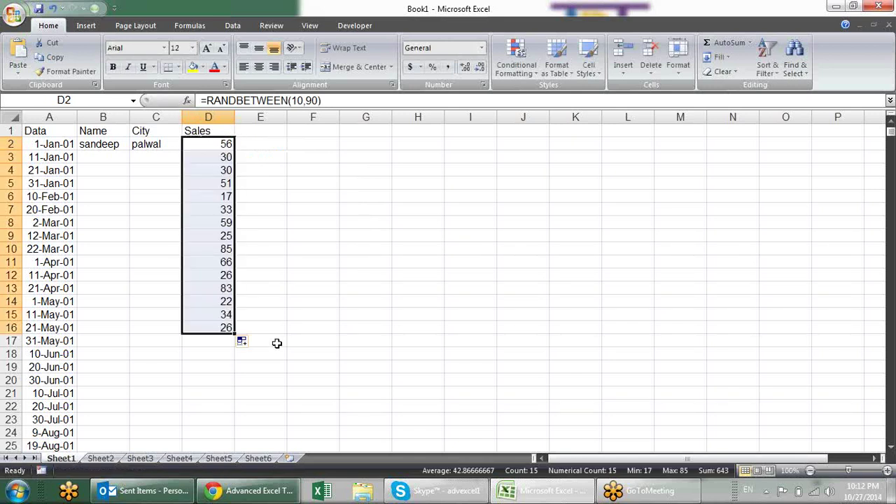
pyautogui.click(303, 100)
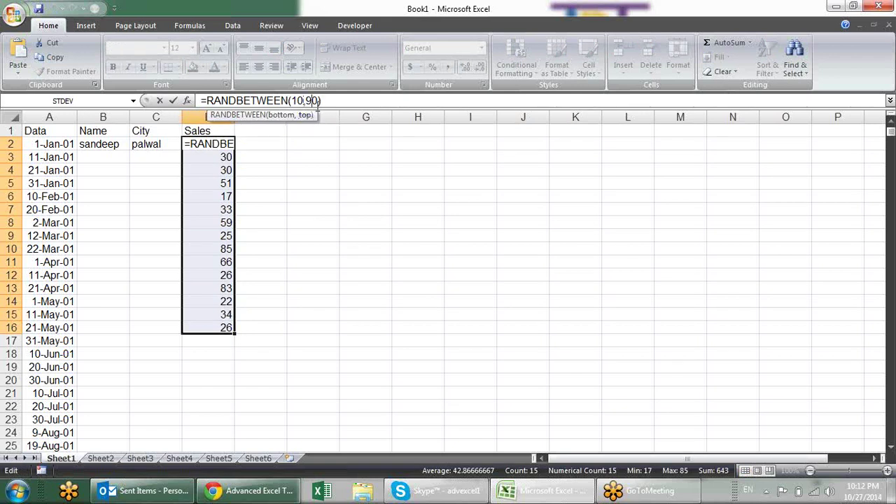
pyautogui.hotkey('ctrl', 'Return')
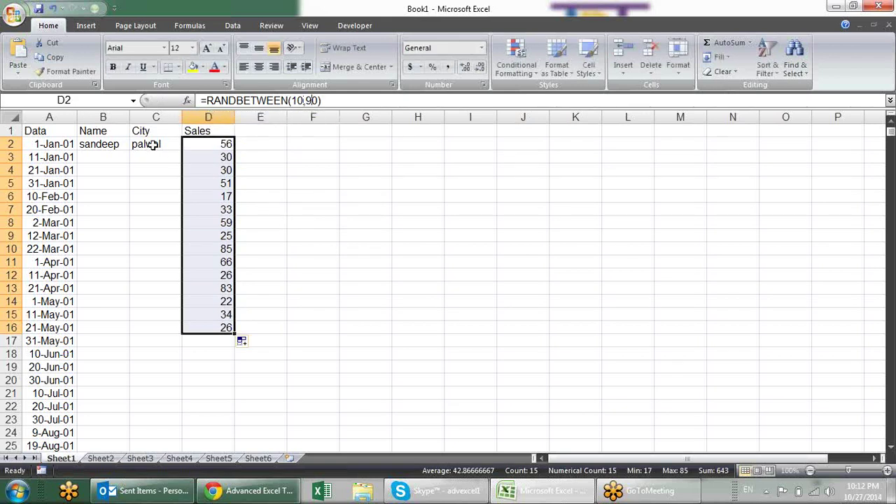
pyautogui.click(105, 142)
pyautogui.moveTo(135, 138); pyautogui.dragTo(187, 142)
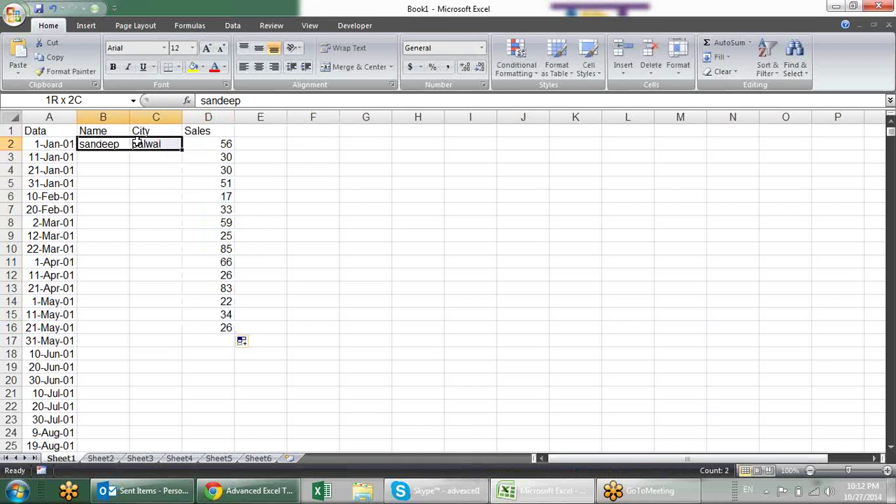
# Copy row 2's name, city and sales down through row 790.
pyautogui.hotkey('ctrl', 'c')
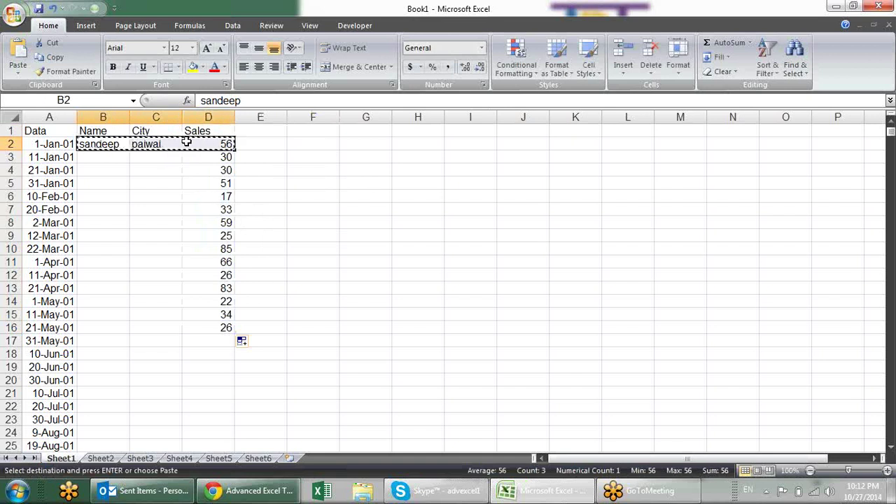
pyautogui.press('Down')
pyautogui.press('Left')
pyautogui.press('Up')
pyautogui.hotkey('ctrl', 'Down')
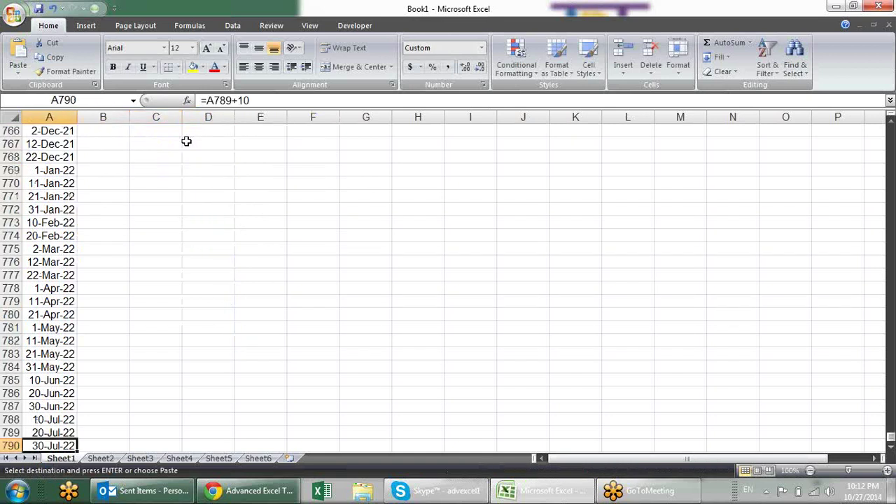
pyautogui.press('Right')
pyautogui.hotkey('ctrl', 'shift', 'Up')
pyautogui.hotkey('ctrl', 'v')
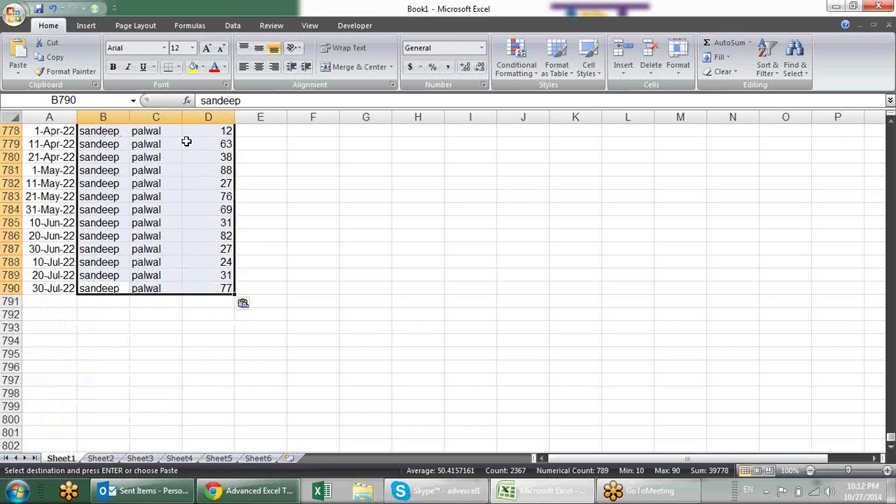
# Fill the names and cities from B2:C2 down the whole table.
pyautogui.press('Up')
pyautogui.hotkey('ctrl', 'Up')
pyautogui.press('Down')
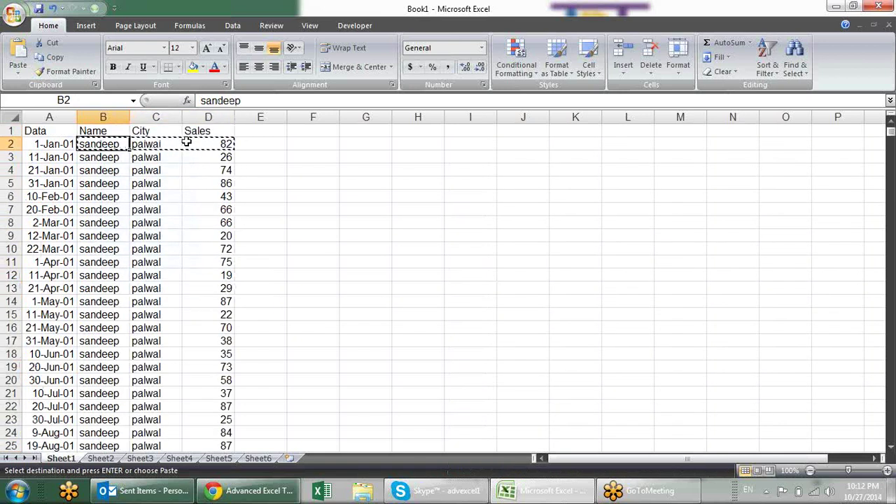
pyautogui.hotkey('shift', 'Right')
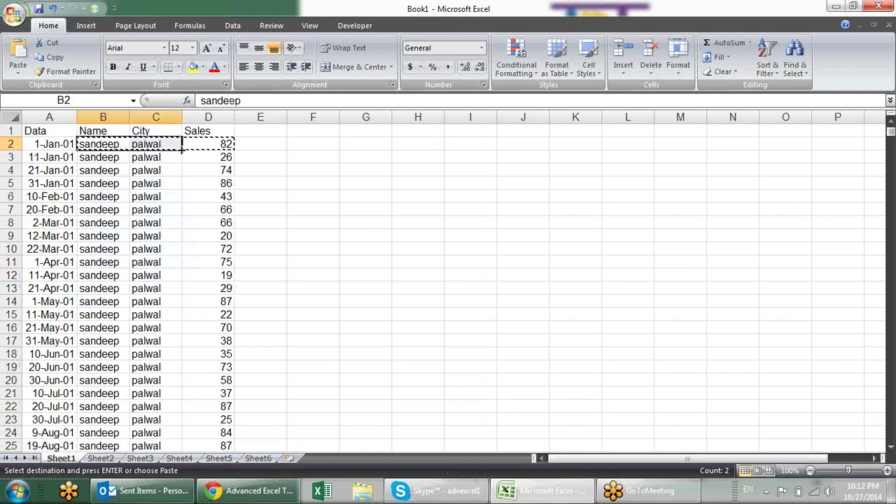
pyautogui.doubleClick(181, 150)
# Apply All Borders to the whole table from A1 to row 790.
pyautogui.click(208, 152)
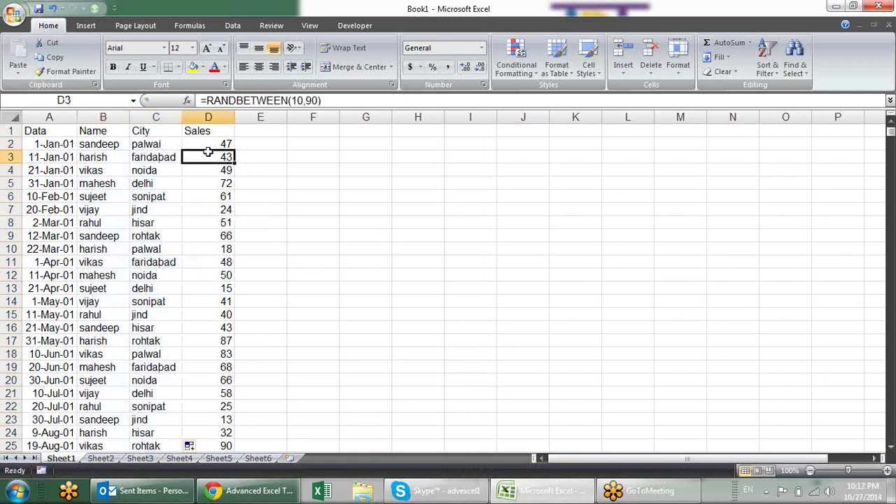
pyautogui.click(63, 129)
pyautogui.hotkey('ctrl', 'shift', 'Right')
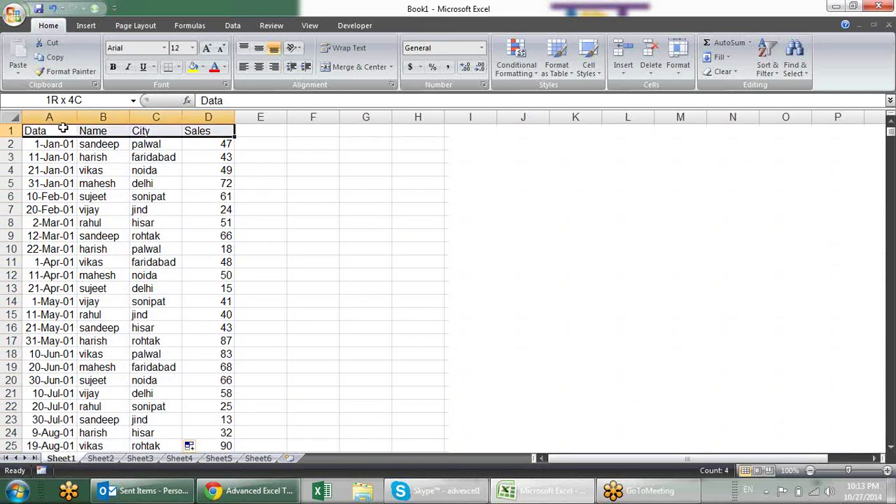
pyautogui.hotkey('ctrl', 'shift', 'Down')
pyautogui.hotkey('ctrl', 'BackSpace')
pyautogui.hotkey('alt', 'h')
pyautogui.press('b')
pyautogui.press('a')
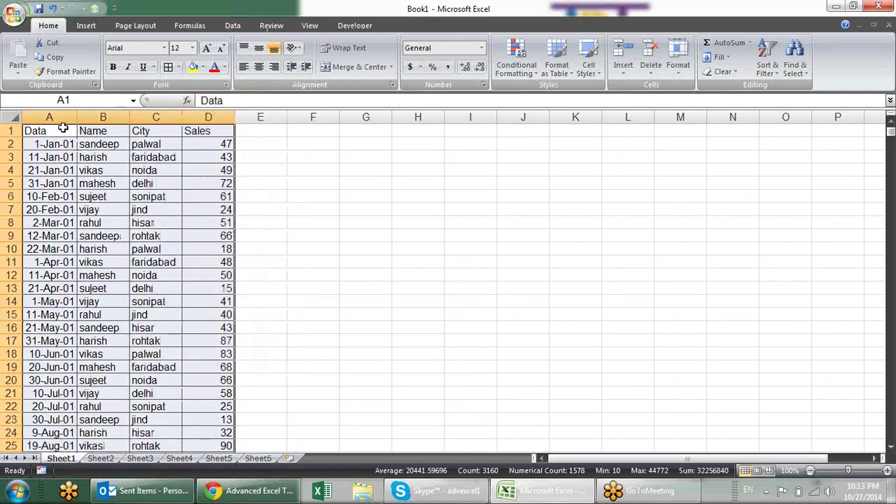
# Bold the header row A1:D1.
pyautogui.click(63, 128)
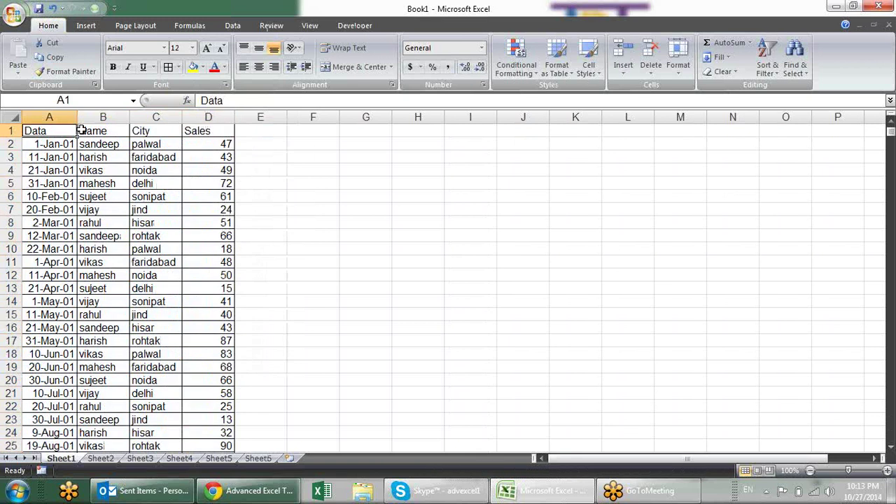
pyautogui.hotkey('ctrl', 'shift', 'Right')
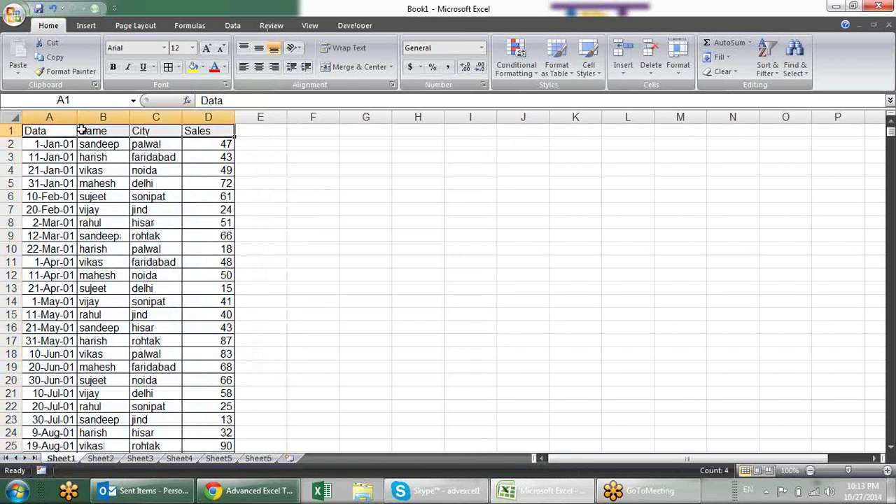
pyautogui.hotkey('ctrl', 'b')
pyautogui.click(332, 187)
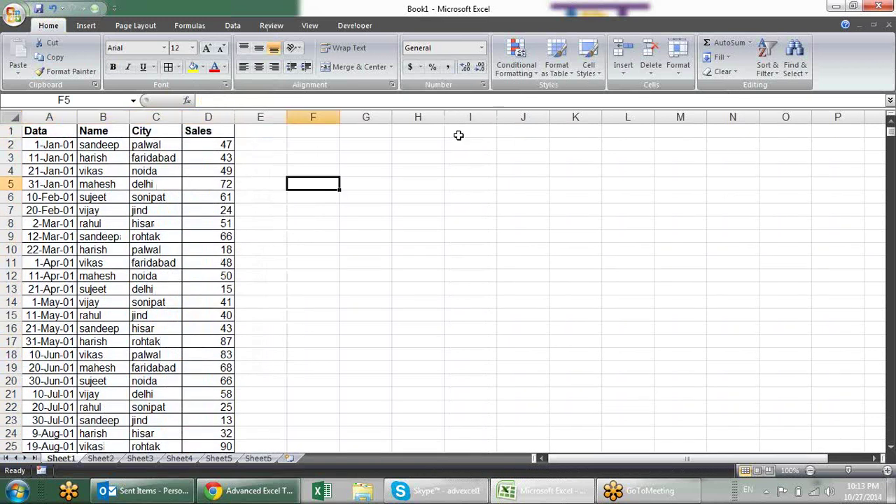
pyautogui.click(531, 73)
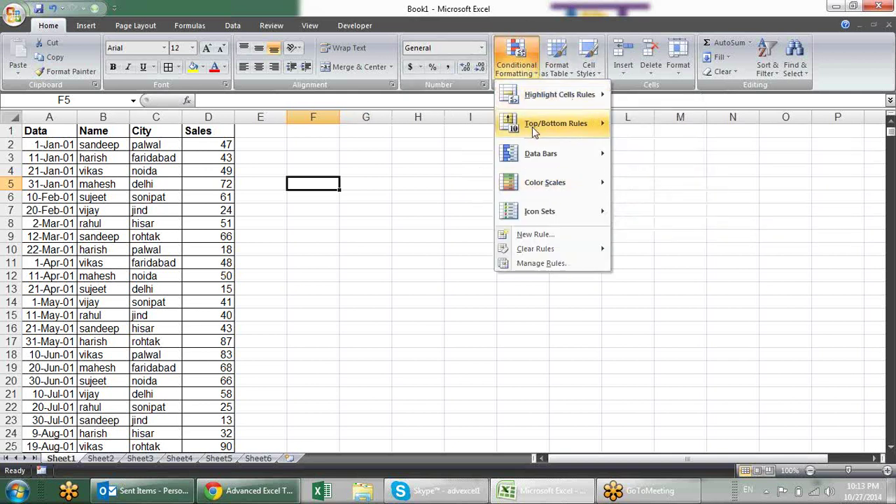
pyautogui.moveTo(533, 126)
pyautogui.moveTo(533, 95)
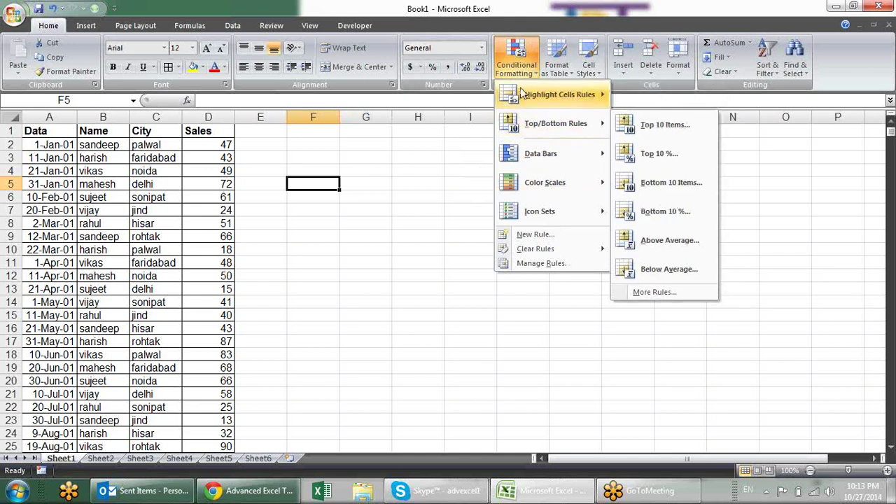
pyautogui.click(893, 35)
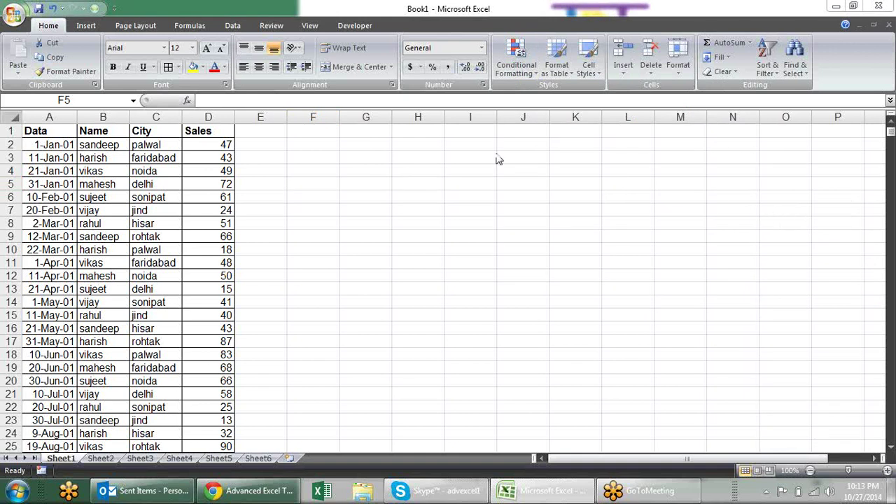
pyautogui.click(221, 144)
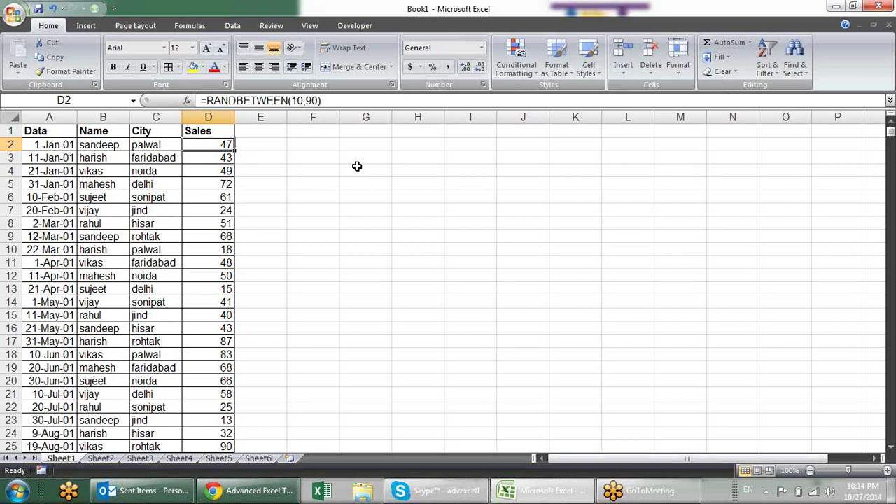
# Copy the seven names in B3:B9 into G3:G9.
pyautogui.moveTo(105, 158); pyautogui.dragTo(105, 231)
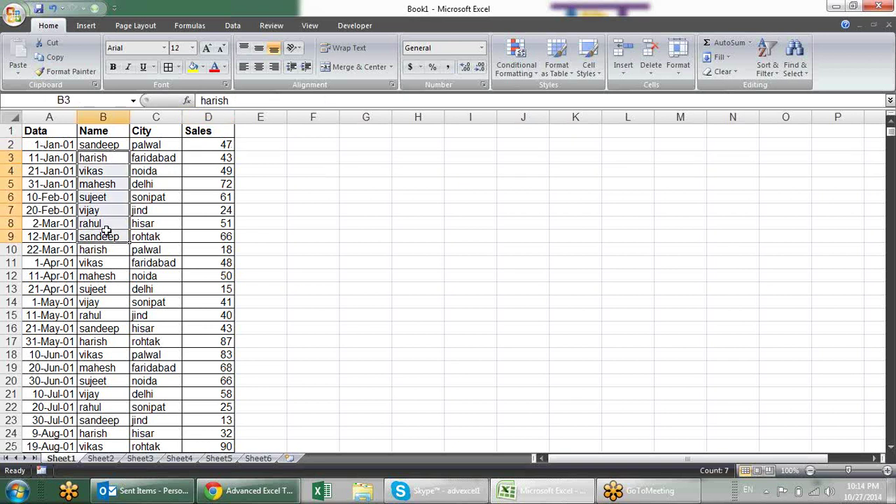
pyautogui.hotkey('ctrl', 'c')
pyautogui.click(373, 159)
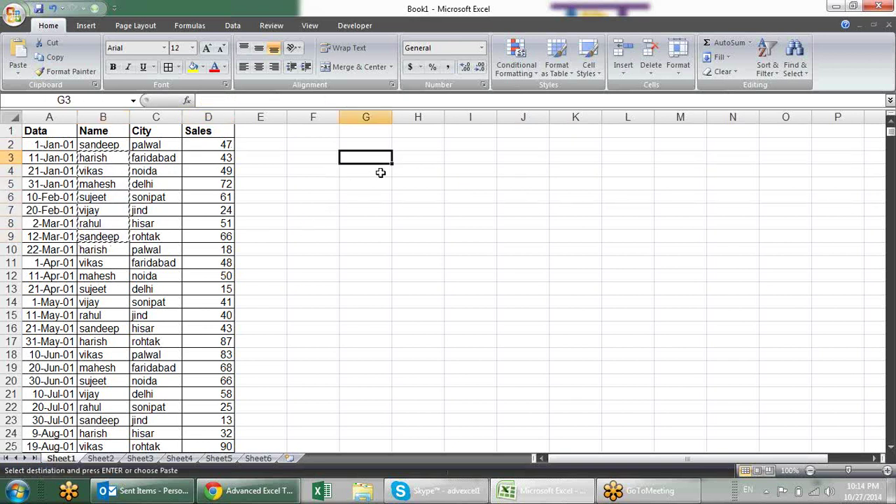
pyautogui.hotkey('ctrl', 'v')
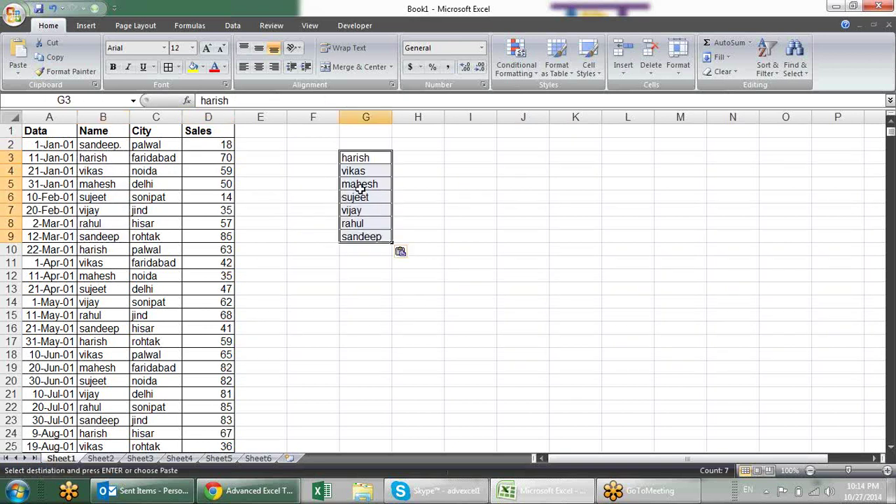
pyautogui.press('Escape')
# Select the pasted names and compare entries in B5, B9, B11 and G5.
pyautogui.moveTo(365, 160); pyautogui.dragTo(366, 236)
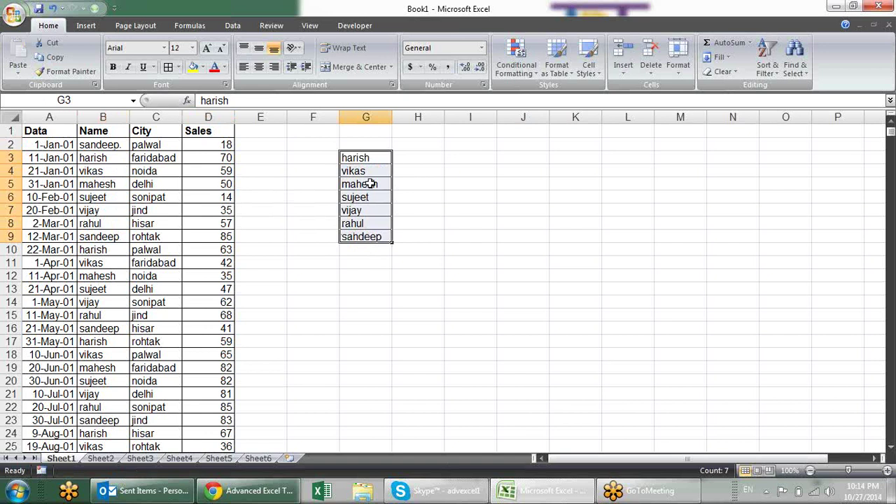
pyautogui.click(96, 184)
pyautogui.click(99, 235)
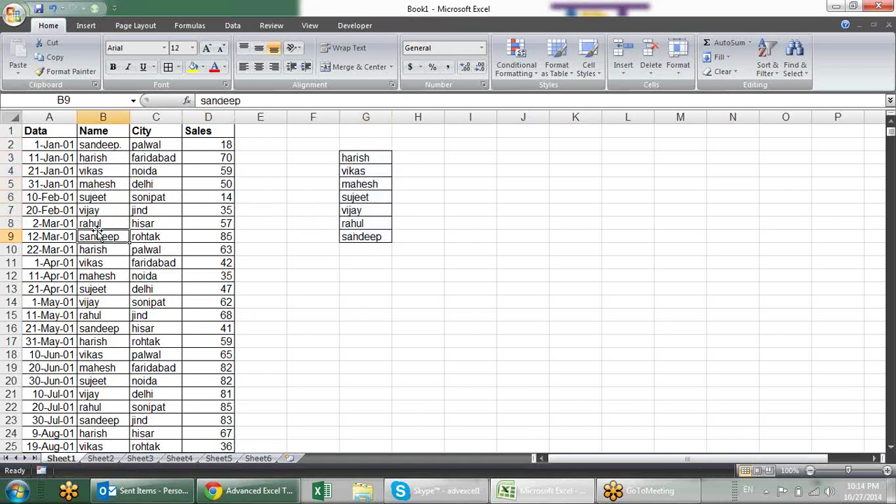
pyautogui.click(98, 261)
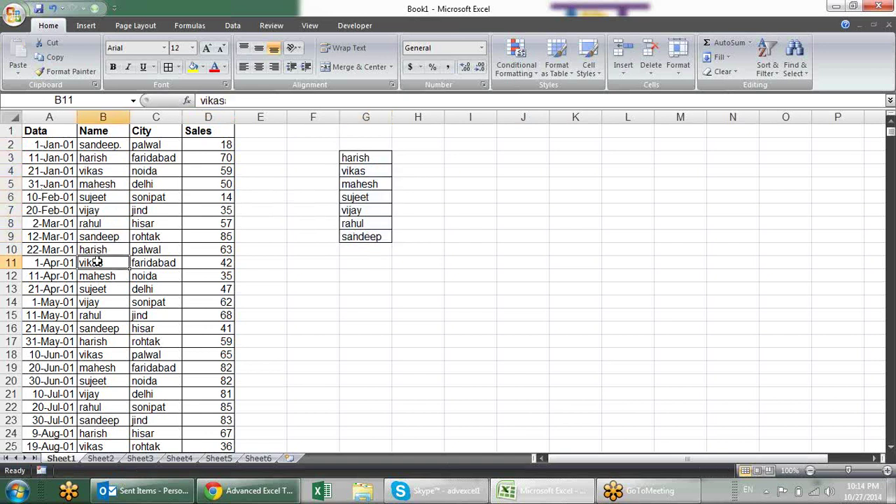
pyautogui.click(378, 185)
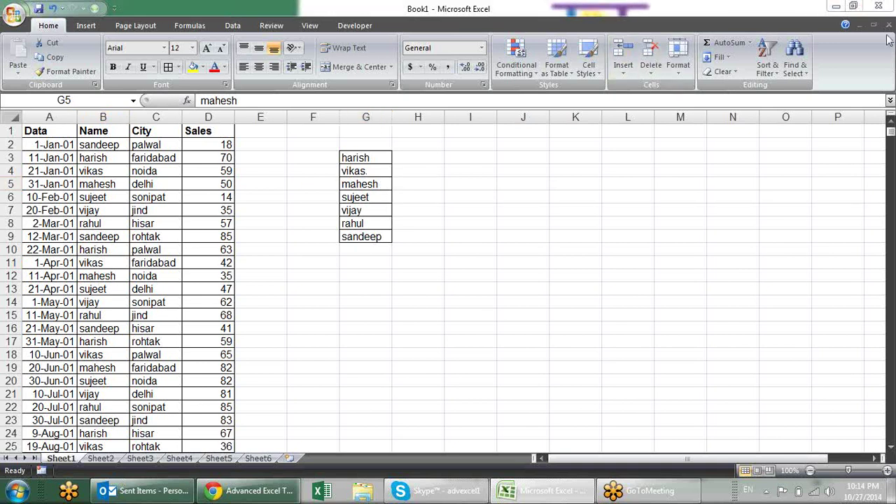
pyautogui.click(891, 247)
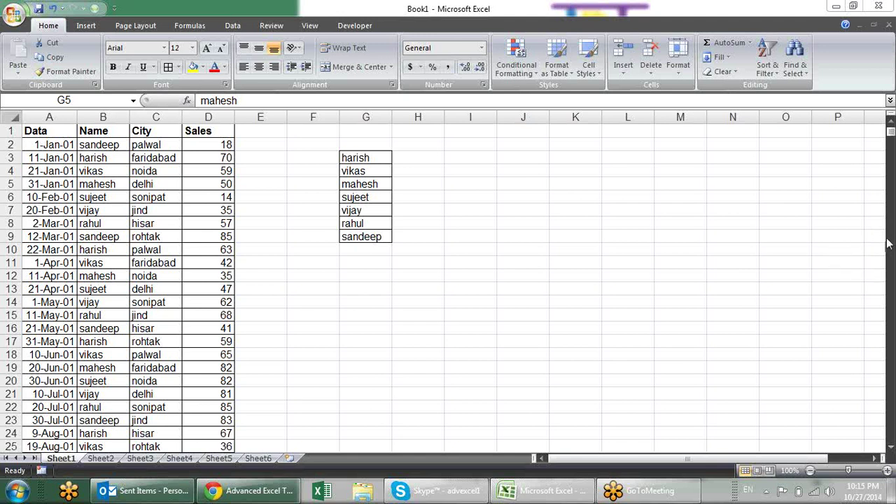
# Undo the pasted name list in G3:G9.
pyautogui.hotkey('ctrl', 'z')
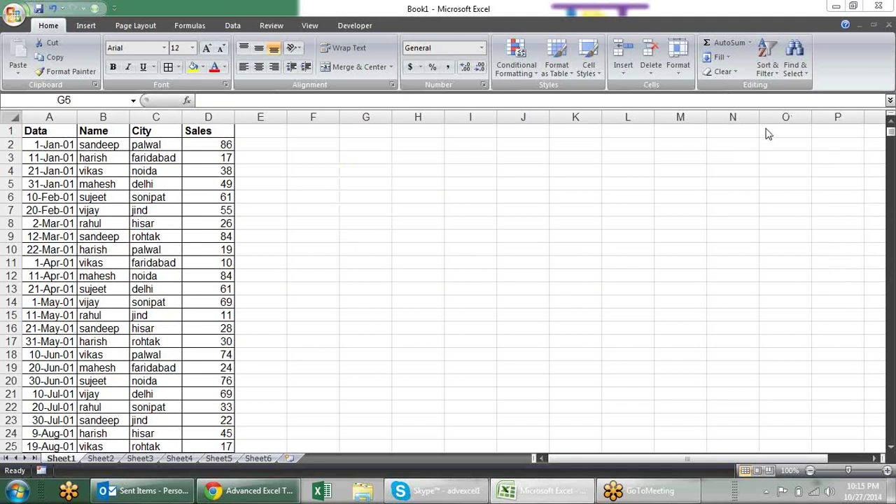
pyautogui.press('Return')
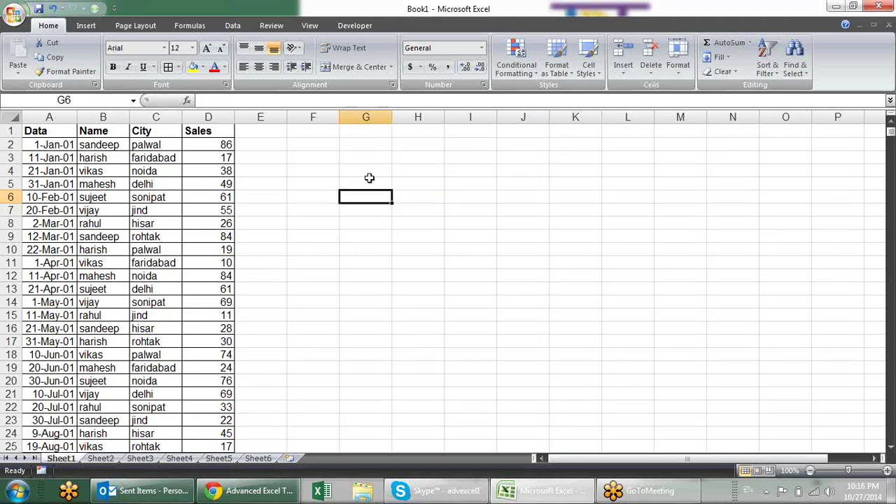
pyautogui.click(168, 182)
# Try a Greater Than 60 rule on the whole Sales column, then cancel it.
pyautogui.click(530, 75)
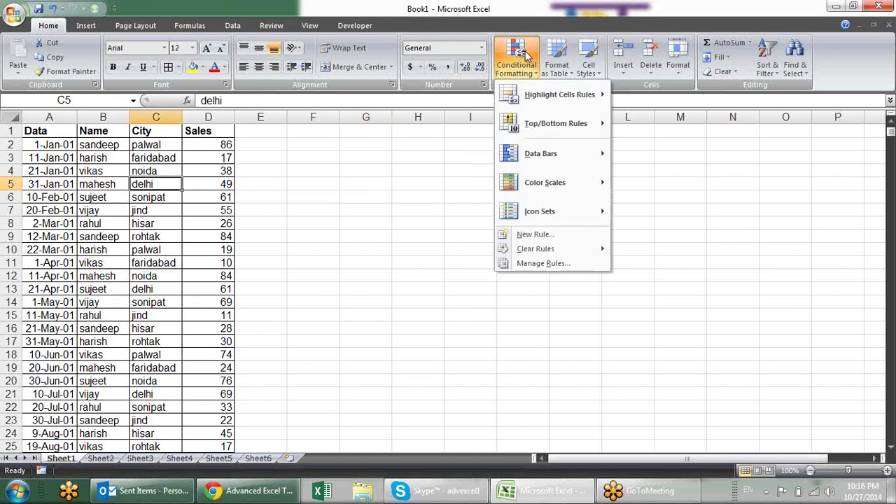
pyautogui.moveTo(516, 101)
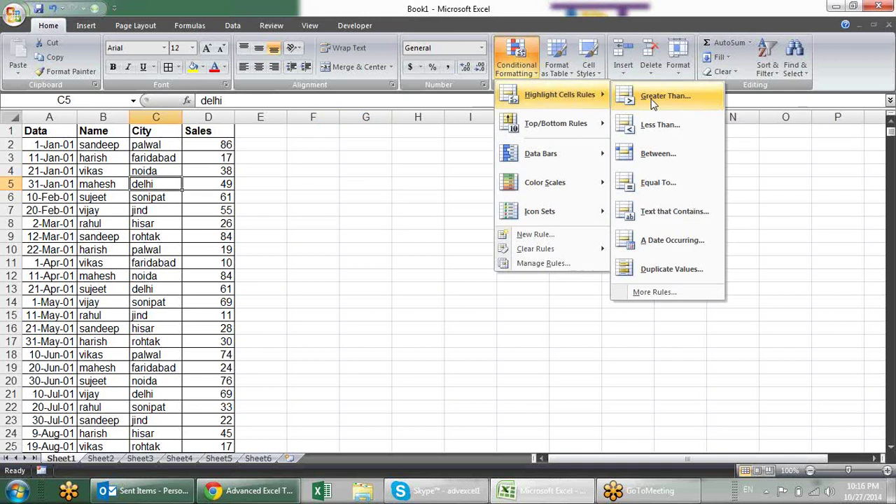
pyautogui.click(350, 158)
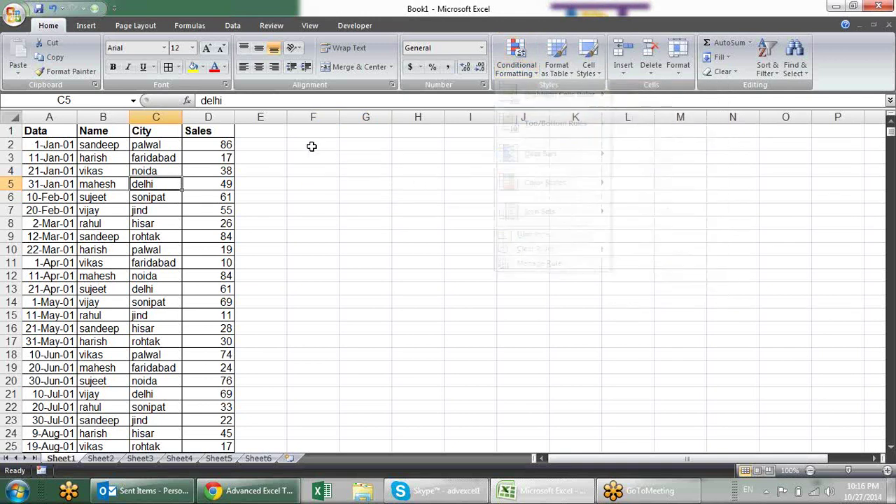
pyautogui.click(225, 117)
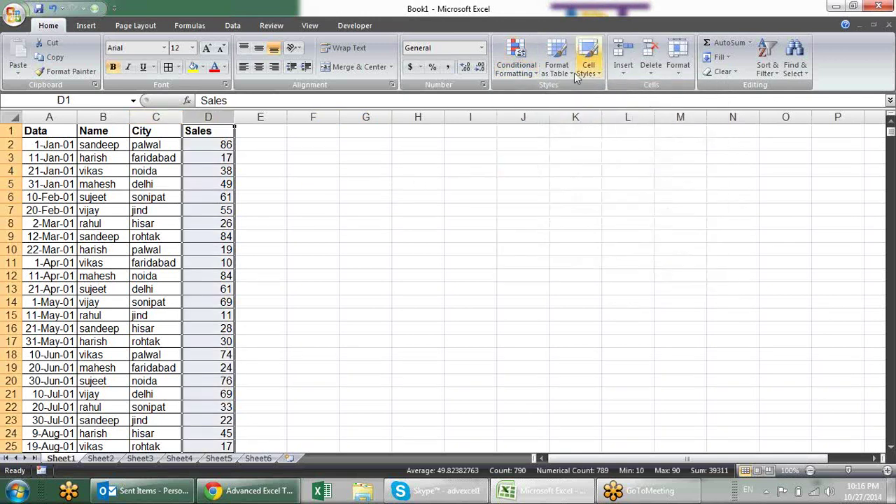
pyautogui.click(533, 70)
pyautogui.moveTo(555, 90)
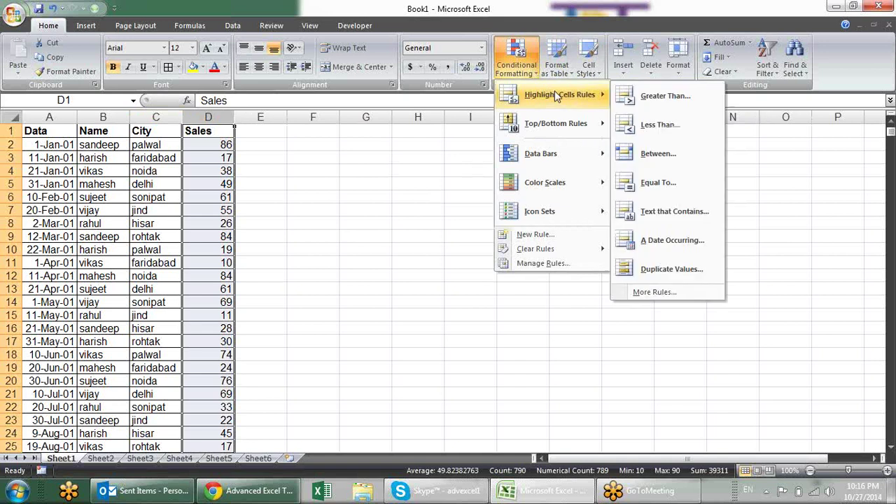
pyautogui.click(679, 92)
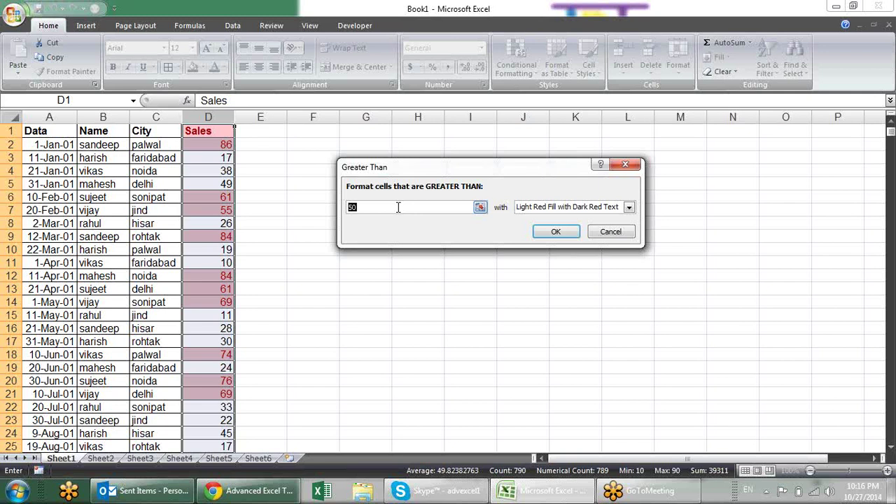
pyautogui.write('6')
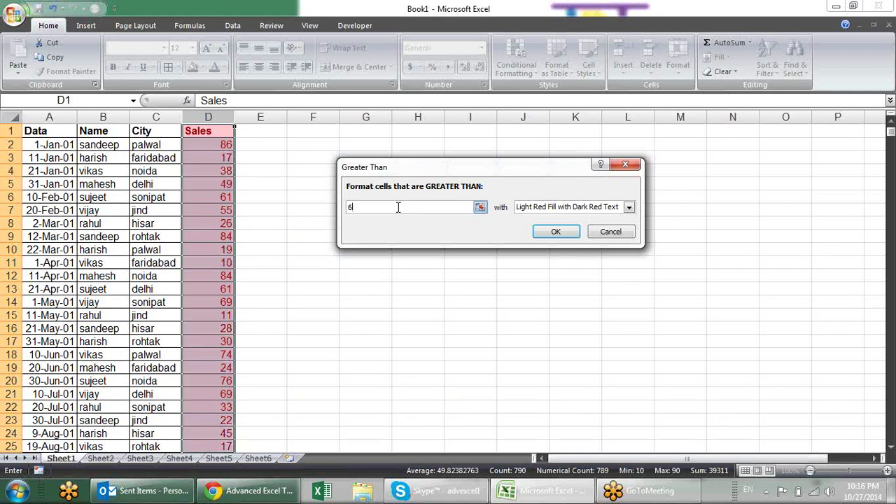
pyautogui.write('0')
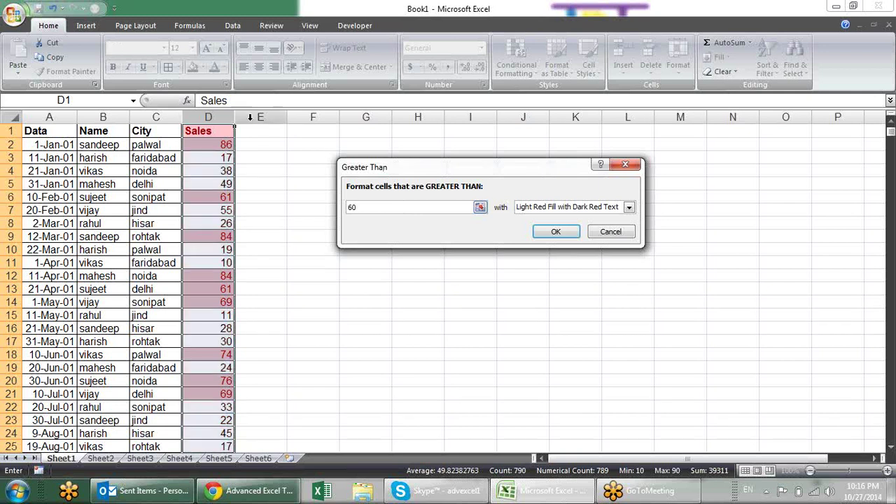
pyautogui.press('Escape')
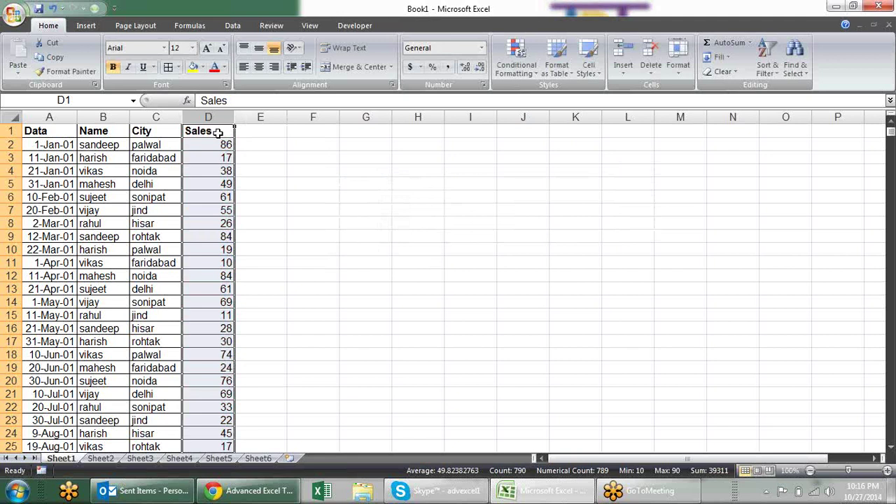
# Select D2:D790 and start a Greater Than rule with 80.
pyautogui.click(210, 143)
pyautogui.hotkey('ctrl', 'shift', 'Down')
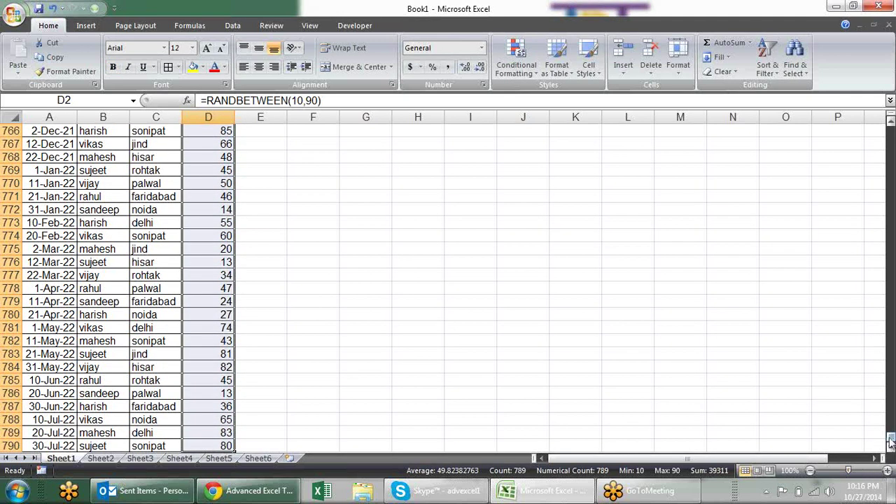
pyautogui.moveTo(891, 443); pyautogui.dragTo(891, 132)
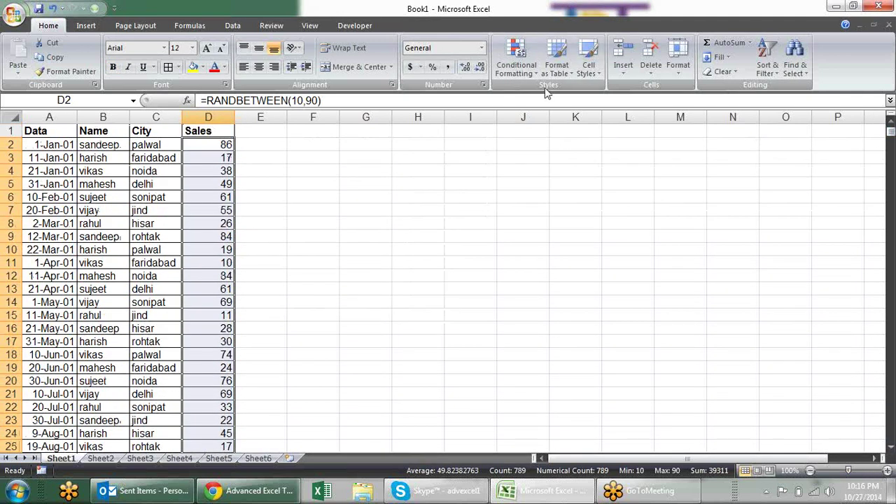
pyautogui.click(518, 67)
pyautogui.moveTo(560, 91)
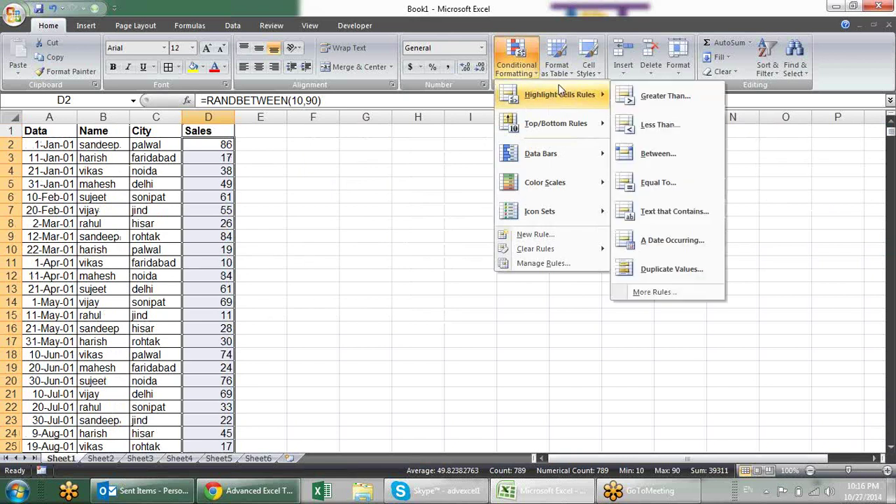
pyautogui.click(665, 96)
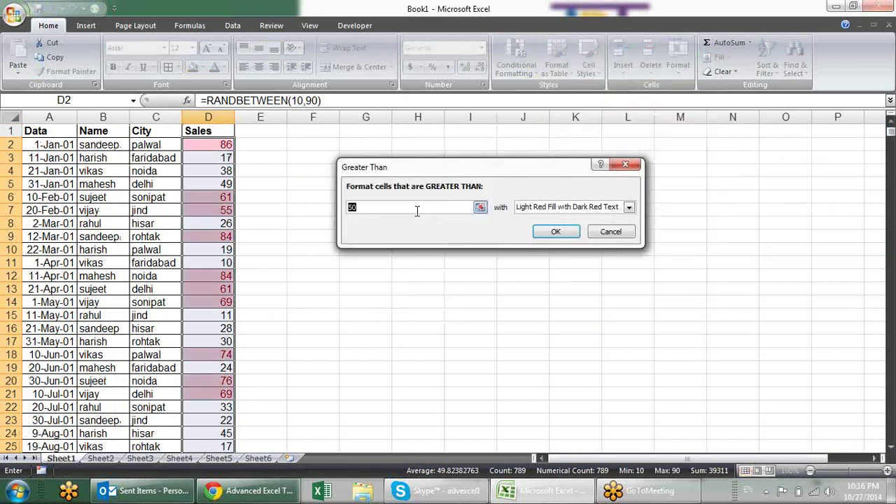
pyautogui.write('80')
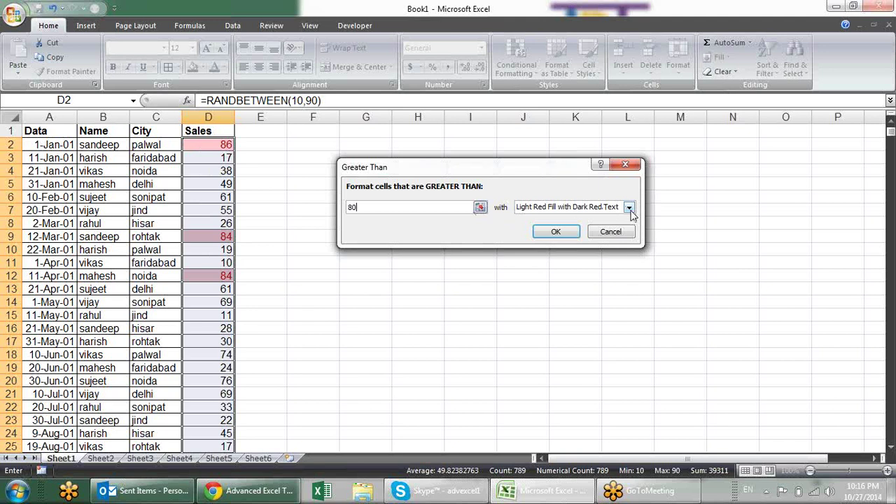
# Preview Yellow Fill, then Light Red Fill, as the greater-than-80 highlight style.
pyautogui.click(630, 209)
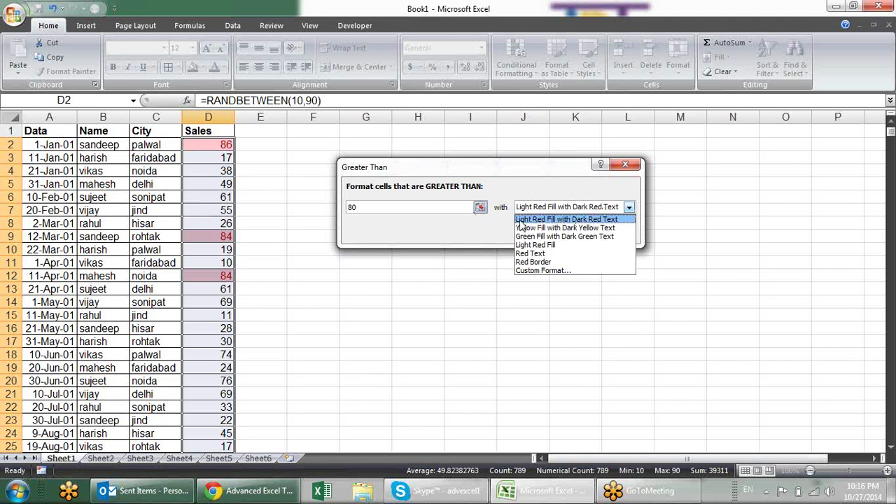
pyautogui.click(612, 228)
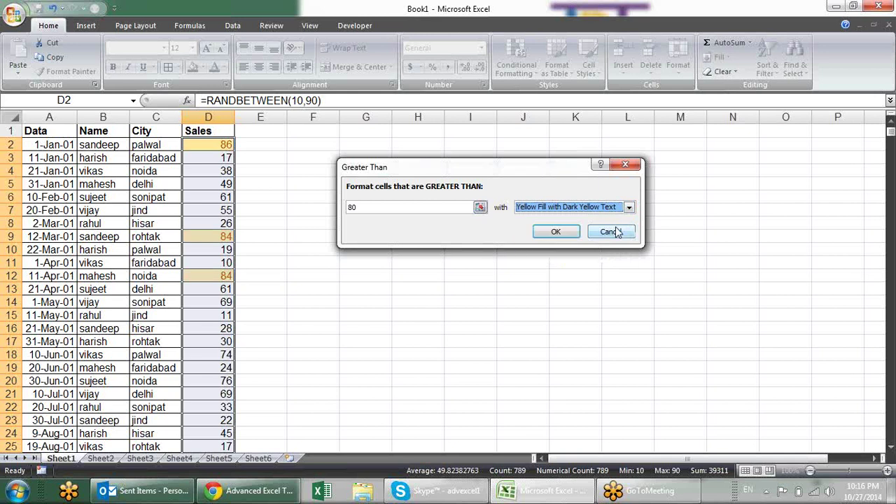
pyautogui.click(629, 208)
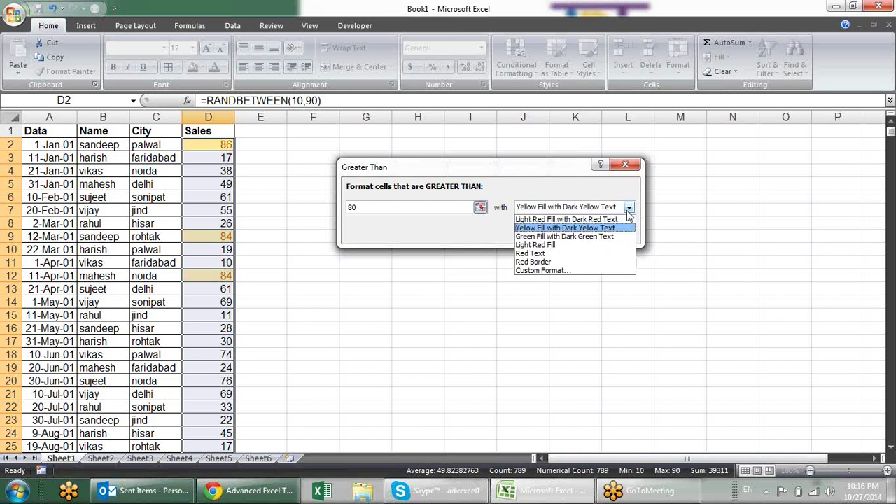
pyautogui.click(604, 246)
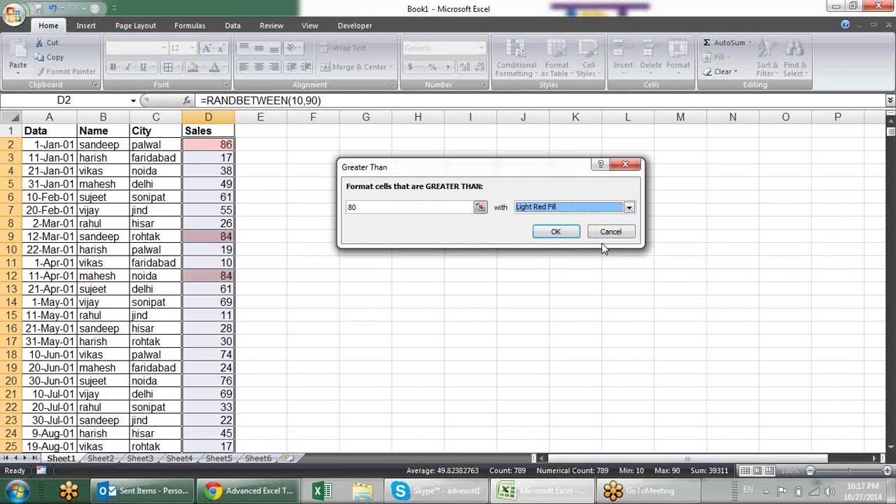
pyautogui.click(630, 209)
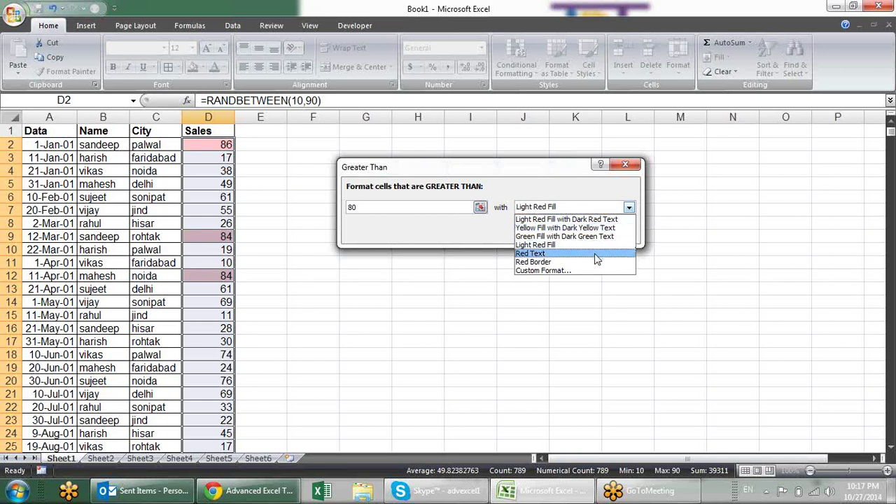
# Open a custom format for the rule and choose a yellow background fill.
pyautogui.click(560, 271)
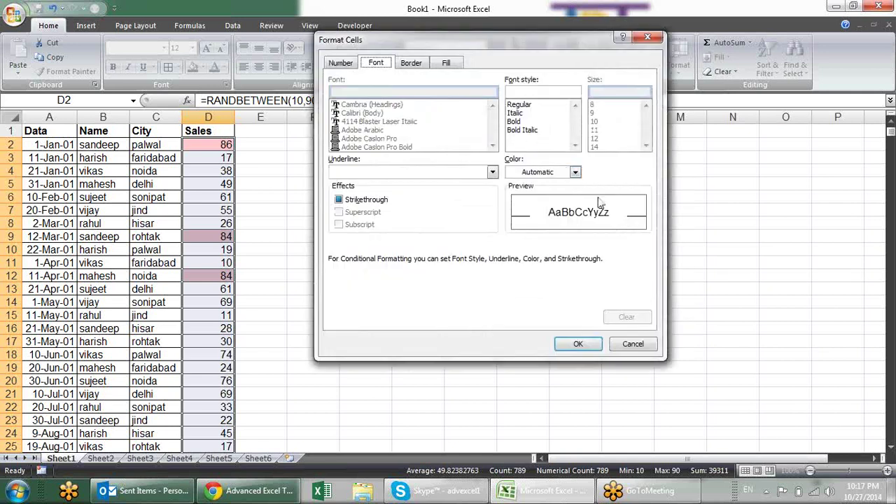
pyautogui.moveTo(428, 48); pyautogui.dragTo(430, 124)
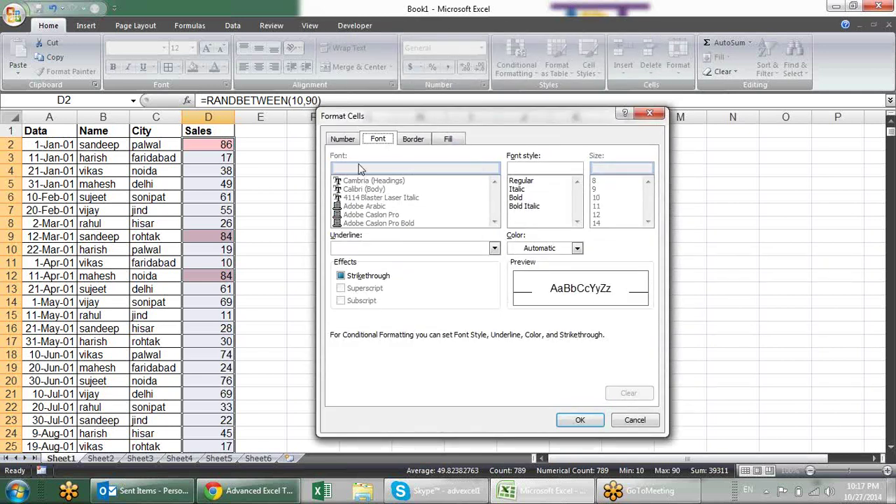
pyautogui.click(343, 139)
pyautogui.click(425, 141)
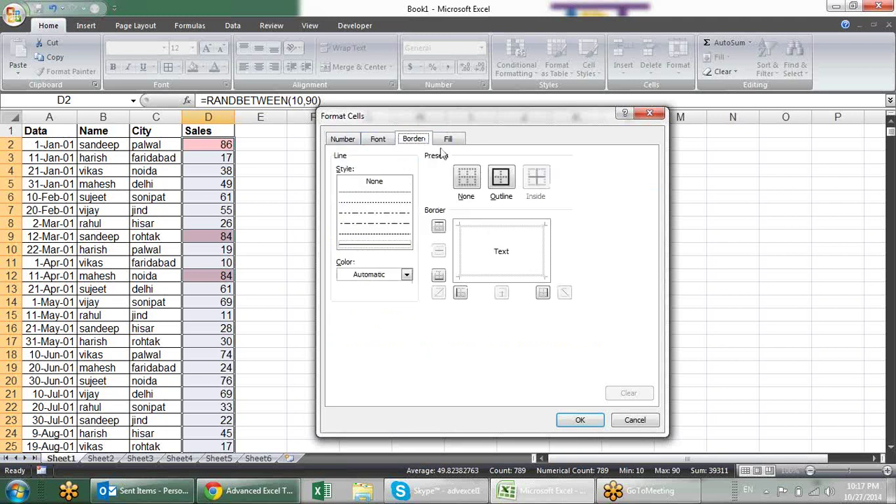
pyautogui.click(447, 140)
pyautogui.click(378, 268)
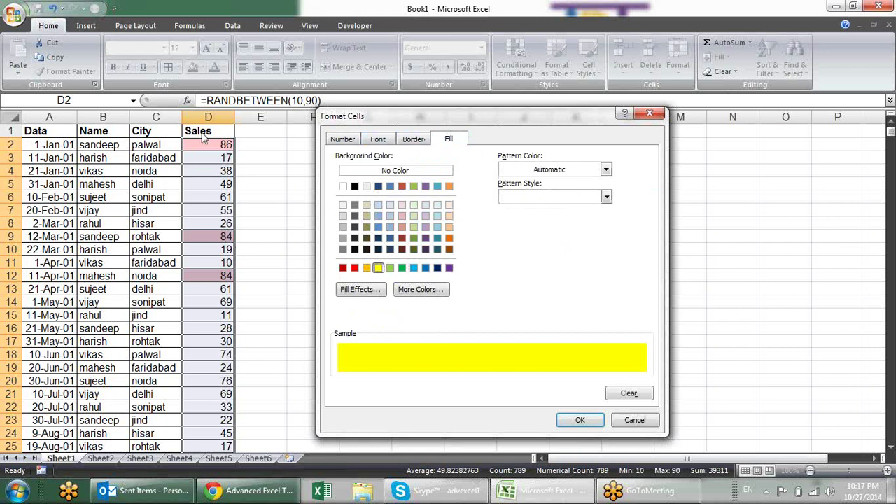
# Keep the General number format and yellow fill, then confirm the greater-than-80 rule.
pyautogui.click(354, 139)
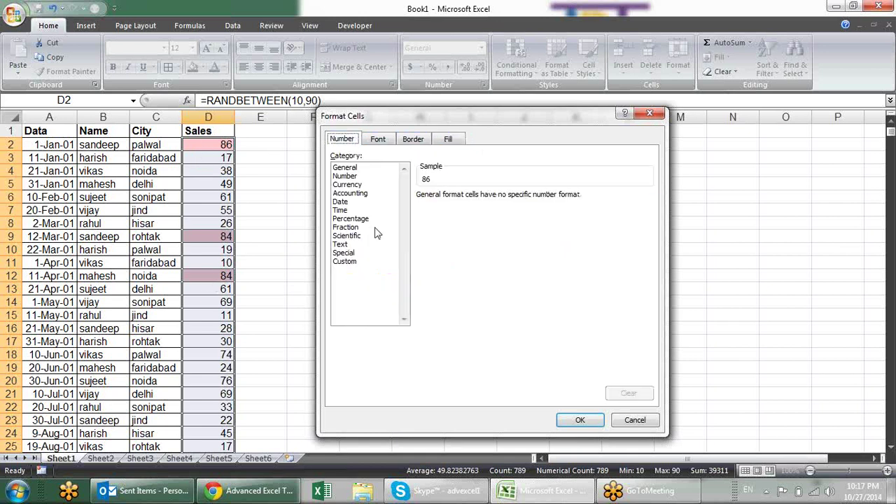
pyautogui.click(364, 176)
pyautogui.click(366, 168)
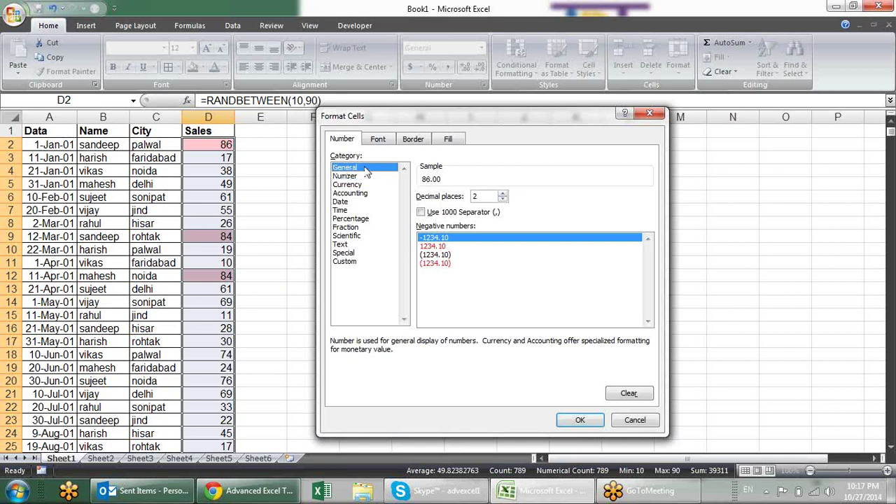
pyautogui.click(377, 142)
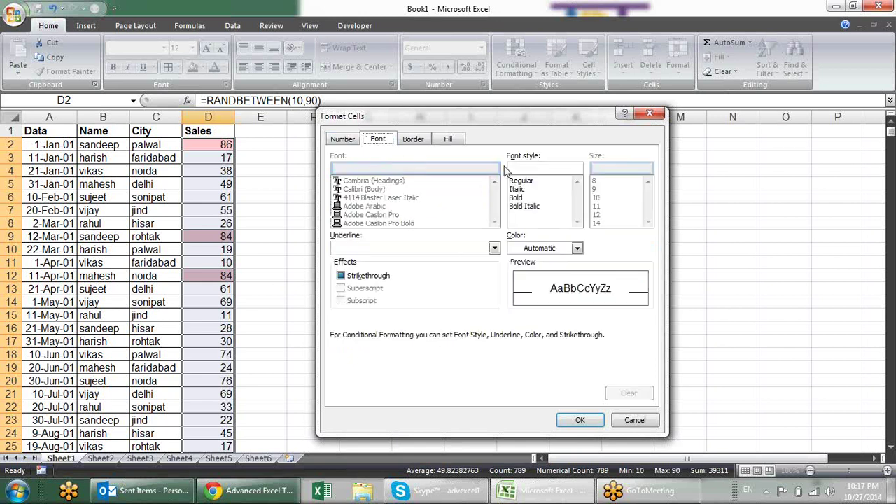
pyautogui.click(422, 138)
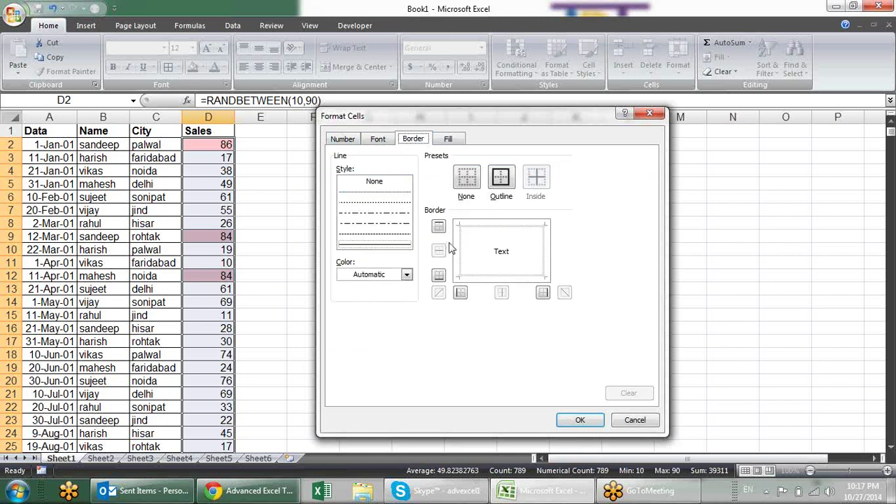
pyautogui.click(406, 274)
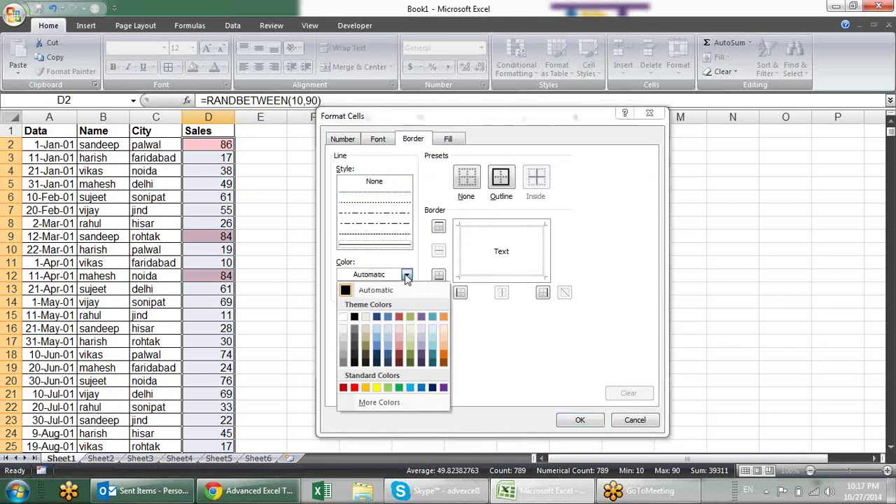
pyautogui.click(458, 144)
pyautogui.click(458, 143)
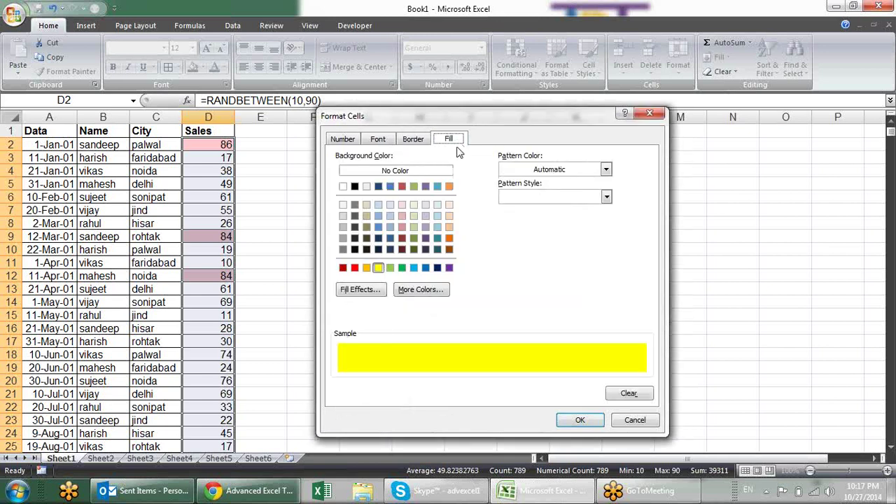
pyautogui.click(597, 422)
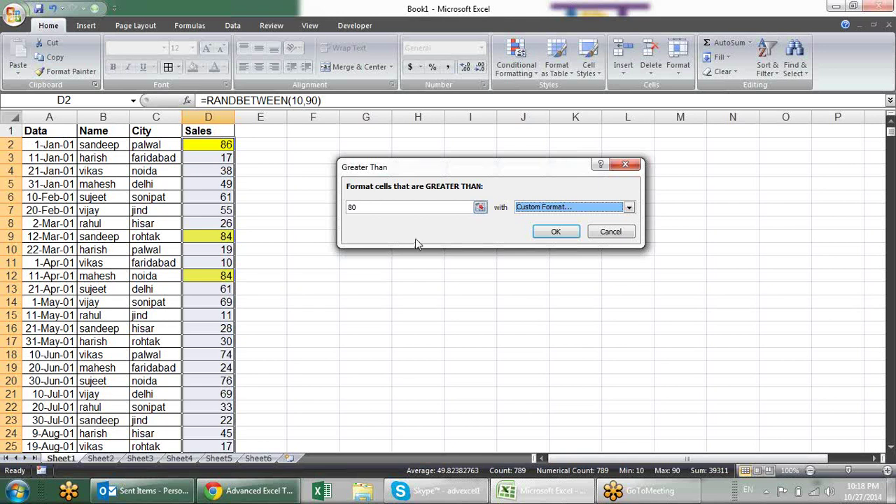
pyautogui.click(552, 234)
# Enter 70 and then 90 in D2 to test the yellow highlight.
pyautogui.click(306, 174)
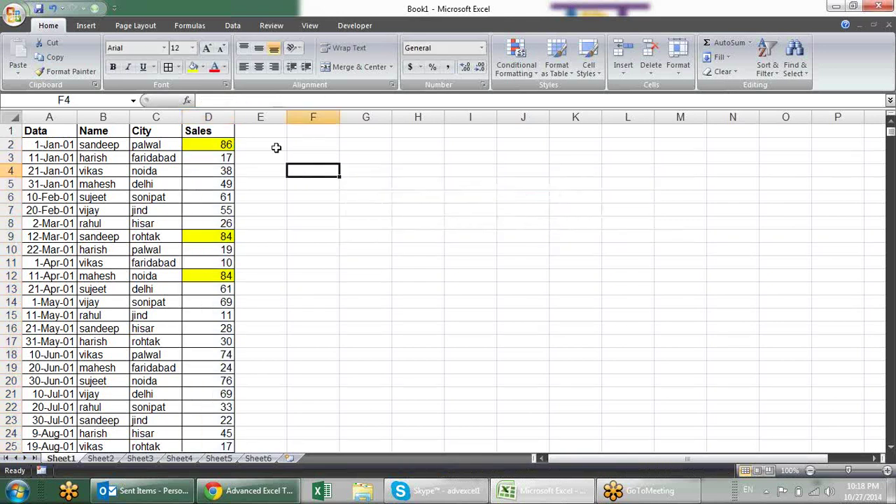
pyautogui.click(232, 144)
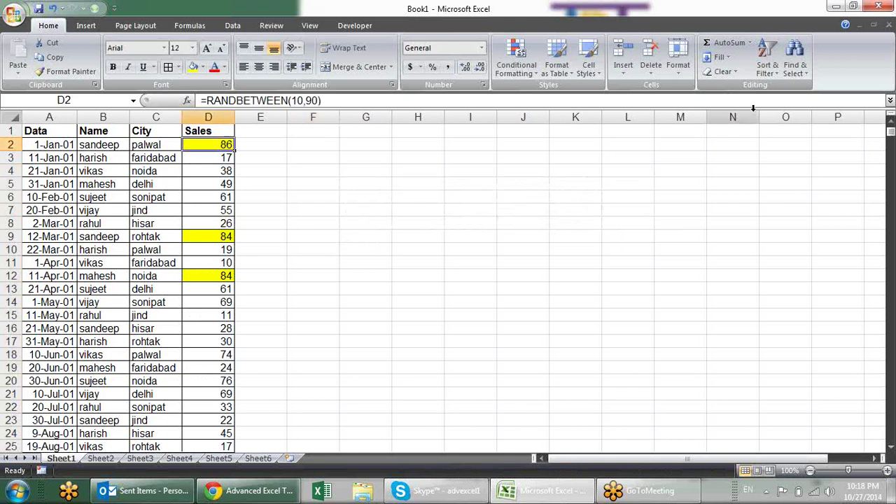
pyautogui.write('70')
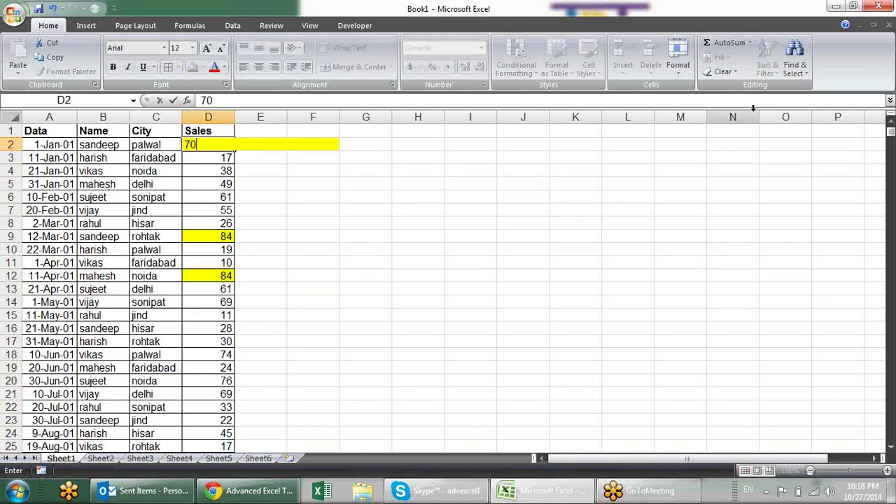
pyautogui.press('Return')
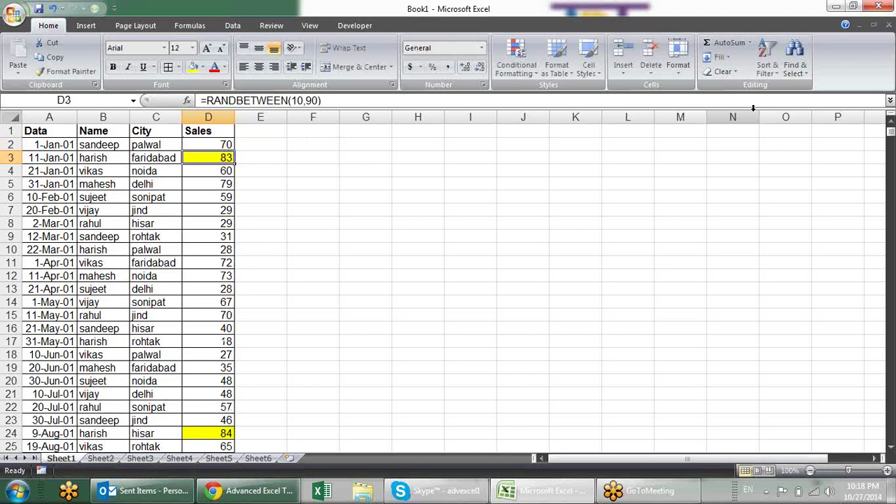
pyautogui.press('Up')
pyautogui.write('90')
pyautogui.press('Return')
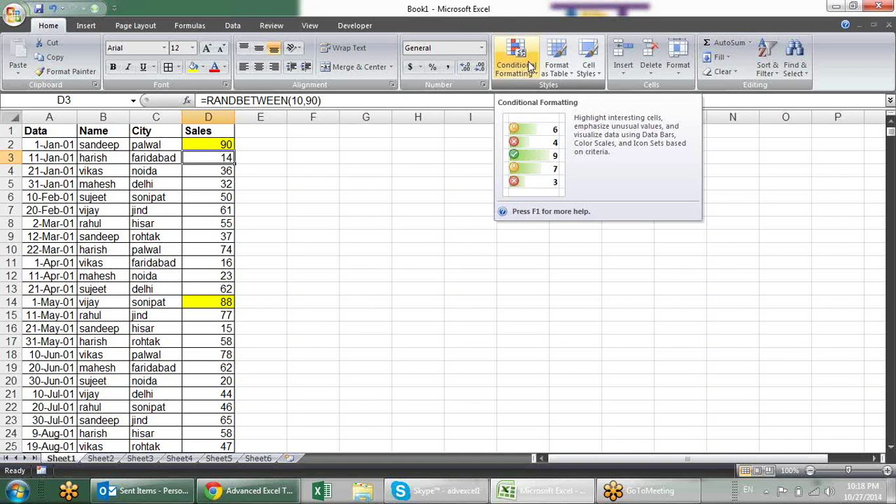
# In Manage Rules for This Worksheet, delete the Cell Value > 80 rule and apply.
pyautogui.click(530, 66)
pyautogui.moveTo(602, 93)
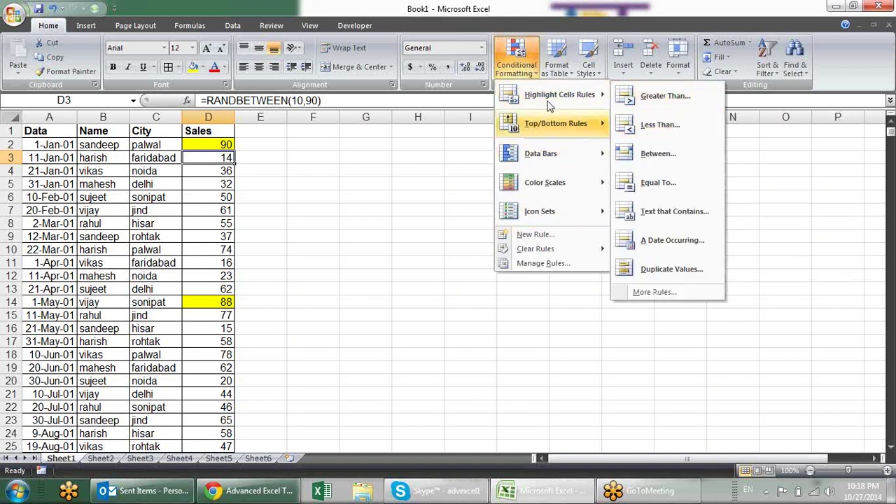
pyautogui.moveTo(554, 154)
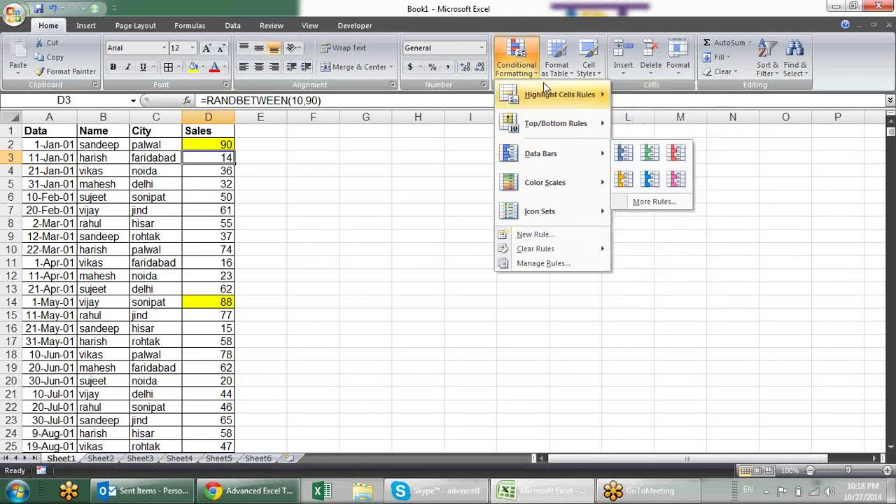
pyautogui.click(545, 264)
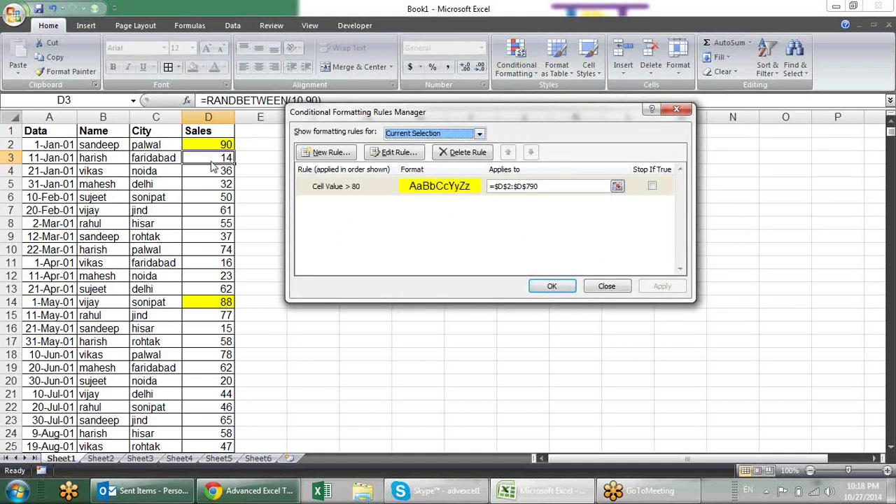
pyautogui.click(364, 195)
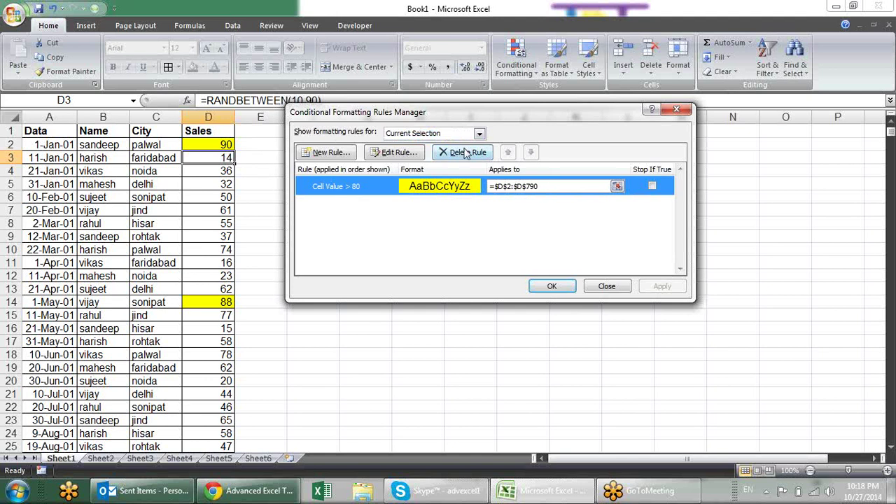
pyautogui.click(480, 133)
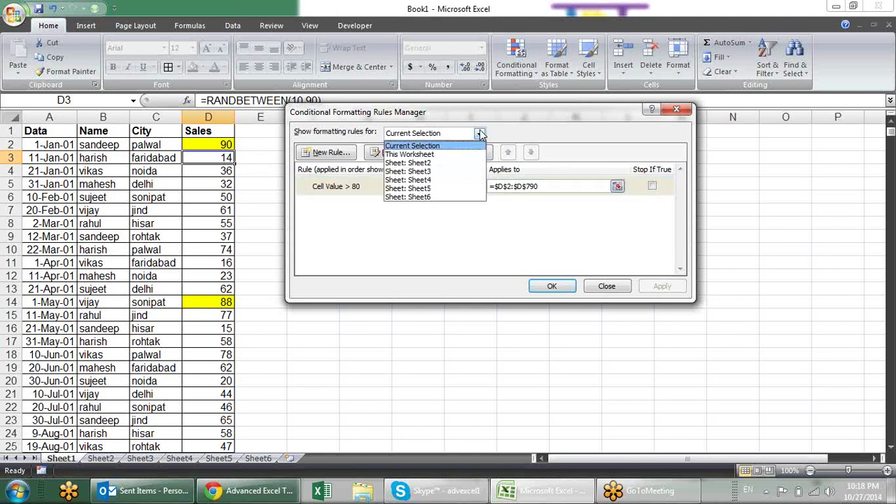
pyautogui.click(451, 155)
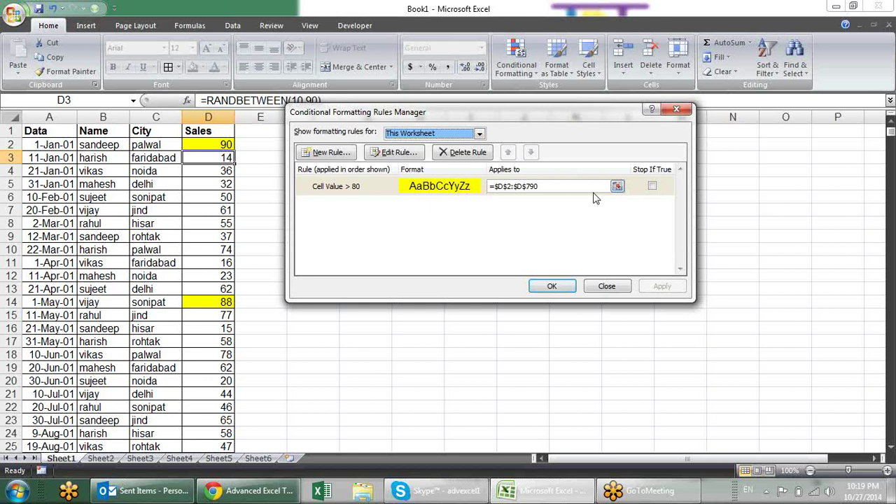
pyautogui.click(342, 188)
pyautogui.click(452, 154)
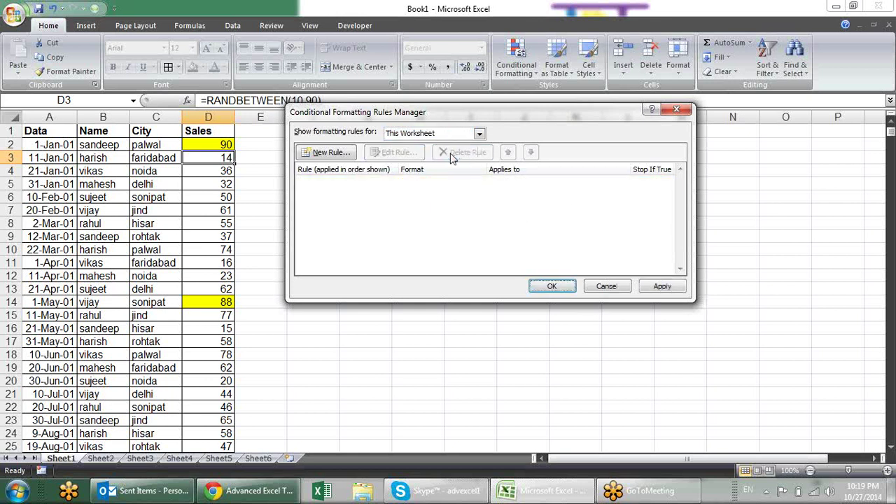
pyautogui.click(661, 285)
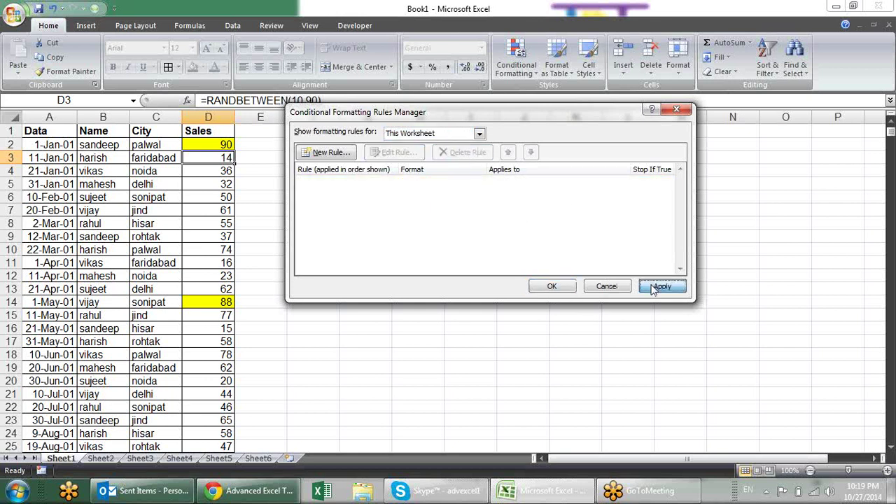
pyautogui.click(561, 284)
pyautogui.click(225, 145)
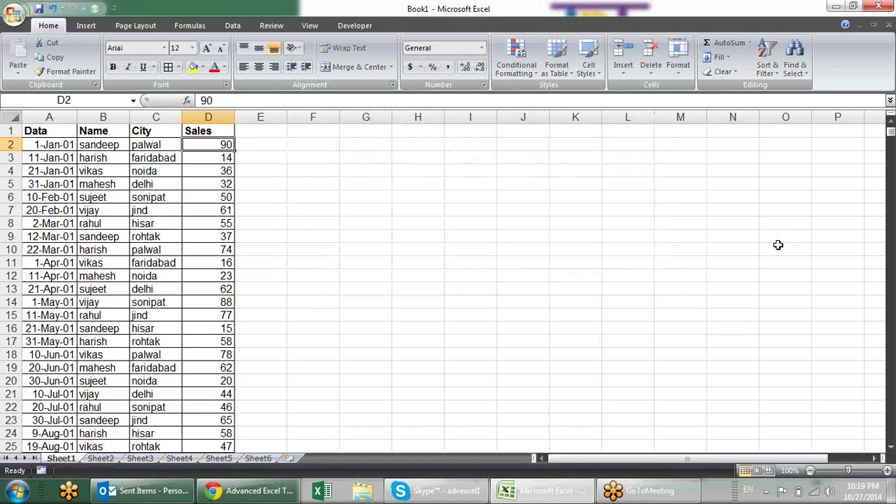
# Highlight Sales values in D2:D790 below 20 with a light red fill.
pyautogui.hotkey('ctrl', 'shift', 'Down')
pyautogui.scroll(2, 757, 196)
pyautogui.scroll(6, 757, 196)
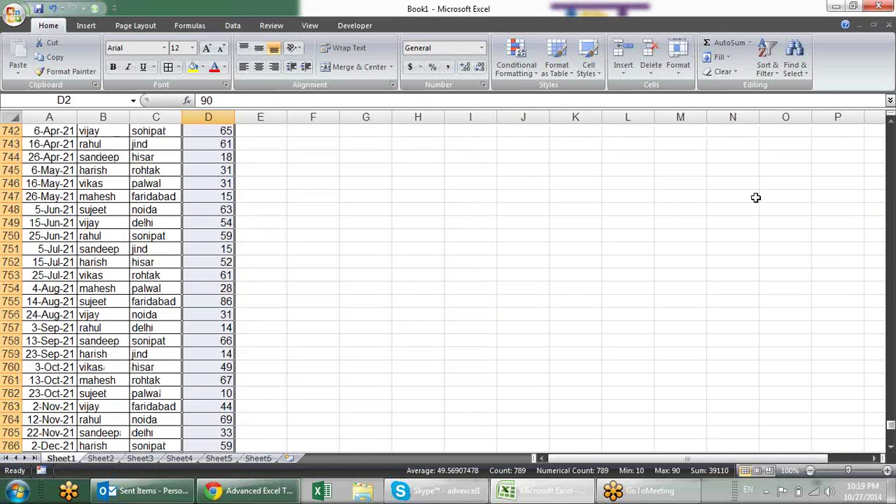
pyautogui.scroll(9, 757, 196)
pyautogui.click(516, 65)
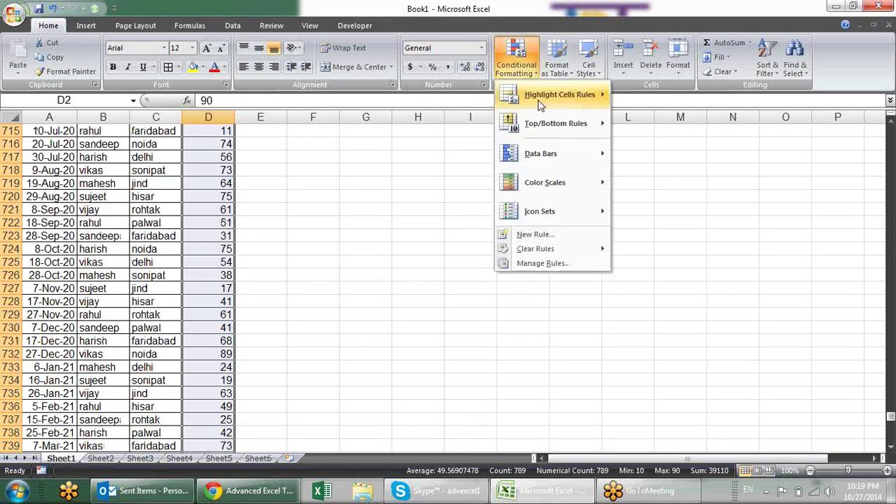
pyautogui.moveTo(541, 96)
pyautogui.click(659, 125)
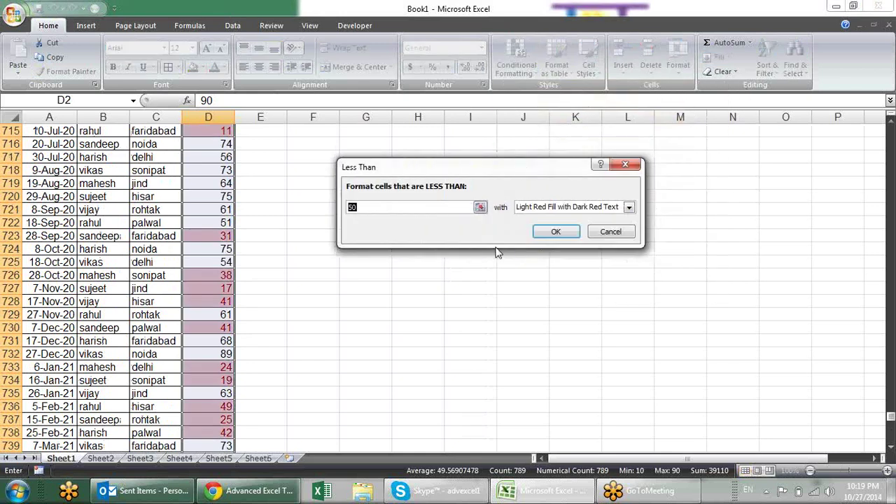
pyautogui.write('20')
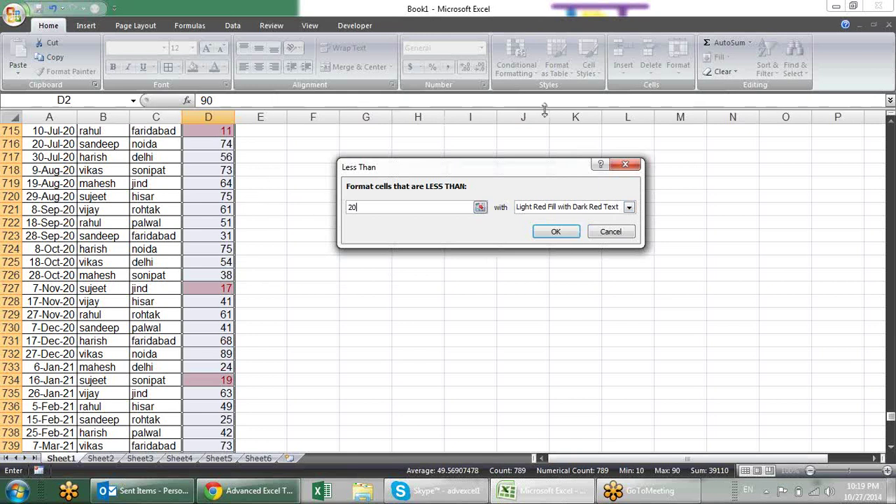
pyautogui.click(556, 231)
# Clear the conditional formatting rules from the selected Sales cells.
pyautogui.scroll(6, 532, 149)
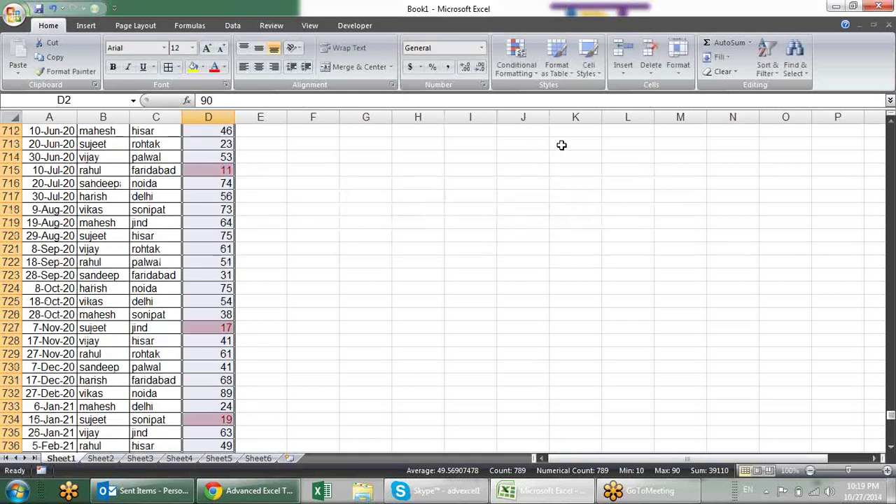
pyautogui.scroll(7, 527, 149)
pyautogui.scroll(1, 226, 266)
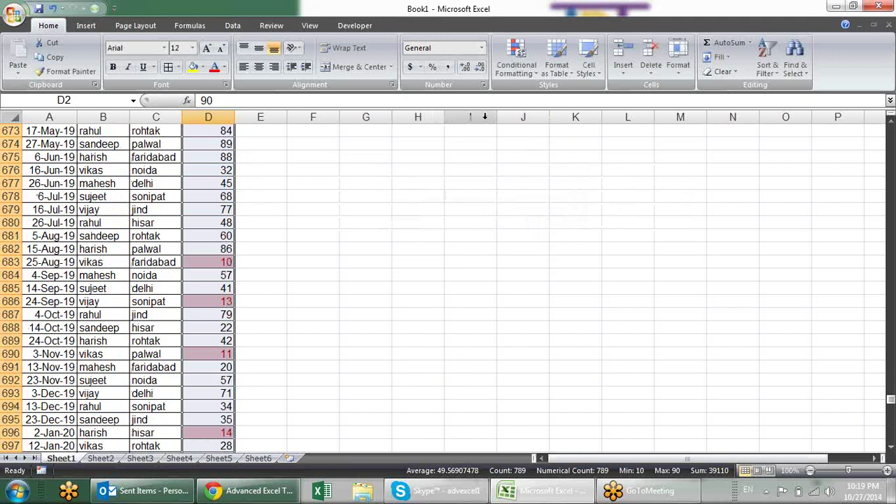
pyautogui.click(527, 74)
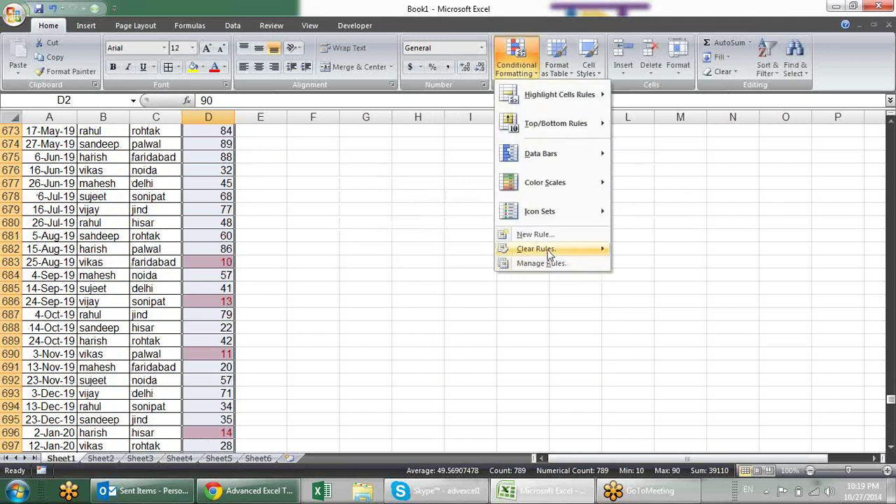
pyautogui.moveTo(548, 252)
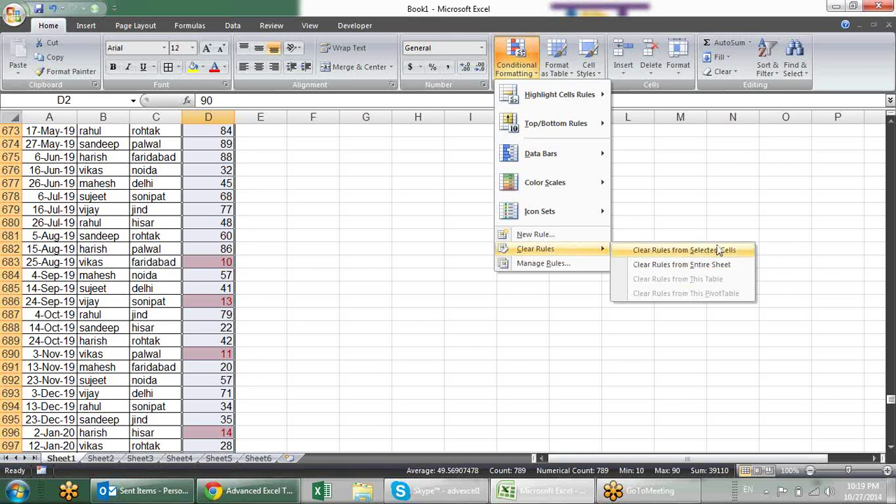
pyautogui.click(718, 251)
pyautogui.scroll(6, 610, 171)
pyautogui.scroll(11, 610, 171)
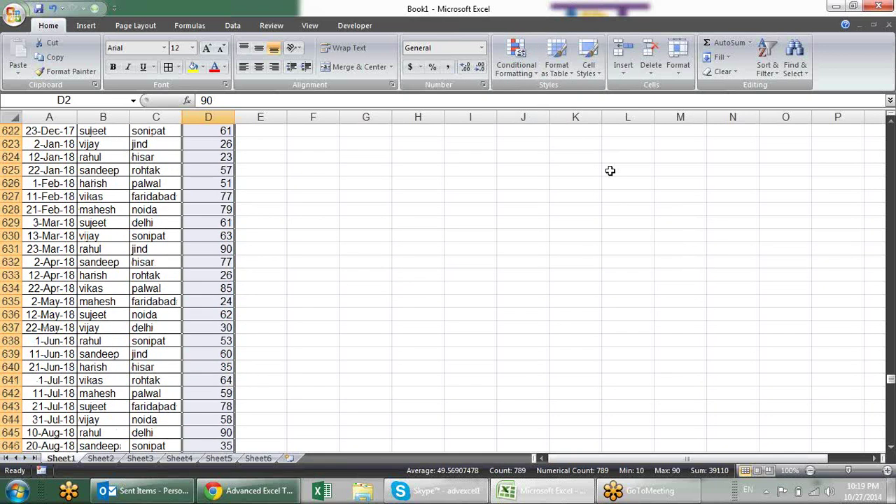
# Start a Between highlight rule on Sales with 50 as the lower limit.
pyautogui.moveTo(891, 379); pyautogui.dragTo(891, 130)
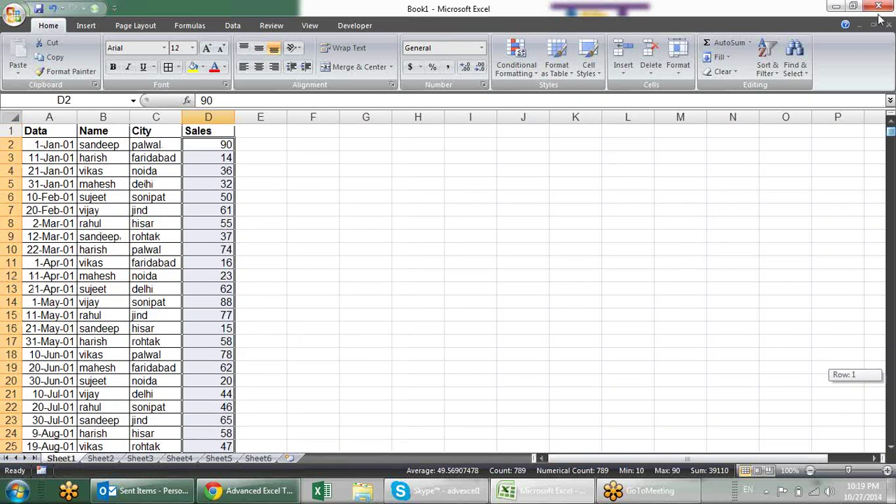
pyautogui.click(539, 73)
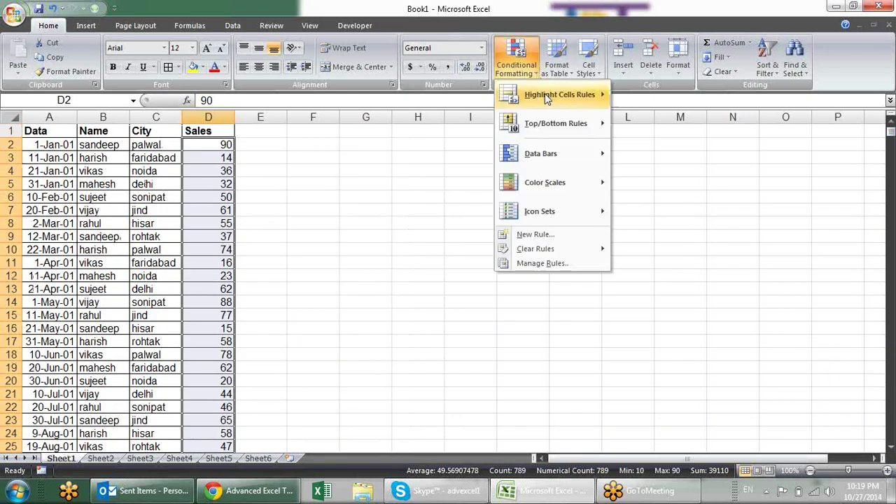
pyautogui.moveTo(574, 100)
pyautogui.click(683, 156)
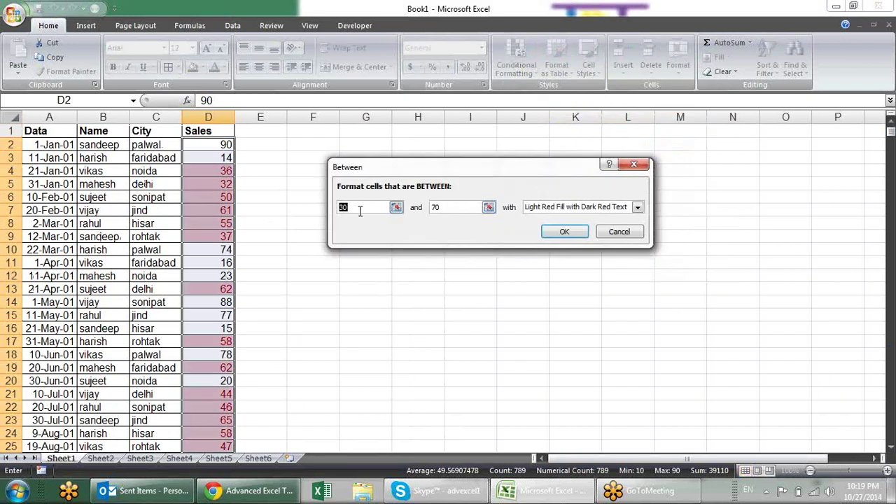
pyautogui.write('50')
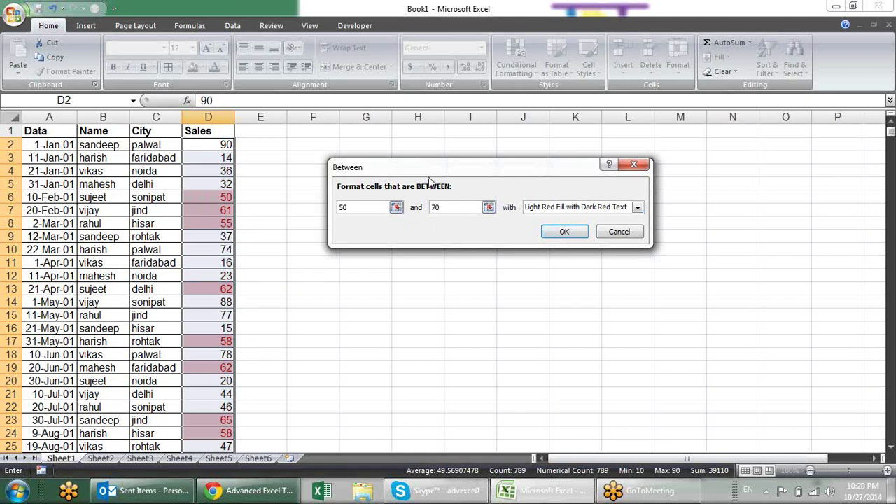
# Set the lower limit to reference cell $H$3 and accept the Between rule.
pyautogui.moveTo(434, 166); pyautogui.dragTo(449, 235)
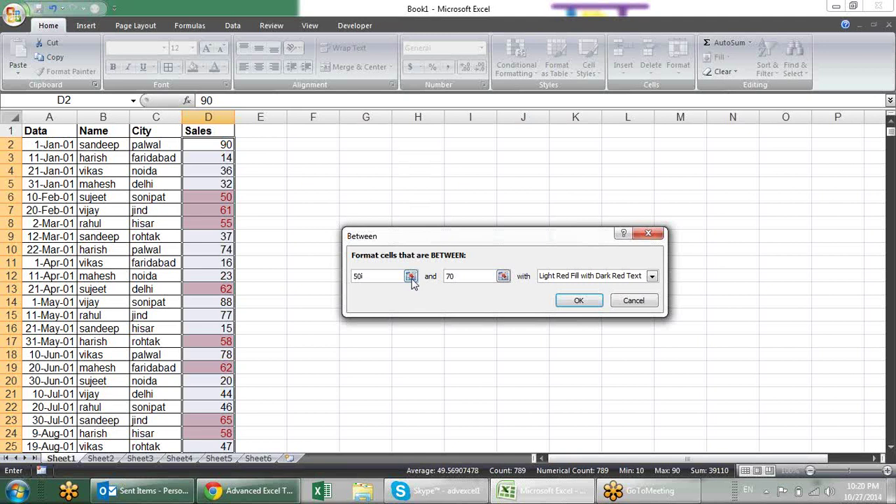
pyautogui.click(411, 277)
pyautogui.click(417, 159)
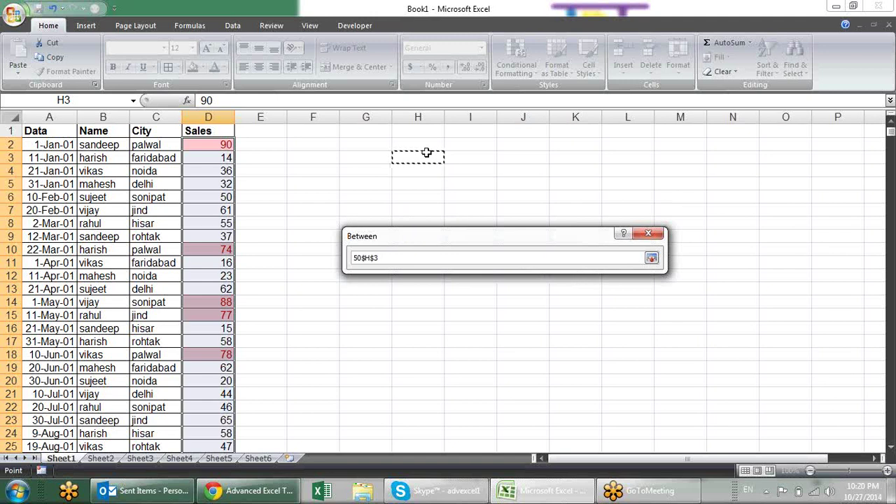
pyautogui.click(651, 259)
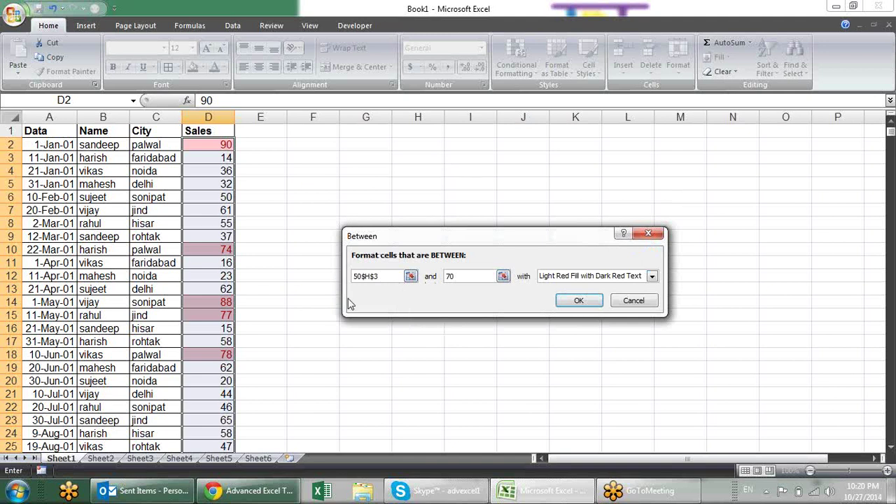
pyautogui.click(554, 297)
pyautogui.click(520, 70)
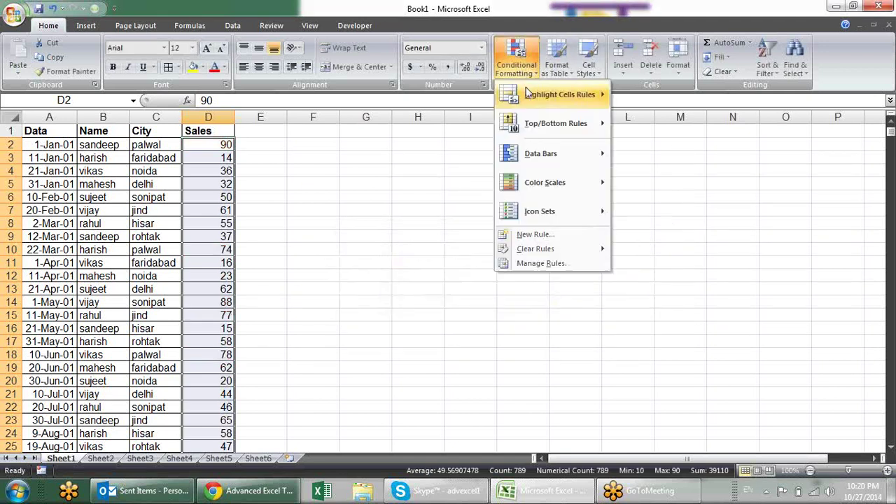
pyautogui.moveTo(561, 98)
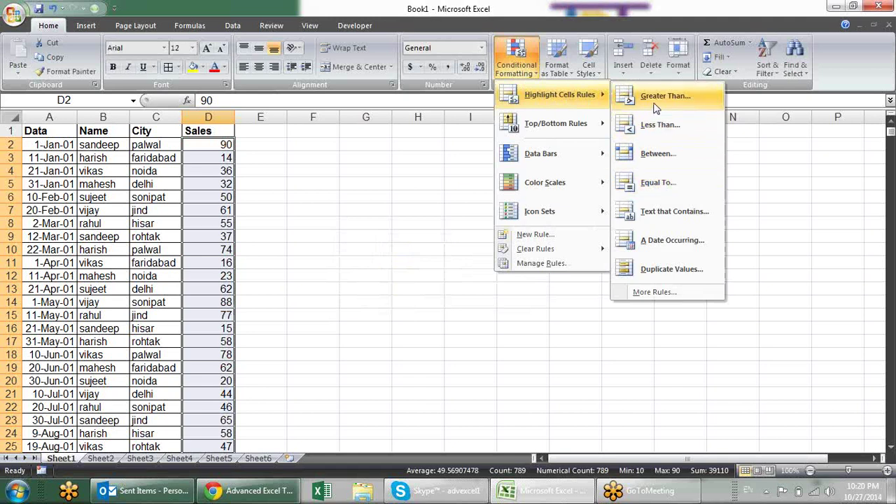
pyautogui.click(664, 185)
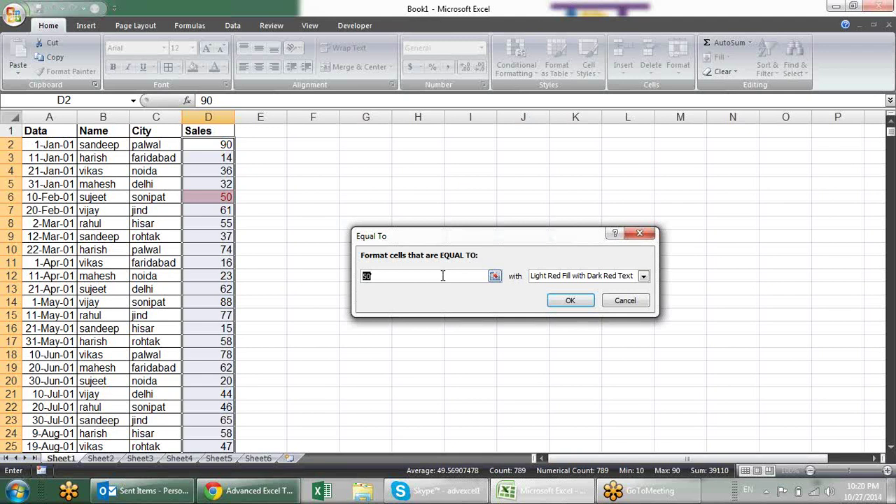
pyautogui.press('Escape')
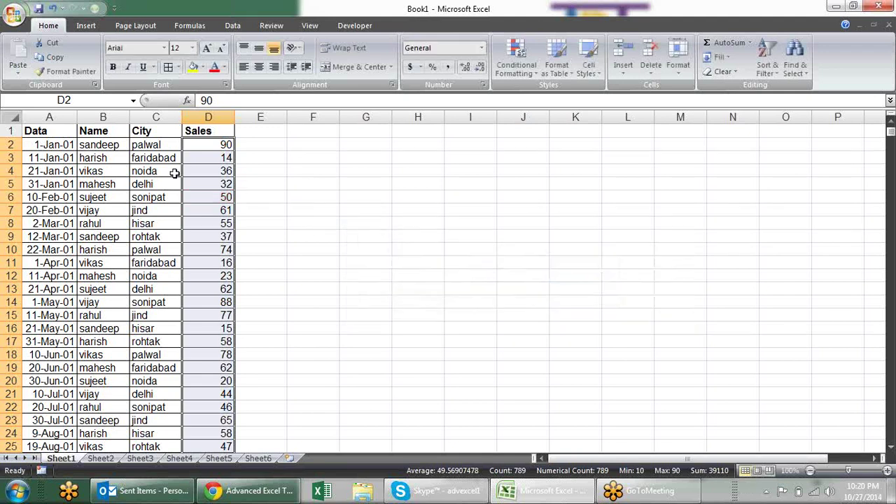
pyautogui.click(112, 118)
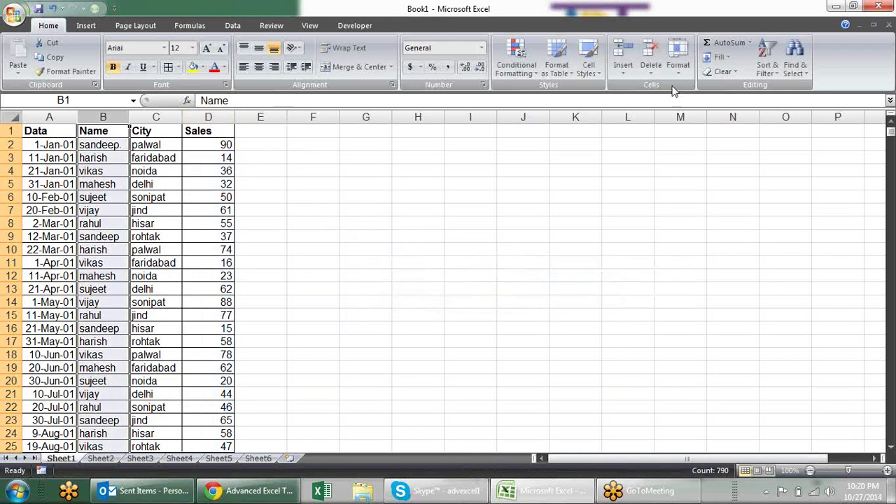
pyautogui.click(516, 68)
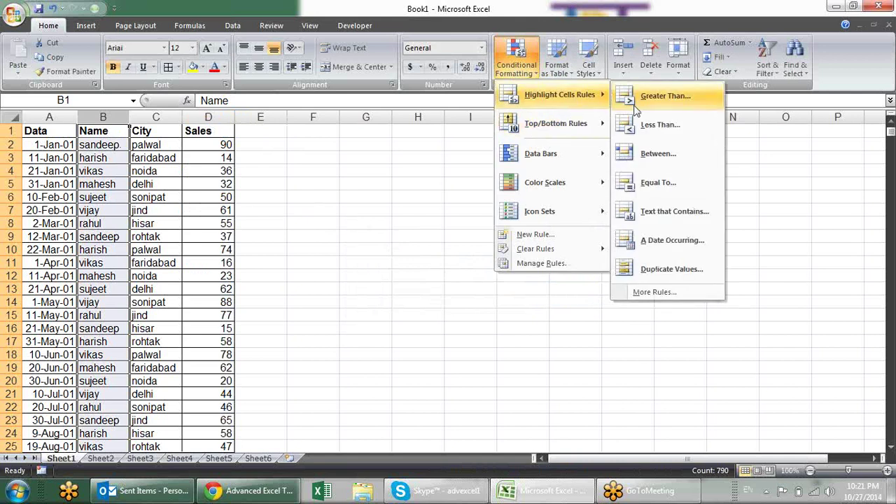
pyautogui.click(658, 181)
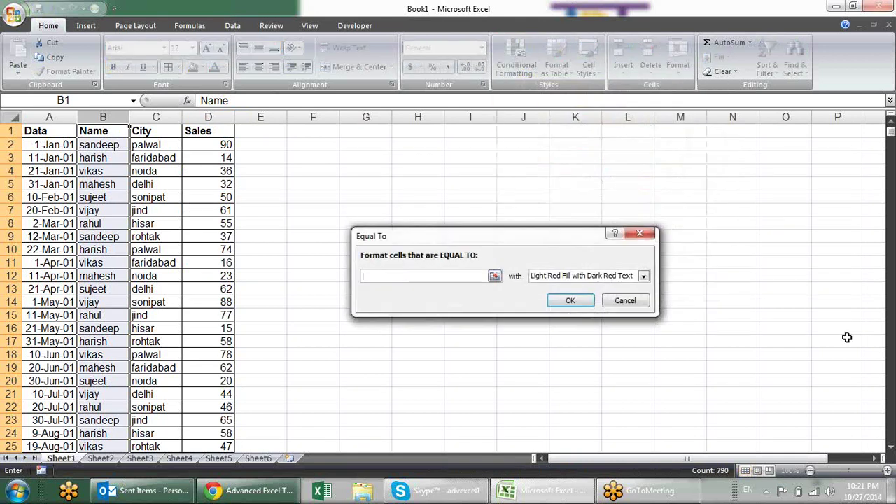
pyautogui.write('vikas')
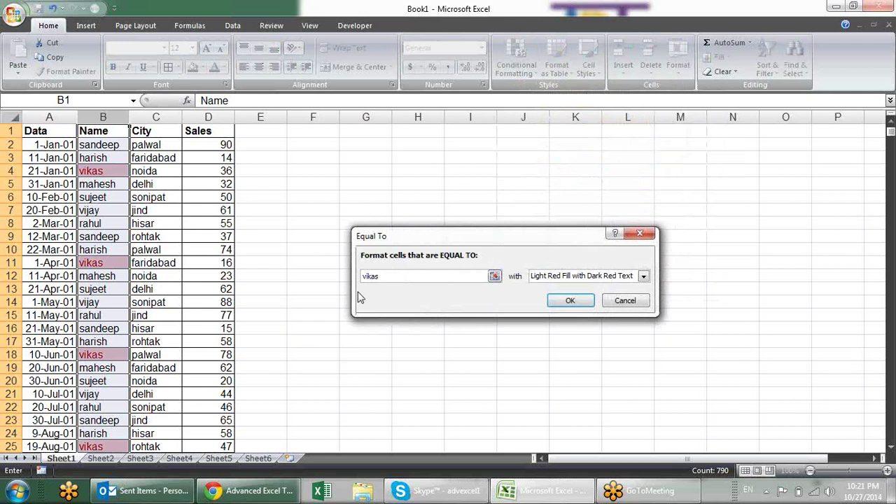
pyautogui.press('Escape')
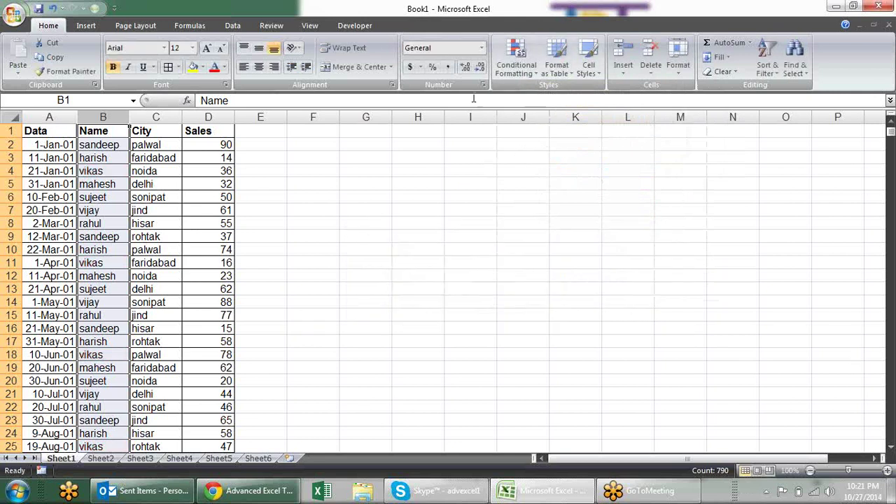
# Start a Text That Contains rule on the Name column and clear the prefilled 'Name'.
pyautogui.click(518, 60)
pyautogui.moveTo(563, 98)
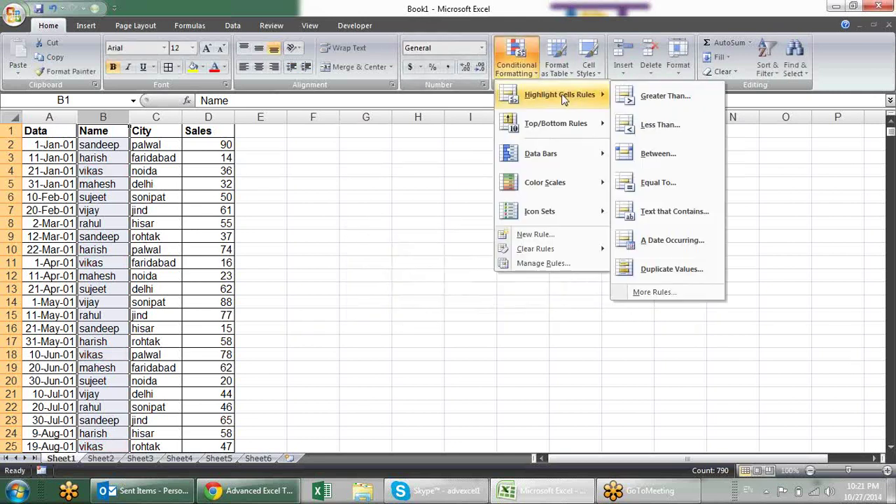
pyautogui.click(682, 222)
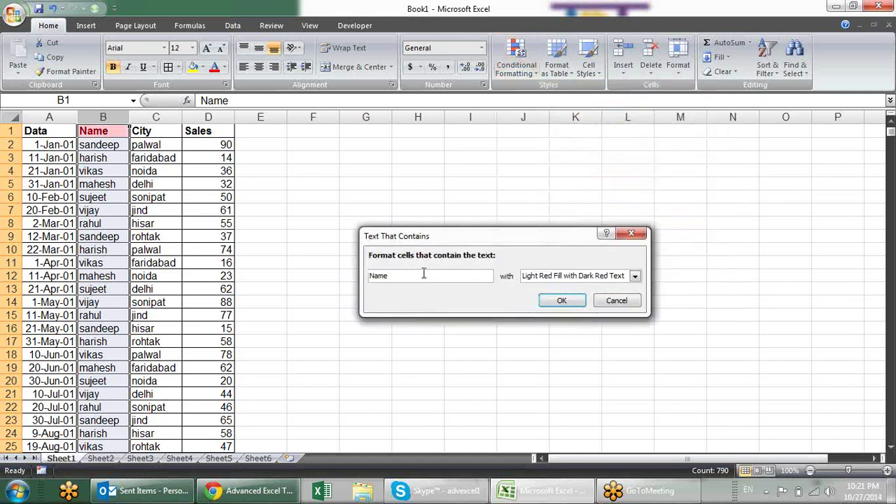
pyautogui.moveTo(423, 274); pyautogui.dragTo(299, 274)
pyautogui.press('BackSpace')
# Preview names containing 'ee', then 'h', cancel the rule, and reopen Highlight Cells Rules.
pyautogui.write('ee')
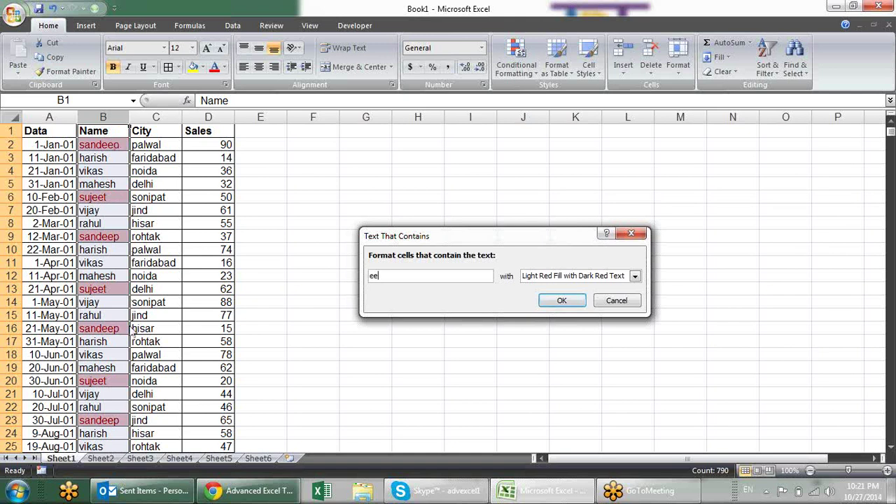
pyautogui.press('BackSpace')
pyautogui.press('BackSpace')
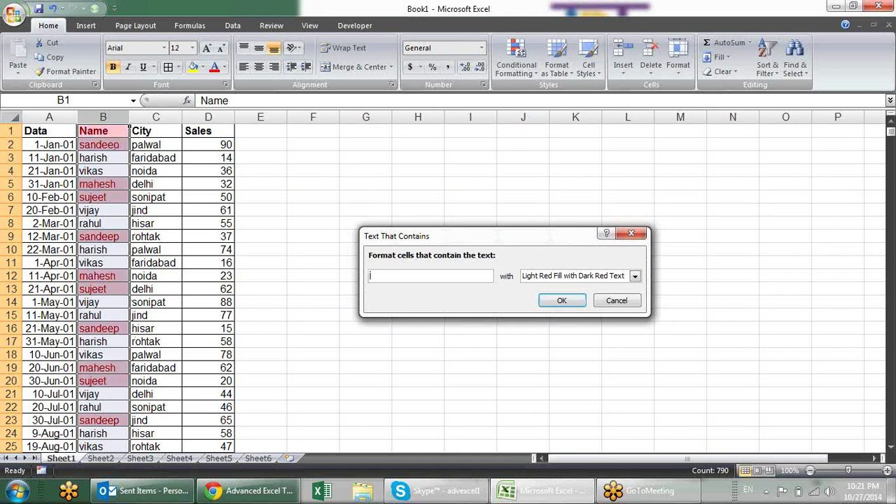
pyautogui.write('h')
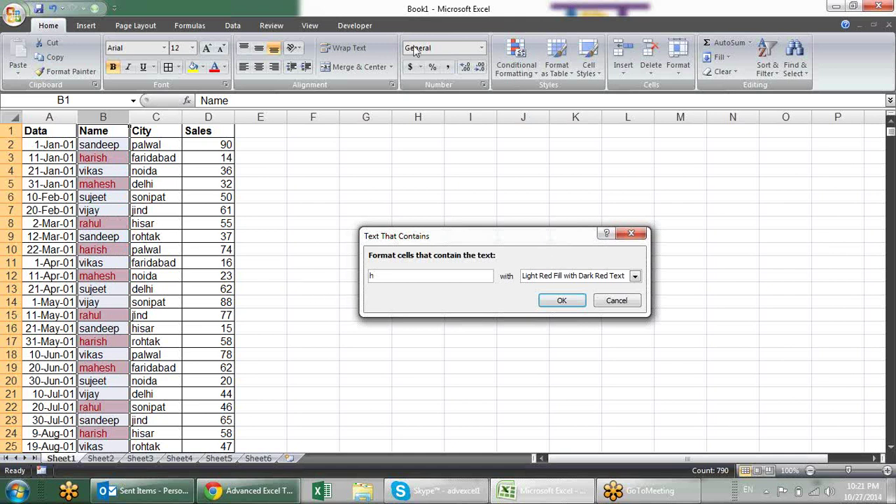
pyautogui.press('Escape')
pyautogui.click(529, 79)
pyautogui.moveTo(546, 95)
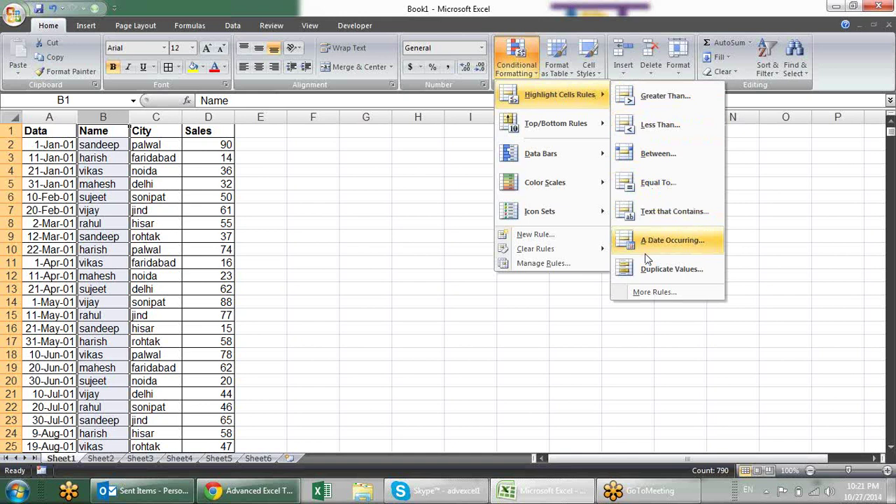
# Copy the dates in A2:A790 and paste them back over themselves as values.
pyautogui.click(175, 203)
pyautogui.click(42, 144)
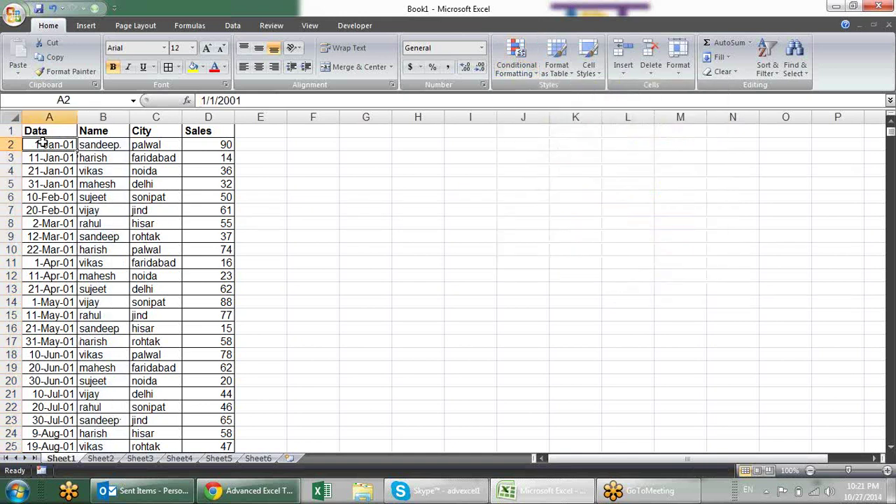
pyautogui.hotkey('ctrl', 'shift', 'Down')
pyautogui.hotkey('ctrl', 'c')
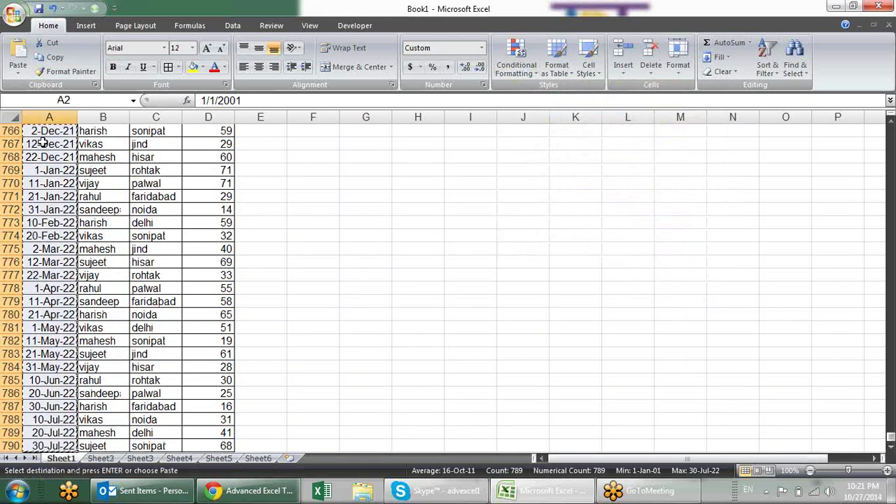
pyautogui.hotkey('alt', 'e')
pyautogui.press('s')
pyautogui.press('v')
pyautogui.press('Return')
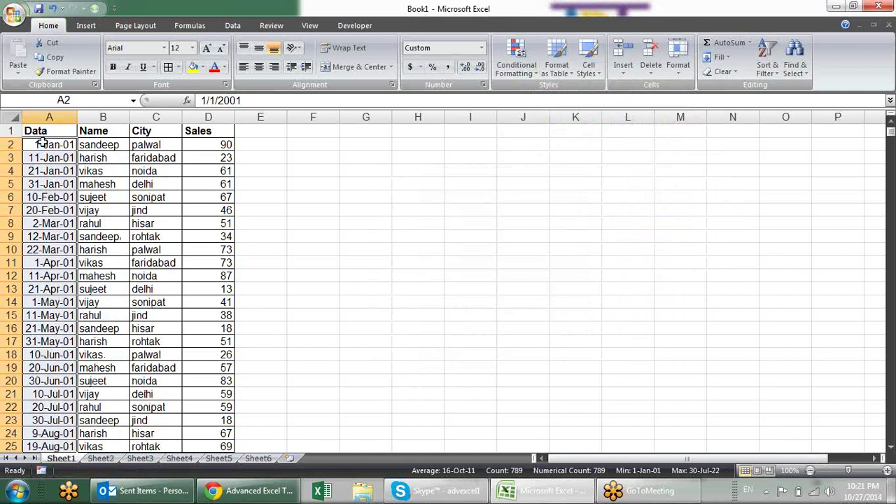
# Highlight Data dates occurring Yesterday in light red, then select cell A6.
pyautogui.click(516, 62)
pyautogui.moveTo(560, 102)
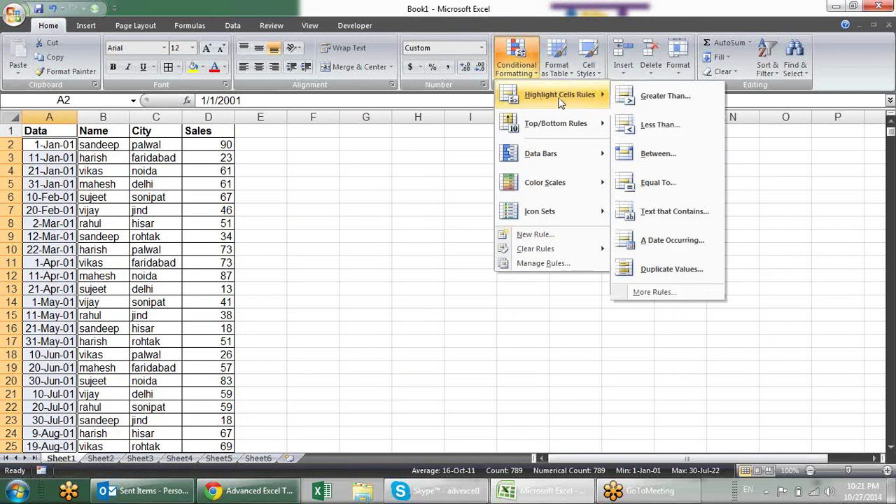
pyautogui.click(673, 240)
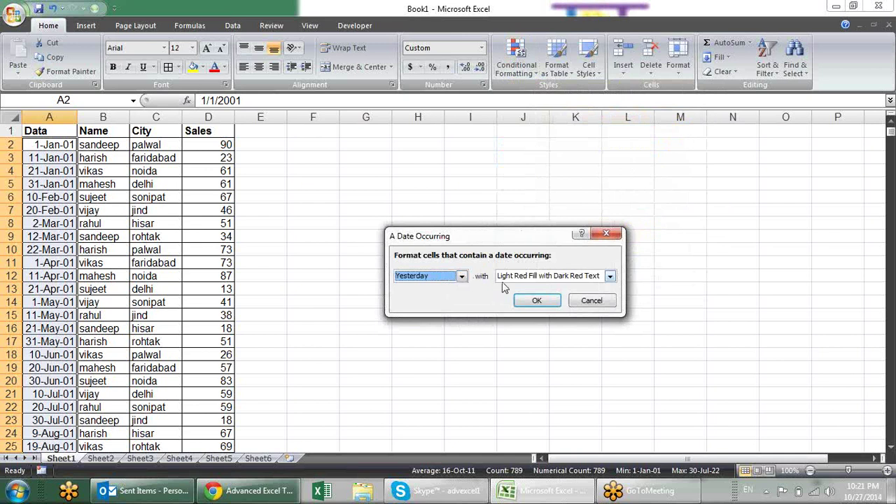
pyautogui.click(530, 302)
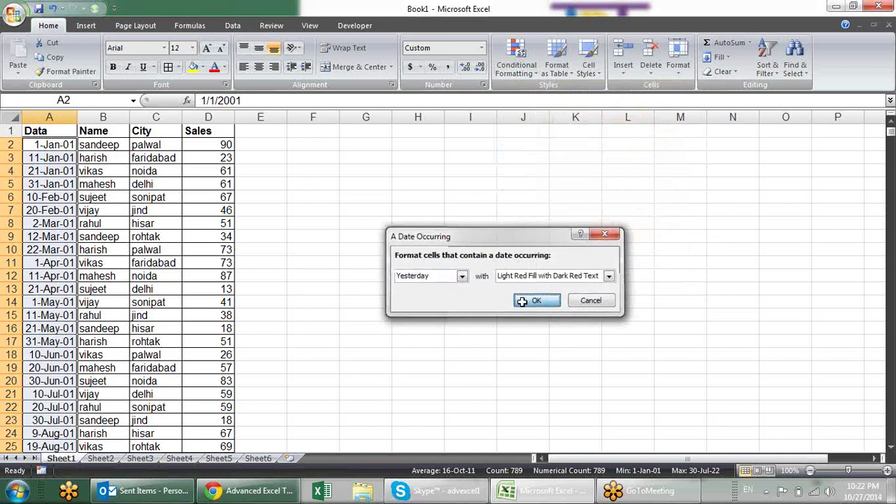
pyautogui.click(316, 227)
pyautogui.click(62, 196)
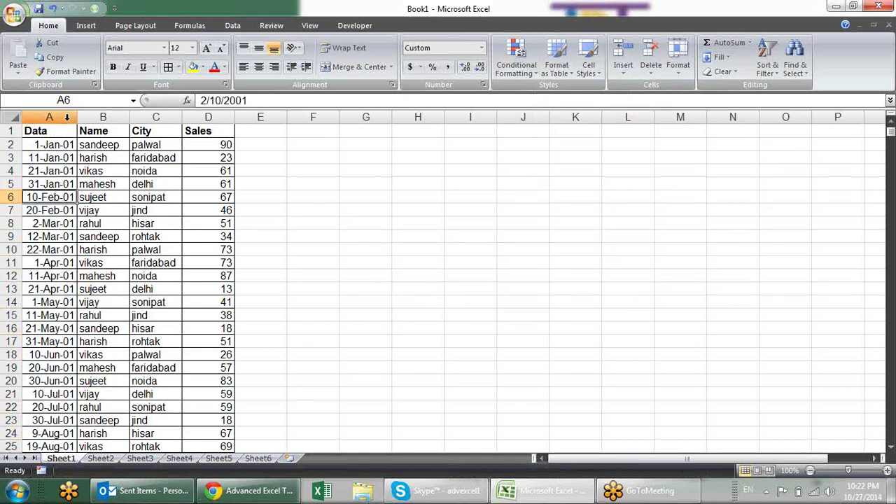
# Turn on header filters and browse the Data column's filter choices without applying one.
pyautogui.click(60, 128)
pyautogui.hotkey('ctrl', 'shift', 'l')
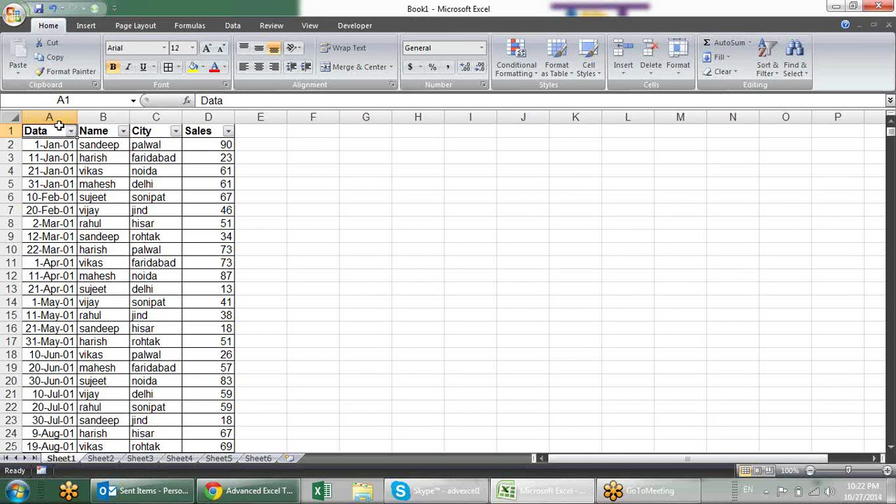
pyautogui.hotkey('alt', 'Down')
pyautogui.press('Down')
pyautogui.press('Down')
pyautogui.press('Down')
pyautogui.press('Down')
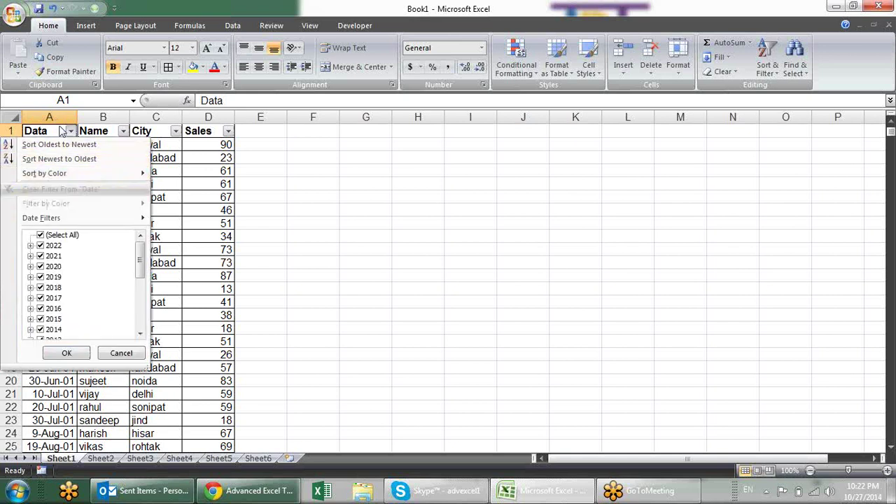
pyautogui.press('Down')
pyautogui.press('Escape')
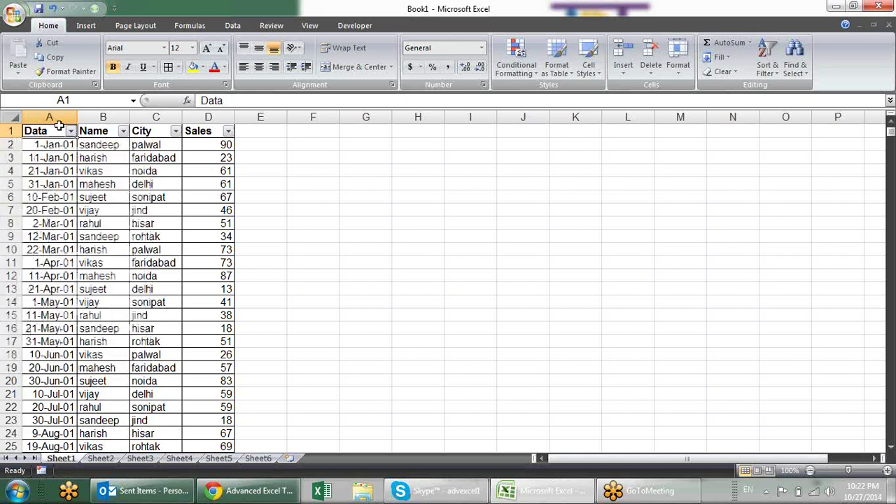
# Enter today's date, 27-Oct-14, in cells A5 and A6.
pyautogui.press('Down')
pyautogui.press('Down')
pyautogui.press('Down')
pyautogui.press('Down')
pyautogui.hotkey('ctrl', ';')
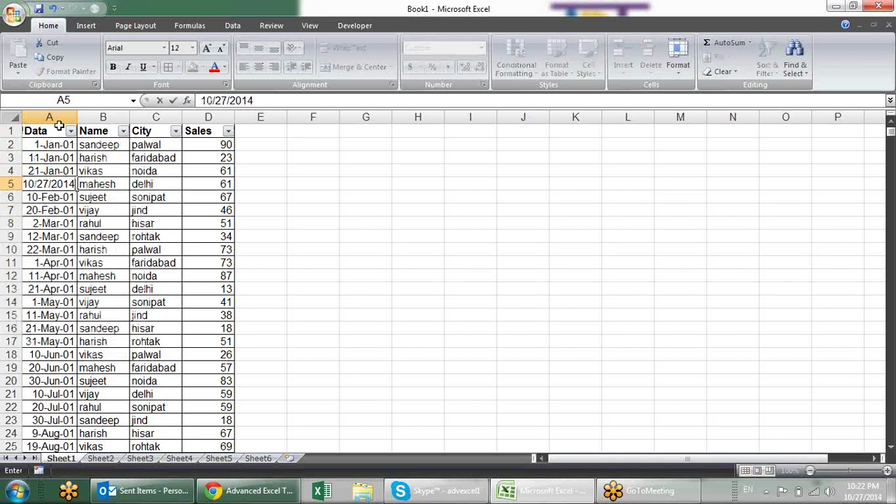
pyautogui.press('Return')
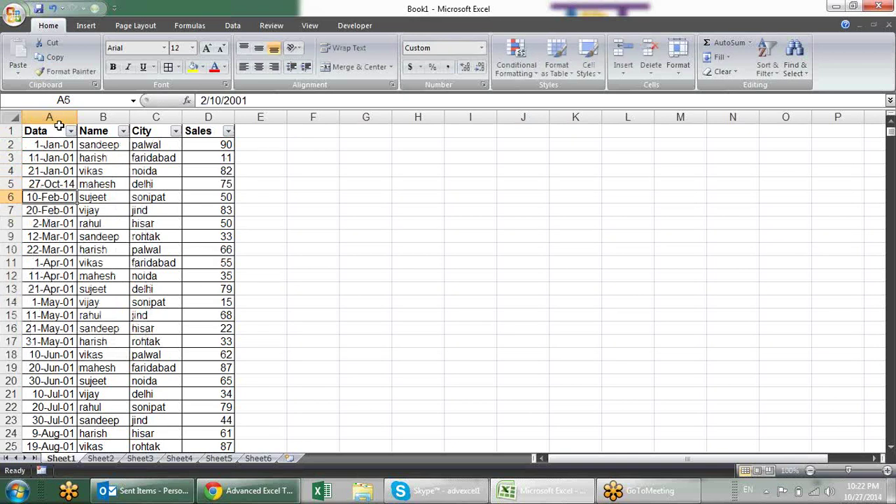
pyautogui.hotkey('ctrl', ';')
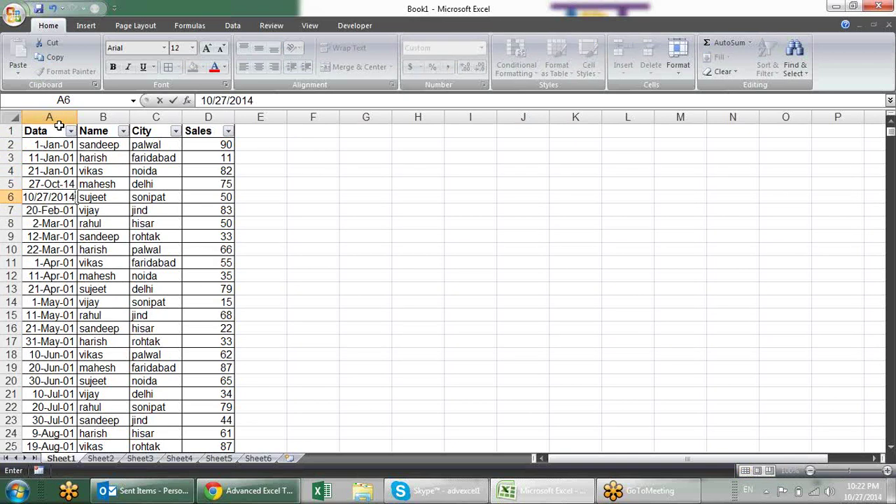
pyautogui.hotkey('ctrl', 'Return')
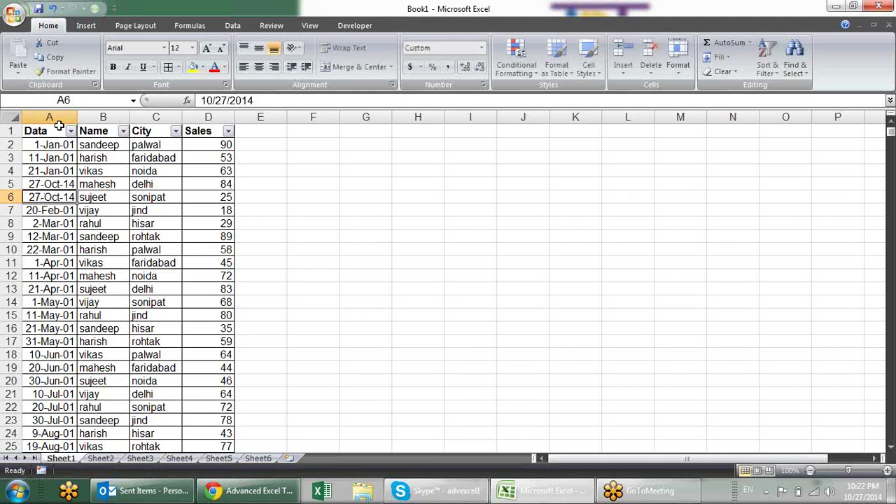
# Change A6 to 26-Oct-14 and enter 28-Oct-14 in A7.
pyautogui.press('F2')
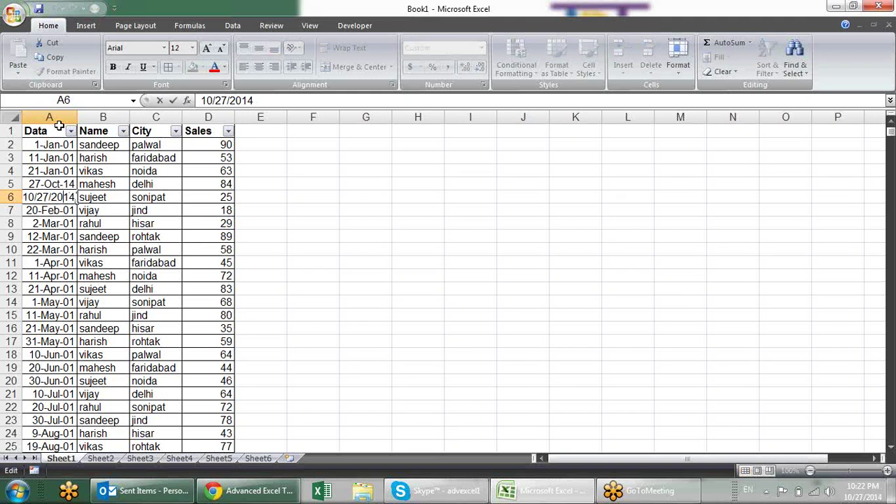
pyautogui.press('BackSpace')
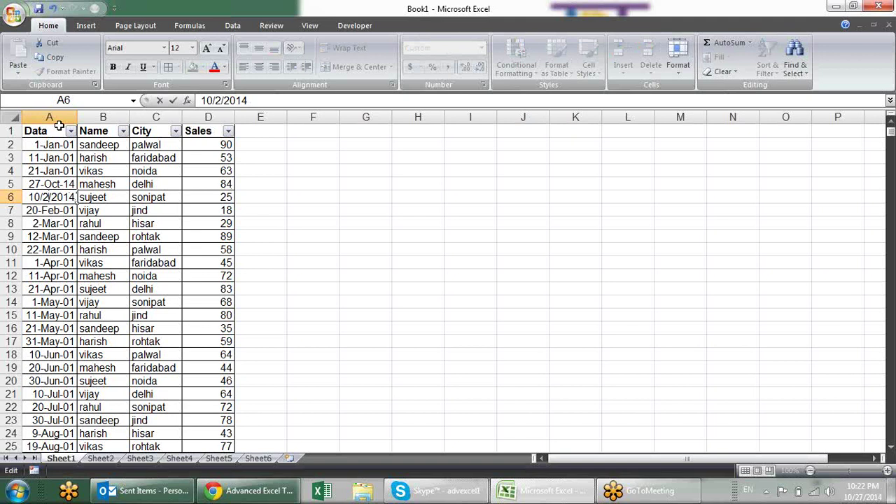
pyautogui.write('6')
pyautogui.press('Return')
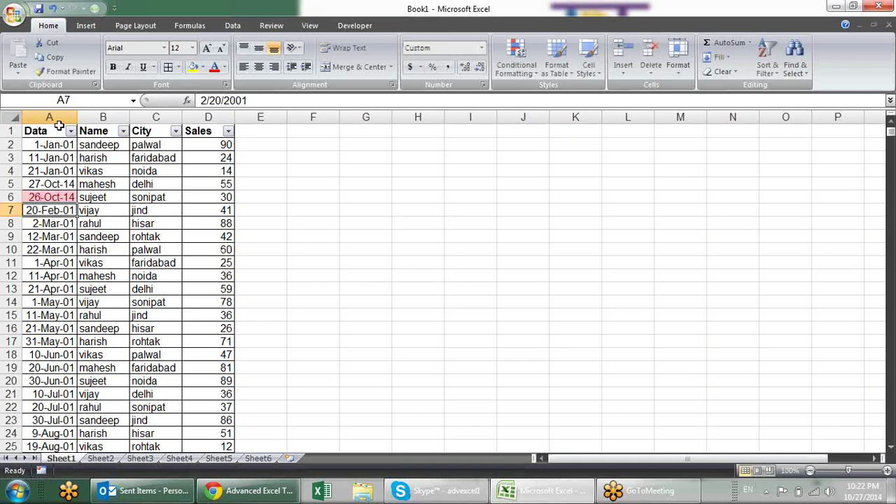
pyautogui.write('28-oc')
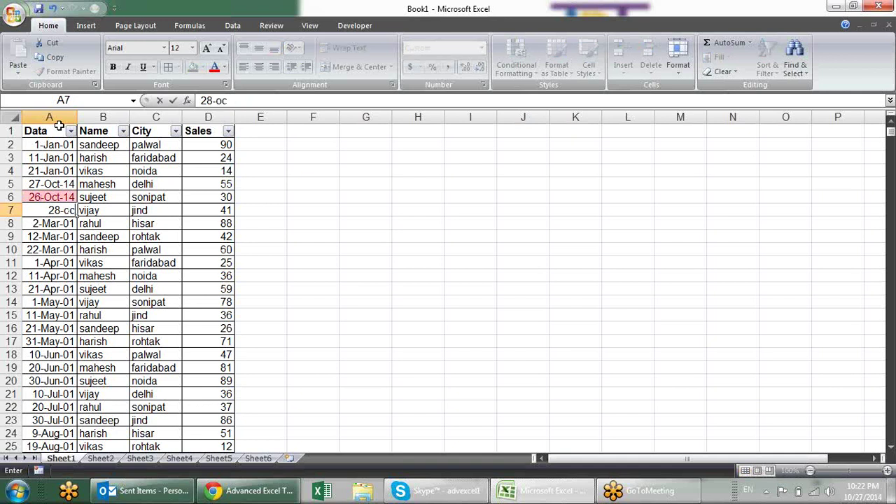
pyautogui.write('t-14')
pyautogui.press('Return')
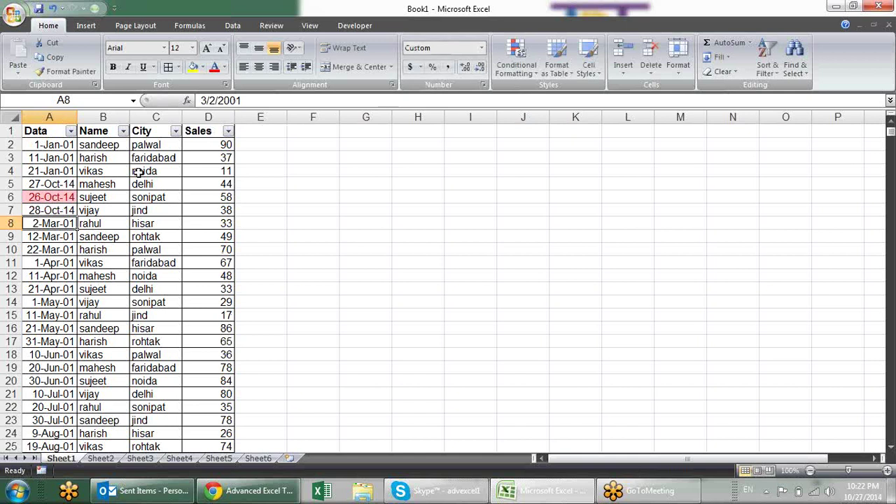
pyautogui.click(66, 145)
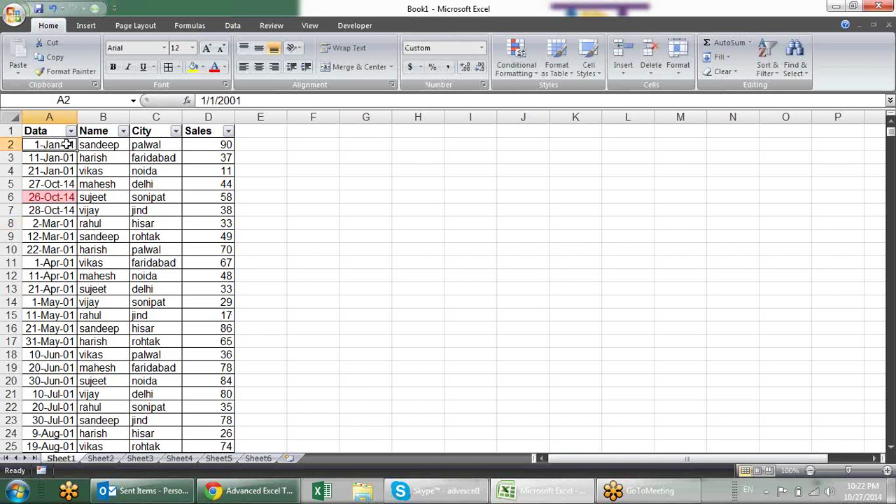
# Select the dates A2:A790 and clear all conditional formatting rules from the sheet.
pyautogui.hotkey('ctrl', 'shift', 'Down')
pyautogui.click(516, 59)
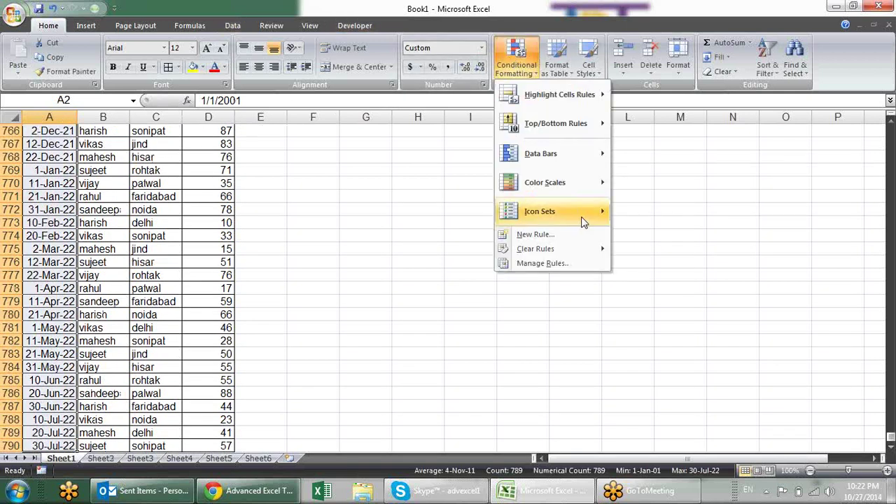
pyautogui.moveTo(581, 250)
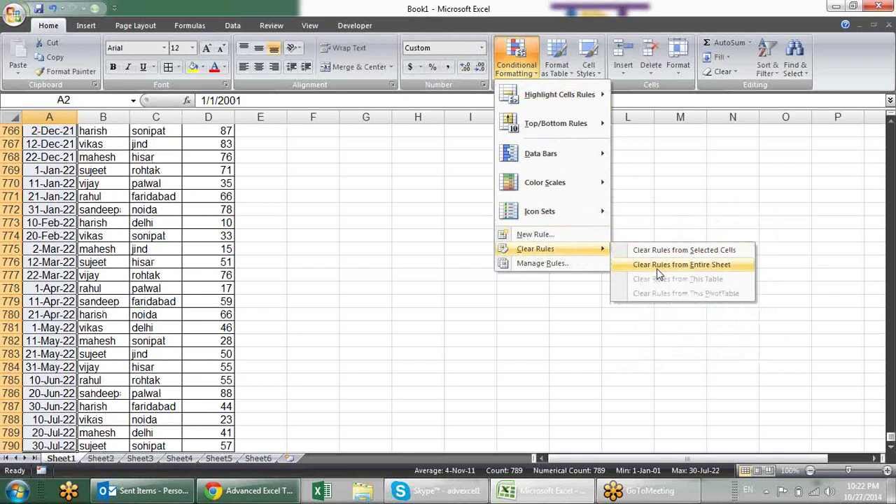
pyautogui.click(665, 252)
# Add an A Date Occurring rule for Today, highlighting 27-Oct-14 in light red.
pyautogui.click(529, 70)
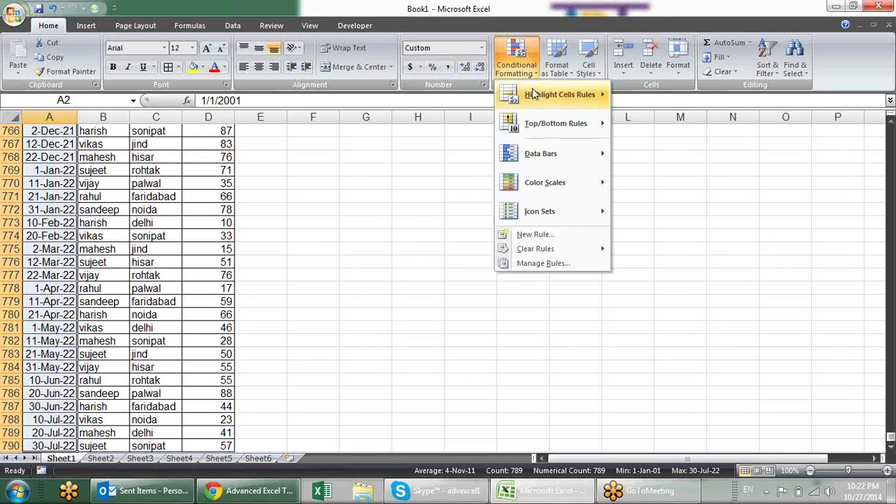
pyautogui.moveTo(570, 105)
pyautogui.click(671, 240)
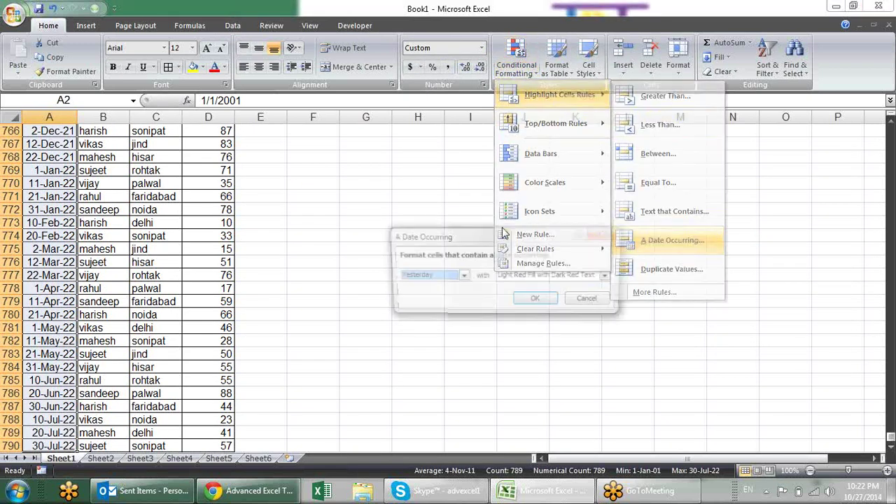
pyautogui.click(462, 276)
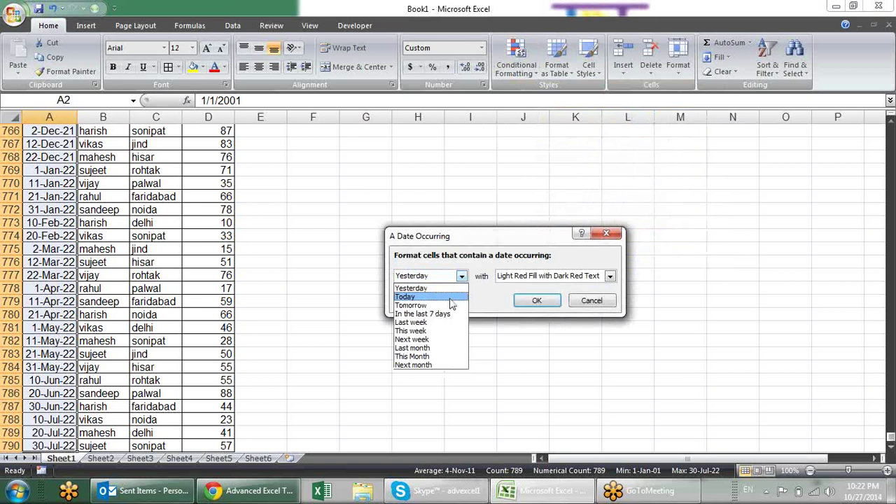
pyautogui.click(450, 297)
pyautogui.click(537, 300)
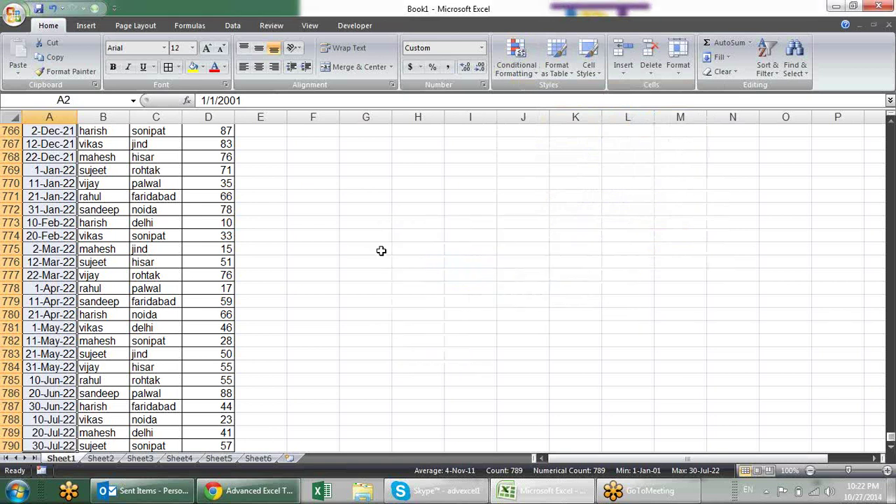
pyautogui.scroll(8, 381, 249)
pyautogui.scroll(16, 377, 244)
pyautogui.scroll(6, 376, 244)
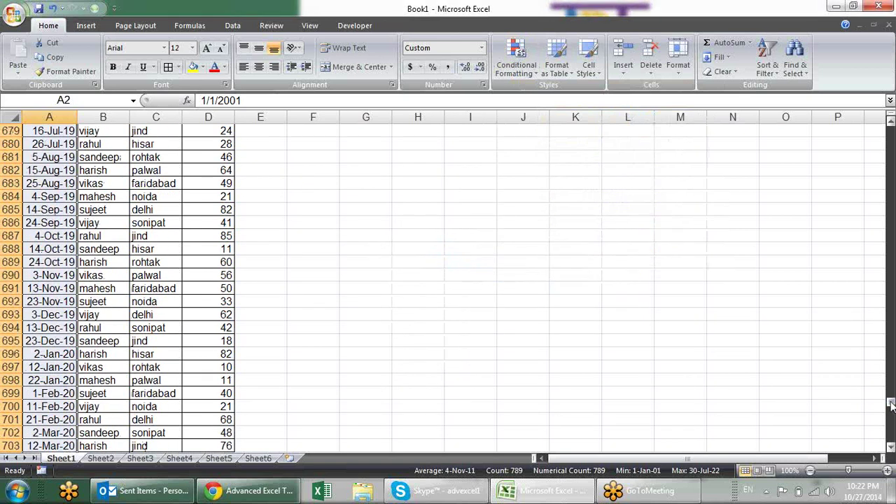
pyautogui.moveTo(891, 407); pyautogui.dragTo(883, 128)
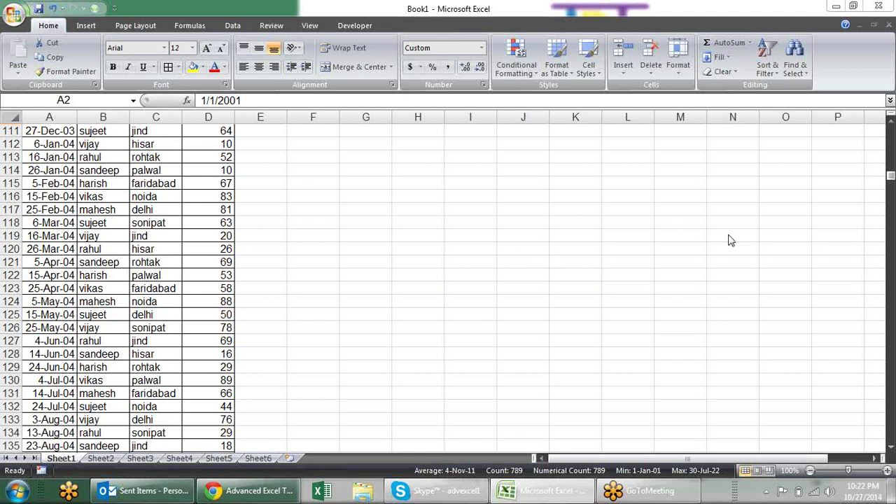
pyautogui.scroll(10, 663, 315)
pyautogui.scroll(11, 663, 314)
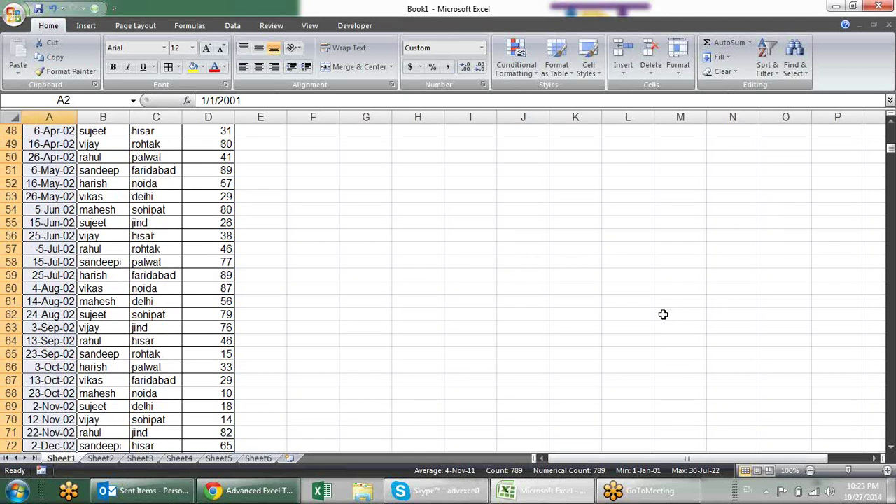
pyautogui.scroll(16, 664, 314)
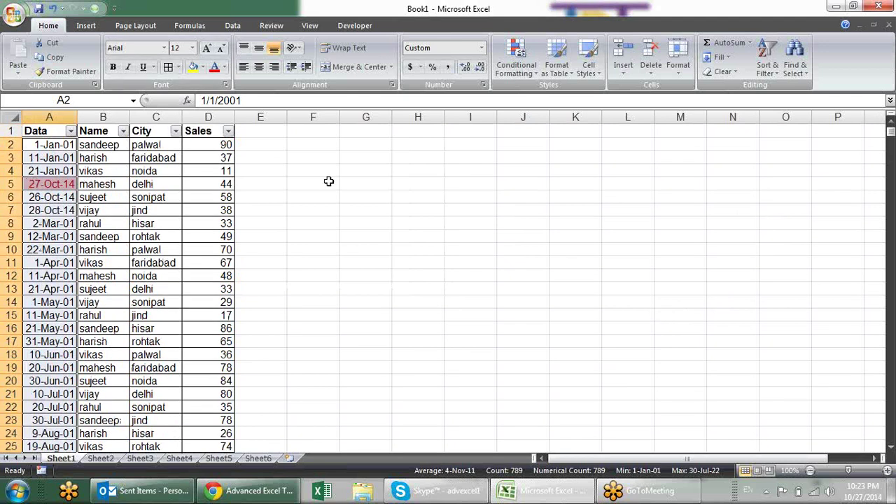
# Preview A Date Occurring for Tomorrow, In the last 7 days and Last week, then cancel.
pyautogui.click(537, 69)
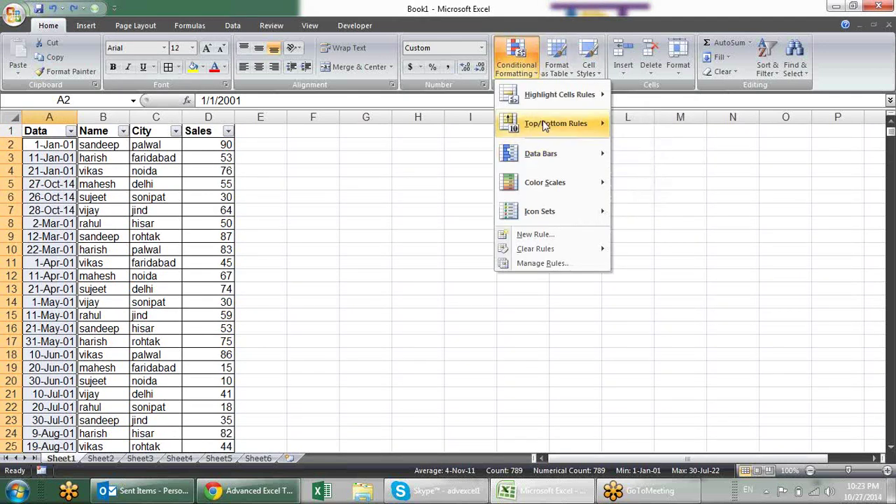
pyautogui.moveTo(575, 94)
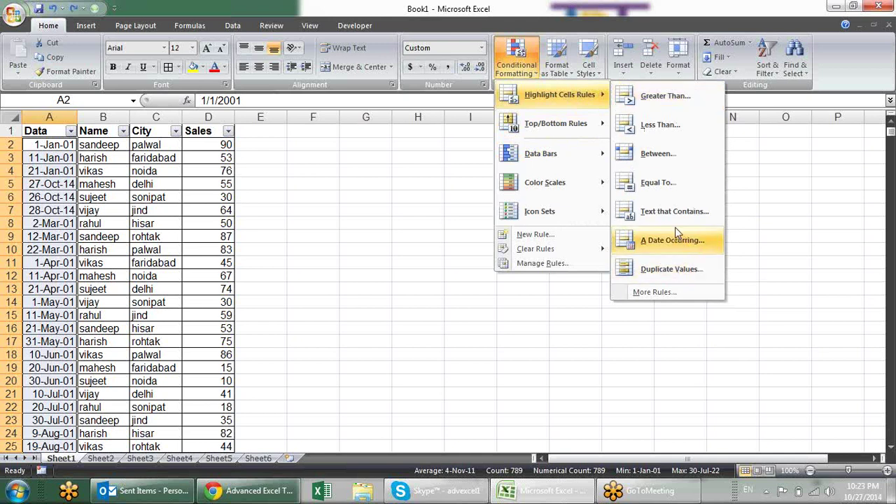
pyautogui.click(674, 240)
pyautogui.click(462, 276)
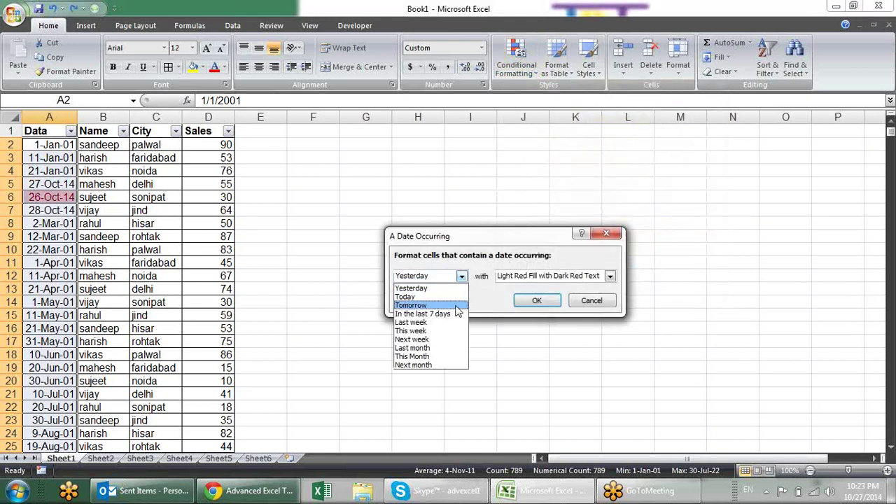
pyautogui.click(410, 305)
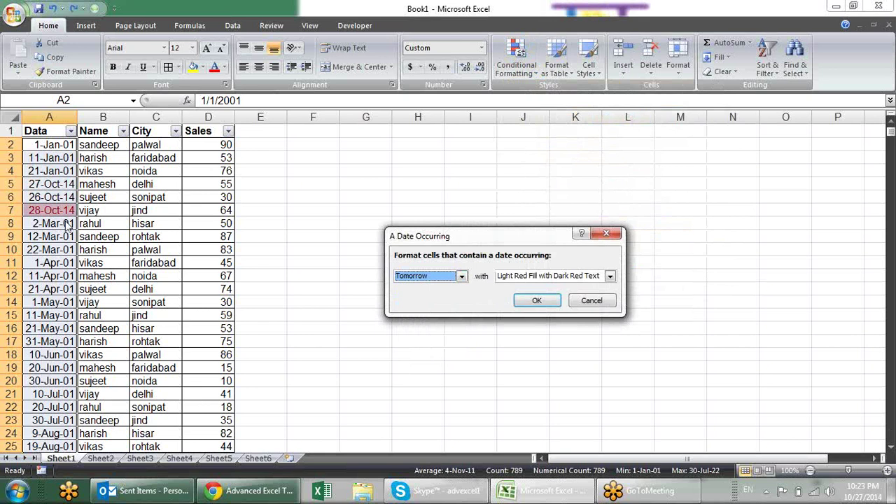
pyautogui.click(461, 277)
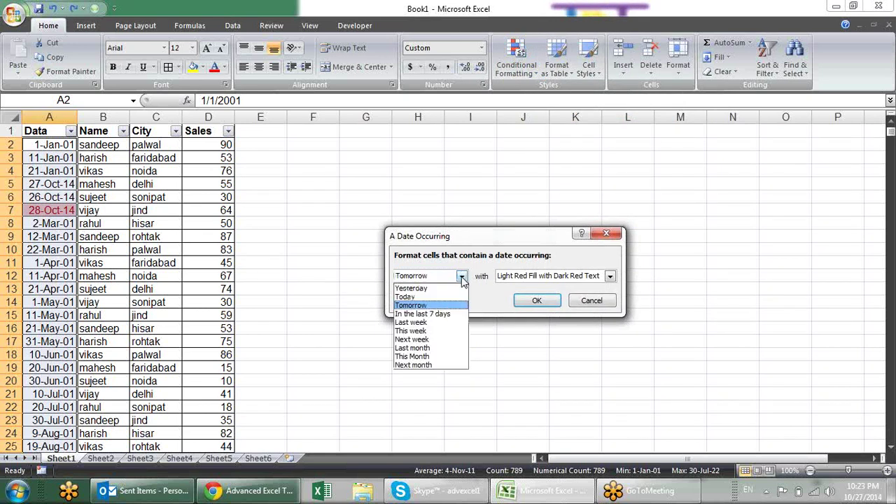
pyautogui.click(423, 314)
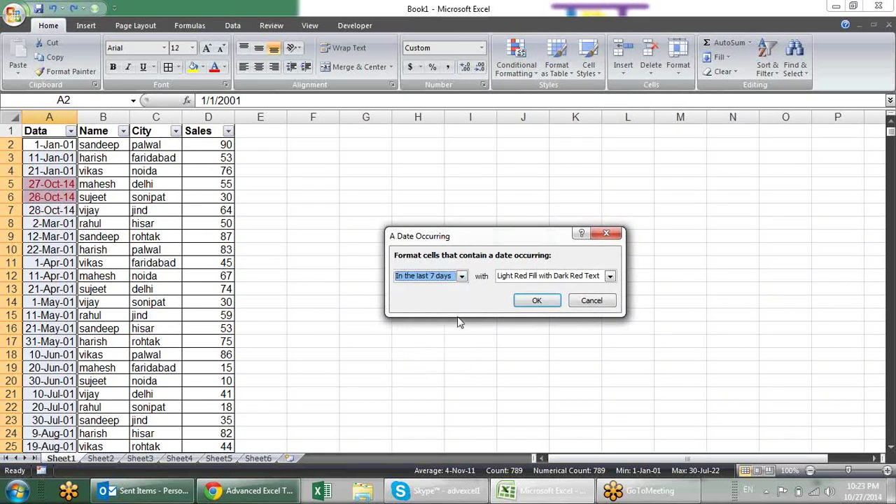
pyautogui.click(461, 277)
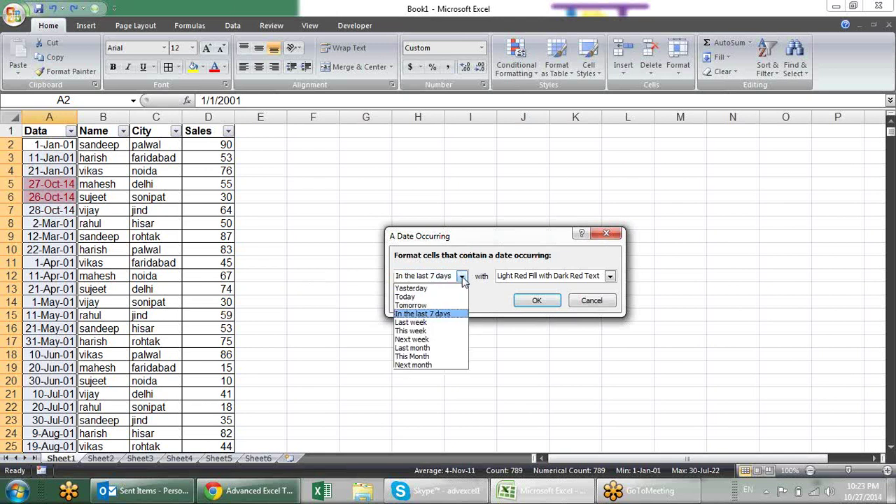
pyautogui.click(448, 322)
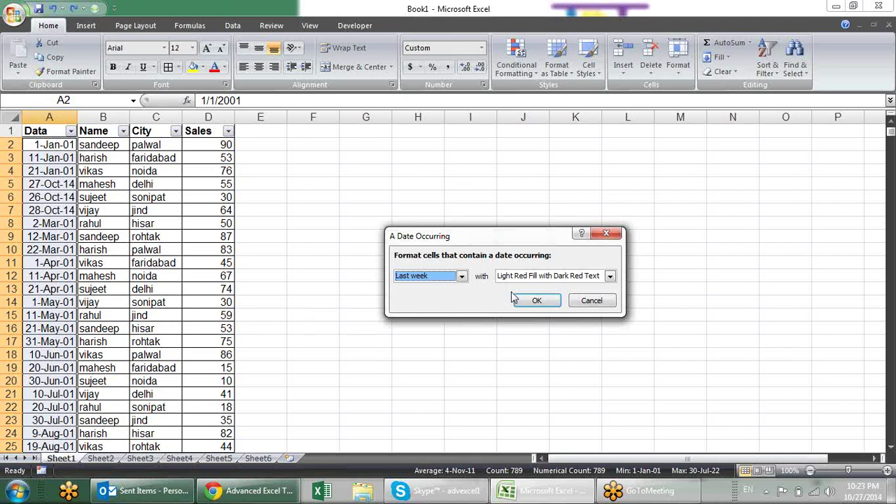
pyautogui.click(462, 276)
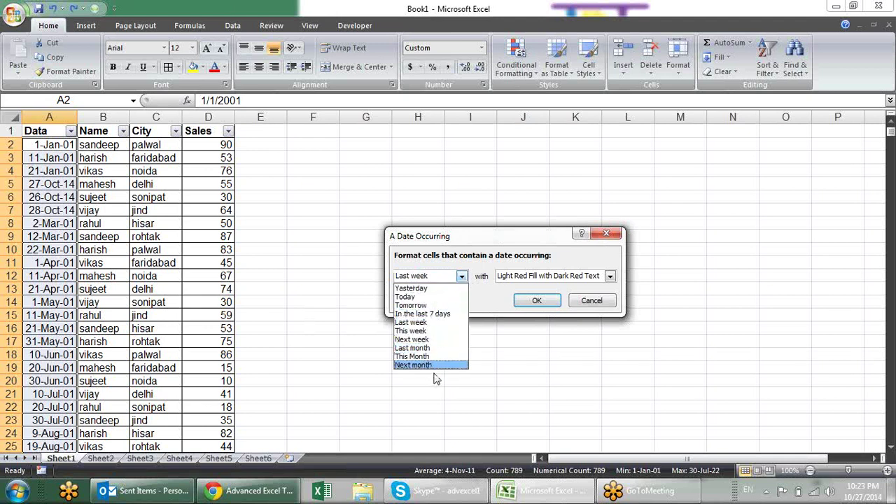
pyautogui.press('Escape')
pyautogui.press('Escape')
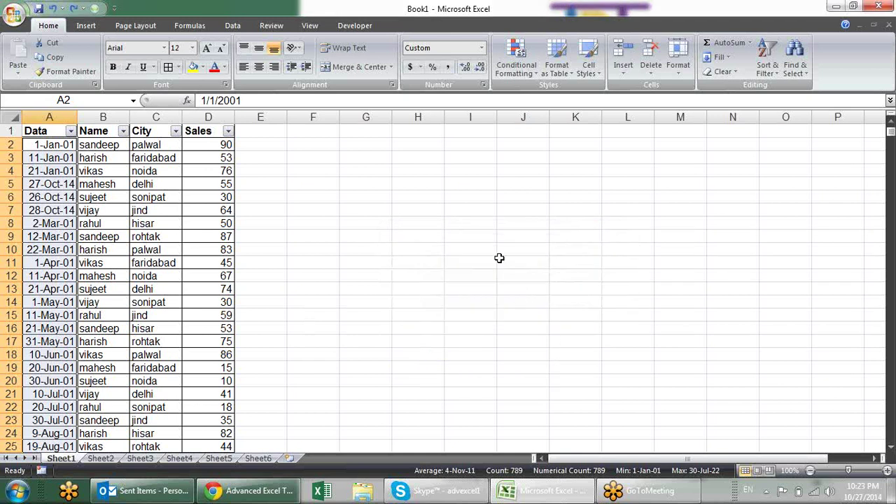
pyautogui.click(487, 247)
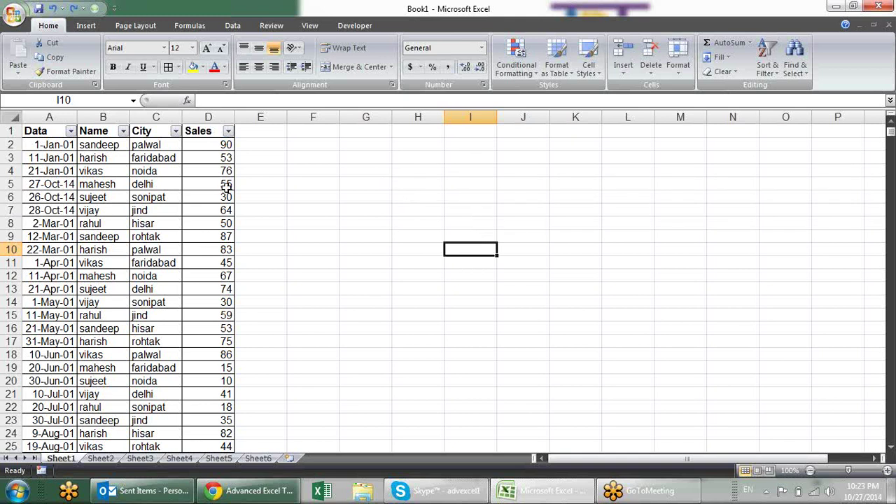
pyautogui.click(63, 181)
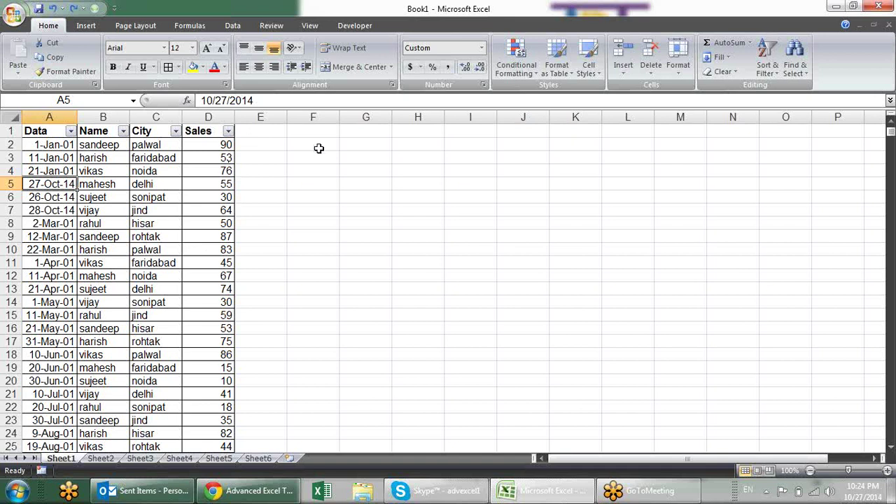
pyautogui.click(516, 64)
pyautogui.click(890, 27)
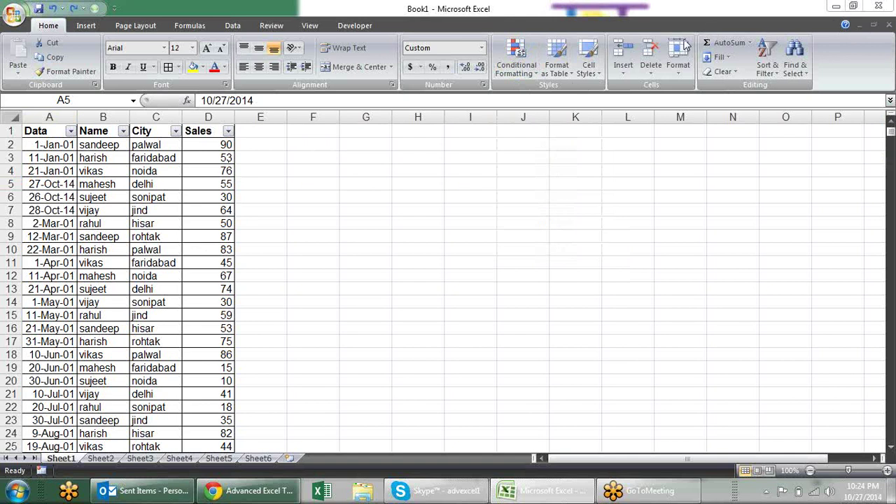
pyautogui.click(530, 65)
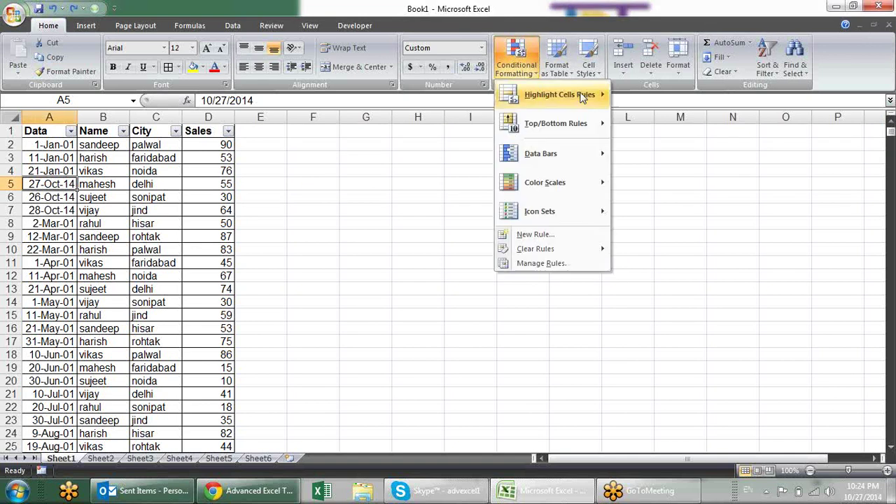
pyautogui.moveTo(581, 96)
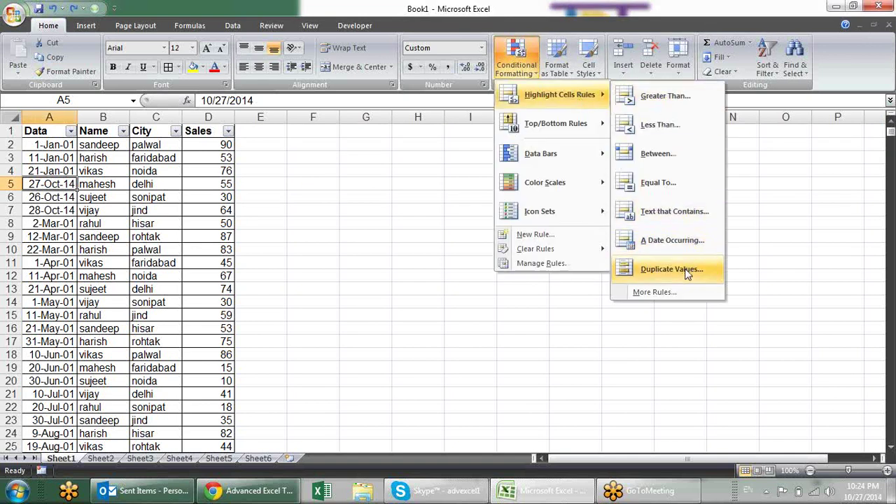
pyautogui.click(354, 241)
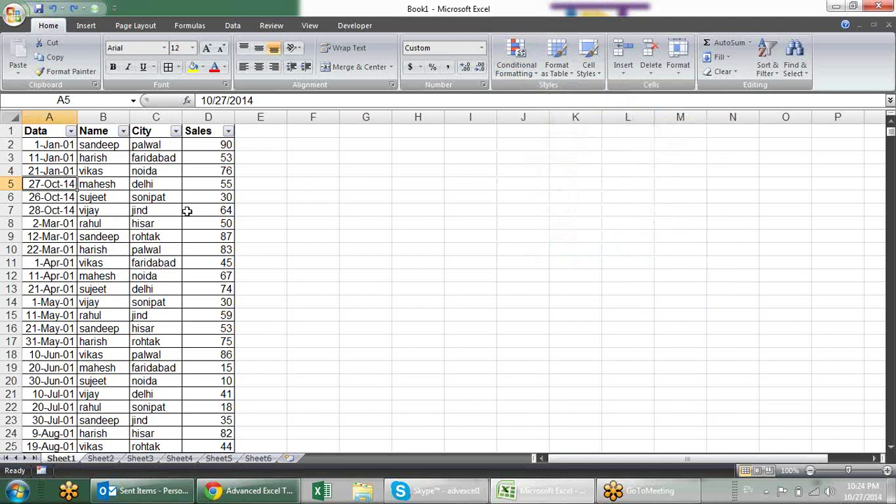
pyautogui.click(217, 144)
pyautogui.hotkey('ctrl', 'shift', 'Down')
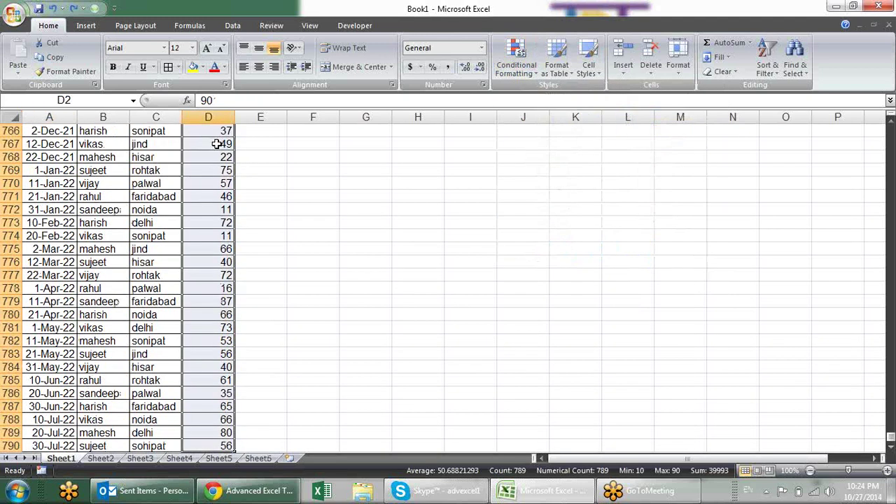
pyautogui.click(509, 74)
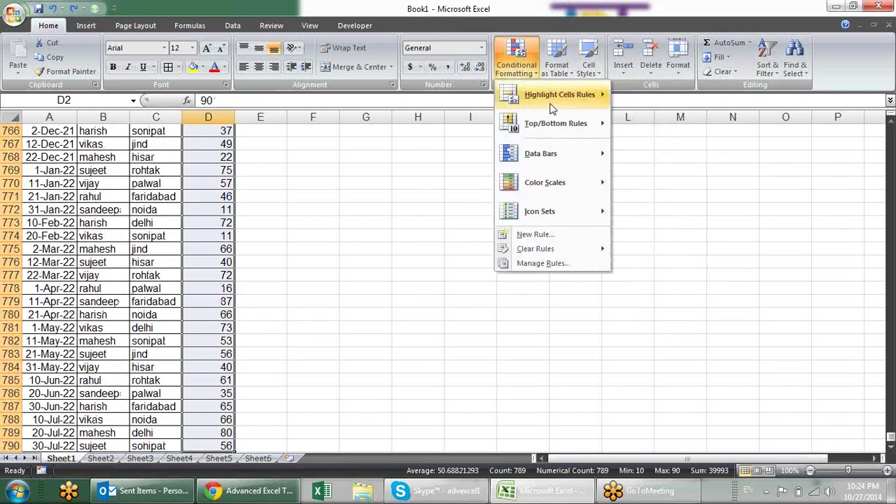
pyautogui.moveTo(551, 102)
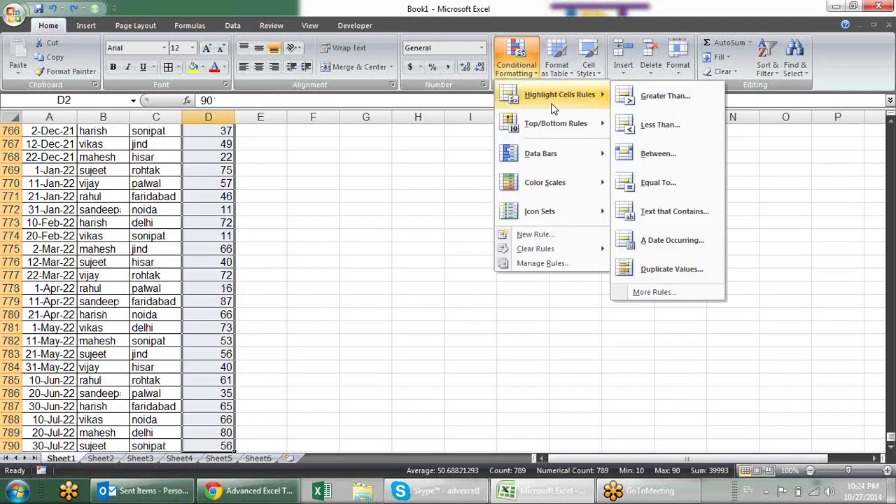
pyautogui.click(650, 274)
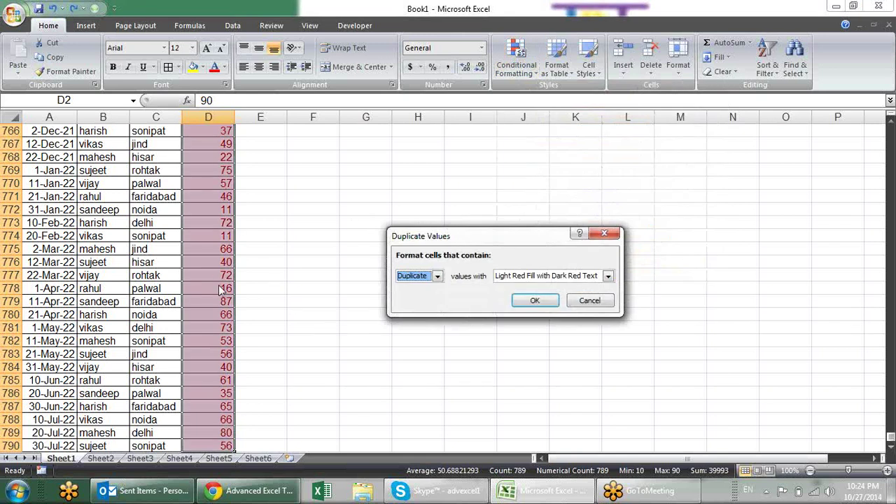
pyautogui.press('Escape')
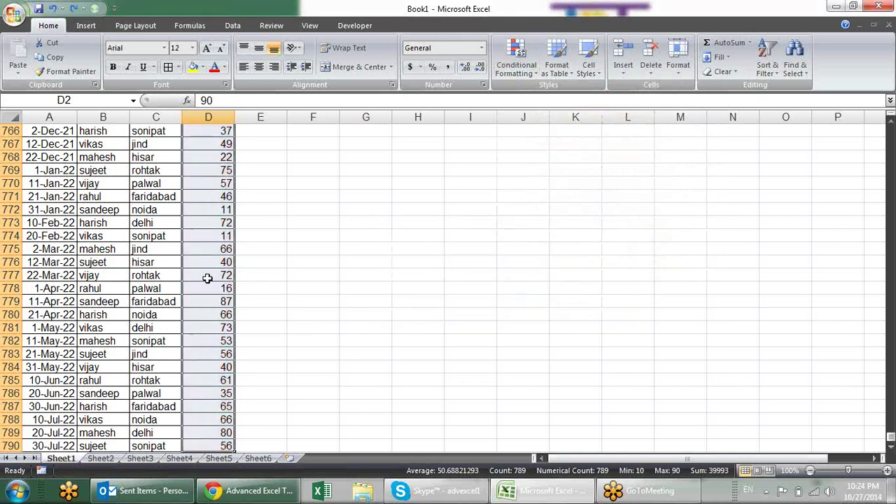
pyautogui.scroll(7, 208, 278)
pyautogui.scroll(10, 119, 236)
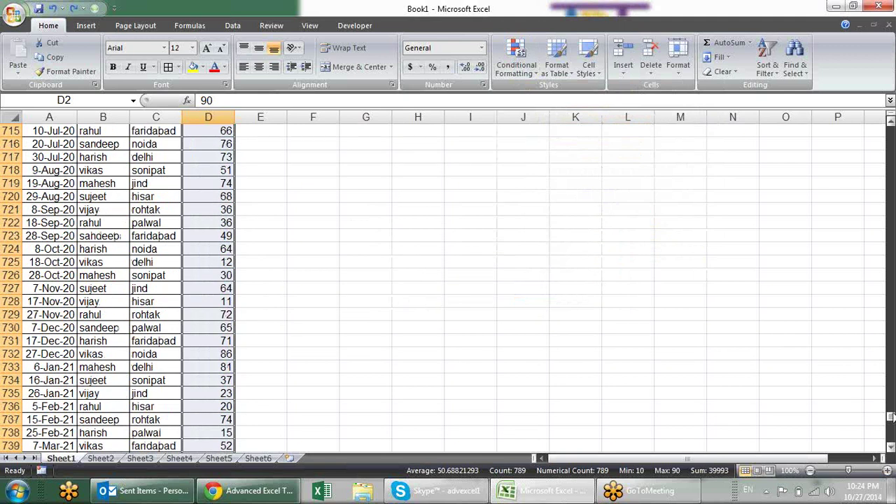
pyautogui.moveTo(891, 414); pyautogui.dragTo(892, 130)
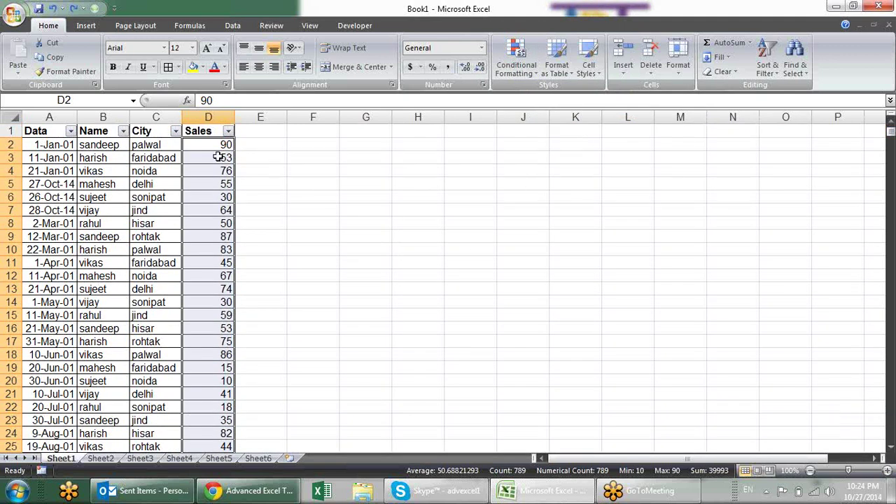
pyautogui.moveTo(118, 147); pyautogui.dragTo(118, 201)
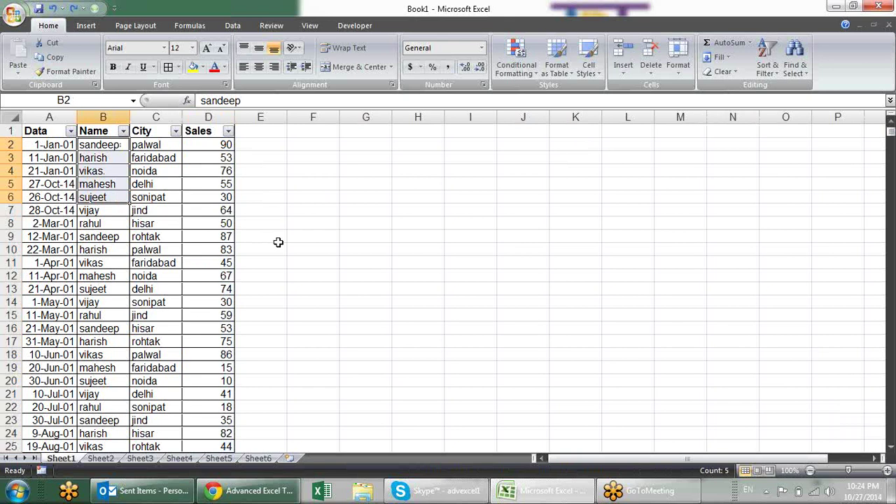
# Copy the names in B2:B11 and paste them into G2:G11.
pyautogui.hotkey('shift', 'Right')
pyautogui.hotkey('shift', 'Left')
pyautogui.hotkey('shift', 'Down')
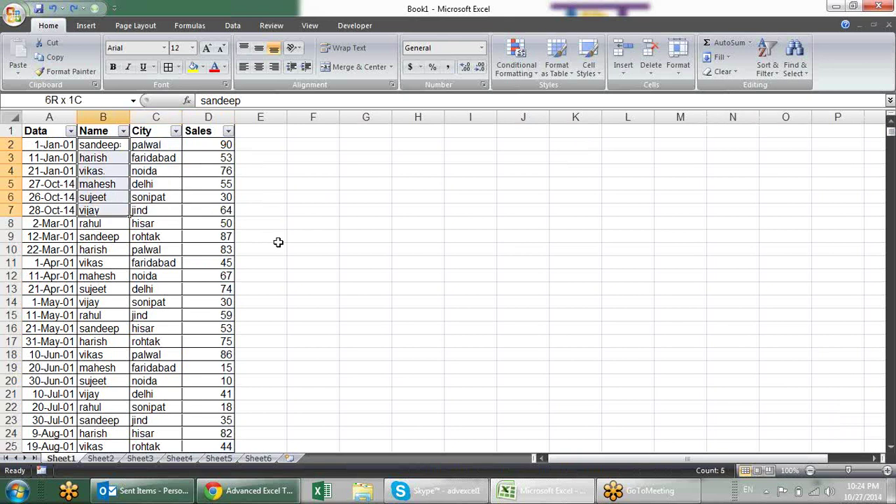
pyautogui.hotkey('shift', 'Down')
pyautogui.hotkey('shift', 'Down')
pyautogui.hotkey('shift', 'Down')
pyautogui.hotkey('shift', 'Down')
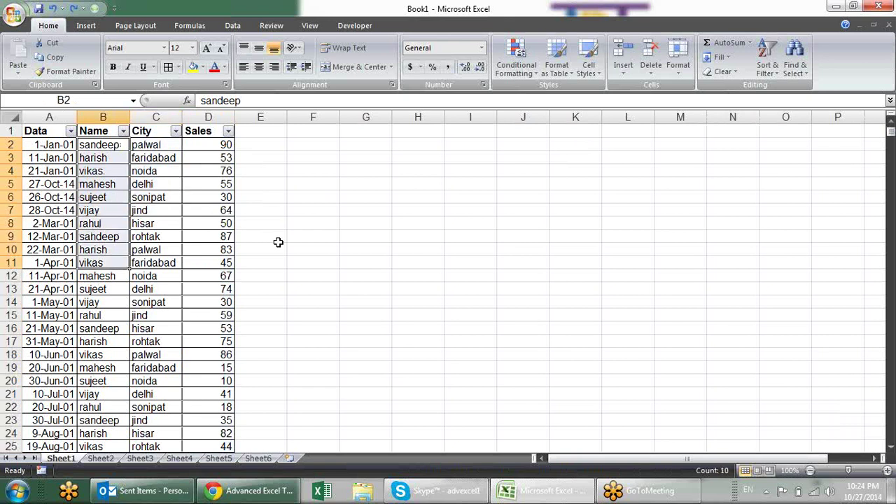
pyautogui.hotkey('ctrl', 'c')
pyautogui.press('Right')
pyautogui.press('Right')
pyautogui.press('Right')
pyautogui.press('Right')
pyautogui.press('Right')
pyautogui.press('Return')
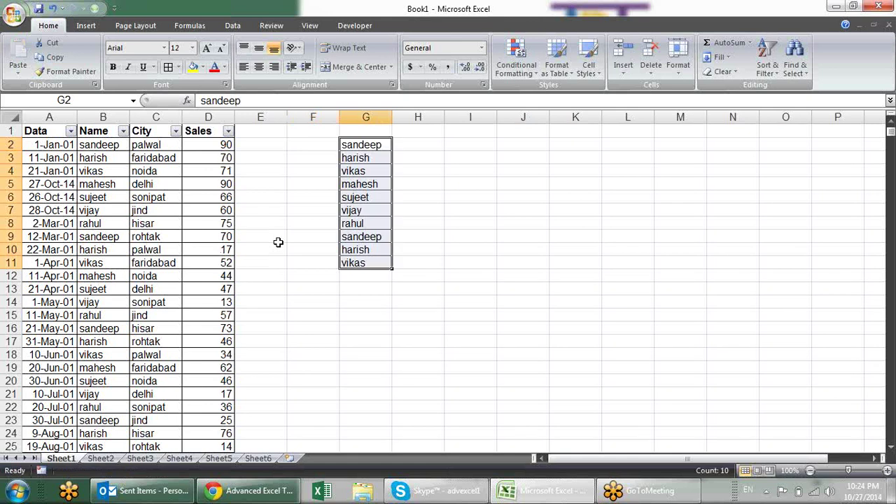
# Preview Duplicate Values highlighting on the G2:G11 list, then cancel it.
pyautogui.click(541, 68)
pyautogui.click(525, 70)
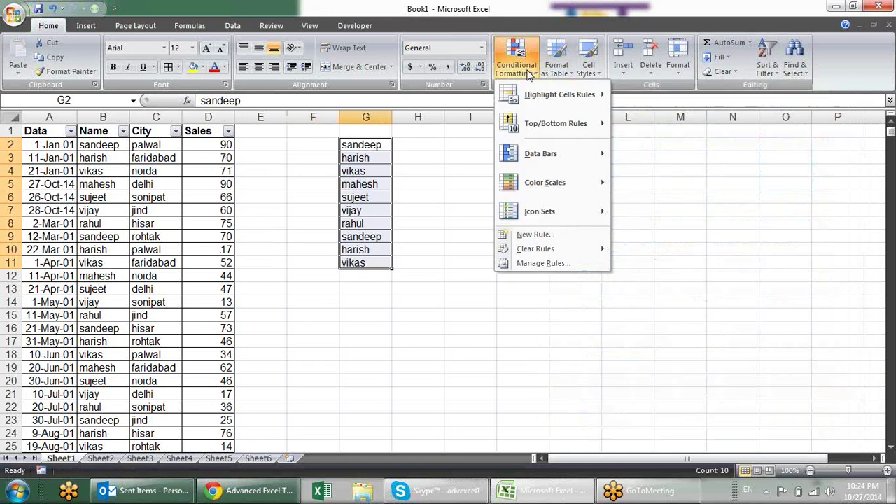
pyautogui.moveTo(561, 94)
pyautogui.click(647, 269)
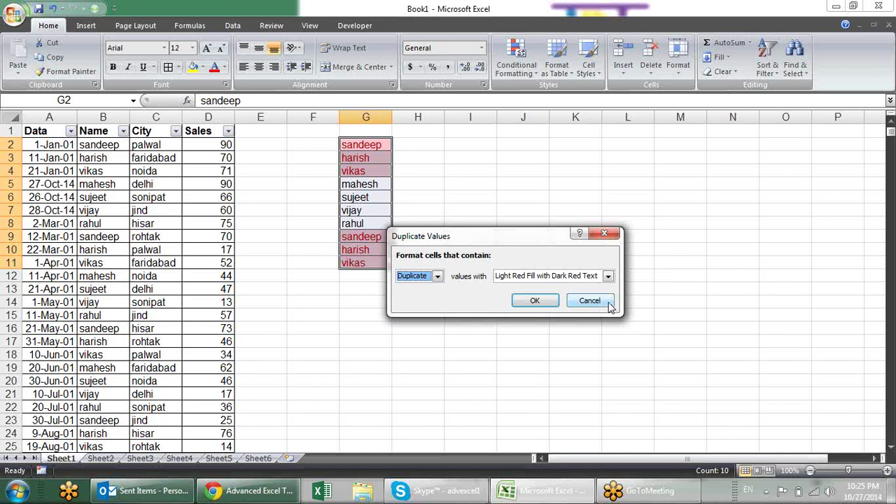
pyautogui.click(610, 303)
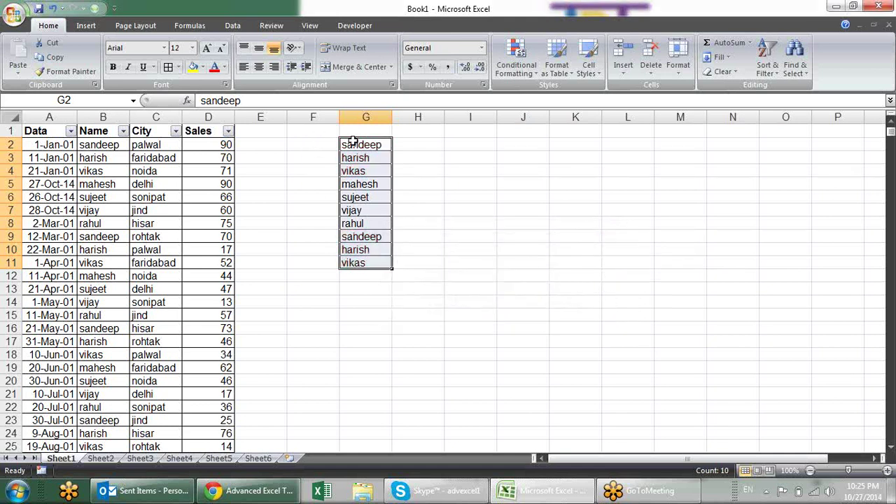
# Remove duplicates from column G, leaving seven unique names.
pyautogui.click(234, 25)
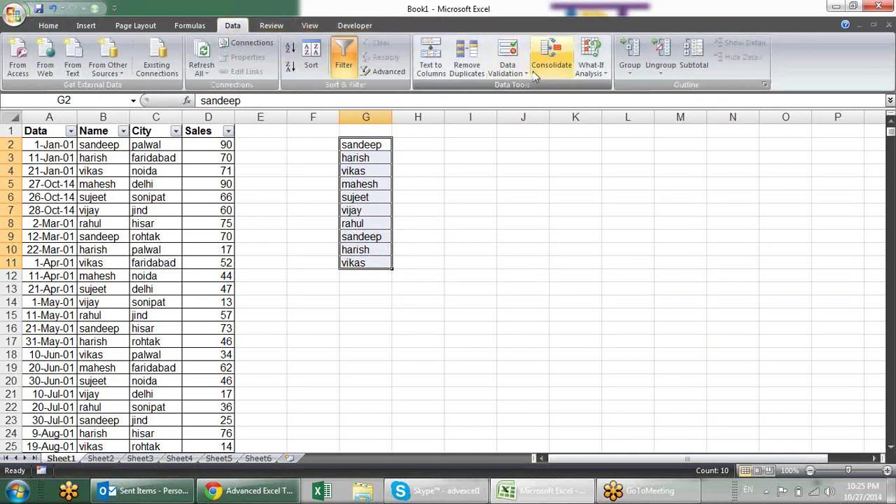
pyautogui.click(474, 69)
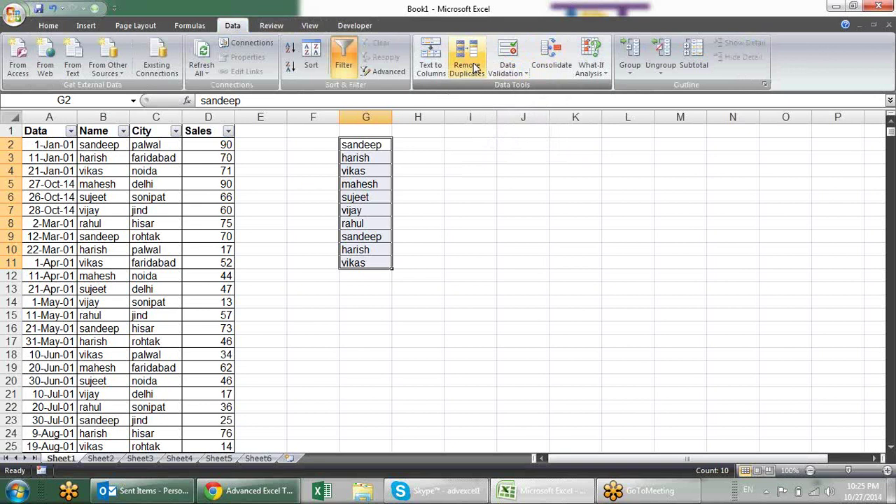
pyautogui.click(474, 67)
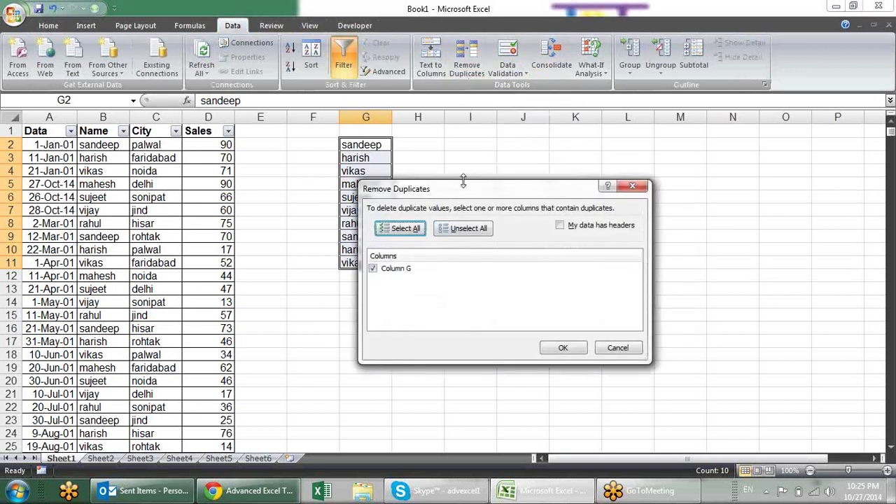
pyautogui.moveTo(463, 182); pyautogui.dragTo(537, 155)
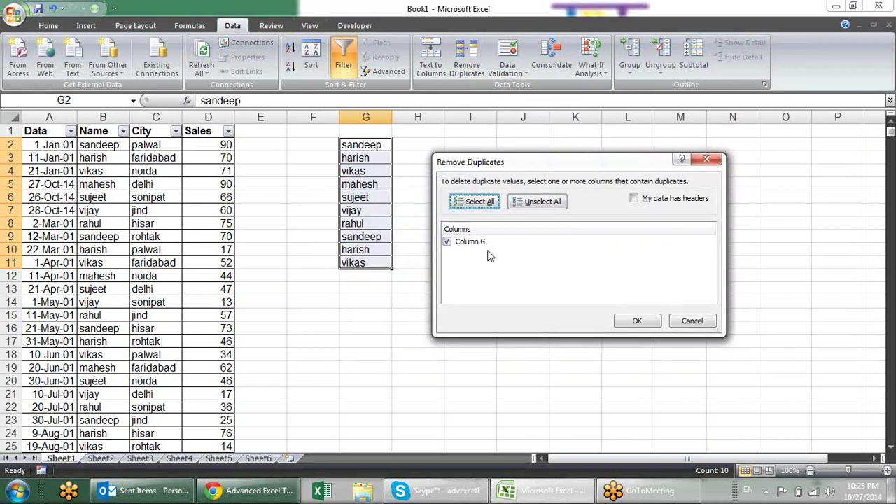
pyautogui.click(636, 321)
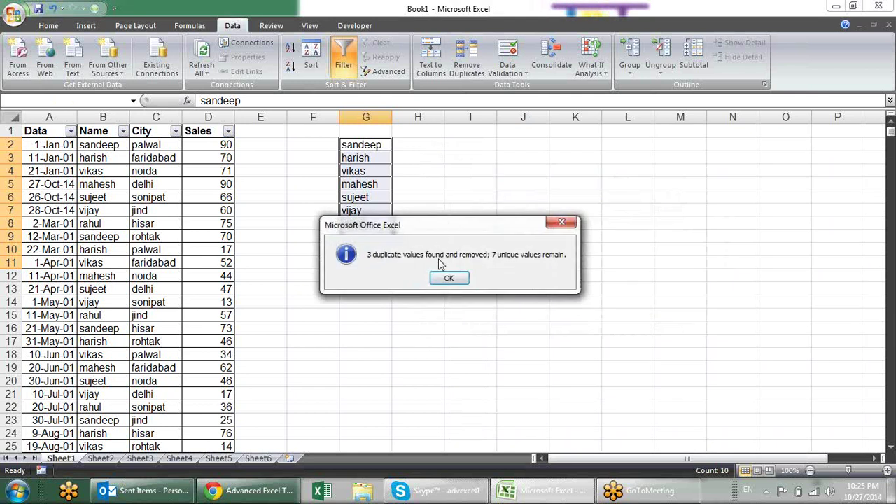
pyautogui.click(449, 278)
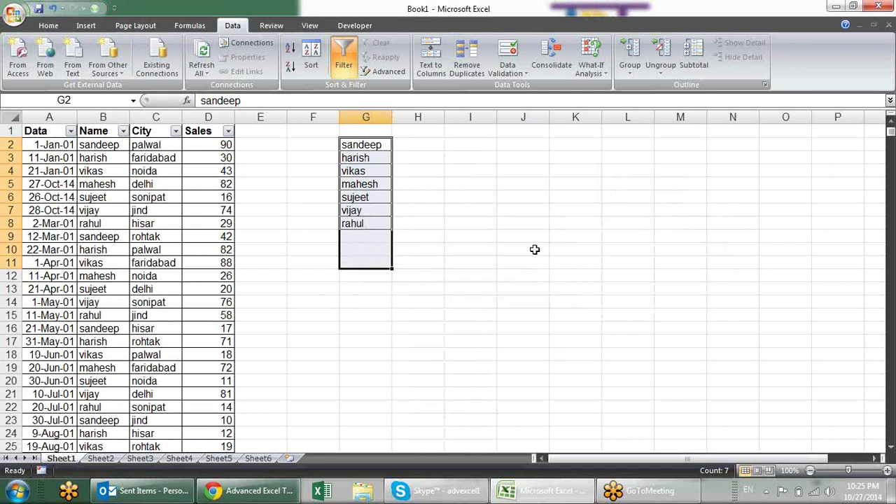
# Clear the formats and contents of the G2:G11 helper list.
pyautogui.hotkey('alt', 'e')
pyautogui.press('a')
pyautogui.press('f')
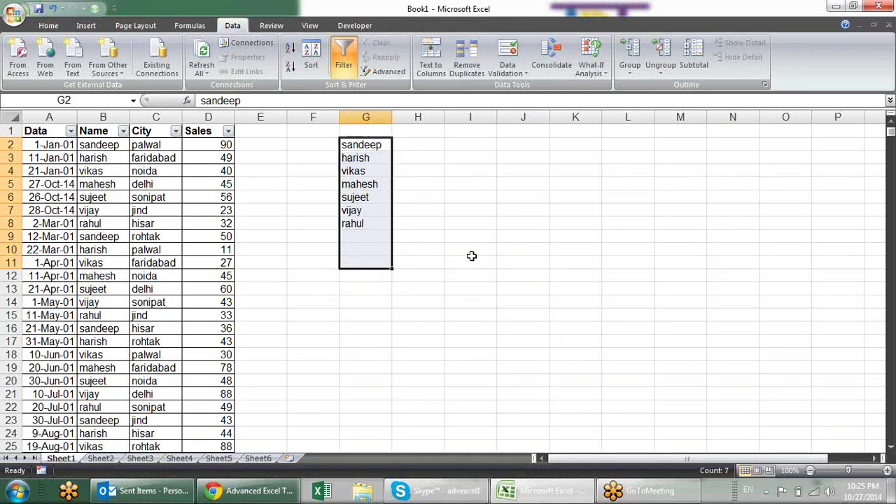
pyautogui.press('Delete')
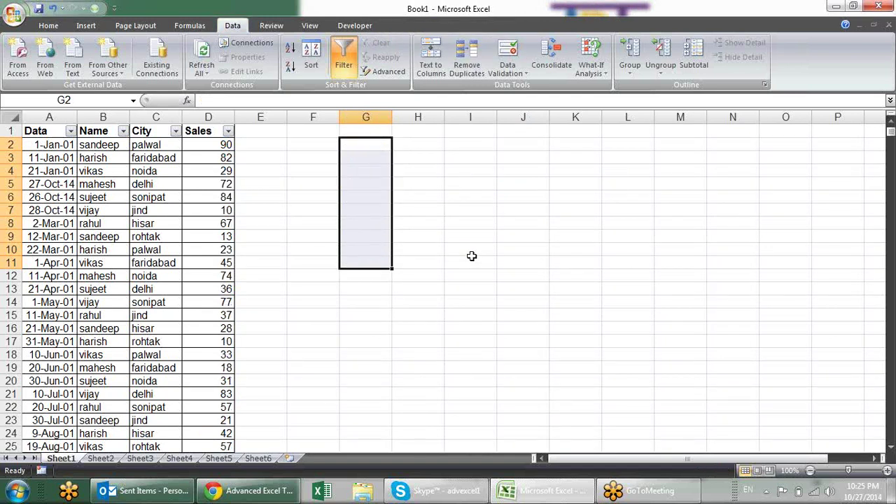
# Return to the Home tab and browse Conditional Formatting menus without applying anything.
pyautogui.click(471, 257)
pyautogui.click(174, 145)
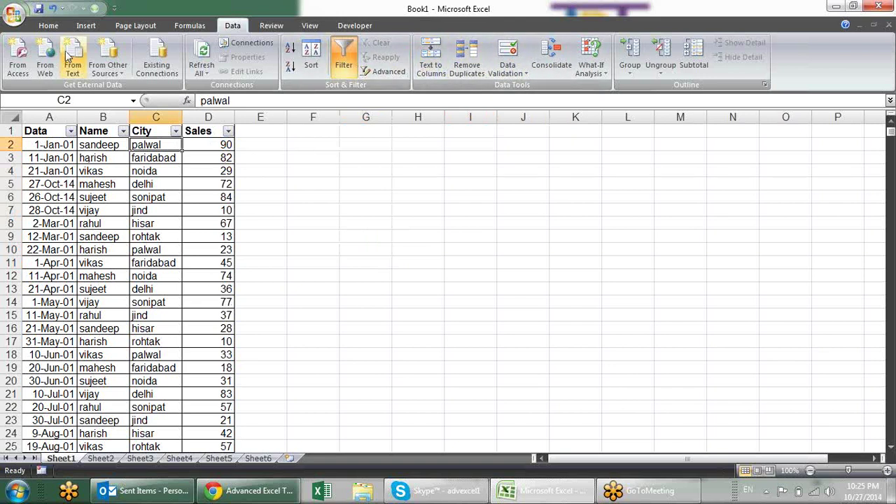
pyautogui.click(48, 25)
pyautogui.click(536, 73)
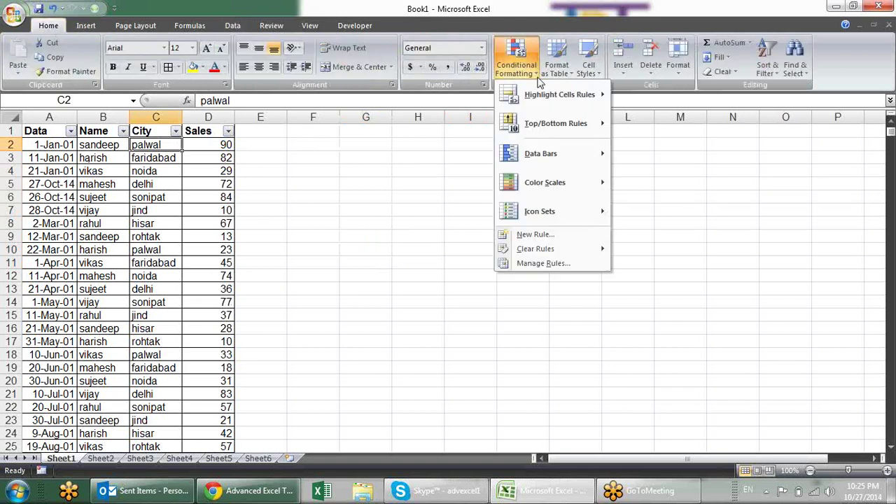
pyautogui.moveTo(553, 94)
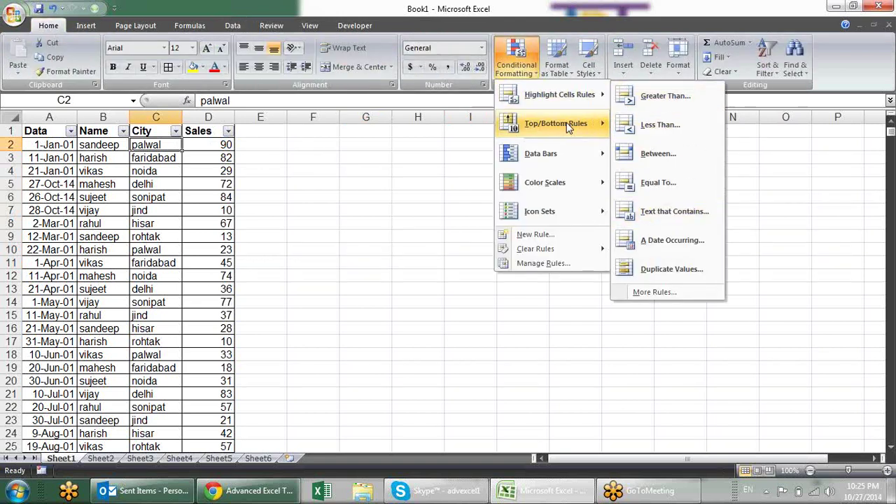
pyautogui.moveTo(569, 126)
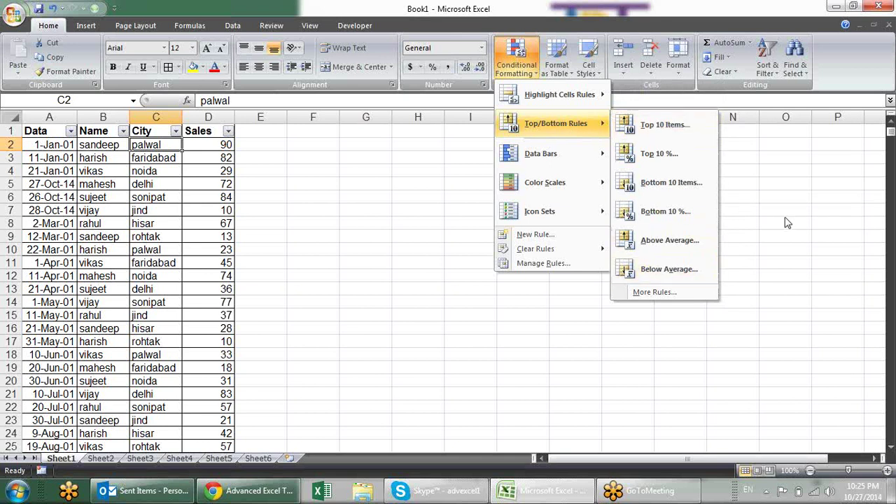
pyautogui.click(763, 201)
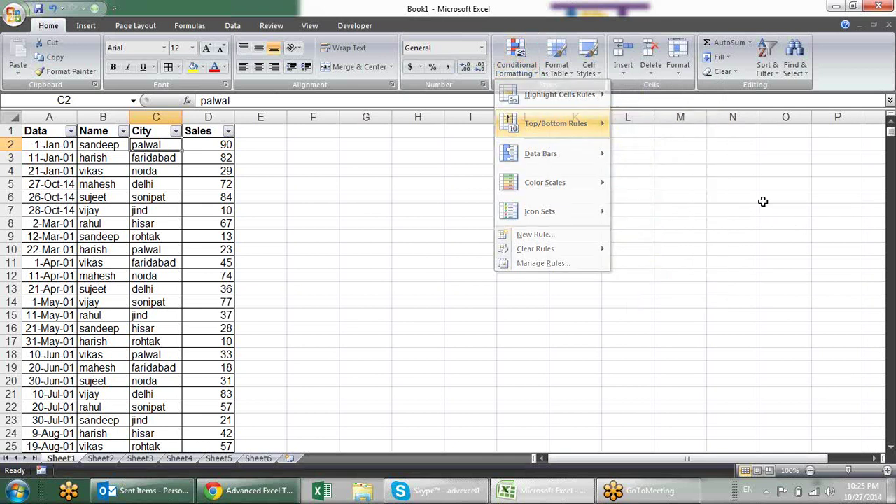
pyautogui.click(260, 209)
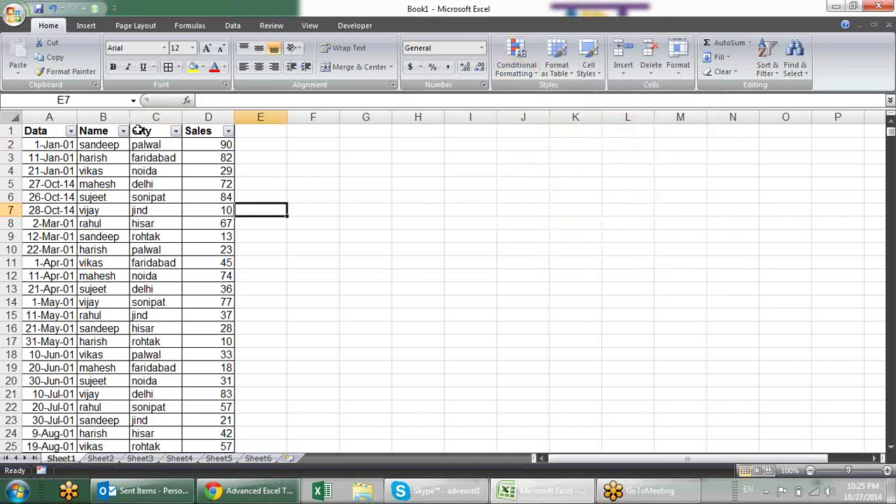
# Apply a Top 15 Items rule with Light Red Fill to Sales D2:D790.
pyautogui.click(219, 144)
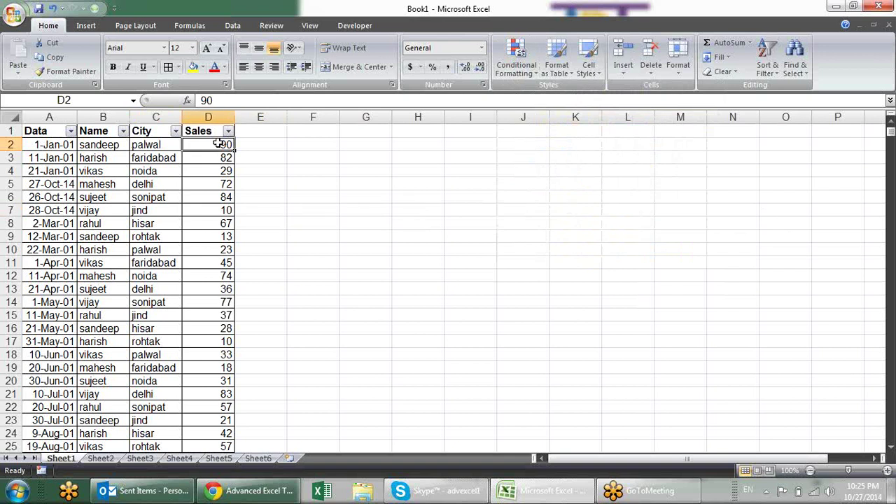
pyautogui.hotkey('ctrl', 'shift', 'Down')
pyautogui.click(516, 61)
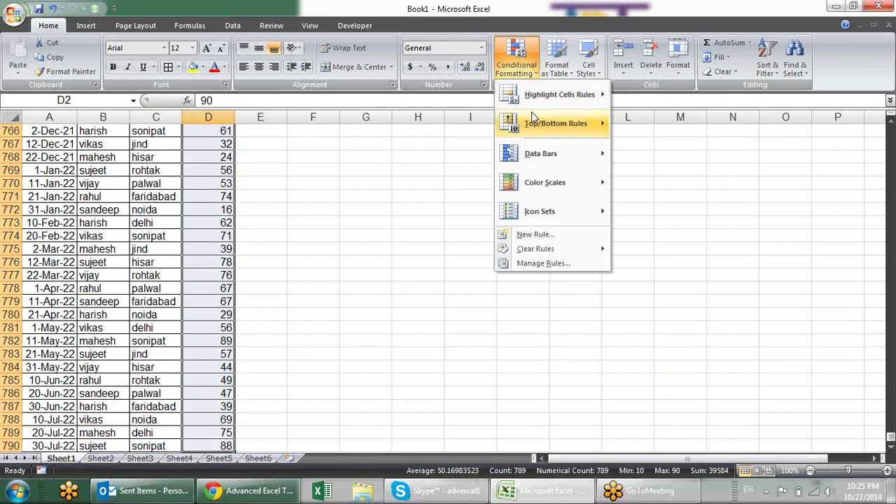
pyautogui.moveTo(608, 123)
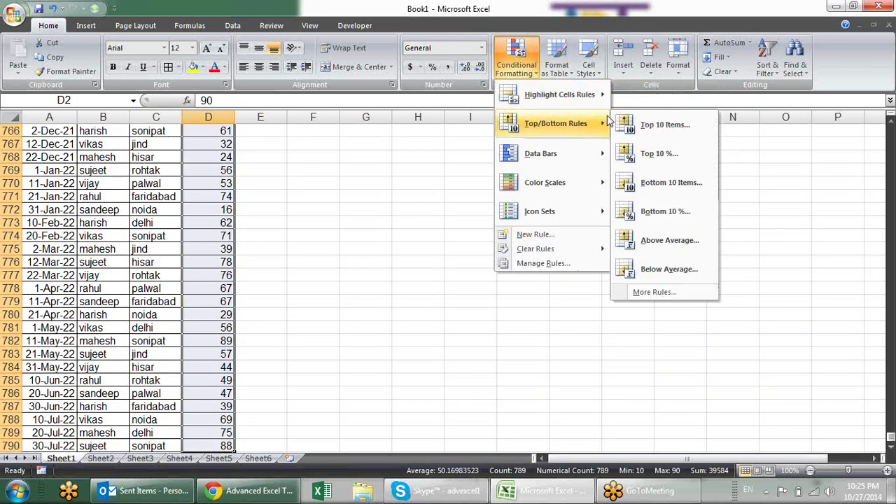
pyautogui.click(659, 124)
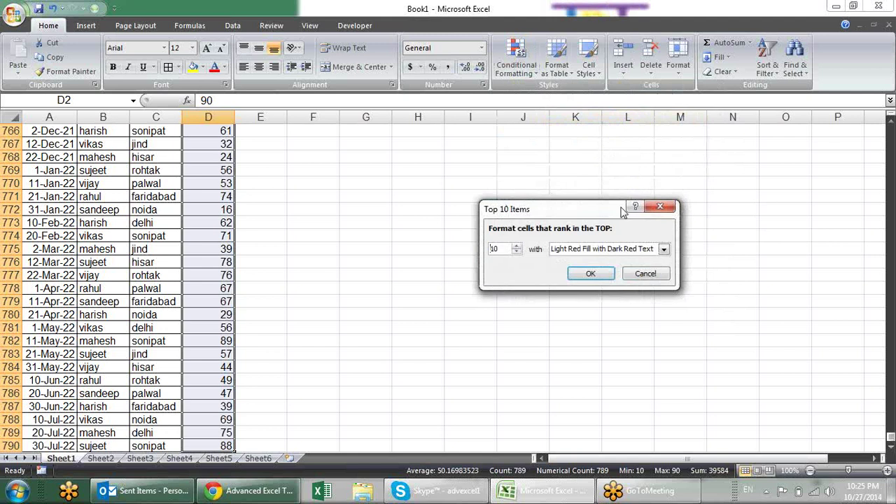
pyautogui.moveTo(505, 249); pyautogui.dragTo(483, 249)
pyautogui.write('15')
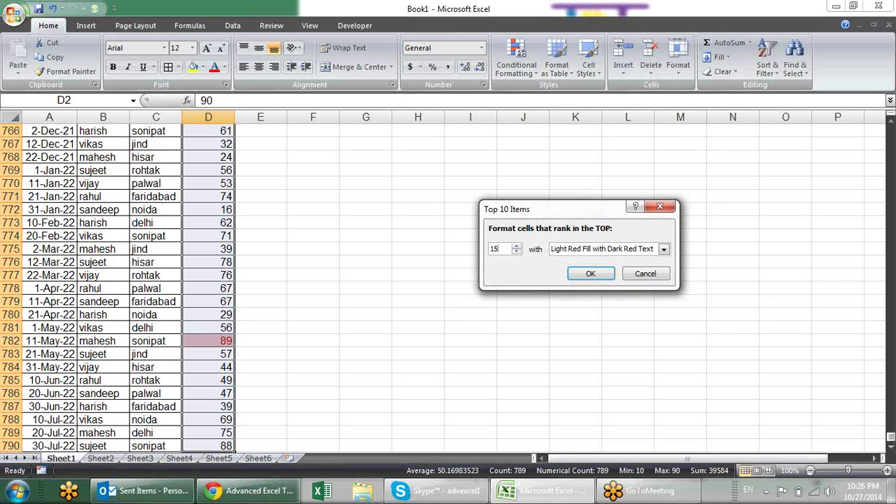
pyautogui.click(591, 273)
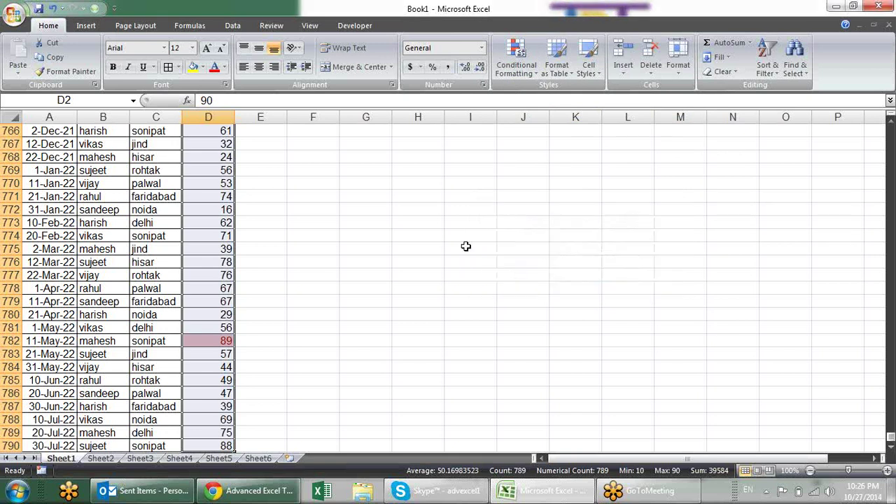
# Filter the Sales column by the pink cell colour, showing 18 of 789 records.
pyautogui.click(199, 218)
pyautogui.hotkey('ctrl', 'Up')
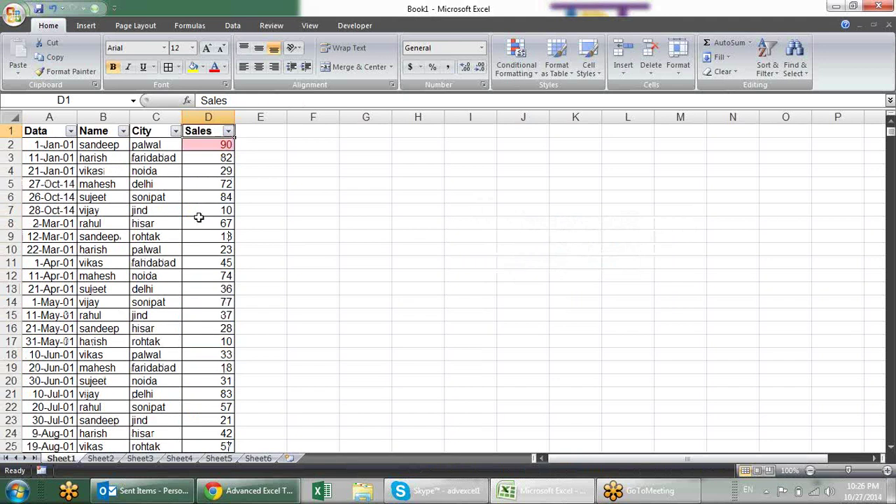
pyautogui.press('Down')
pyautogui.press('Up')
pyautogui.hotkey('alt', 'Down')
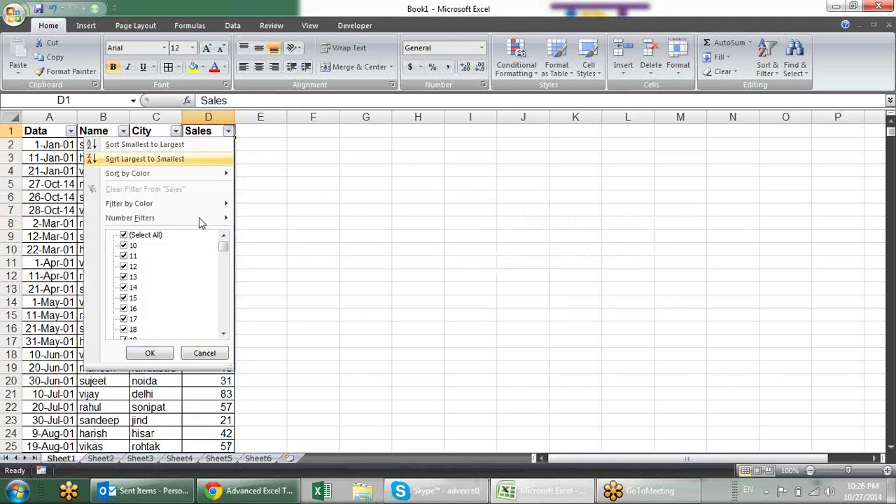
pyautogui.press('Down')
pyautogui.press('Right')
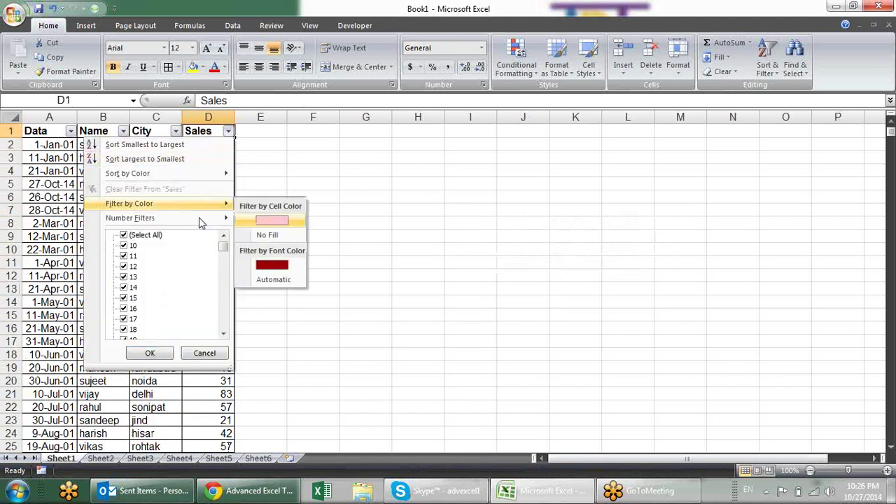
pyautogui.press('Return')
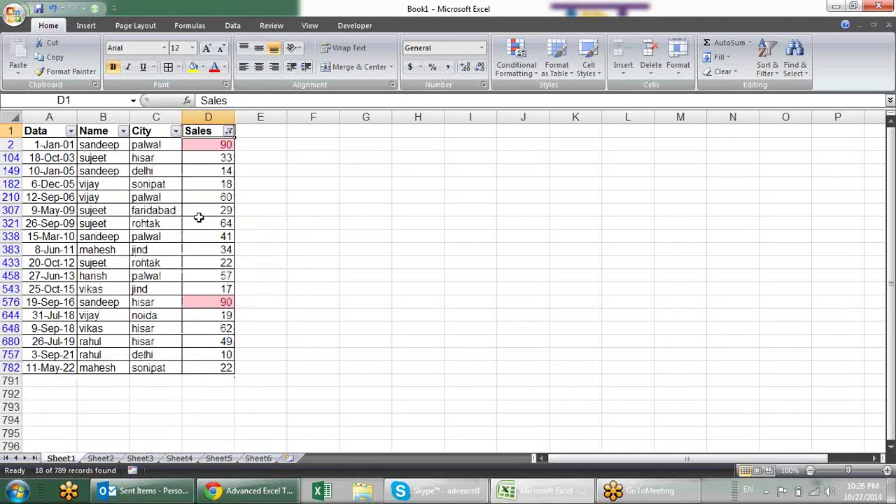
# Clear the filter by toggling AutoFilter off and on, then select D2:D790.
pyautogui.click(229, 131)
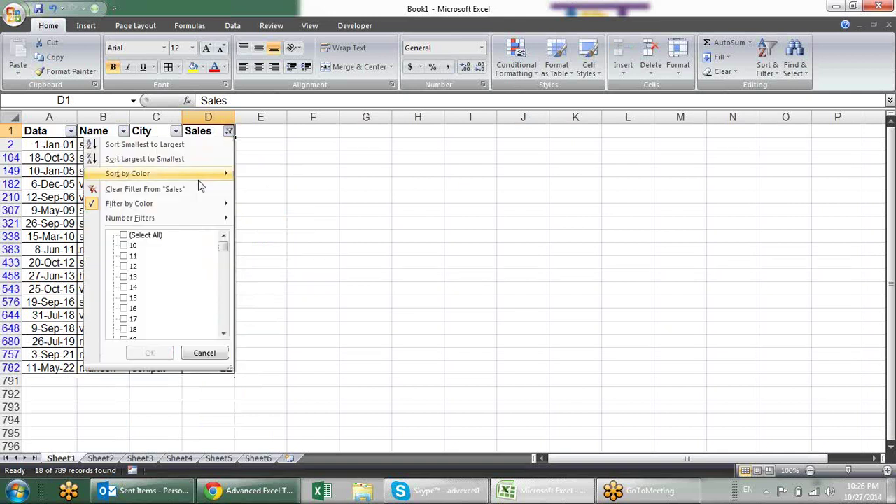
pyautogui.press('Escape')
pyautogui.hotkey('ctrl', 'shift', 'l')
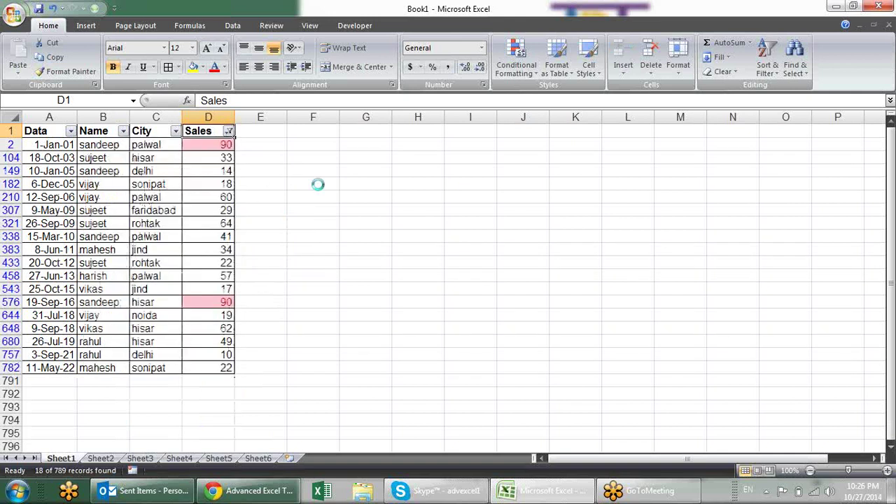
pyautogui.hotkey('ctrl', 'shift', 'l')
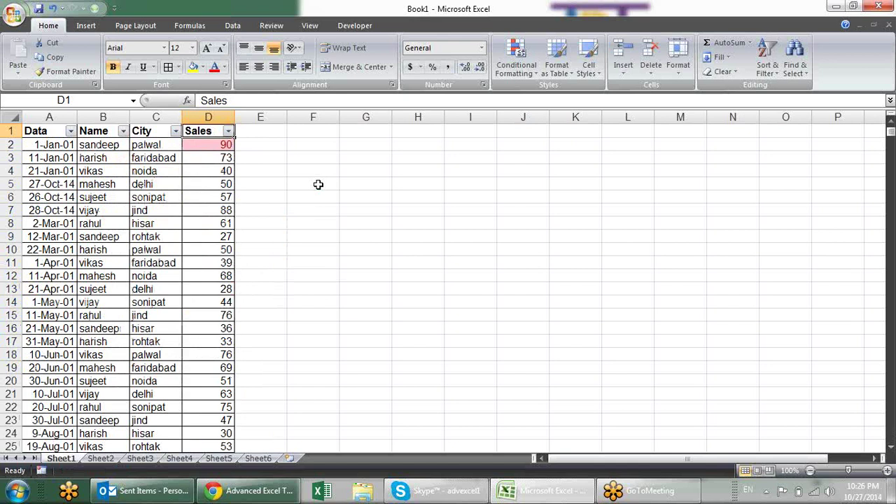
pyautogui.press('Down')
pyautogui.hotkey('ctrl', 'shift', 'Down')
# Paste the Sales figures in D2:D790 back over themselves as values.
pyautogui.hotkey('ctrl', 'c')
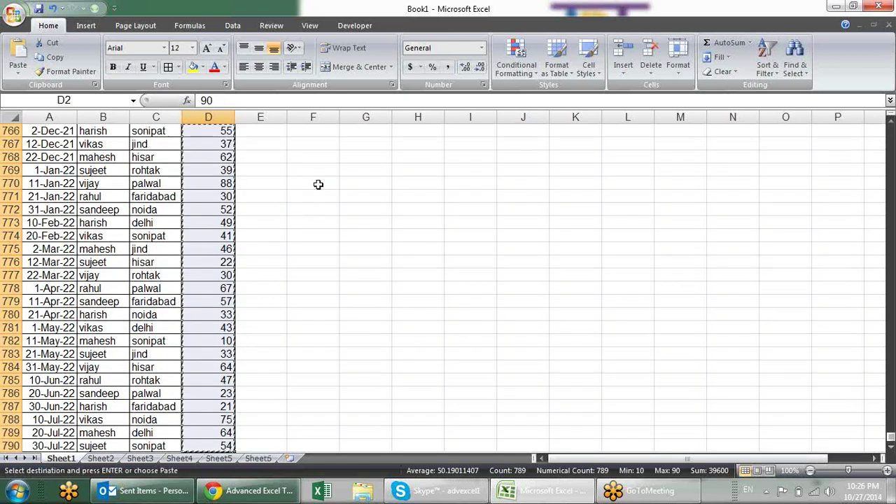
pyautogui.hotkey('ctrl', 'BackSpace')
pyautogui.hotkey('ctrl', 'alt', 'v')
pyautogui.press('v')
pyautogui.press('Return')
pyautogui.press('Escape')
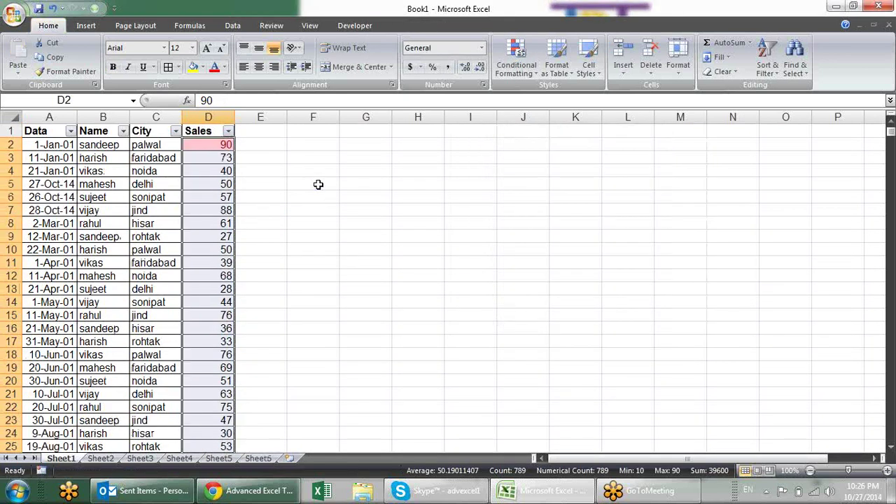
# Filter the Sales column by pink cell colour to list the 20 highlighted rows.
pyautogui.press('Up')
pyautogui.hotkey('alt', 'Down')
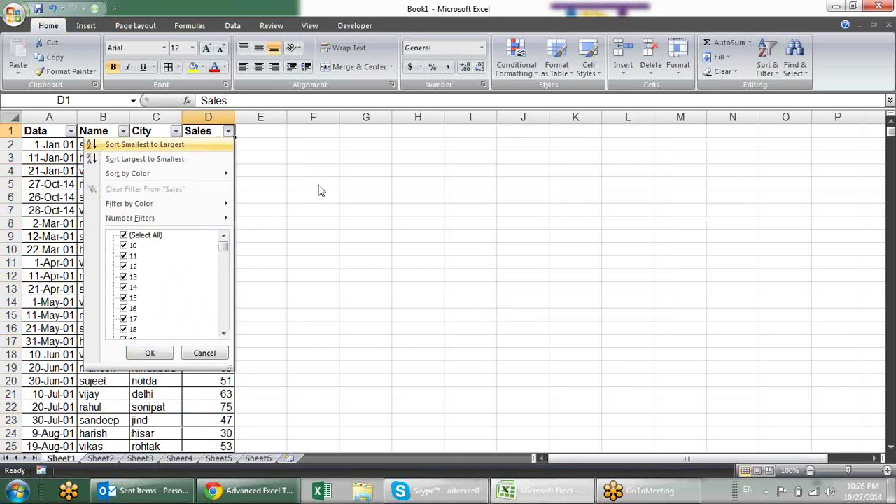
pyautogui.press('Down')
pyautogui.press('Down')
pyautogui.press('Down')
pyautogui.press('Right')
pyautogui.press('Return')
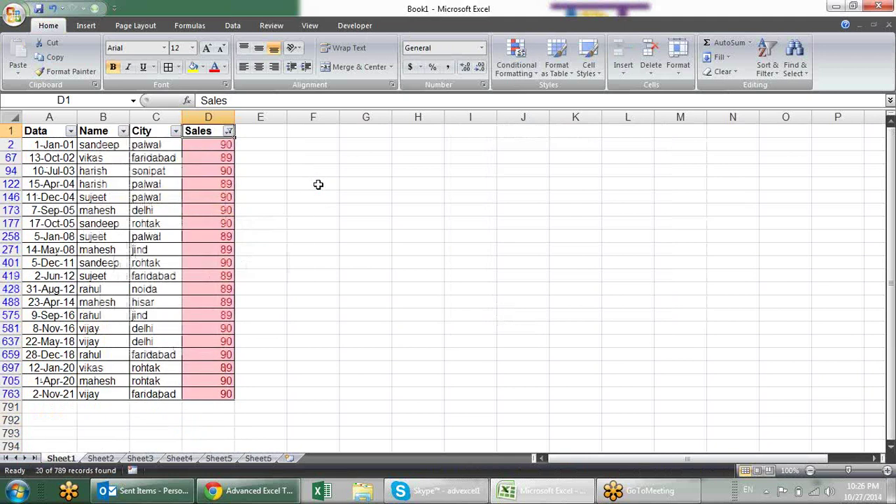
# Reopen the Sales filter options to clear the pink colour filter.
pyautogui.press('Down')
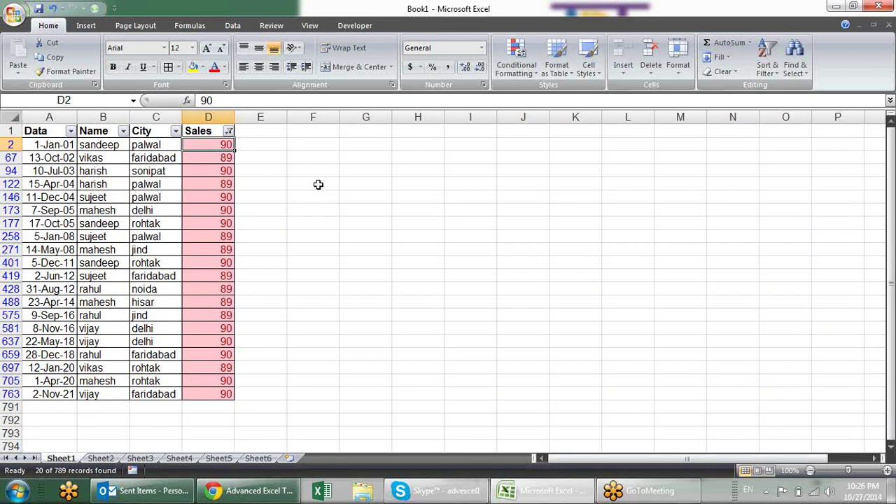
pyautogui.press('Up')
pyautogui.hotkey('alt', 'Down')
pyautogui.press('Down')
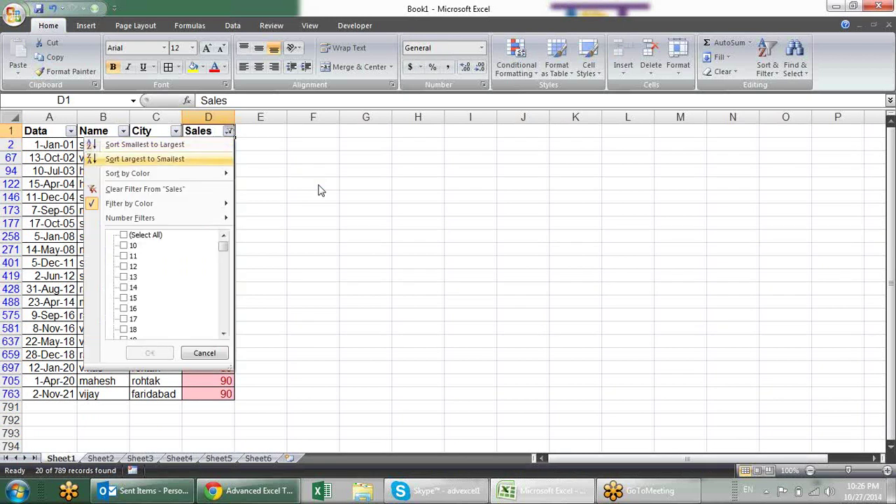
pyautogui.press('Down')
pyautogui.press('Down')
pyautogui.press('Down')
pyautogui.press('Escape')
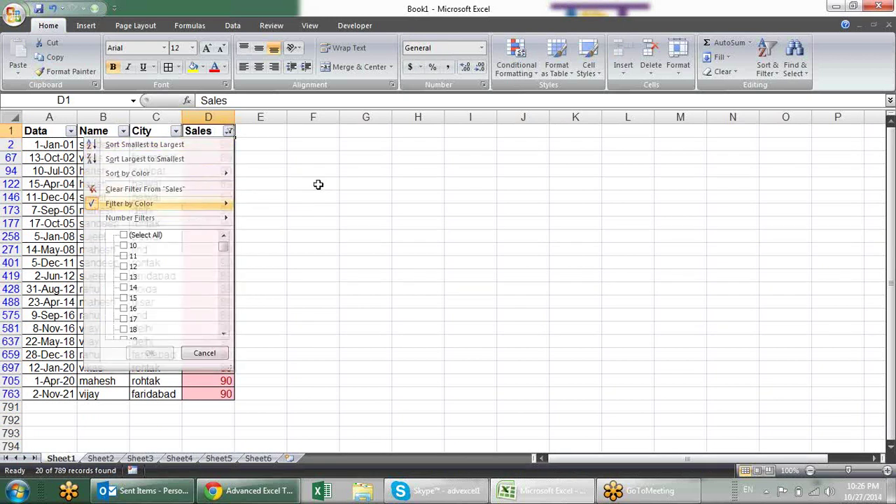
pyautogui.hotkey('alt', 'Down')
# Show all rows again and apply a Top 10% light red highlight rule to Sales.
pyautogui.press('c')
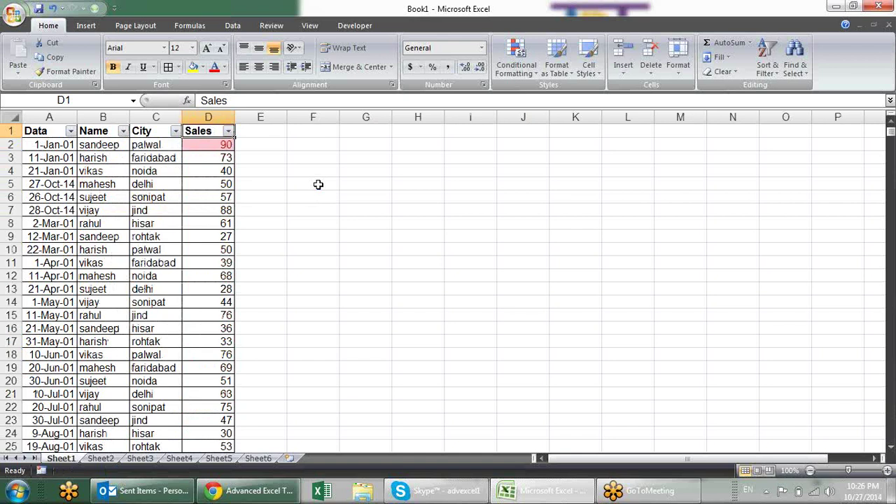
pyautogui.click(537, 73)
pyautogui.moveTo(561, 123)
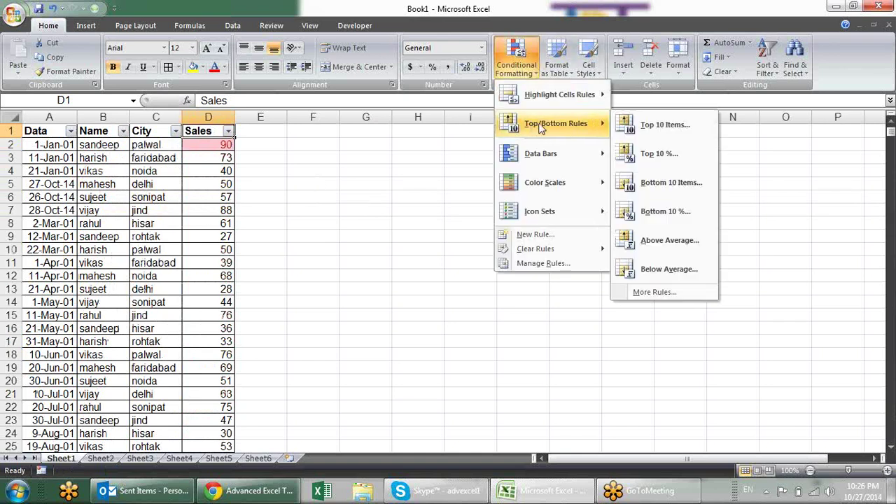
pyautogui.click(667, 161)
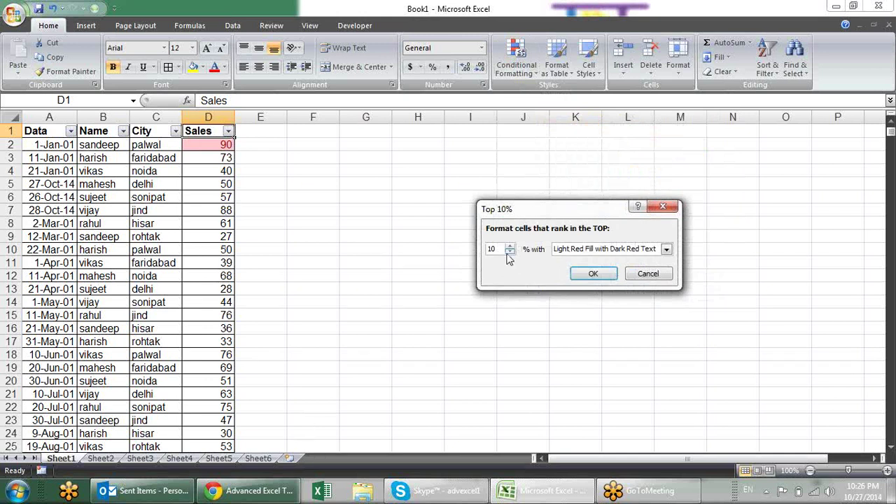
pyautogui.click(596, 273)
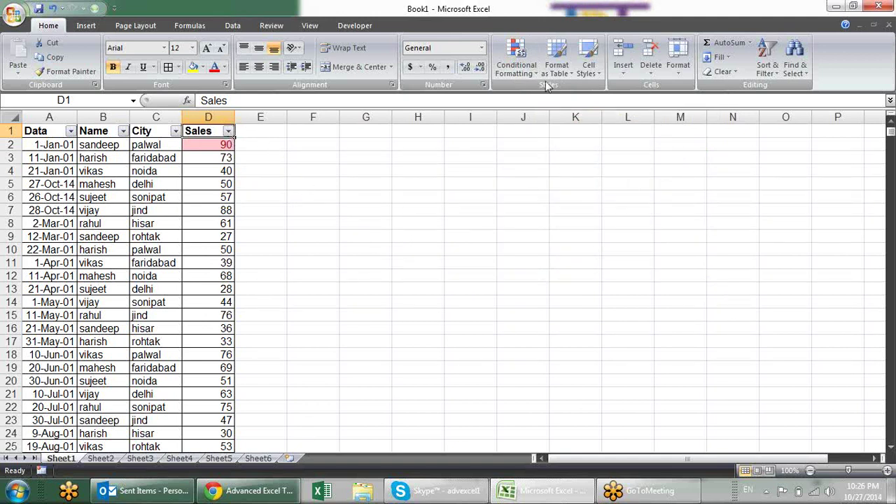
# Clear all conditional formatting rules from the entire sheet.
pyautogui.click(517, 63)
pyautogui.moveTo(572, 254)
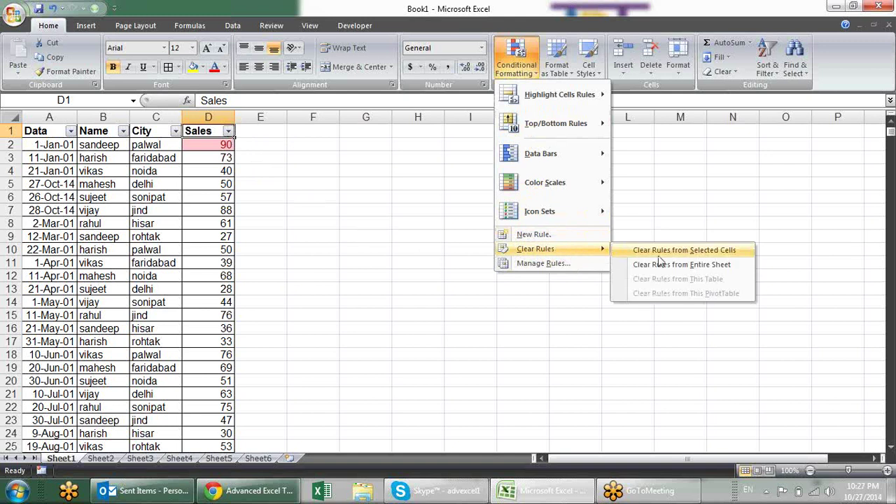
pyautogui.click(669, 267)
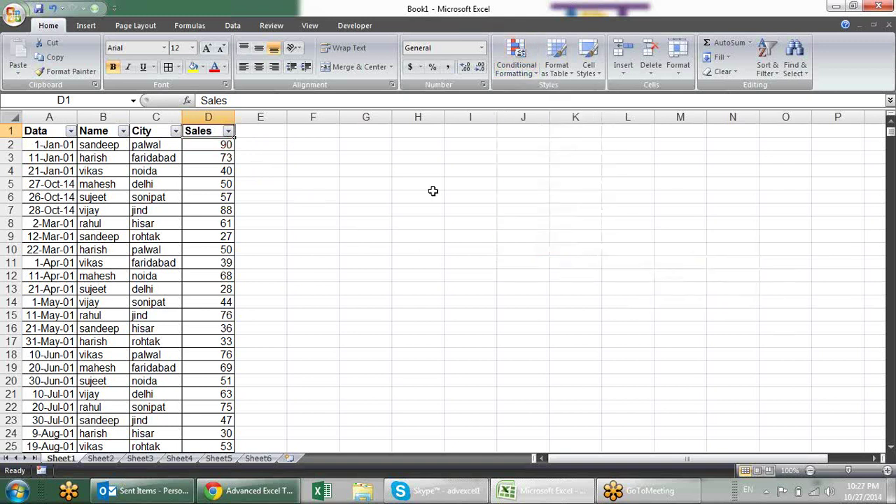
# Highlight the top 3% of Sales values in D2 downward in light red.
pyautogui.click(230, 143)
pyautogui.hotkey('ctrl', 'shift', 'Down')
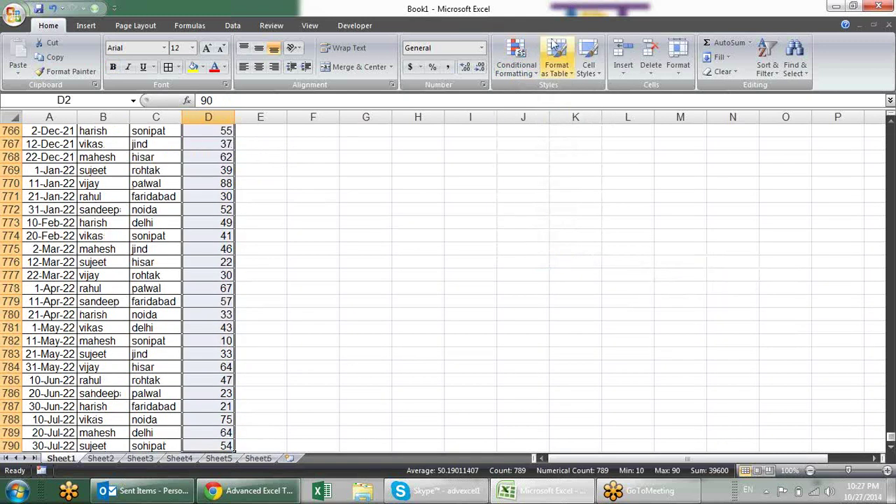
pyautogui.click(525, 67)
pyautogui.moveTo(553, 124)
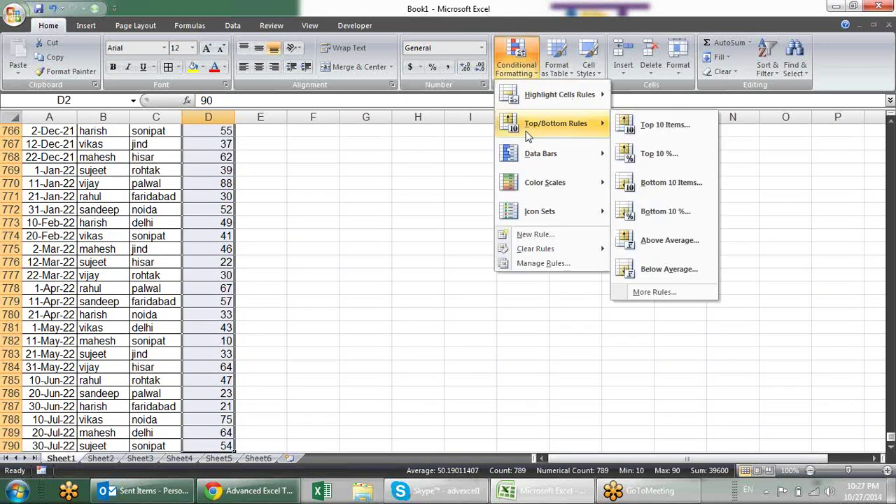
pyautogui.click(703, 154)
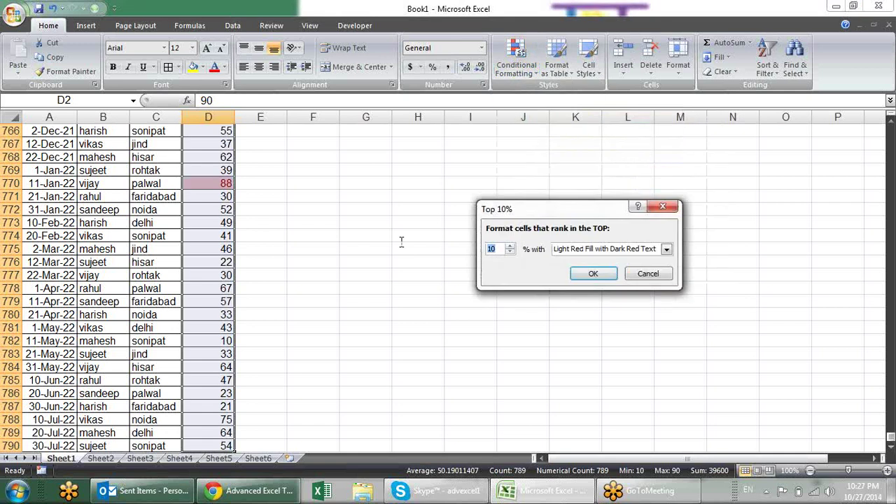
pyautogui.write('3')
pyautogui.press('Return')
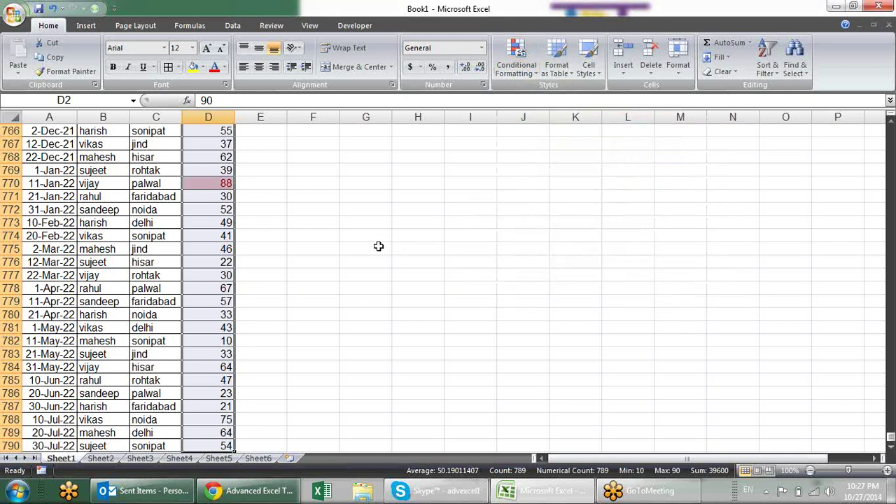
# Filter the Sales column by pink cell colour to show the 45 top rows.
pyautogui.scroll(12, 378, 247)
pyautogui.scroll(5, 379, 247)
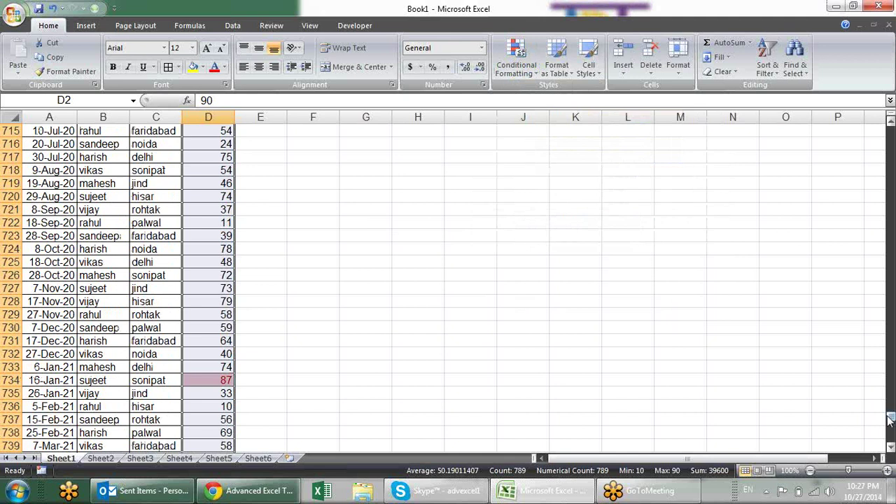
pyautogui.press('Up')
pyautogui.hotkey('alt', 'Down')
pyautogui.press('Down')
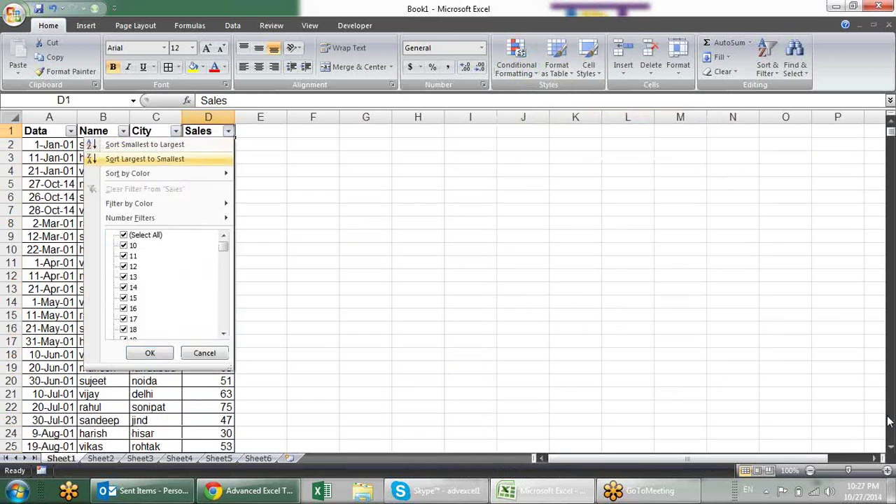
pyautogui.press('Down')
pyautogui.press('Down')
pyautogui.press('Right')
pyautogui.press('Return')
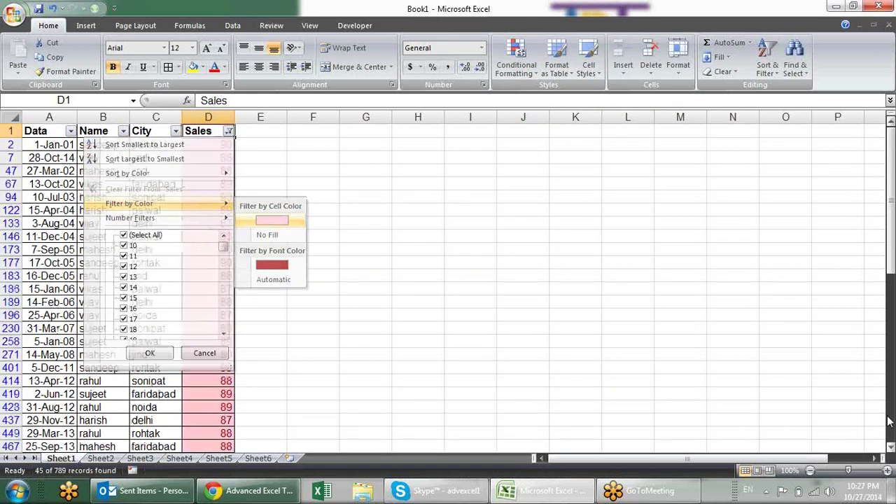
# Review the filtered rows, then undo to clear the colour filter and highlighting.
pyautogui.scroll(-2, 264, 310)
pyautogui.scroll(-2, 263, 310)
pyautogui.scroll(-3, 264, 311)
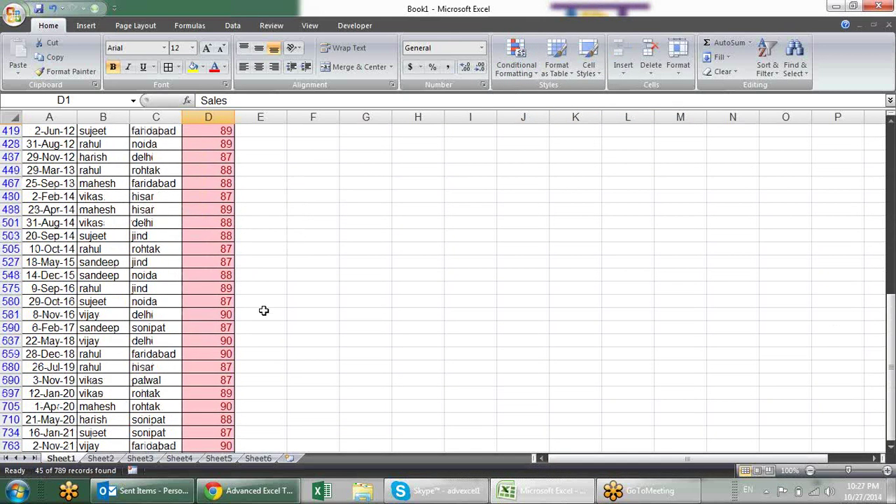
pyautogui.scroll(-2, 263, 310)
pyautogui.scroll(2, 263, 311)
pyautogui.scroll(4, 263, 311)
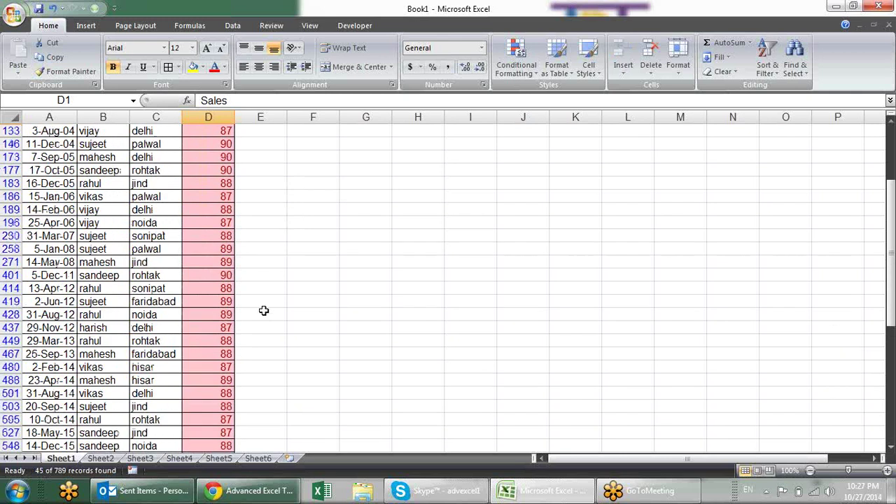
pyautogui.scroll(3, 264, 310)
pyautogui.hotkey('ctrl', 'z')
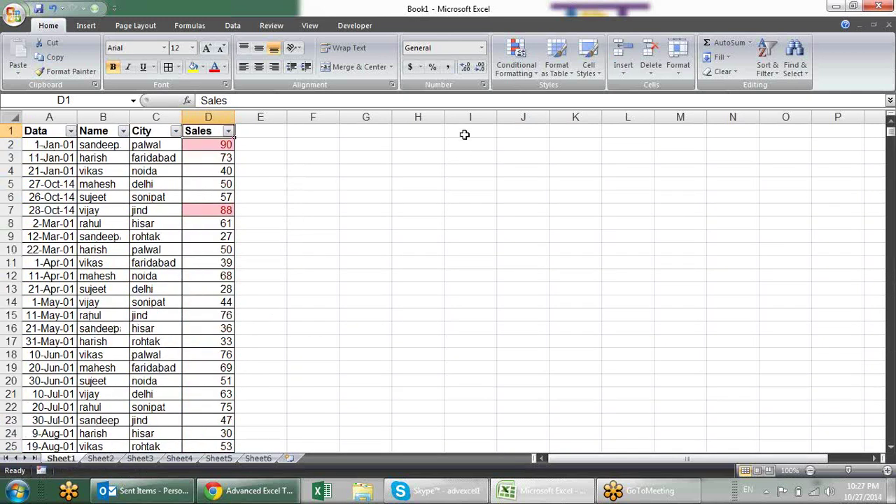
pyautogui.hotkey('ctrl', 'y')
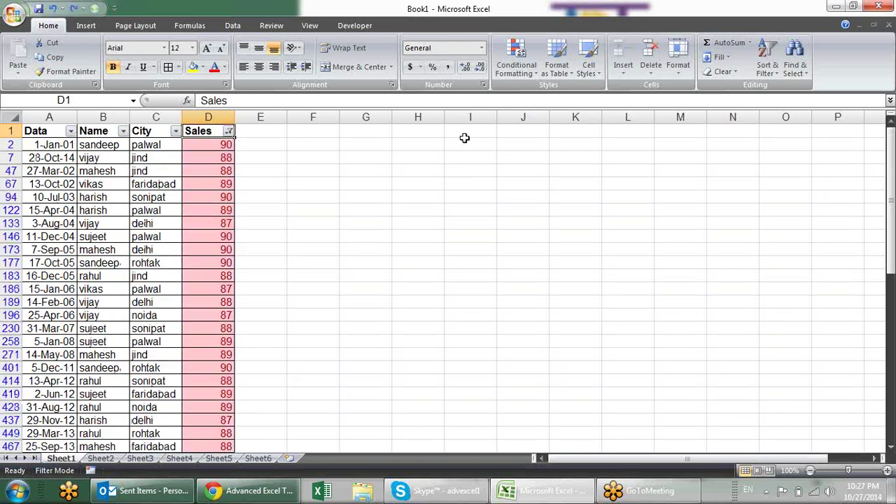
pyautogui.hotkey('ctrl', 'z')
pyautogui.hotkey('ctrl', 'z')
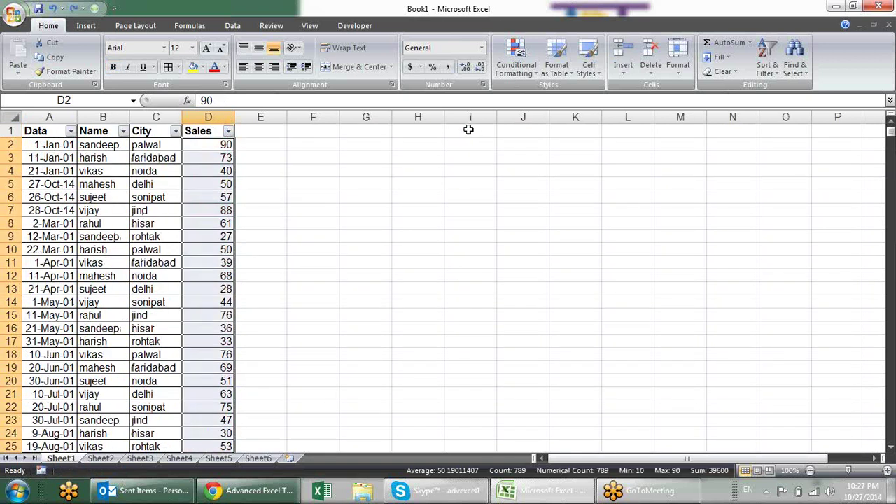
# Highlight the bottom 15 Sales values with a Bottom Items light red rule.
pyautogui.click(531, 70)
pyautogui.moveTo(557, 123)
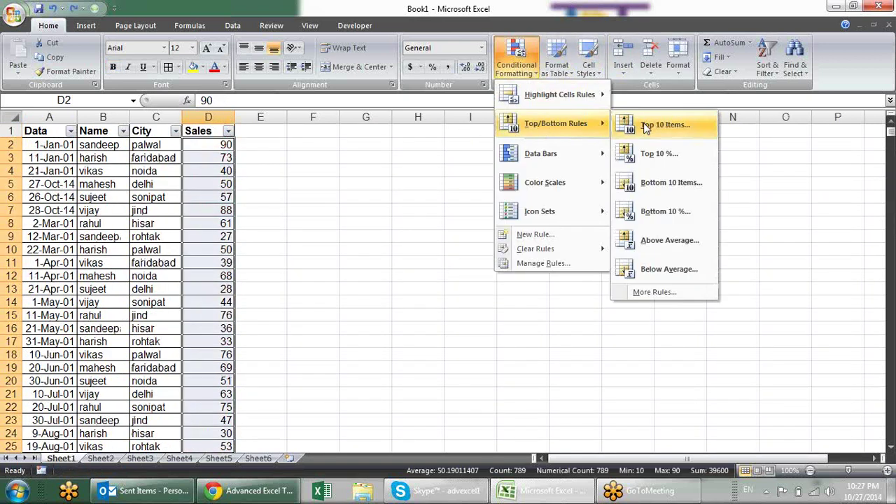
pyautogui.click(664, 184)
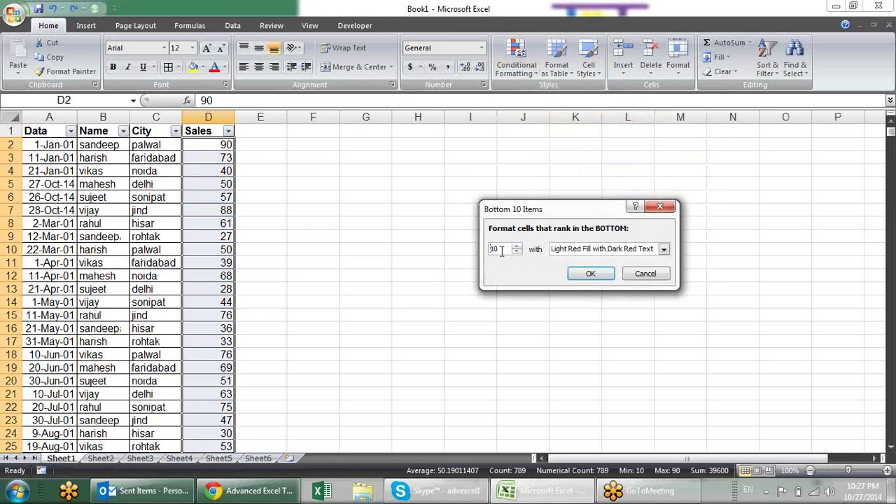
pyautogui.moveTo(503, 251); pyautogui.dragTo(474, 254)
pyautogui.write('15')
pyautogui.press('Return')
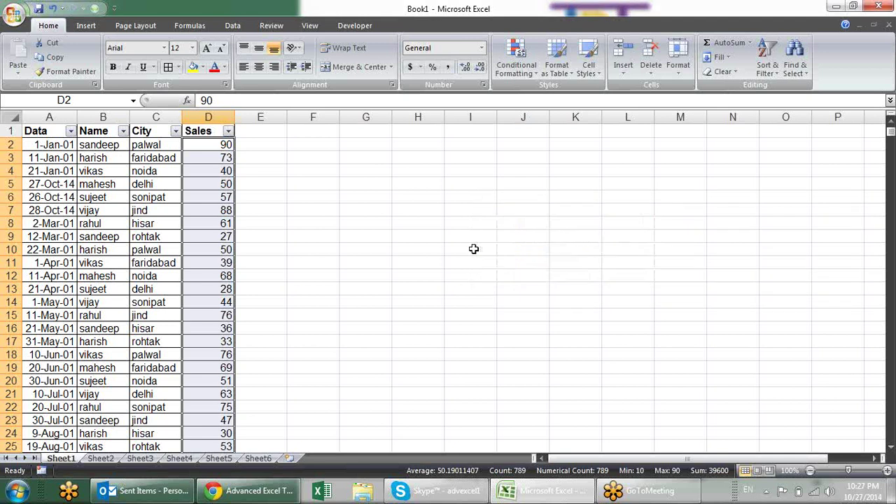
# Filter Sales to the 15 pink rows, then undo the filter.
pyautogui.click(227, 132)
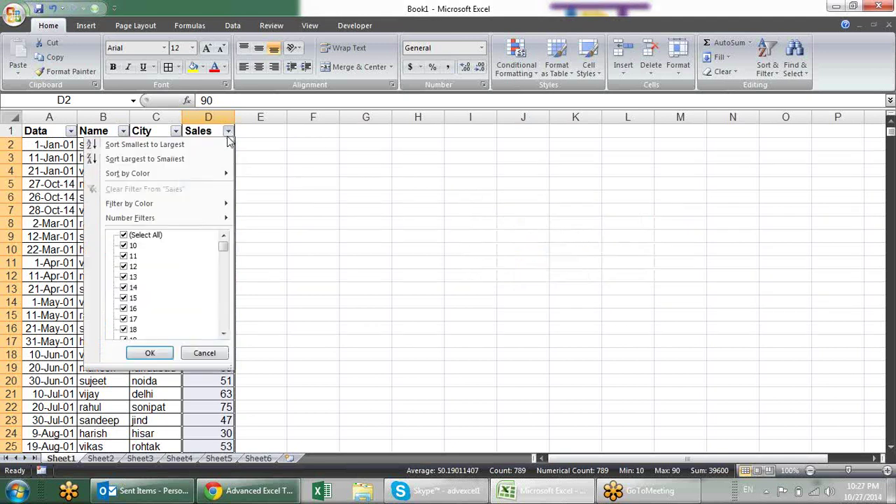
pyautogui.moveTo(213, 204)
pyautogui.click(262, 220)
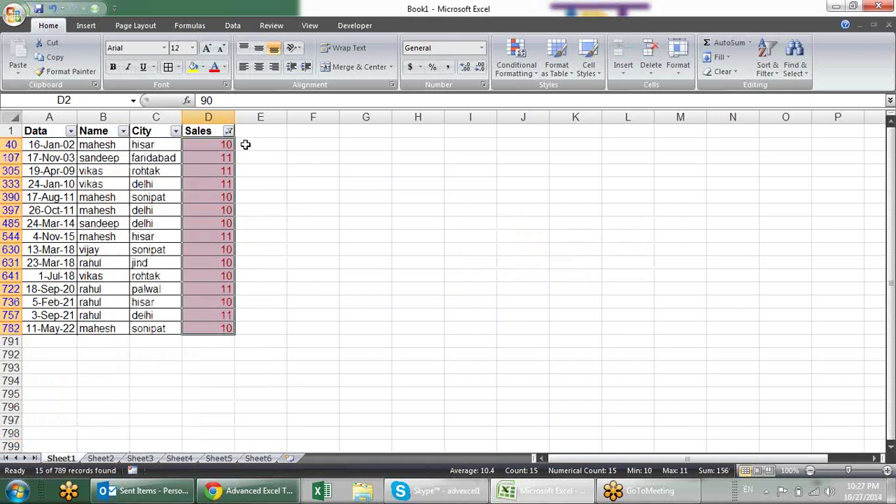
pyautogui.hotkey('ctrl', 'z')
pyautogui.hotkey('ctrl', 'z')
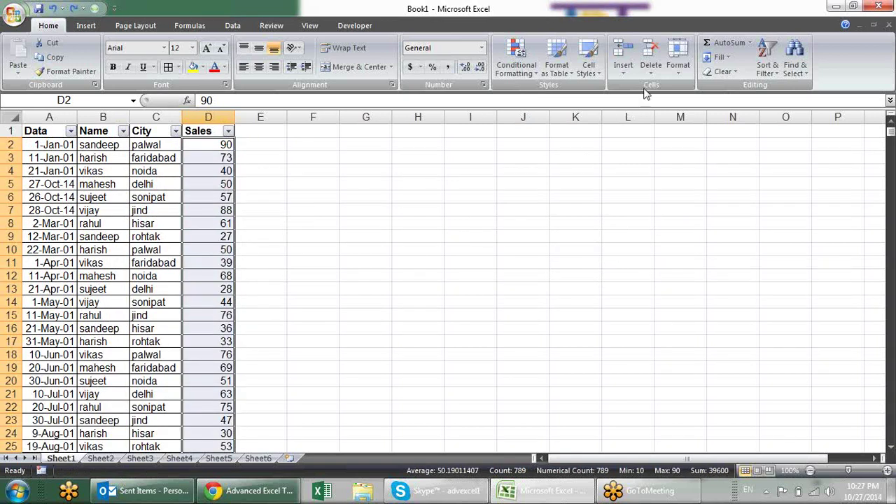
# Preview the Bottom 10% rule on Sales and cancel it.
pyautogui.click(517, 56)
pyautogui.moveTo(547, 160)
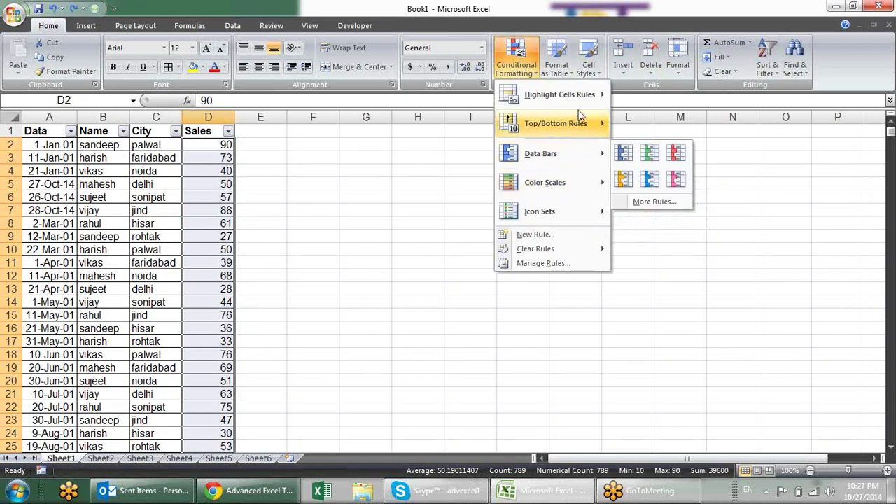
pyautogui.moveTo(578, 123)
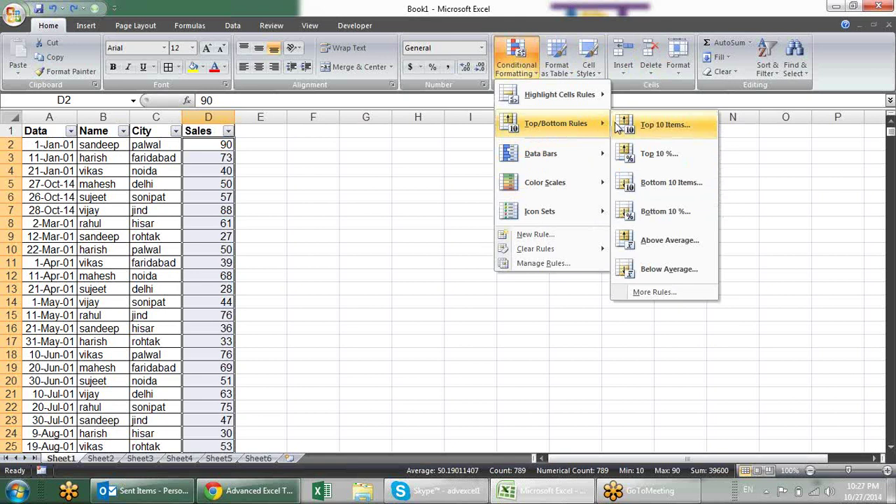
pyautogui.click(676, 211)
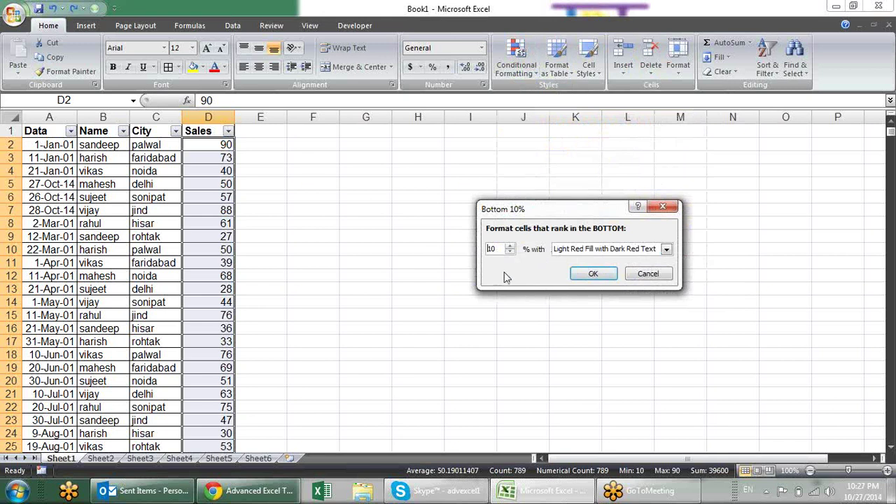
pyautogui.press('Escape')
# Preview the Above Average light red highlight and cancel it.
pyautogui.click(516, 60)
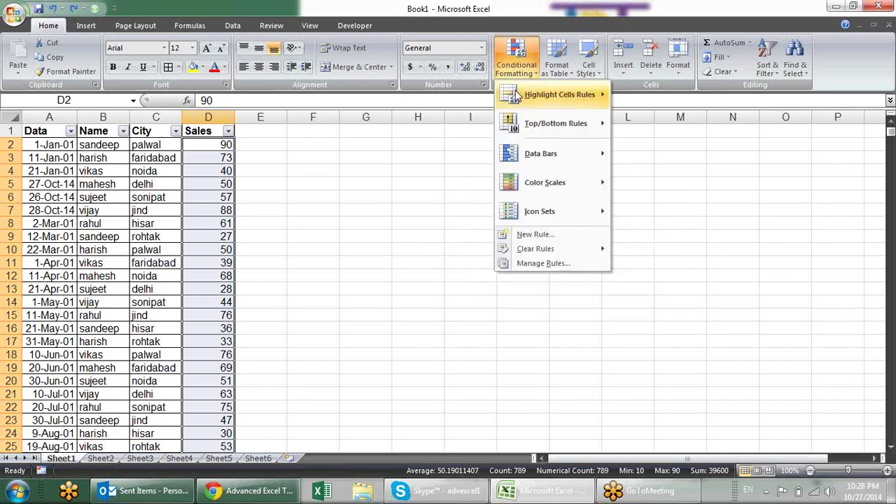
pyautogui.moveTo(518, 126)
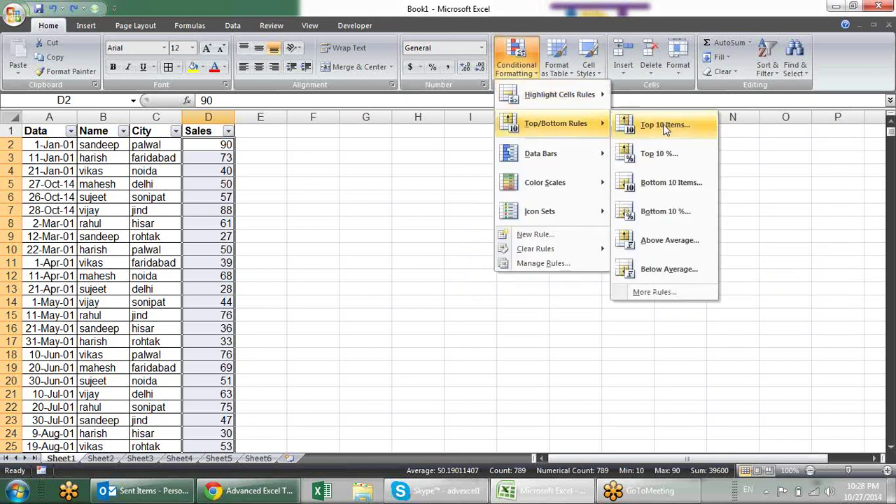
pyautogui.click(695, 241)
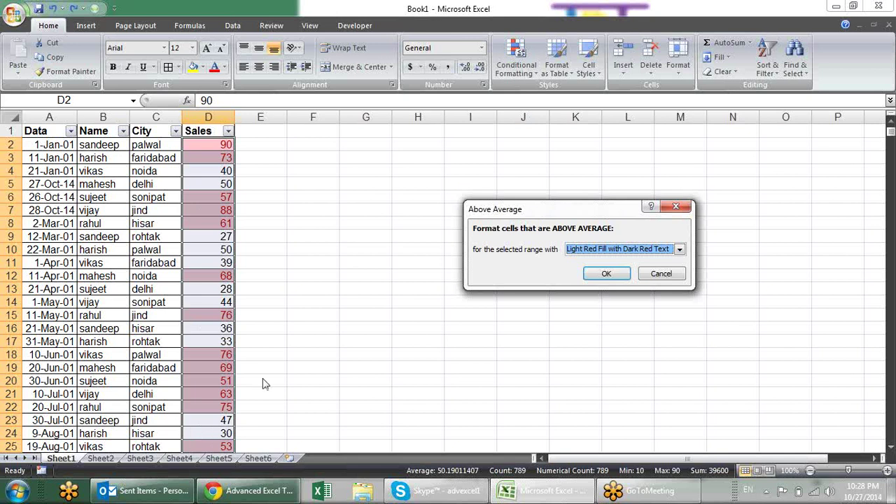
pyautogui.press('Escape')
# Preview the Below Average light red highlight, cancel it, and reopen Conditional Formatting.
pyautogui.click(531, 76)
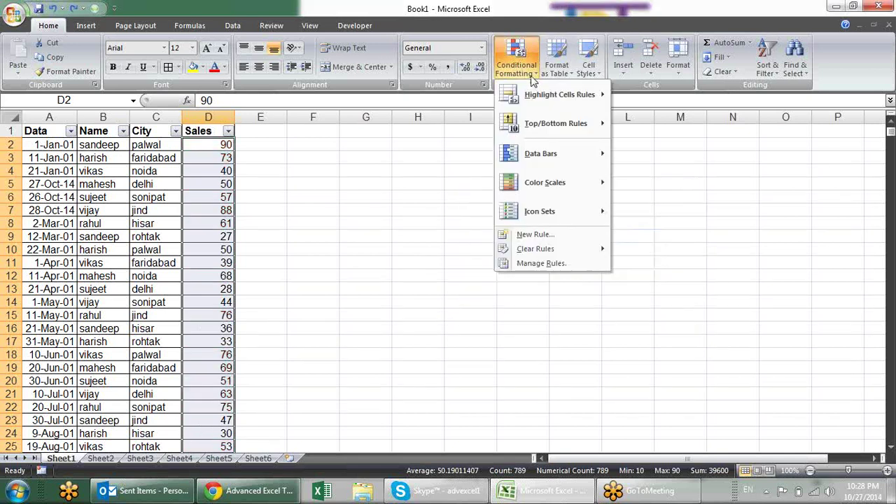
pyautogui.moveTo(560, 210)
pyautogui.moveTo(562, 125)
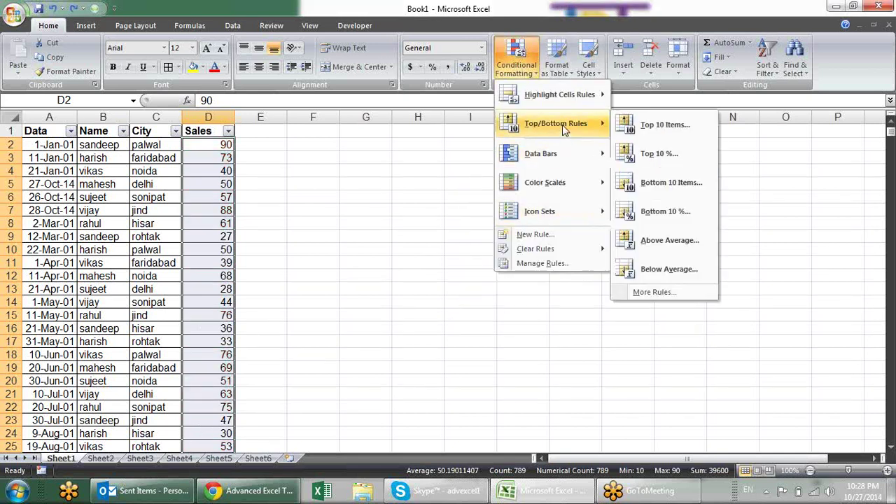
pyautogui.click(672, 275)
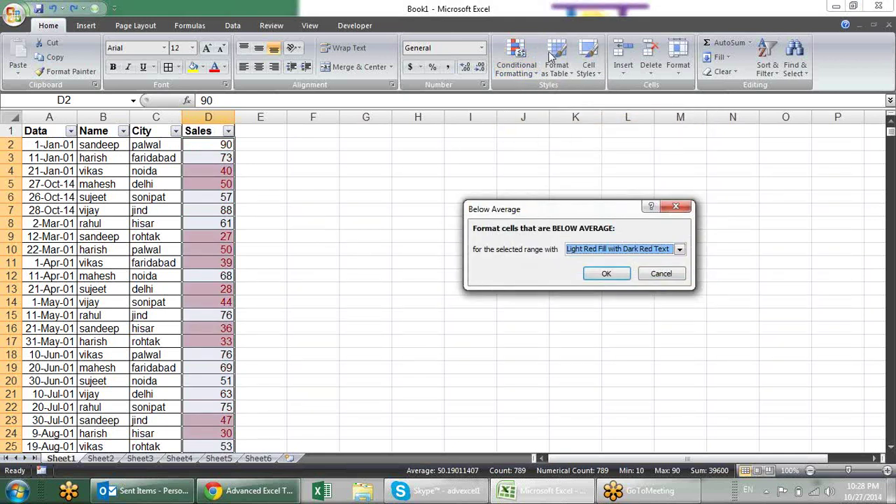
pyautogui.press('Escape')
pyautogui.click(531, 69)
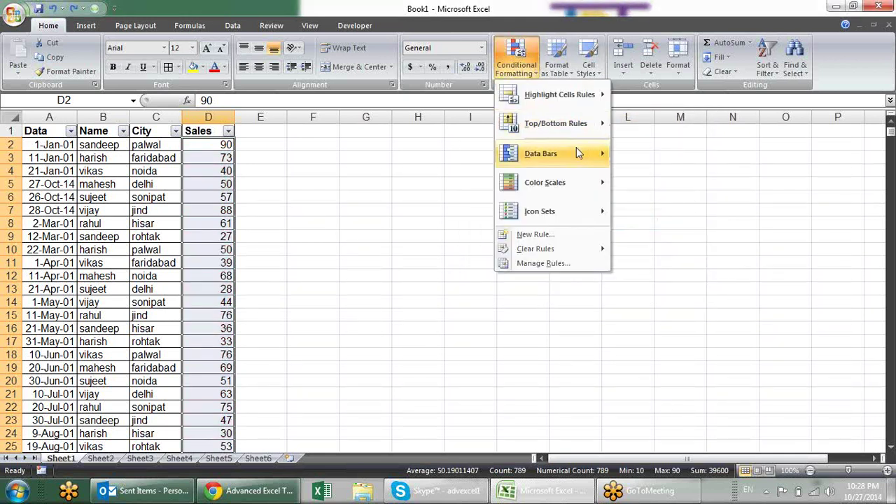
# Apply red gradient data bars to Sales, then change D2 to 50 and finally 10.
pyautogui.moveTo(576, 150)
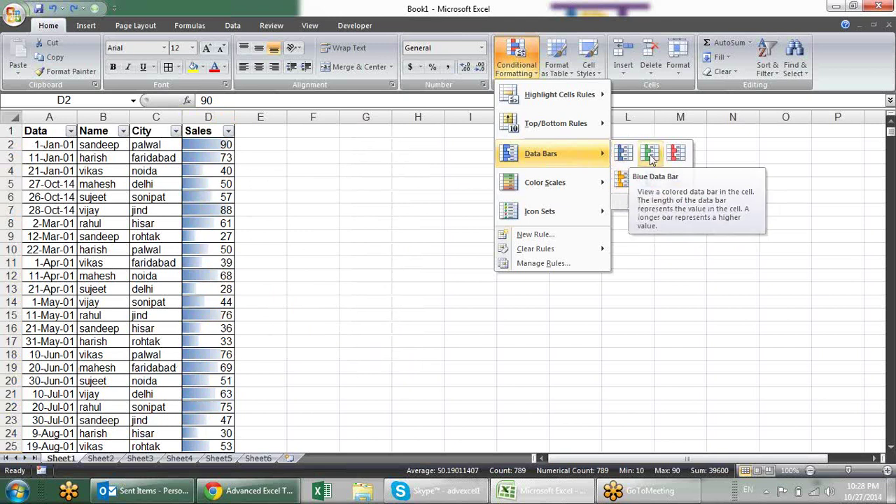
pyautogui.click(676, 152)
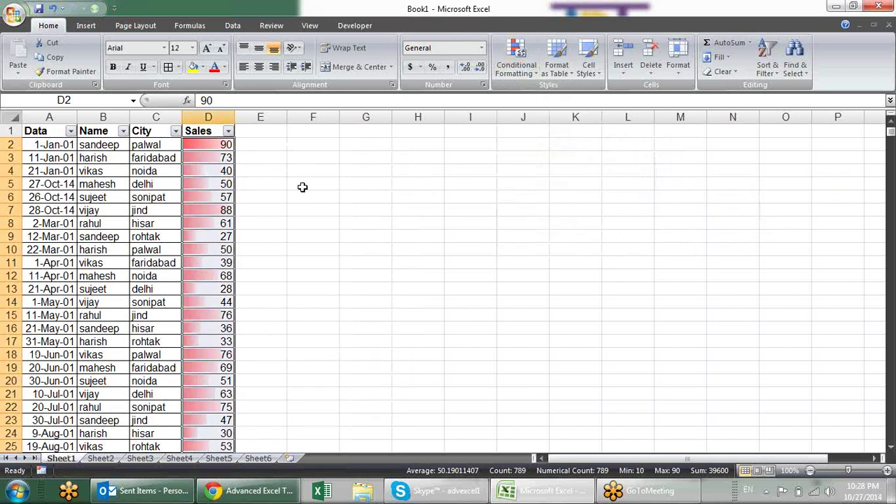
pyautogui.click(219, 143)
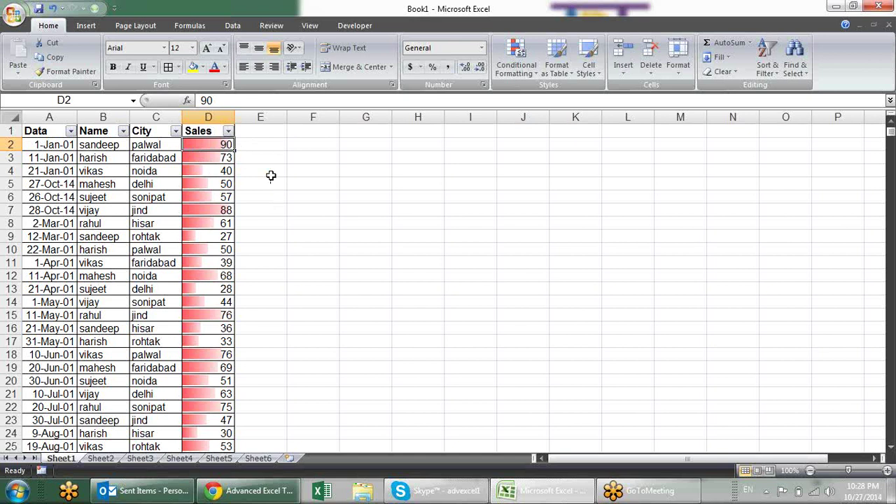
pyautogui.write('50')
pyautogui.press('Return')
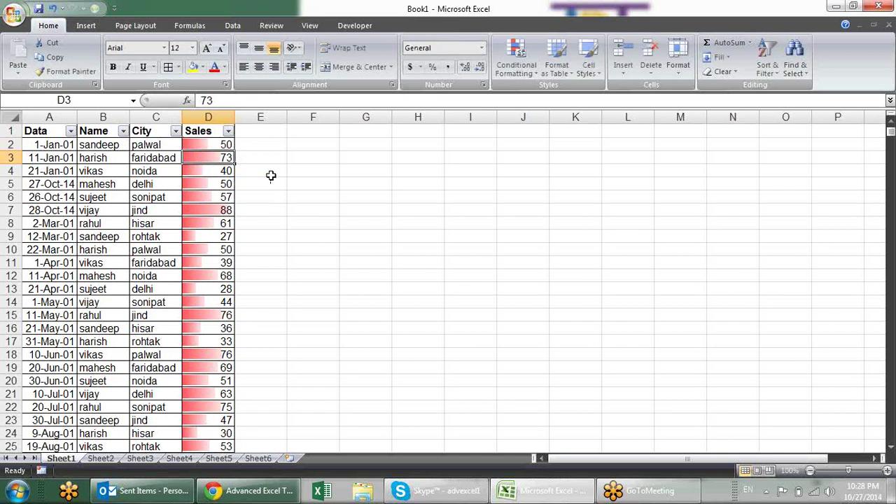
pyautogui.press('Up')
pyautogui.write('10')
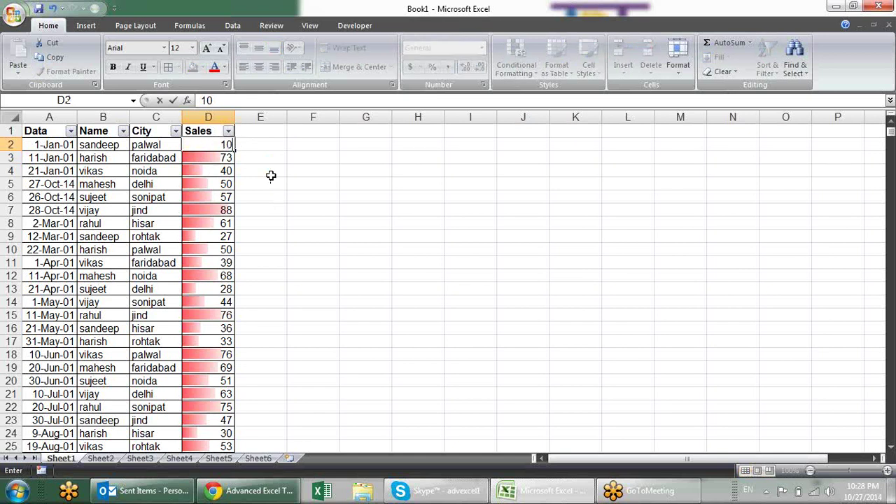
pyautogui.press('Return')
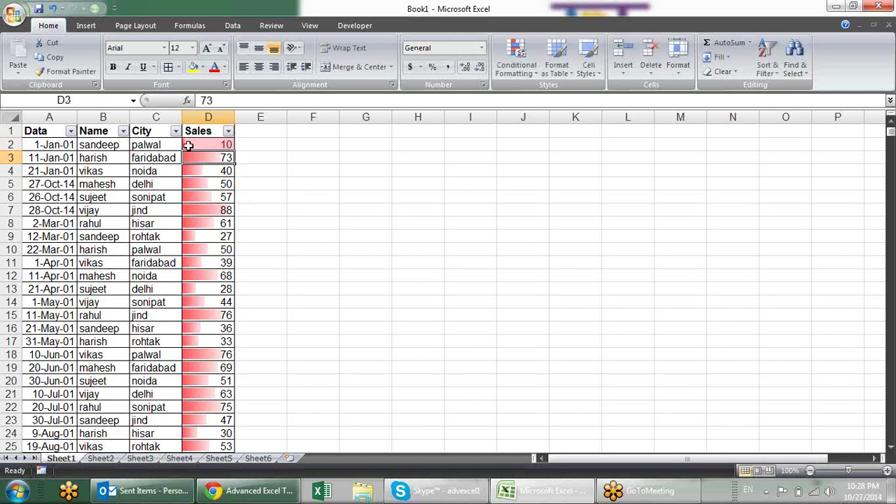
pyautogui.click(214, 145)
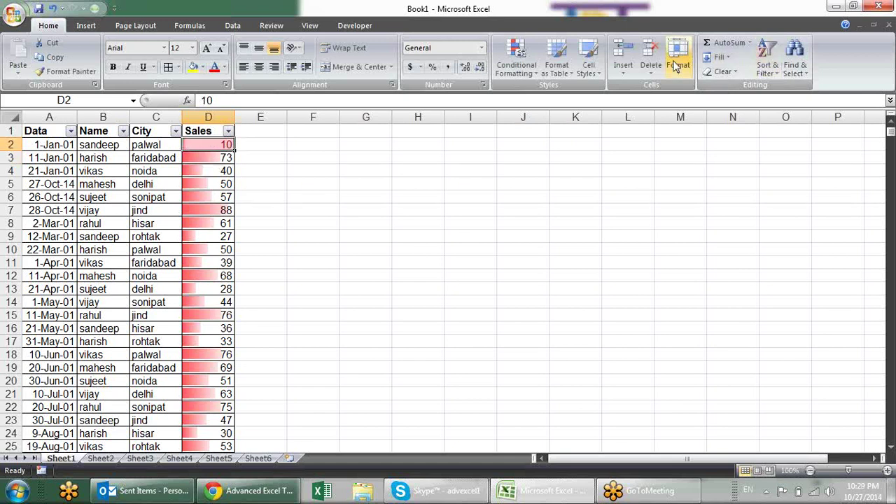
# Delete the Bottom 15 rule in Manage Rules, keeping only the data bars.
pyautogui.click(531, 71)
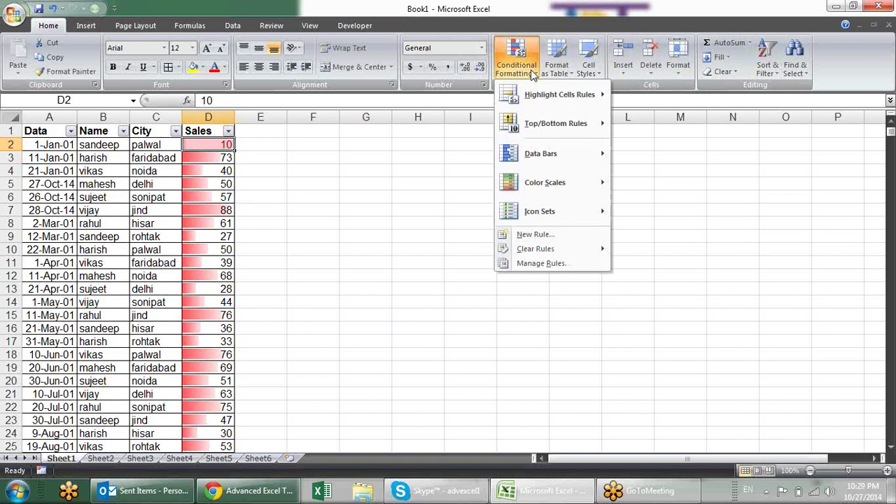
pyautogui.click(542, 263)
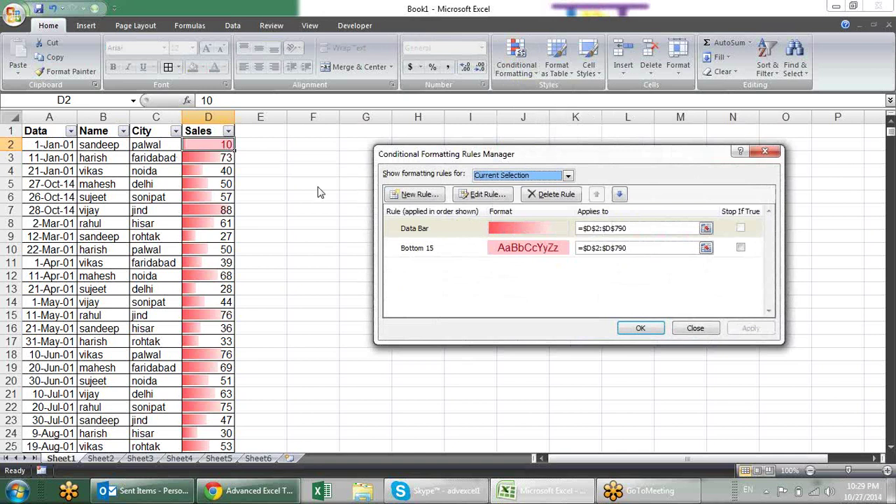
pyautogui.click(479, 250)
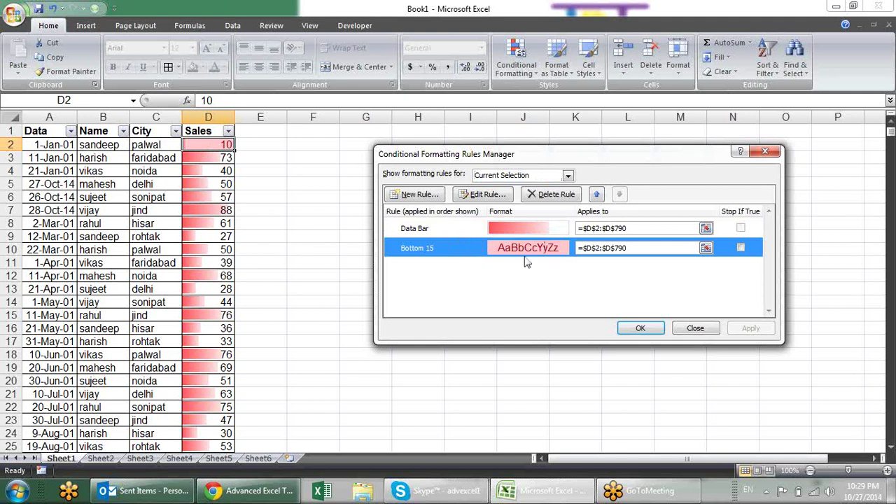
pyautogui.click(536, 196)
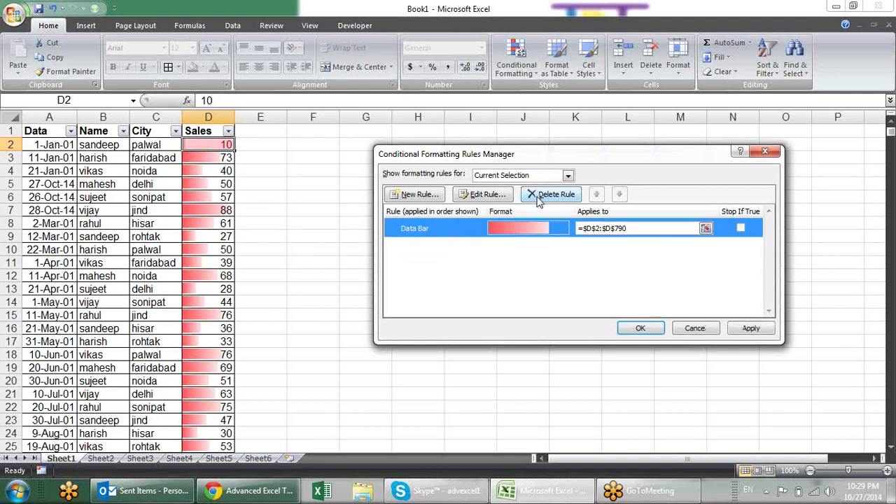
pyautogui.click(746, 331)
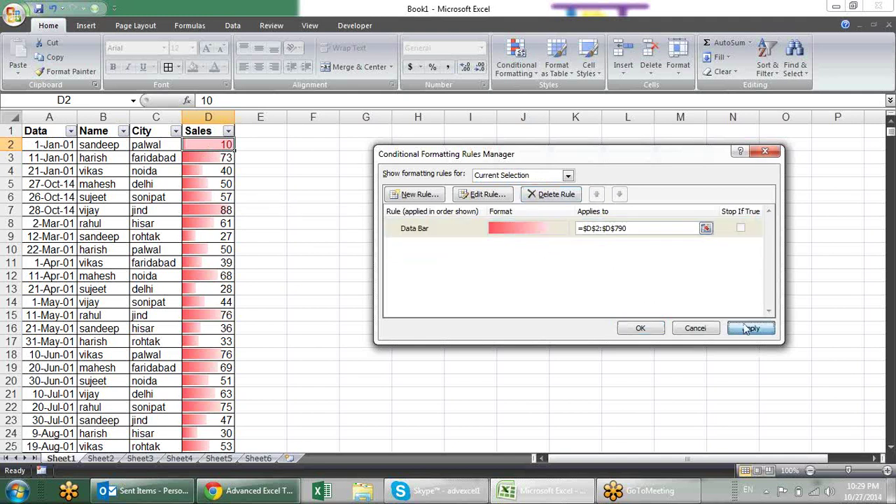
pyautogui.click(633, 329)
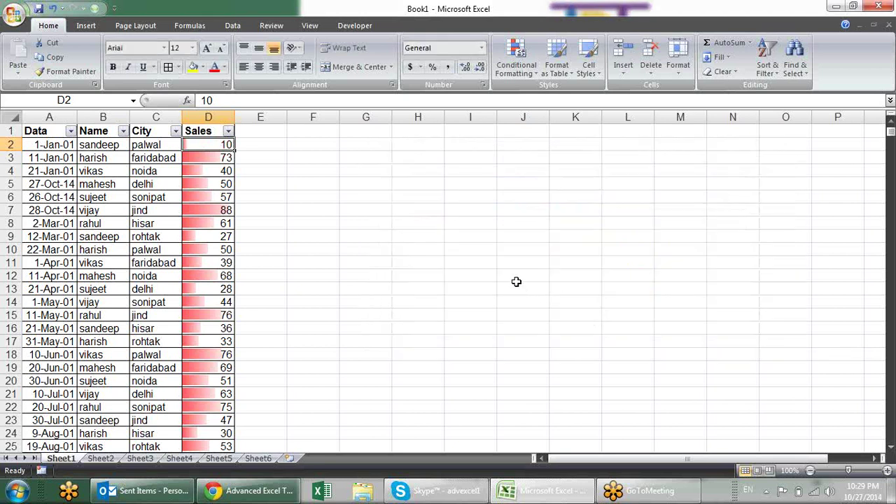
# Clear all conditional formatting rules from the entire sheet.
pyautogui.click(517, 64)
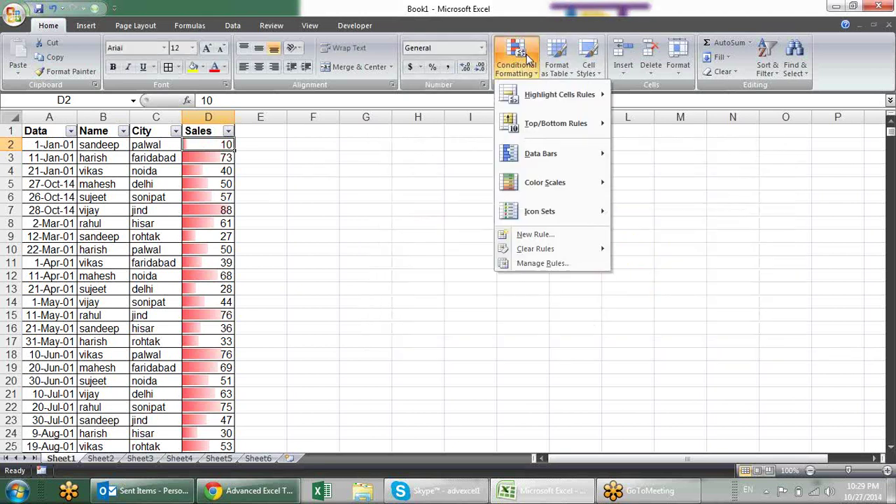
pyautogui.moveTo(580, 250)
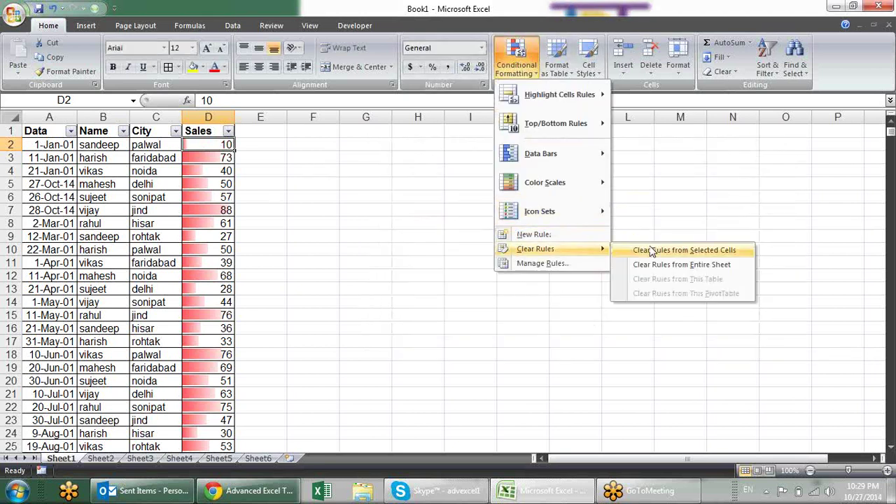
pyautogui.click(665, 265)
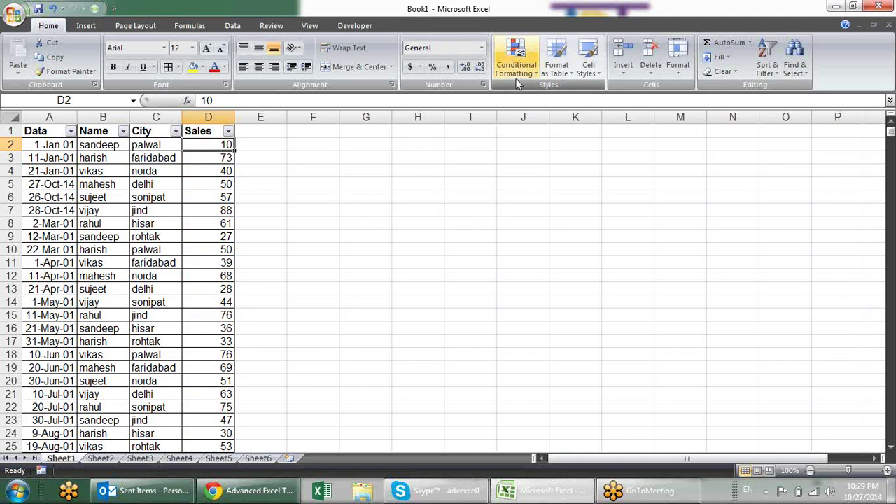
# Apply blue gradient data bars to the Sales values D2:D790.
pyautogui.hotkey('ctrl', 'shift', 'Down')
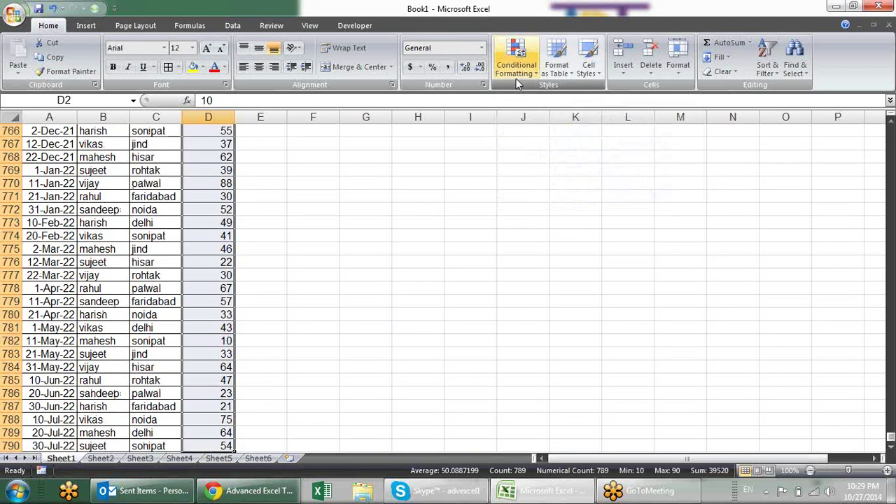
pyautogui.click(514, 78)
pyautogui.moveTo(574, 176)
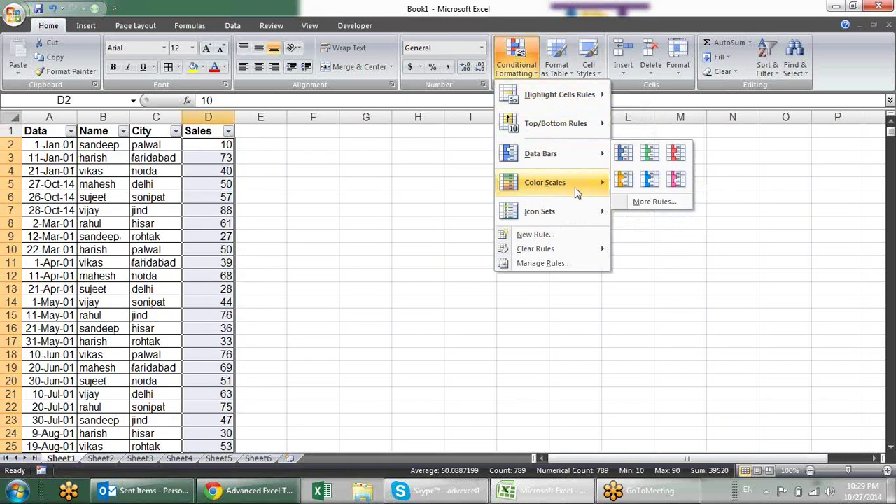
pyautogui.click(378, 181)
pyautogui.click(527, 70)
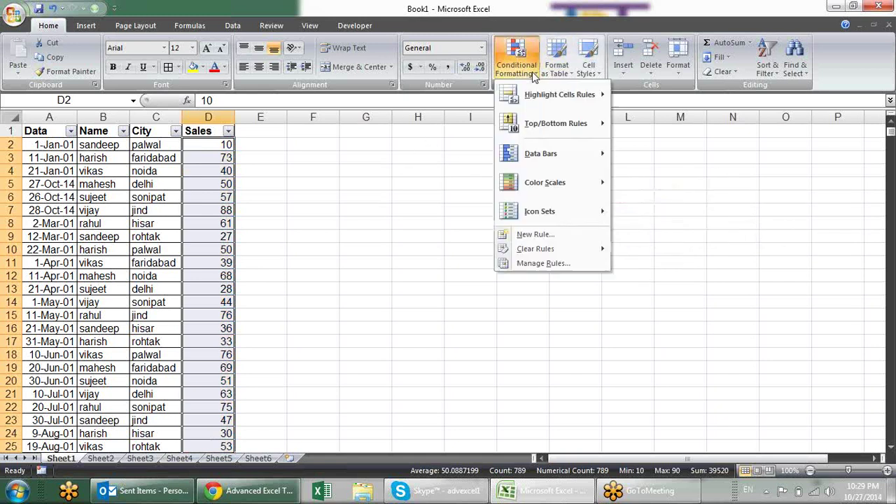
pyautogui.moveTo(541, 154)
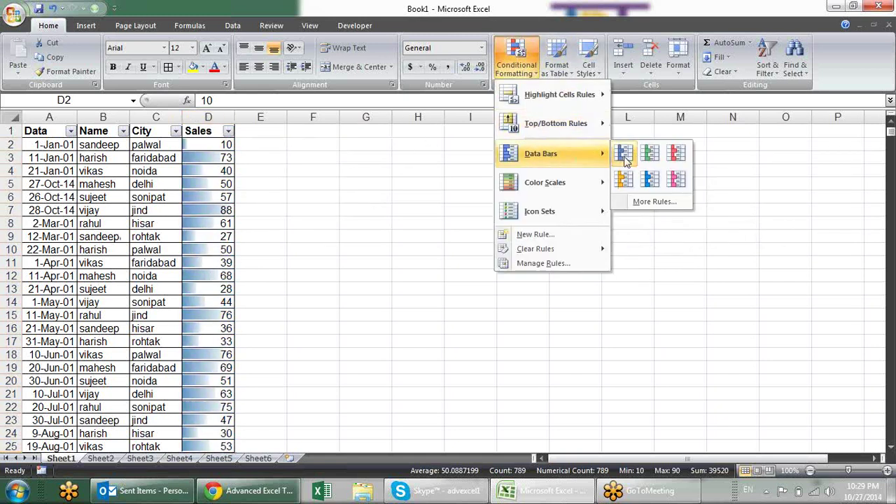
pyautogui.click(625, 159)
pyautogui.click(339, 188)
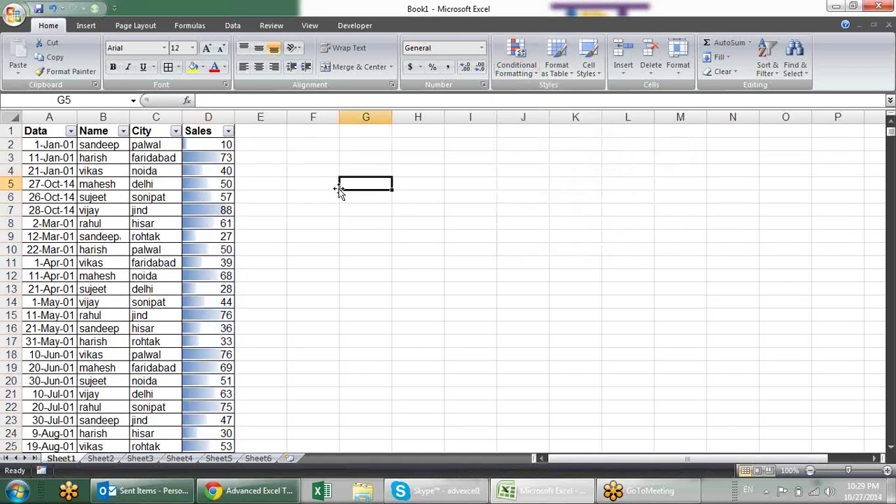
# Scroll down the Sales column to inspect the blue data bars.
pyautogui.click(230, 145)
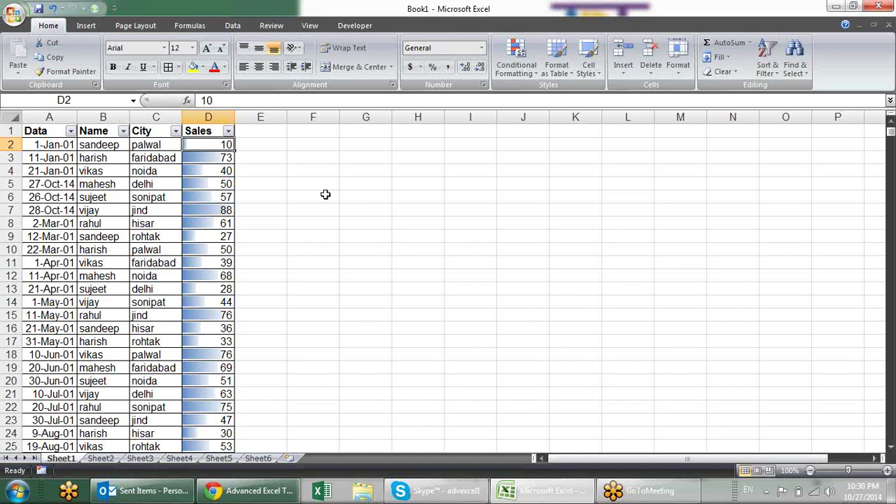
pyautogui.scroll(-5, 316, 196)
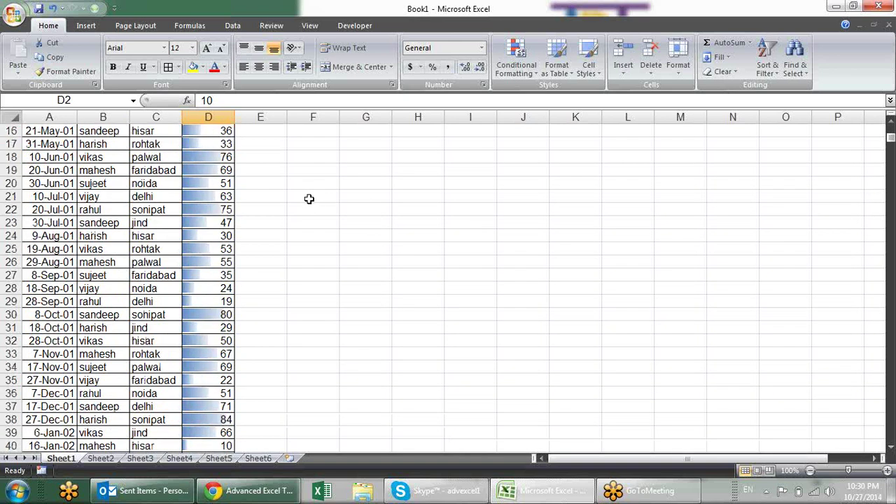
pyautogui.scroll(-7, 310, 197)
pyautogui.scroll(-5, 309, 198)
pyautogui.scroll(-5, 309, 197)
pyautogui.scroll(-4, 309, 198)
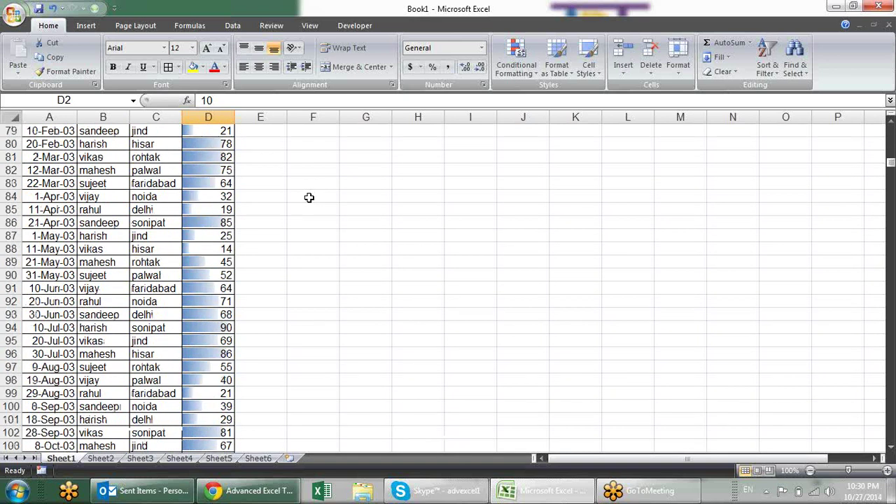
pyautogui.scroll(-4, 309, 198)
pyautogui.scroll(-1, 309, 197)
pyautogui.scroll(-2, 309, 198)
pyautogui.scroll(-5, 309, 197)
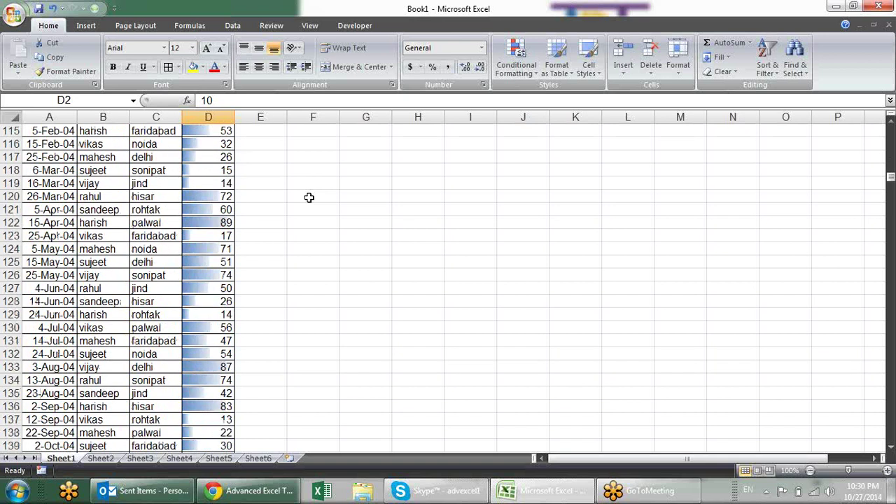
pyautogui.scroll(-2, 309, 198)
pyautogui.scroll(-2, 309, 198)
pyautogui.scroll(-2, 309, 198)
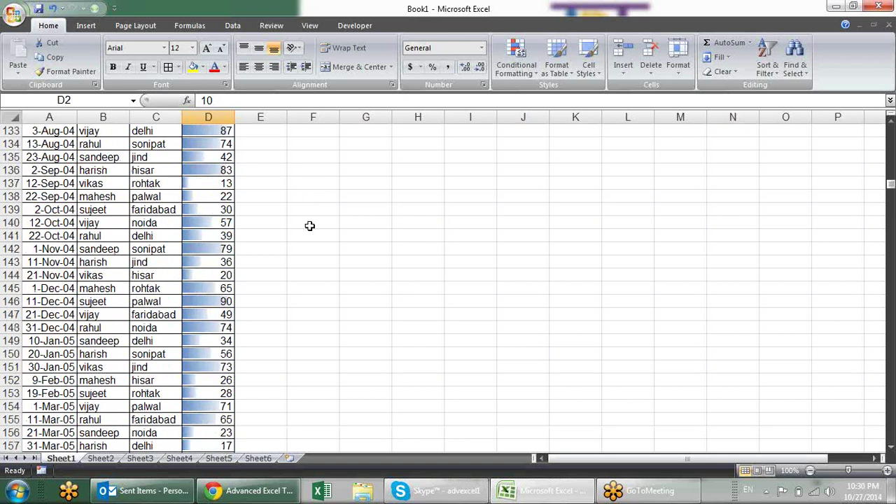
pyautogui.scroll(4, 893, 440)
pyautogui.scroll(4, 893, 440)
pyautogui.scroll(10, 893, 440)
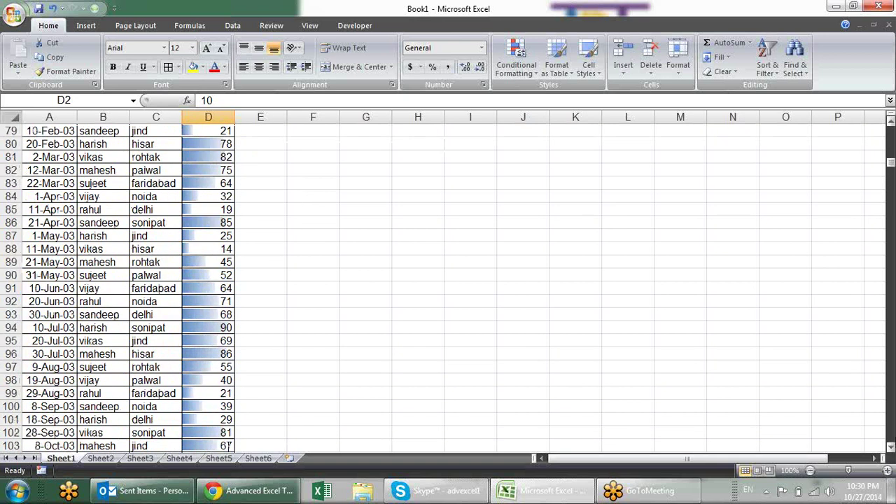
pyautogui.scroll(10, 890, 438)
# Jump back to the first Sales value in D2 and bring up Conditional Formatting.
pyautogui.click(224, 207)
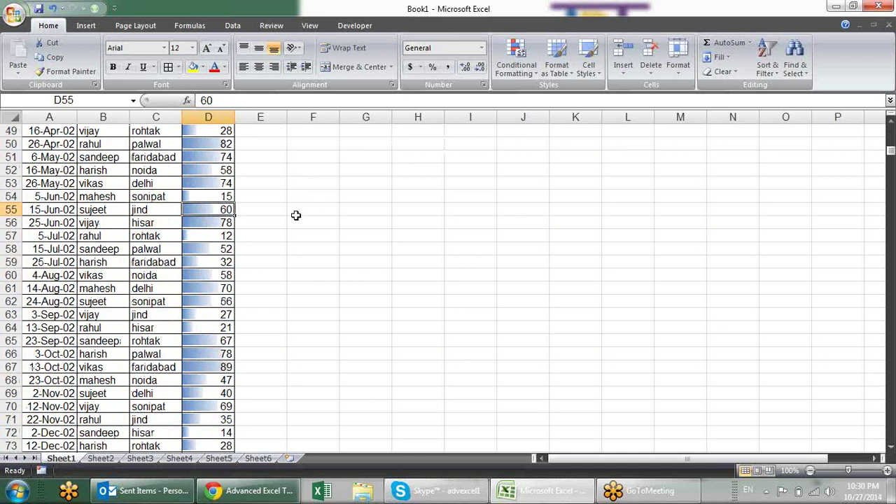
pyautogui.hotkey('ctrl', 'Up')
pyautogui.press('Down')
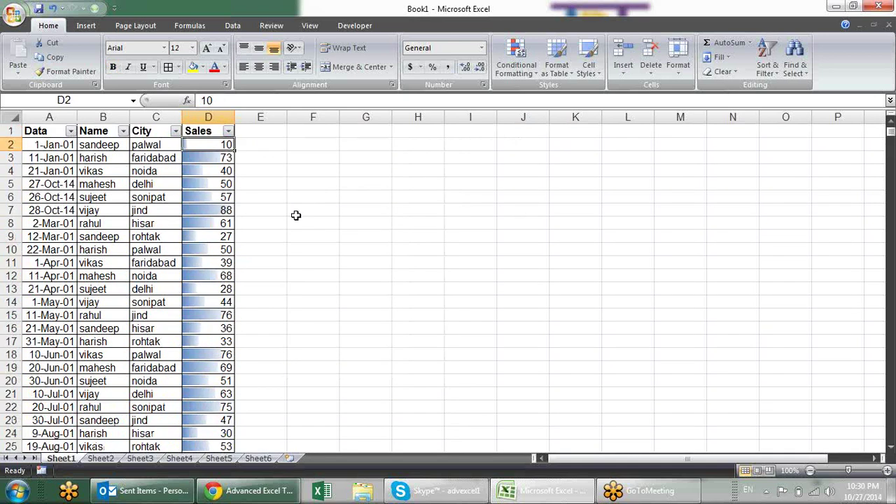
pyautogui.click(515, 76)
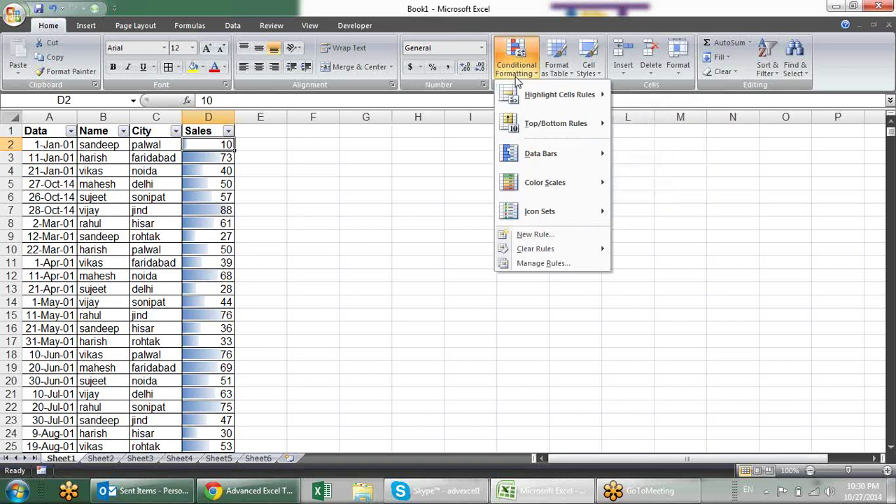
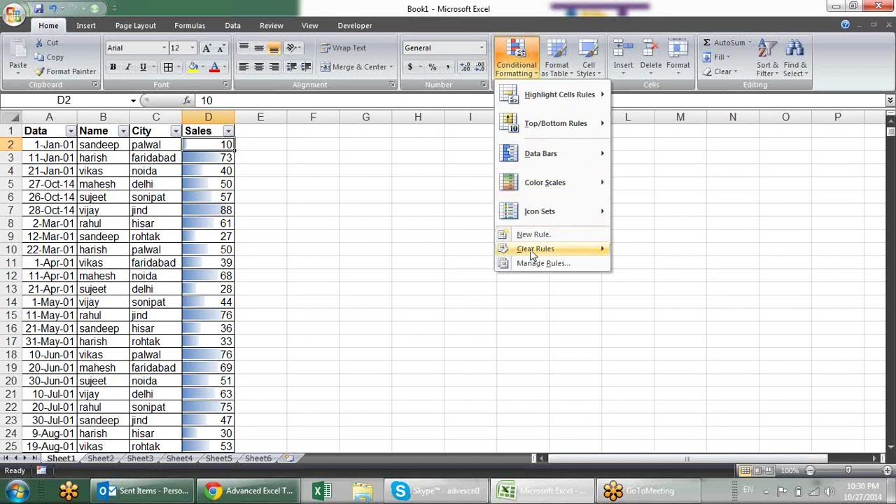
# Clear all conditional formatting rules from the sheet and select the Sales values from D2 down.
pyautogui.moveTo(561, 250)
pyautogui.click(670, 265)
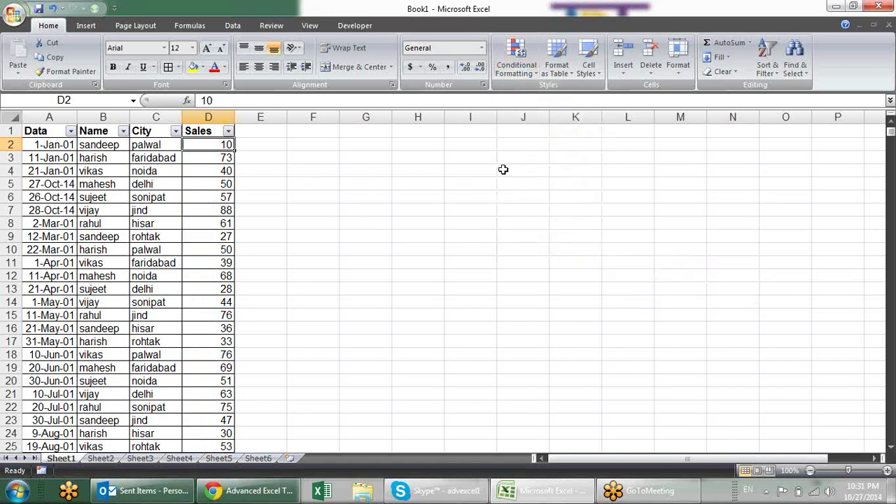
pyautogui.hotkey('ctrl', 'shift', 'Down')
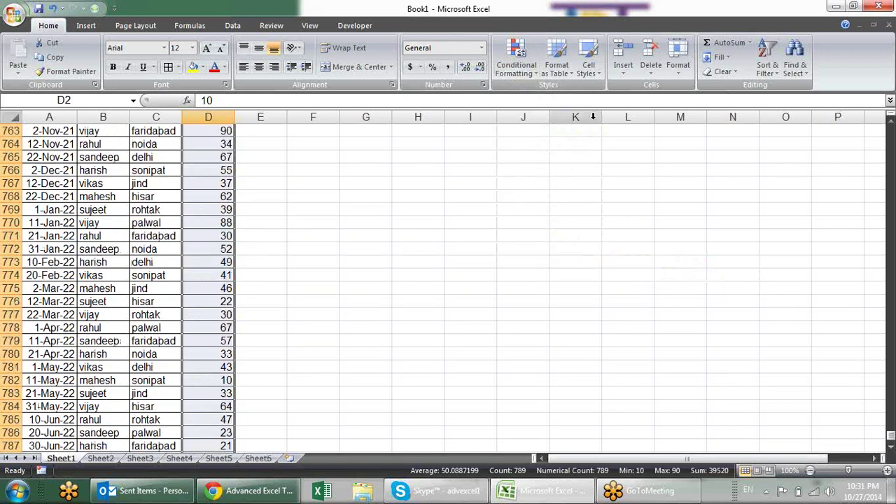
pyautogui.scroll(9, 593, 117)
# Apply the Green - Yellow - Red Color Scale to the selected Sales values, then deselect them.
pyautogui.moveTo(892, 425); pyautogui.dragTo(892, 131)
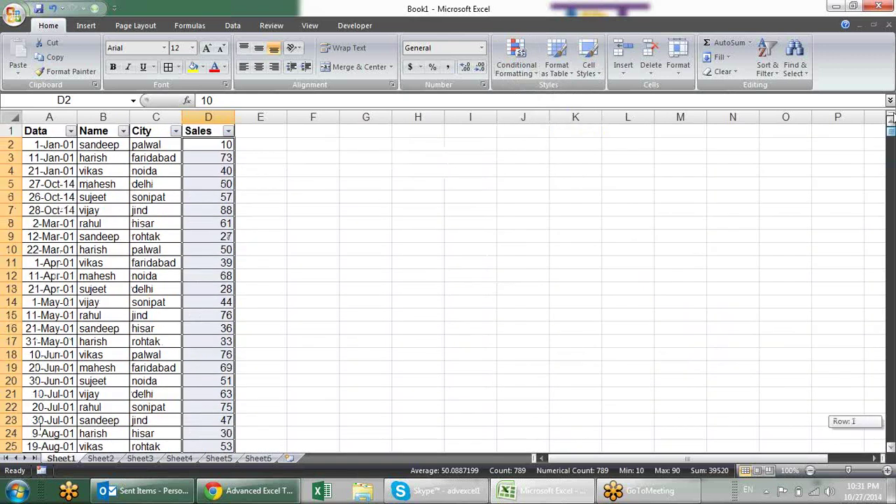
pyautogui.click(525, 73)
pyautogui.moveTo(565, 189)
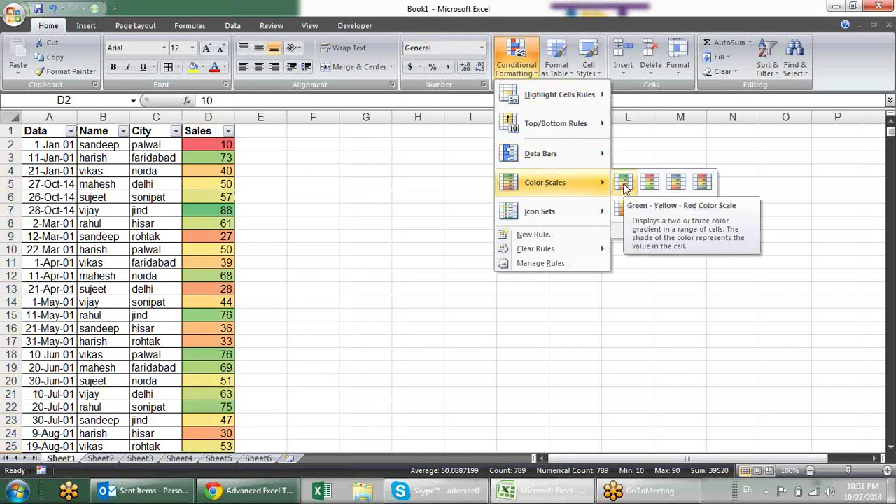
pyautogui.click(625, 182)
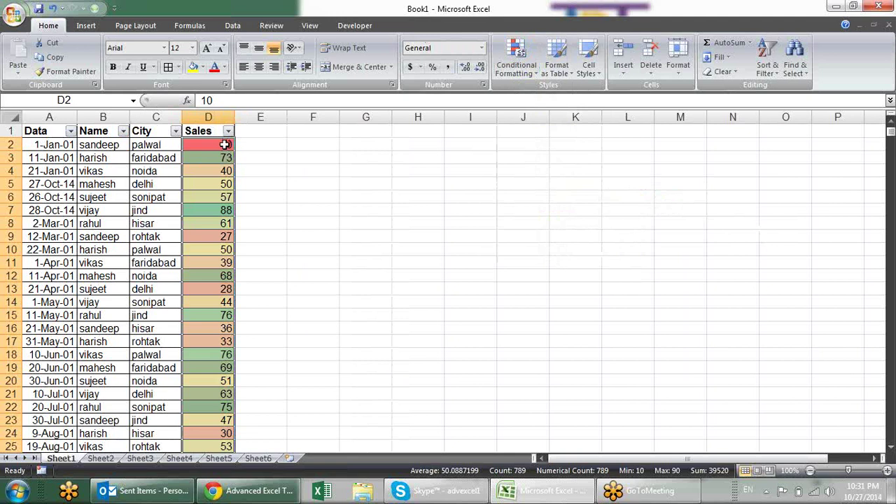
pyautogui.click(224, 144)
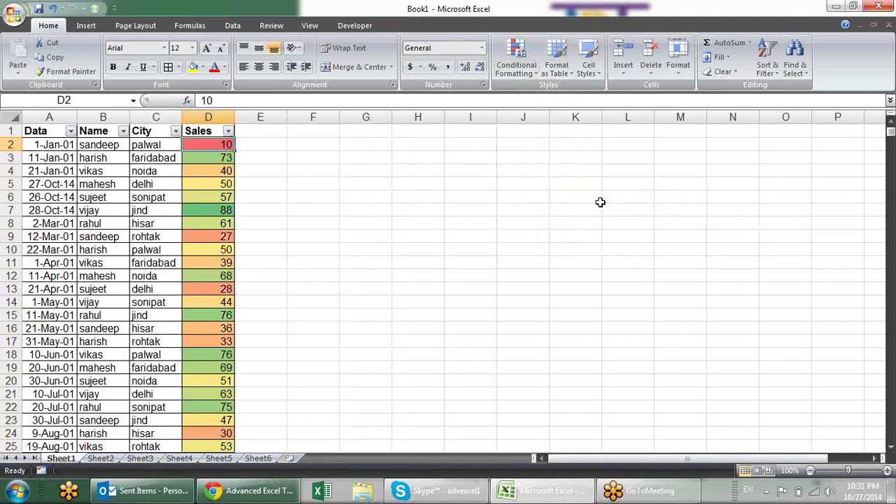
# Enter 20 and then 30 in D2 to see its colour update, cancelling a stray edit in D3.
pyautogui.write('20')
pyautogui.press('Return')
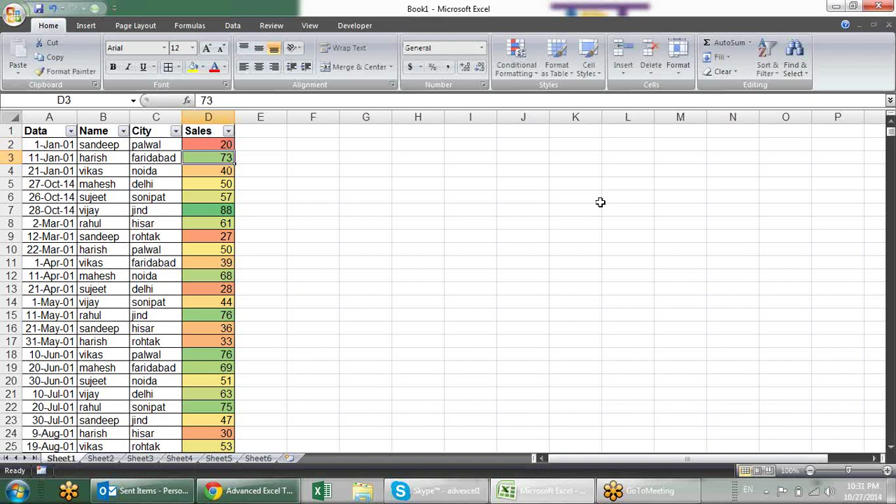
pyautogui.press('Up')
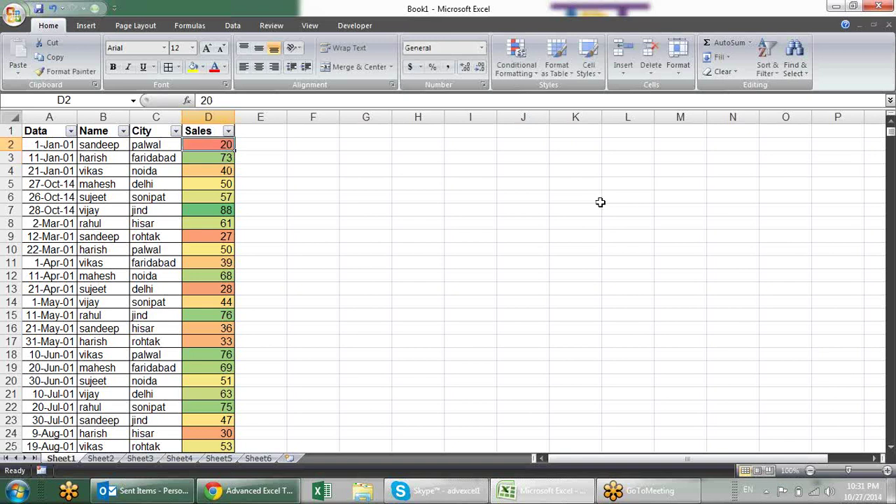
pyautogui.write('30')
pyautogui.press('Return')
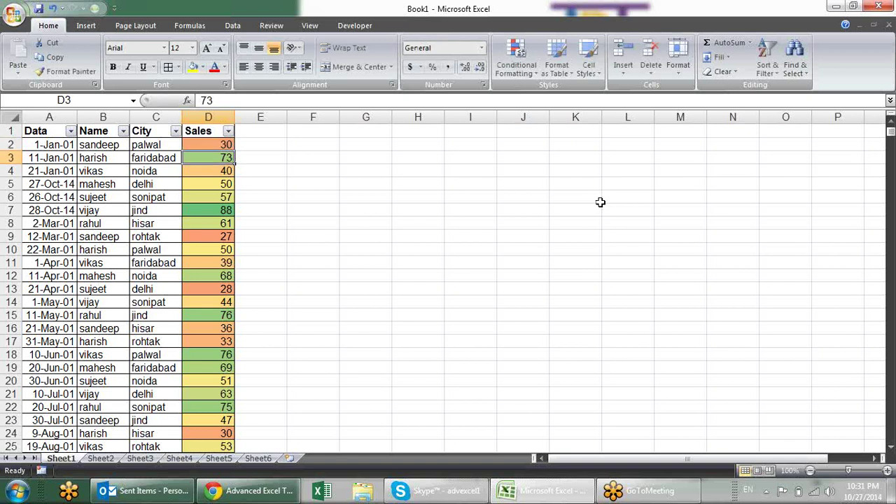
pyautogui.write('1')
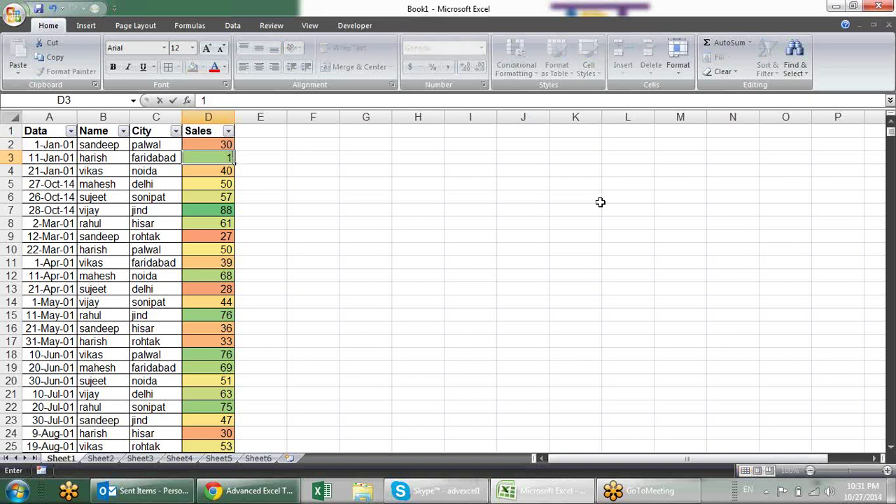
pyautogui.press('Escape')
pyautogui.press('Up')
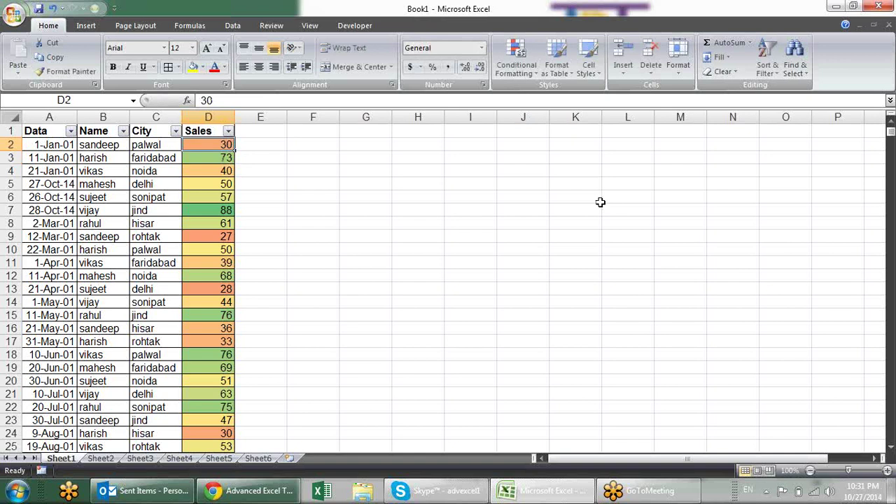
# Enter 40, 50, 60 and finally 90 in D2, which turns it green.
pyautogui.write('40')
pyautogui.press('Return')
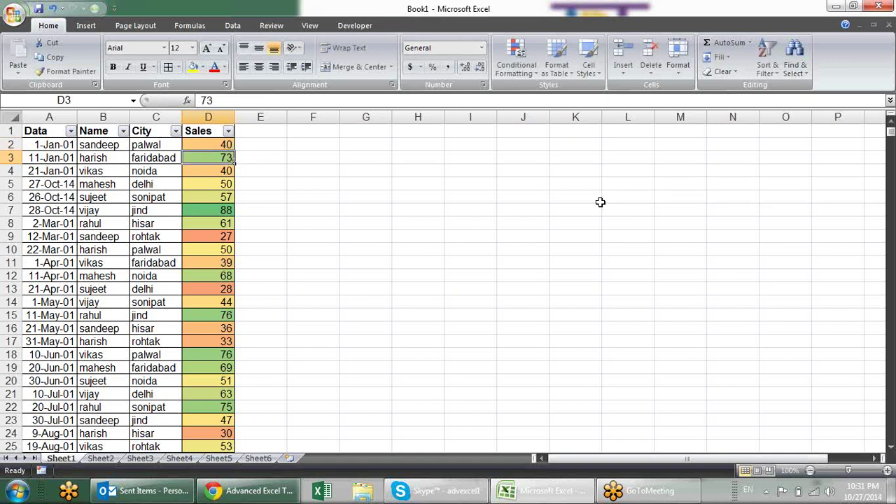
pyautogui.press('Up')
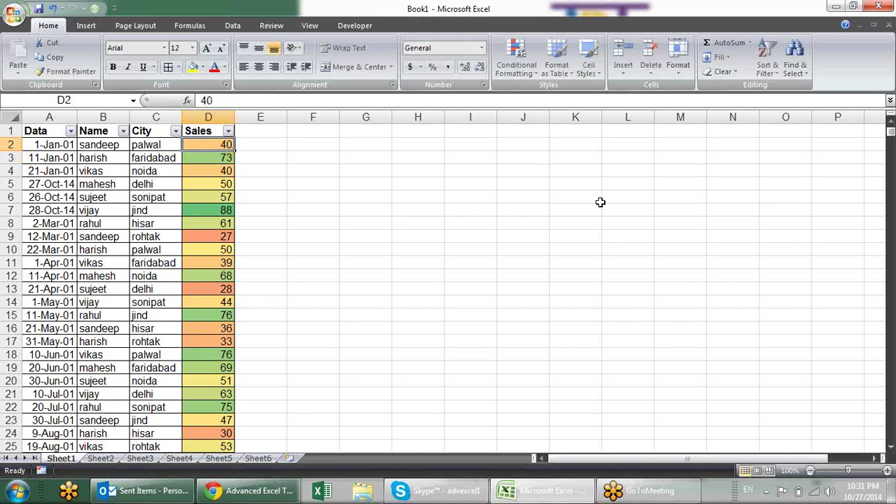
pyautogui.write('50')
pyautogui.press('Return')
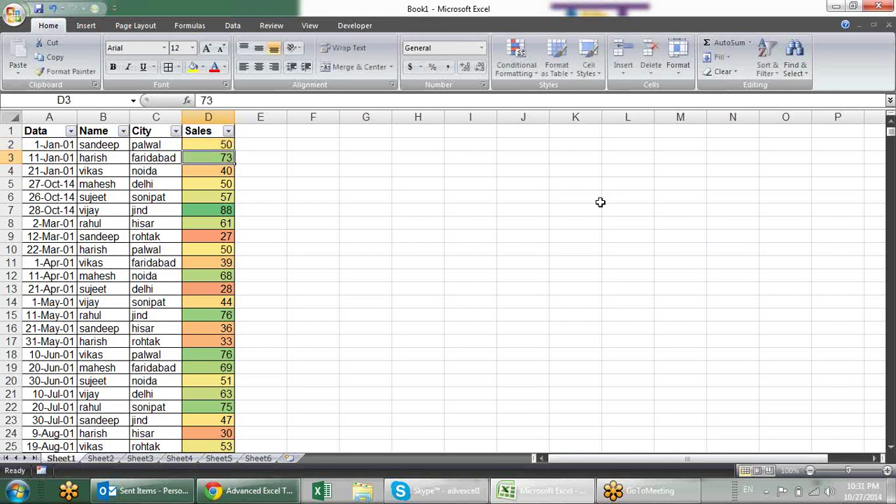
pyautogui.press('Up')
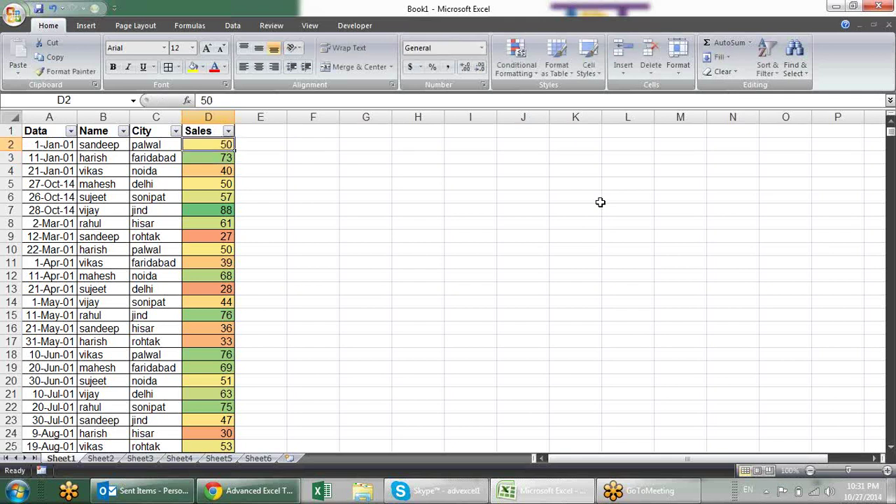
pyautogui.write('60')
pyautogui.press('Return')
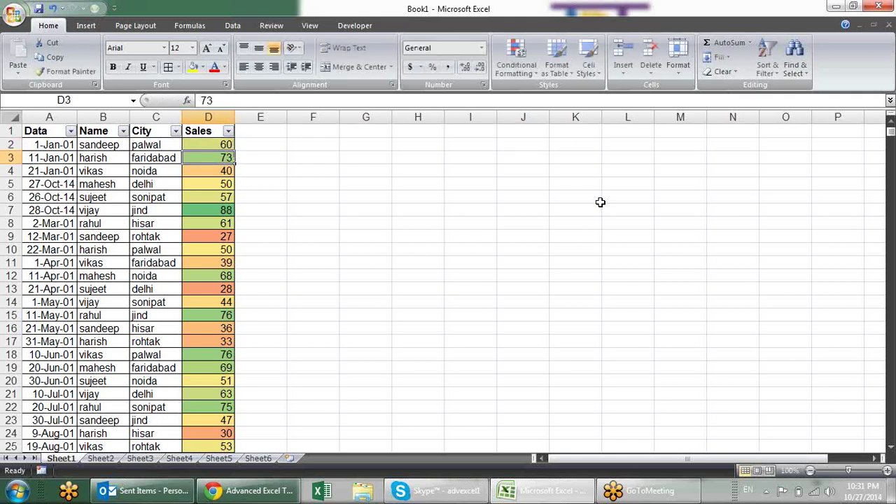
pyautogui.press('Up')
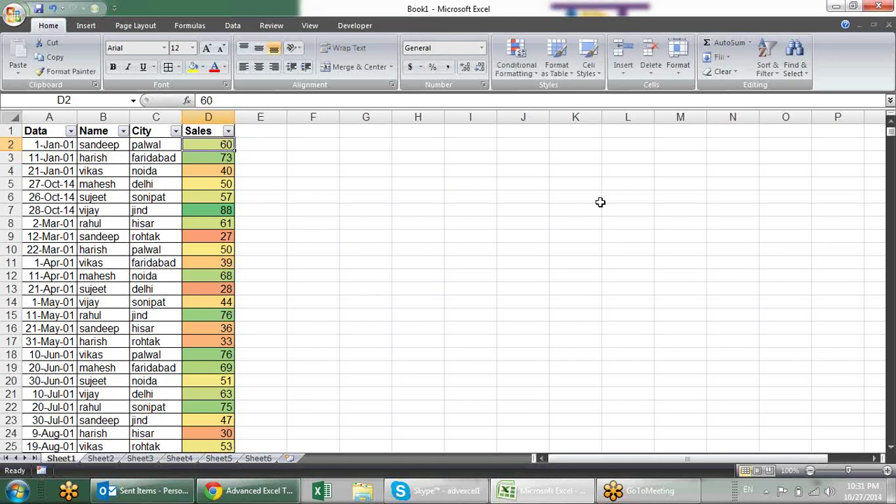
pyautogui.write('9')
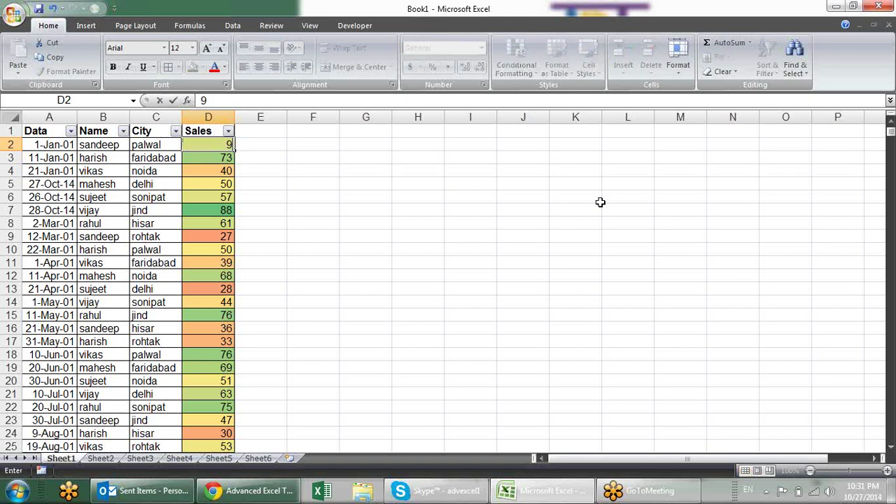
pyautogui.write('0')
pyautogui.press('Return')
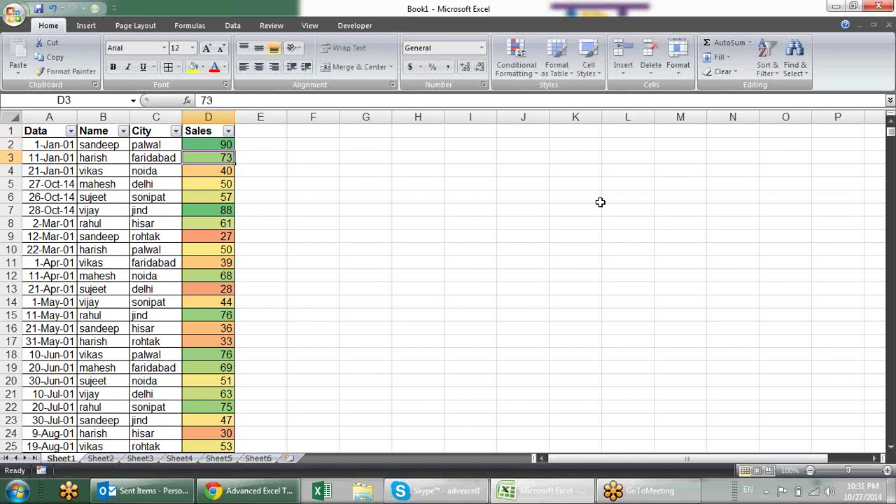
# Move down the Sales column and undo the latest D2 edits with Ctrl+Z.
pyautogui.press('Down')
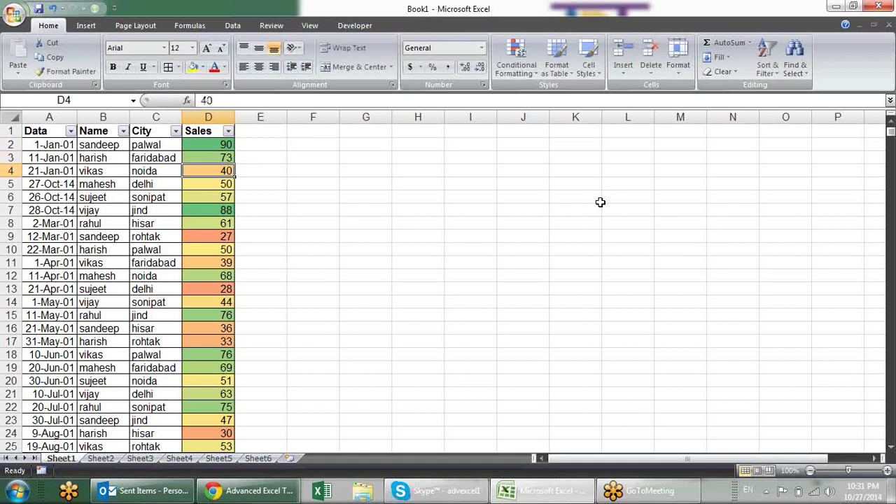
pyautogui.press('Down')
pyautogui.press('Down')
pyautogui.press('Down')
pyautogui.press('Down')
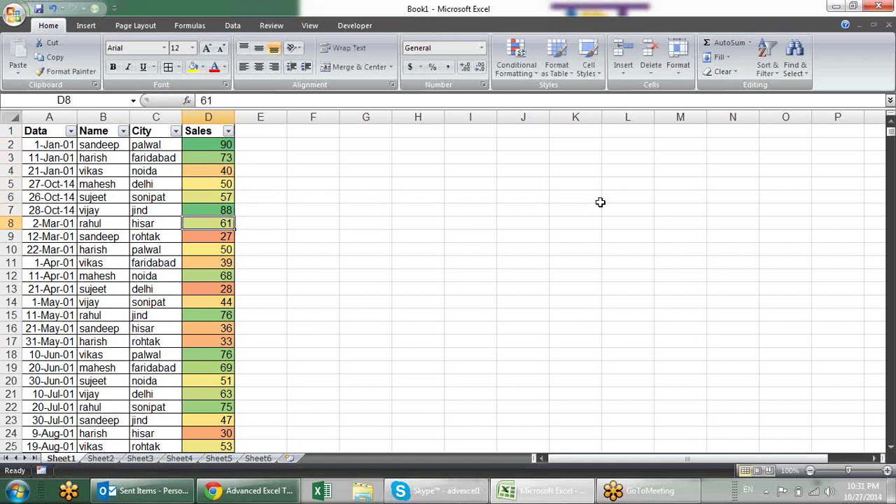
pyautogui.hotkey('ctrl', 'z')
pyautogui.hotkey('ctrl', 'z')
pyautogui.hotkey('ctrl', 'z')
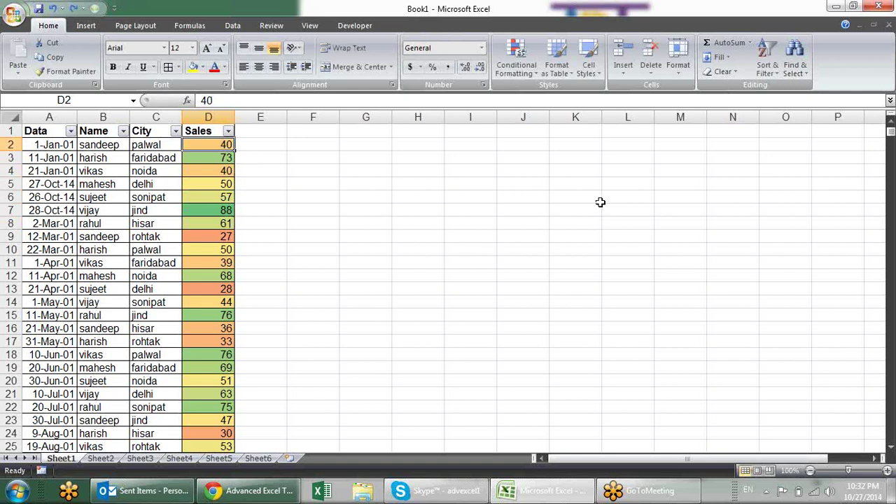
pyautogui.hotkey('ctrl', 'z')
pyautogui.hotkey('ctrl', 'z')
pyautogui.hotkey('ctrl', 'z')
pyautogui.hotkey('ctrl', 'z')
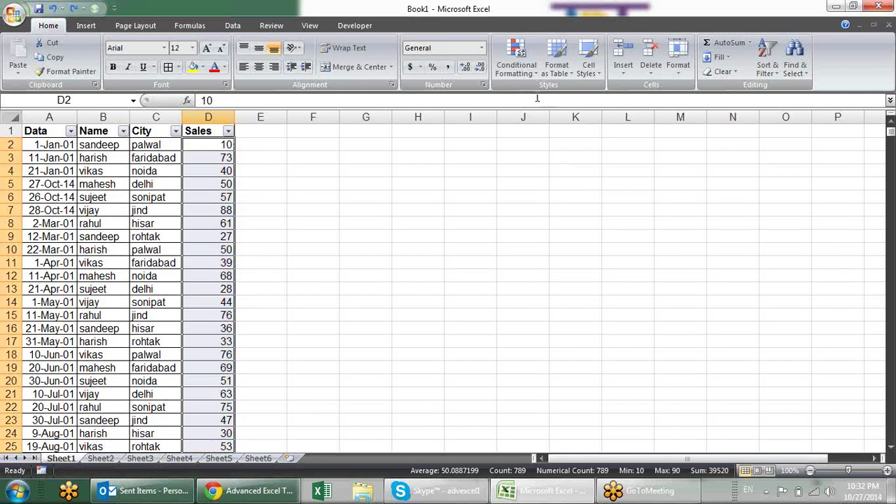
# Apply the 3 Symbols (Uncircled) icon set to the Sales values.
pyautogui.click(516, 59)
pyautogui.moveTo(573, 182)
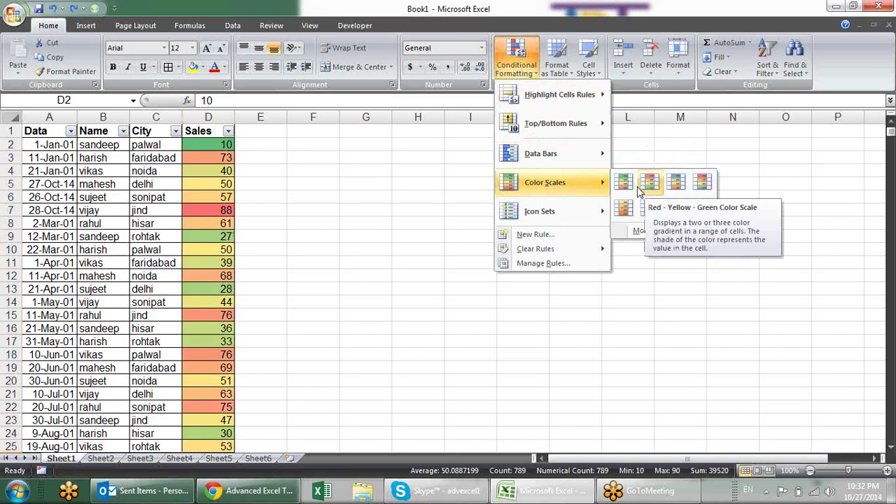
pyautogui.moveTo(579, 211)
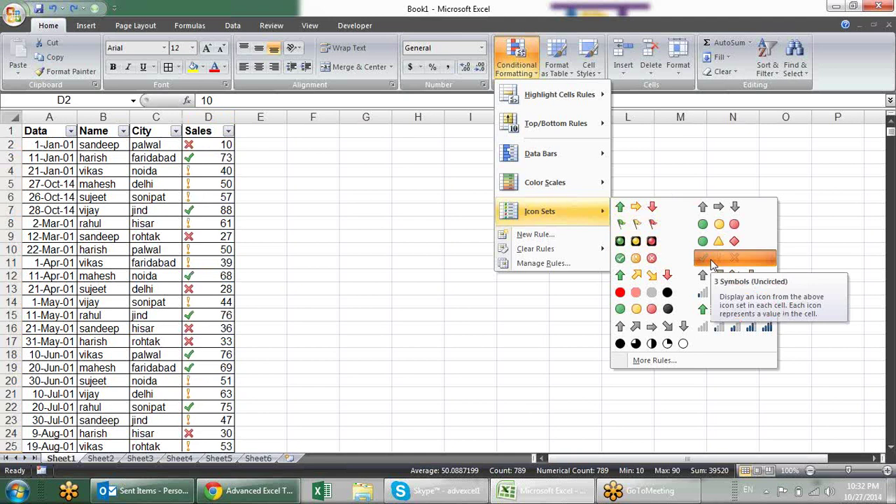
pyautogui.click(713, 262)
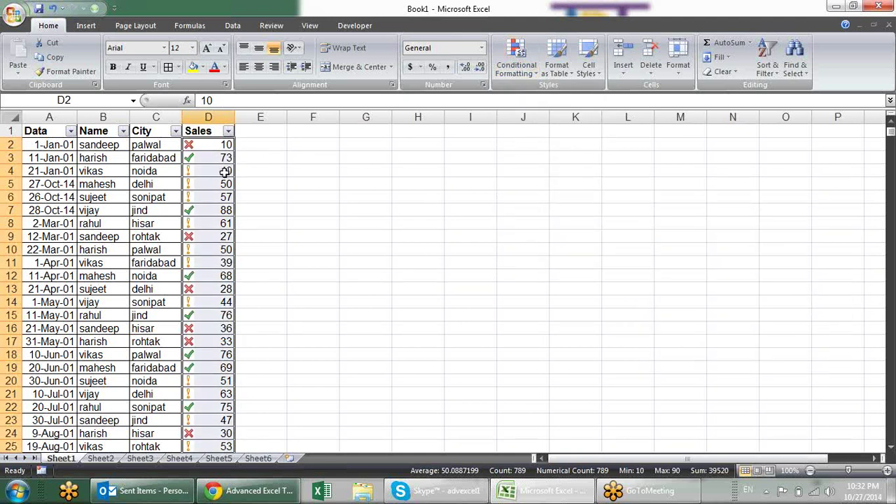
# Inspect the icons on Sales cells such as D3, D4, D7, D12 and D15.
pyautogui.click(226, 171)
pyautogui.click(194, 147)
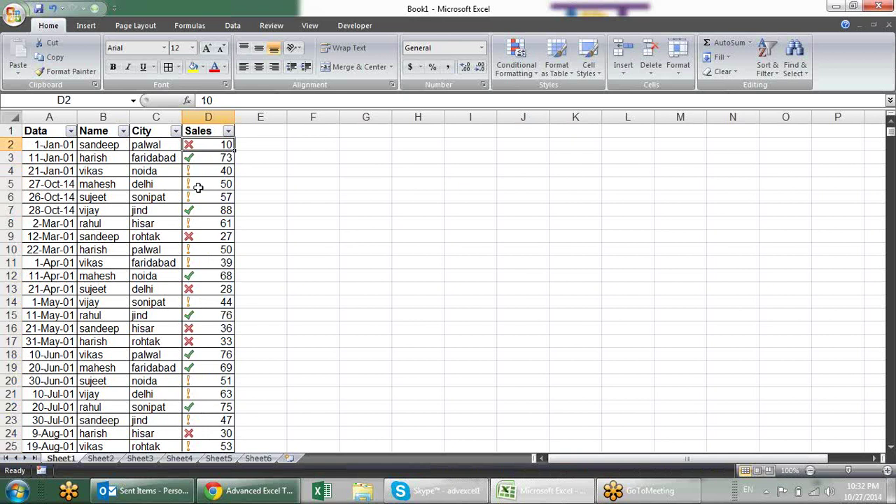
pyautogui.click(204, 170)
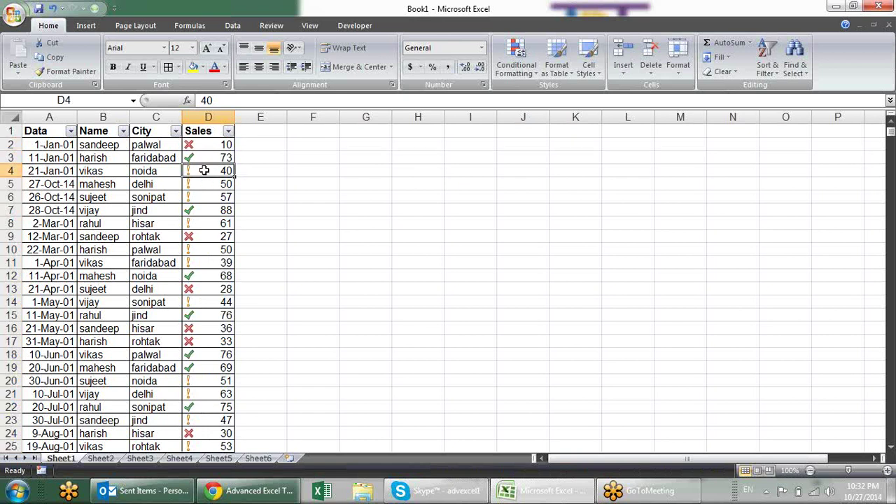
pyautogui.moveTo(204, 170); pyautogui.dragTo(201, 196)
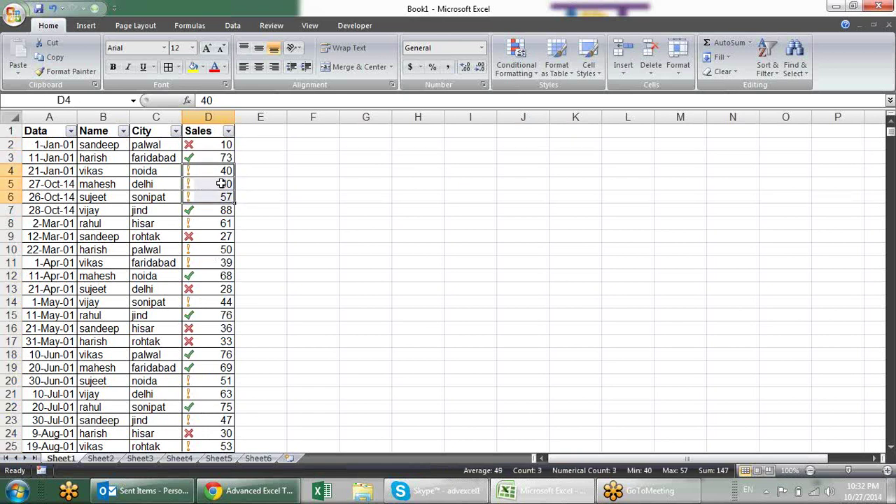
pyautogui.click(217, 157)
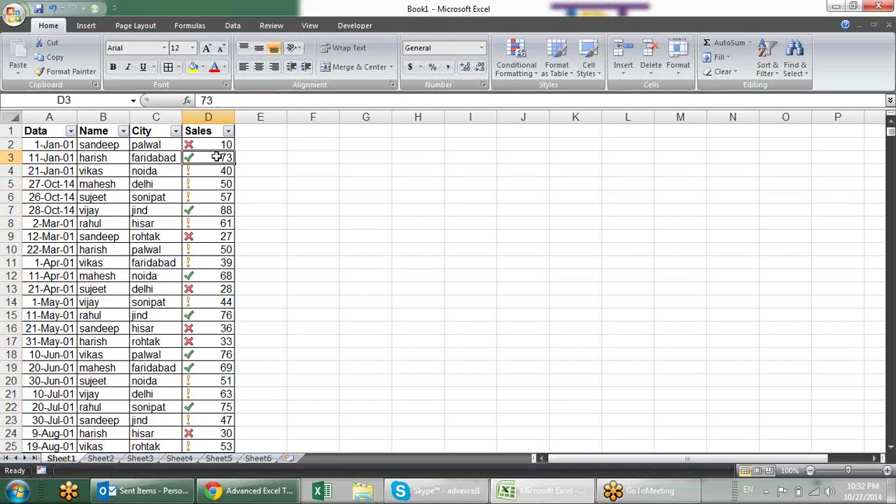
pyautogui.click(200, 207)
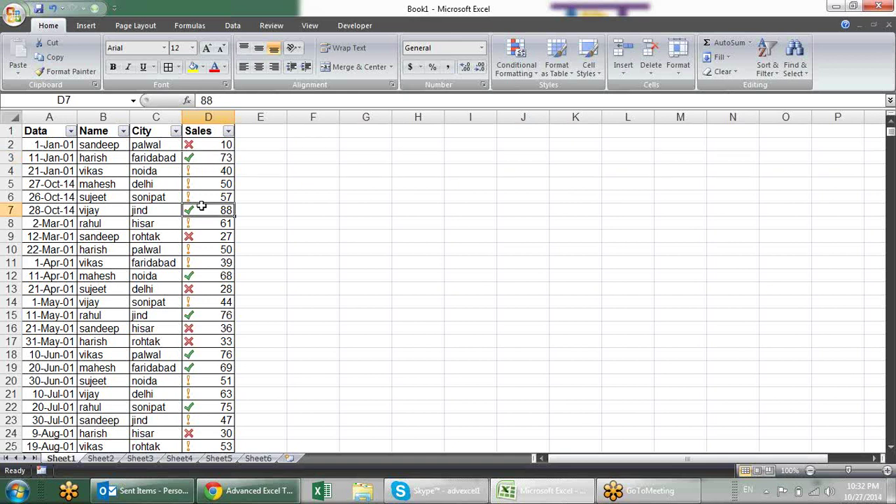
pyautogui.click(201, 275)
pyautogui.click(201, 316)
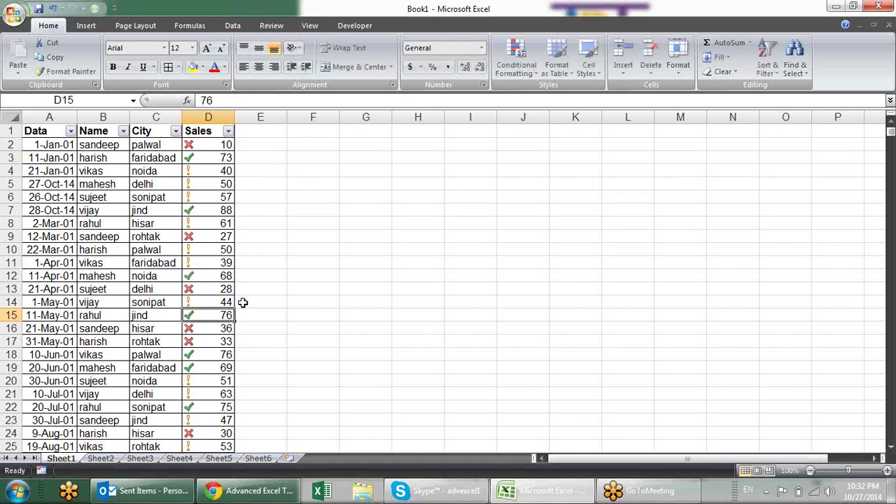
pyautogui.click(226, 173)
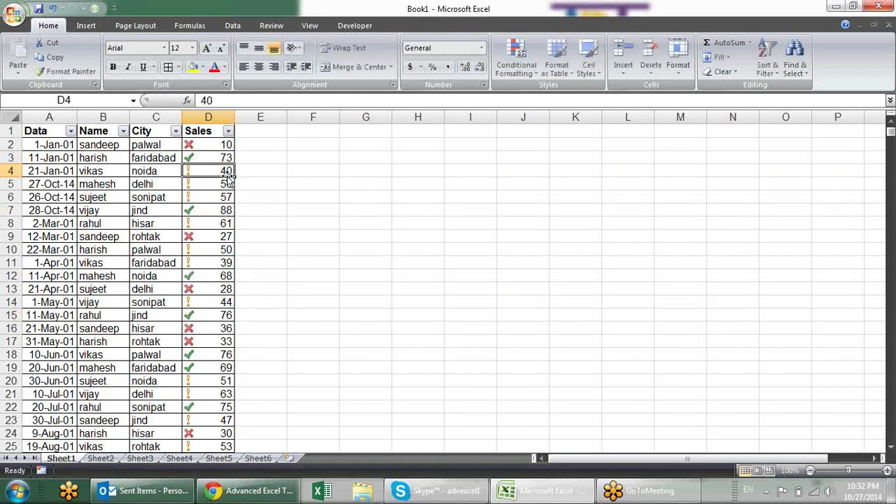
# Scroll through the Sales list, check D3 and D7, and show the Sales filter-by-icon options.
pyautogui.scroll(-1, 240, 210)
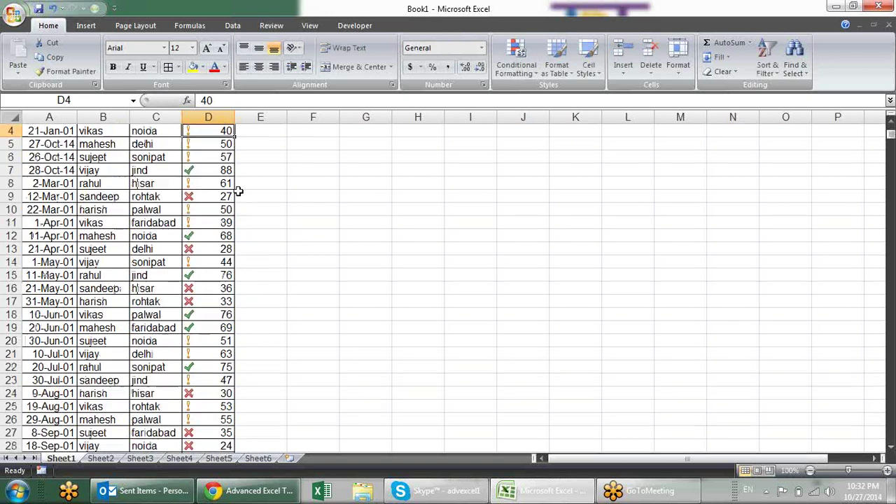
pyautogui.scroll(-5, 239, 201)
pyautogui.scroll(-5, 239, 201)
pyautogui.scroll(-4, 239, 201)
pyautogui.scroll(-5, 239, 202)
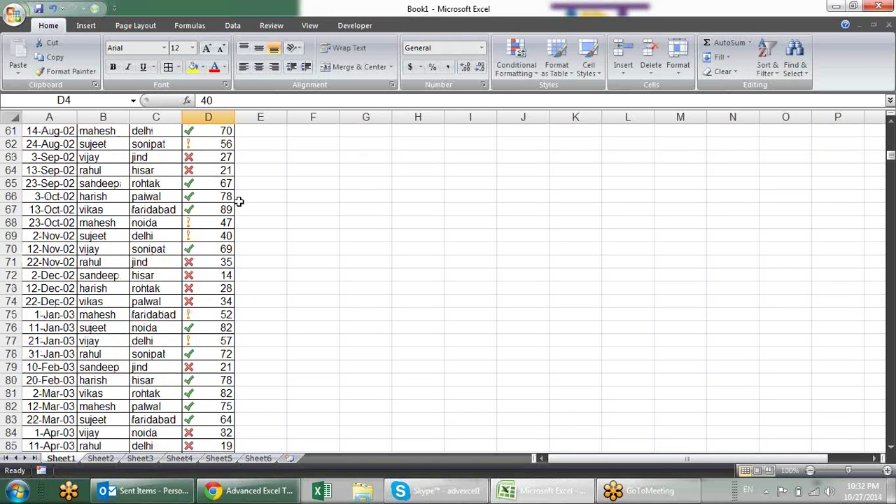
pyautogui.scroll(-2, 239, 203)
pyautogui.scroll(-4, 239, 205)
pyautogui.scroll(-1, 240, 206)
pyautogui.scroll(-1, 240, 206)
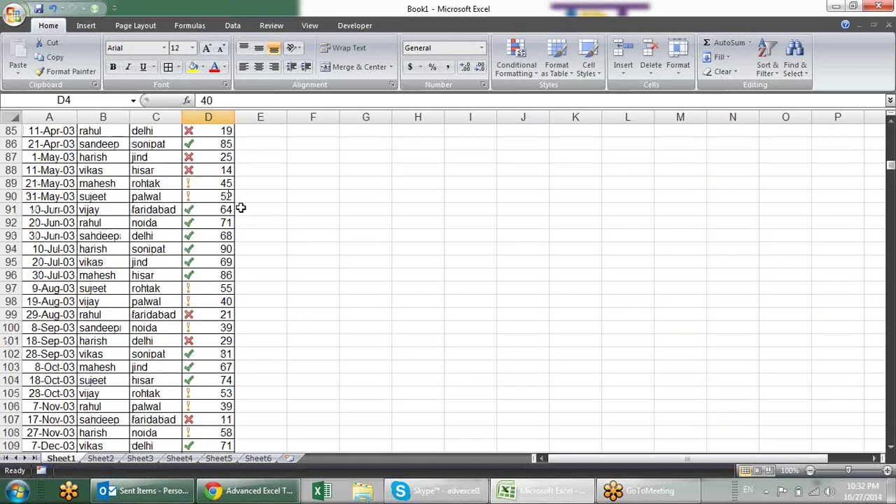
pyautogui.scroll(-2, 240, 207)
pyautogui.scroll(-2, 240, 207)
pyautogui.scroll(-1, 240, 207)
pyautogui.scroll(-2, 241, 208)
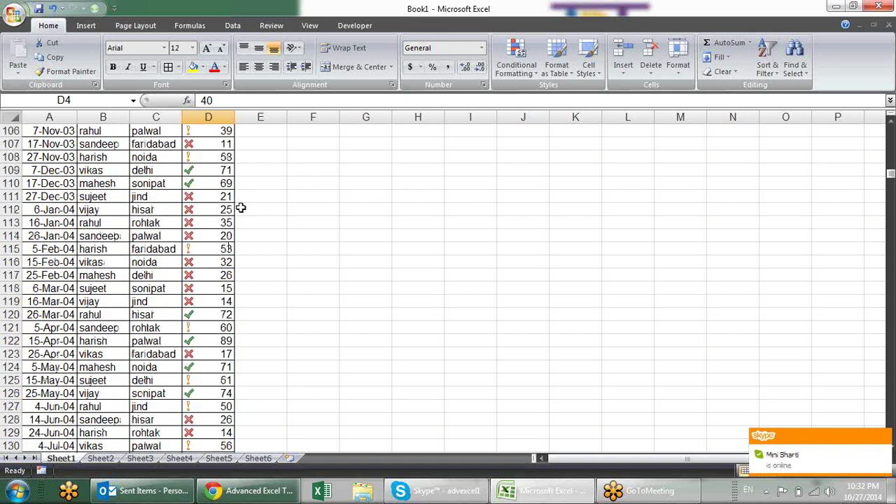
pyautogui.scroll(6, 241, 208)
pyautogui.scroll(7, 241, 208)
pyautogui.scroll(4, 240, 208)
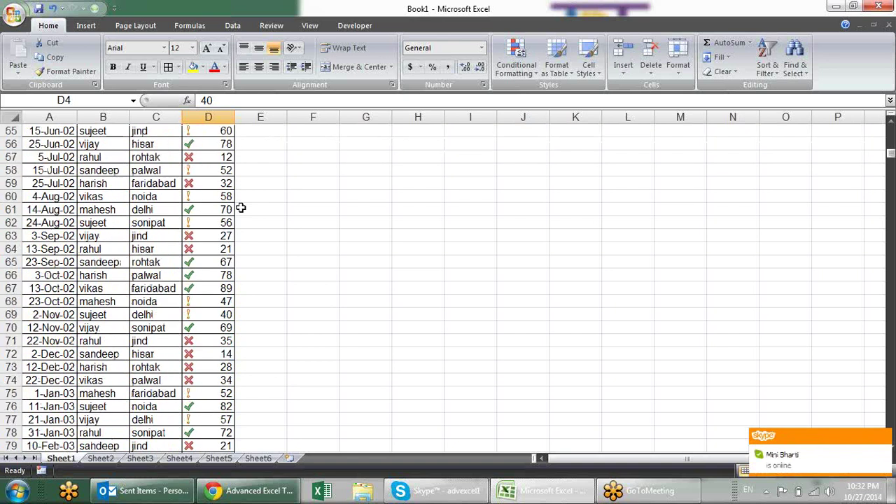
pyautogui.scroll(10, 241, 208)
pyautogui.scroll(8, 241, 208)
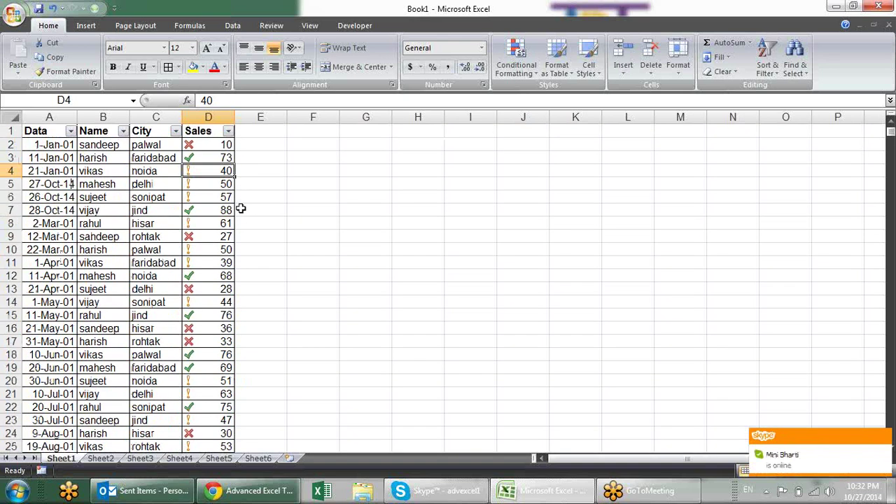
pyautogui.click(203, 154)
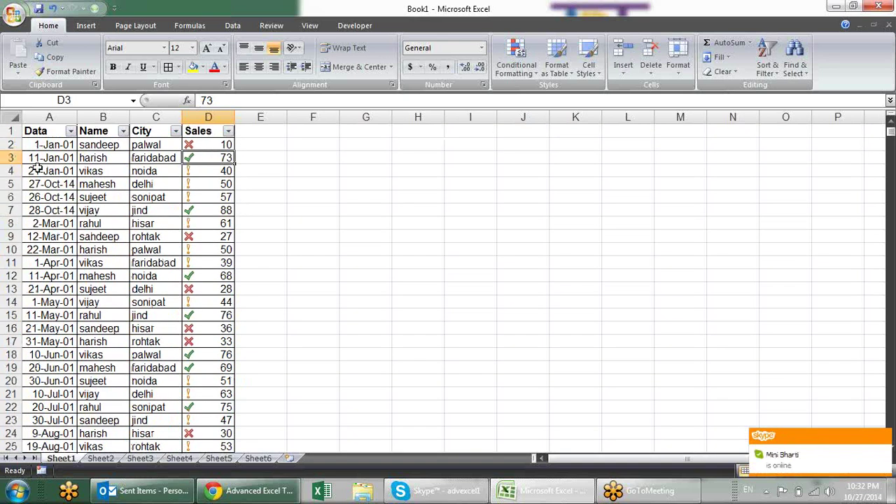
pyautogui.click(203, 209)
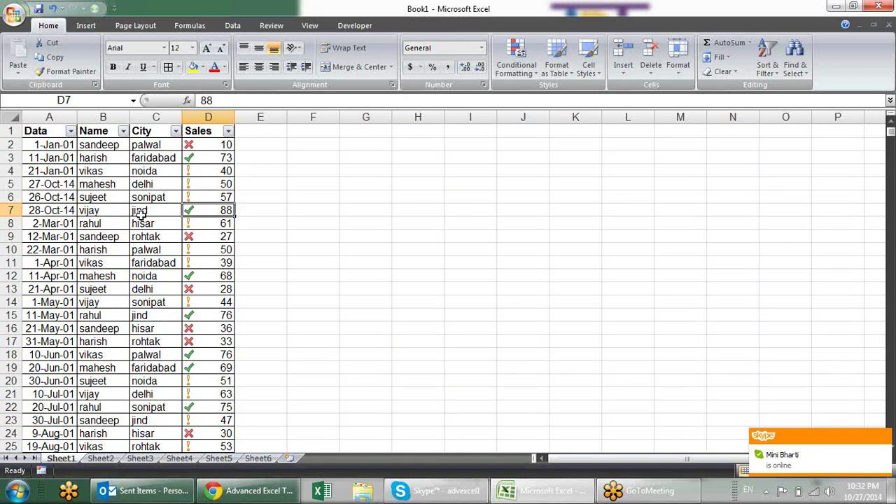
pyautogui.click(228, 131)
pyautogui.moveTo(200, 203)
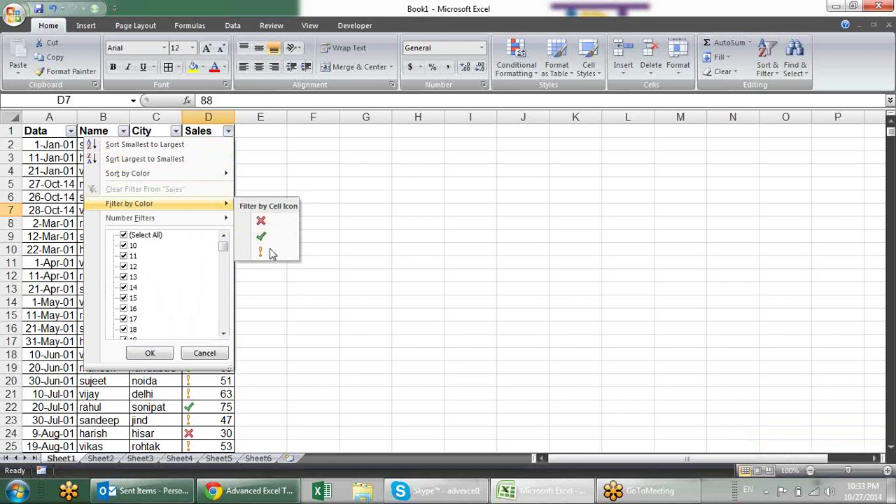
# Close the Sales filter list without filtering and show the Conditional Formatting Clear Rules choices.
pyautogui.click(345, 199)
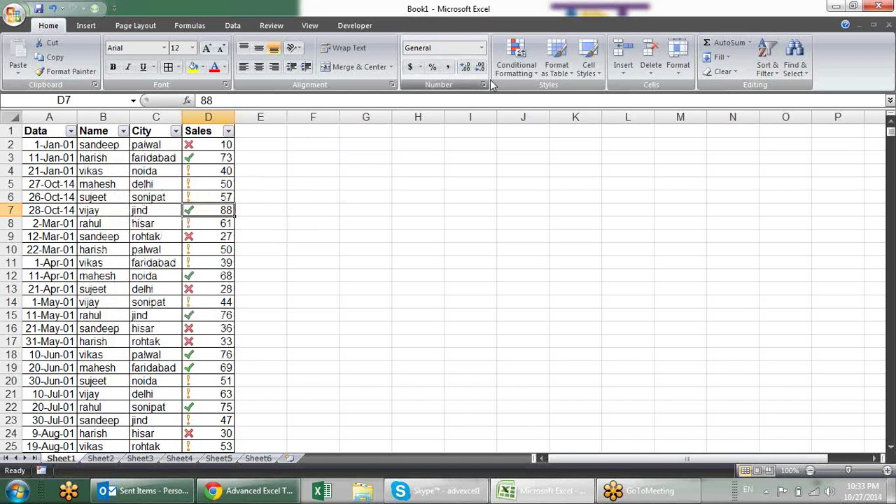
pyautogui.click(516, 61)
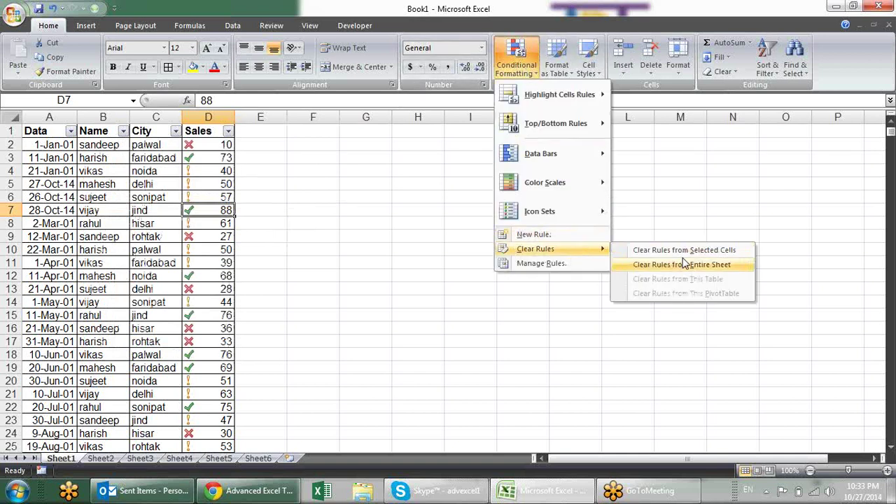
# Clear rules from the entire sheet and select the Sales values D2:D790.
pyautogui.click(685, 264)
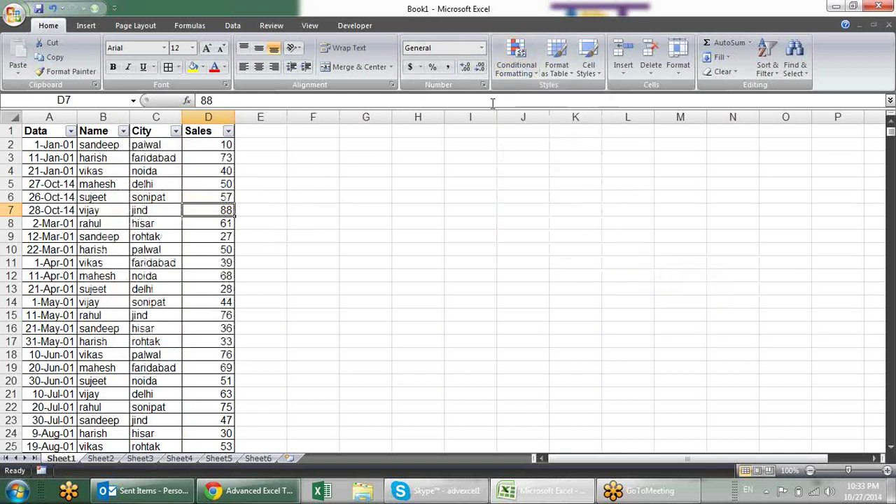
pyautogui.click(217, 143)
pyautogui.hotkey('ctrl', 'shift', 'Down')
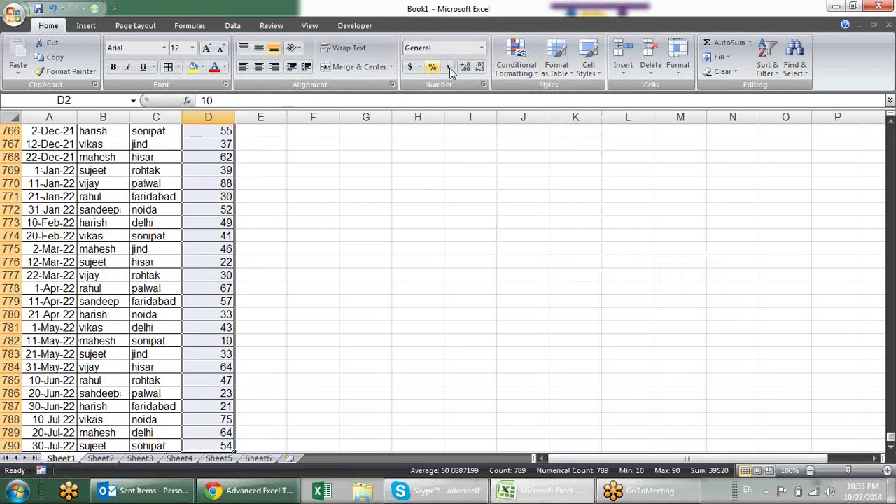
# Browse the Conditional Formatting submenus for the selected Sales range.
pyautogui.click(508, 76)
pyautogui.moveTo(558, 214)
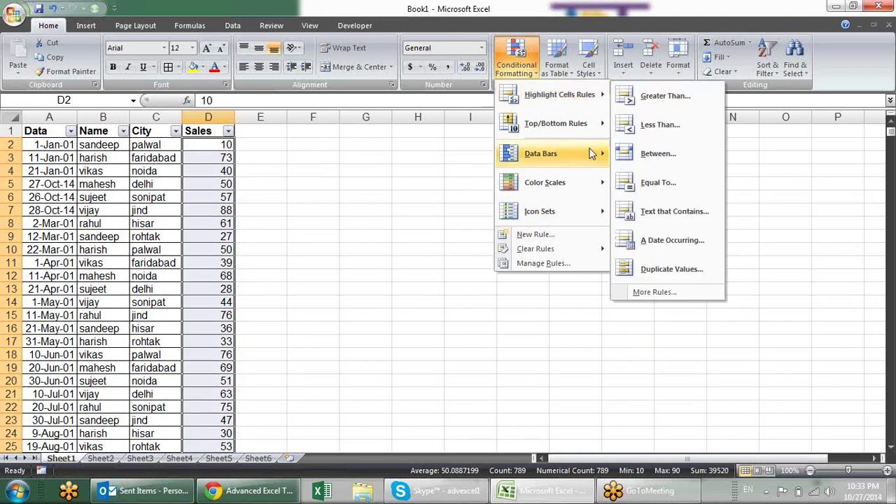
pyautogui.moveTo(592, 154)
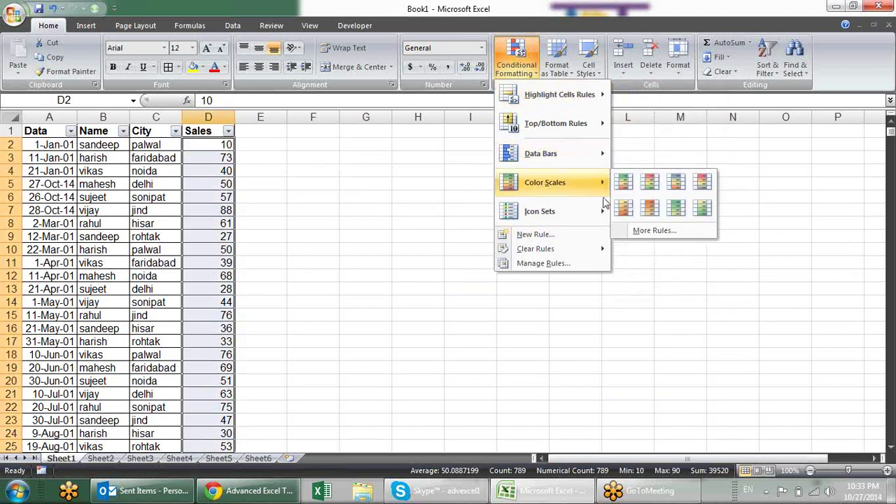
pyautogui.moveTo(592, 213)
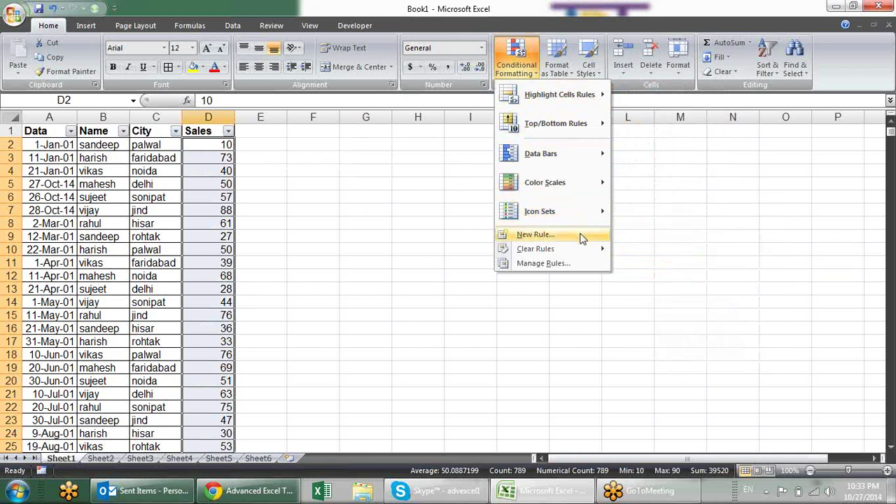
# Add a 2-Color Scale rule to D2:D790 with a red minimum and yellow maximum, and apply it.
pyautogui.click(544, 265)
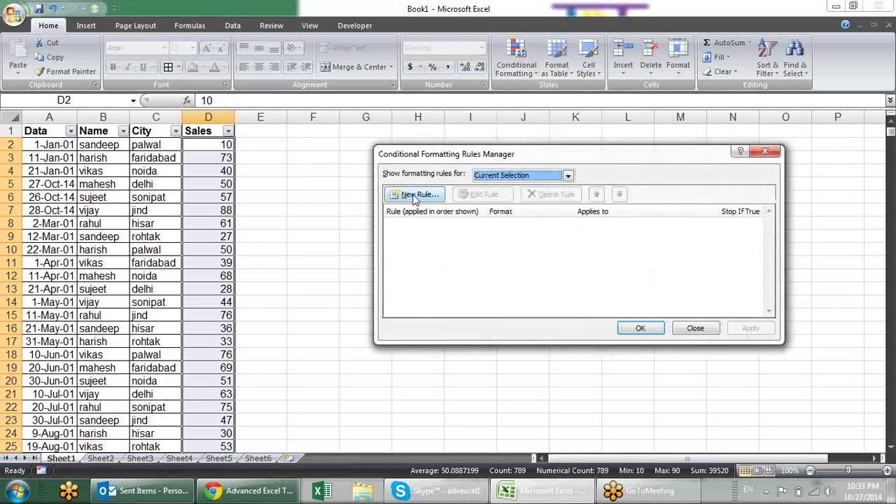
pyautogui.click(414, 196)
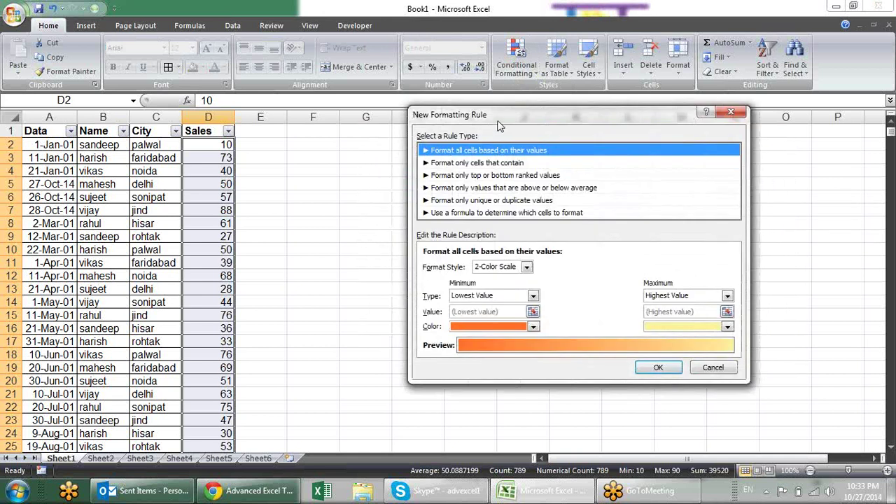
pyautogui.moveTo(499, 125); pyautogui.dragTo(437, 129)
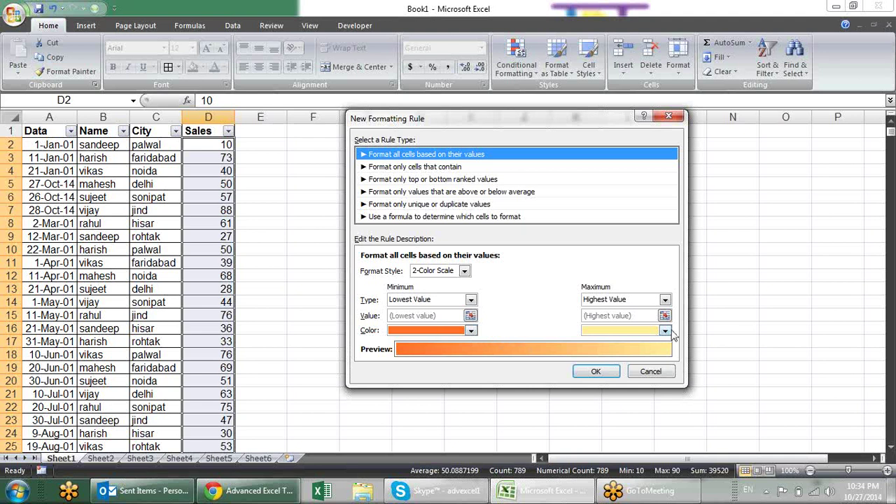
pyautogui.click(471, 331)
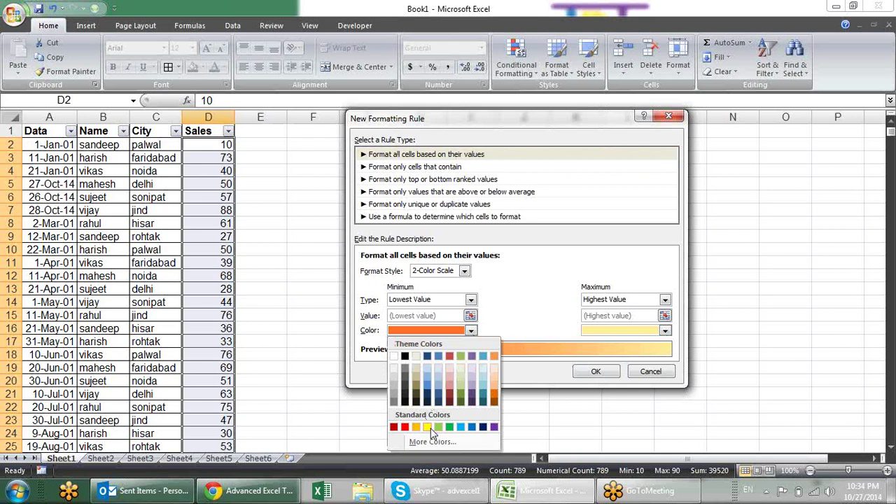
pyautogui.click(406, 428)
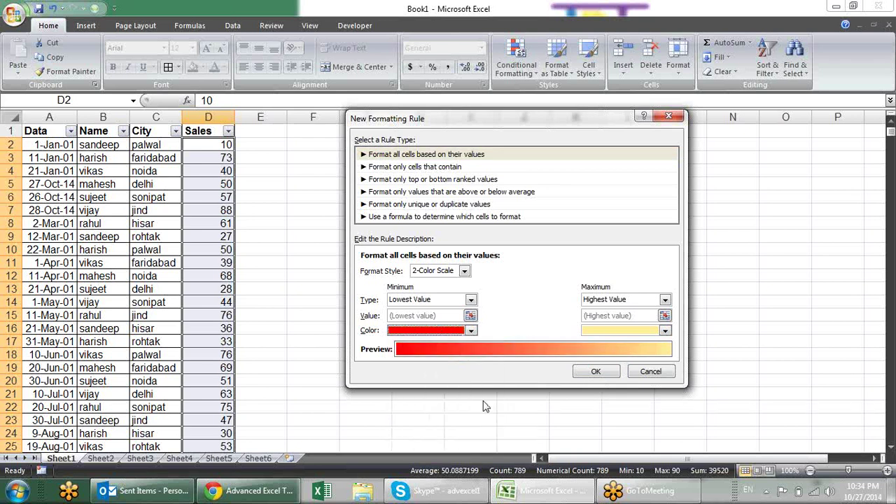
pyautogui.click(664, 332)
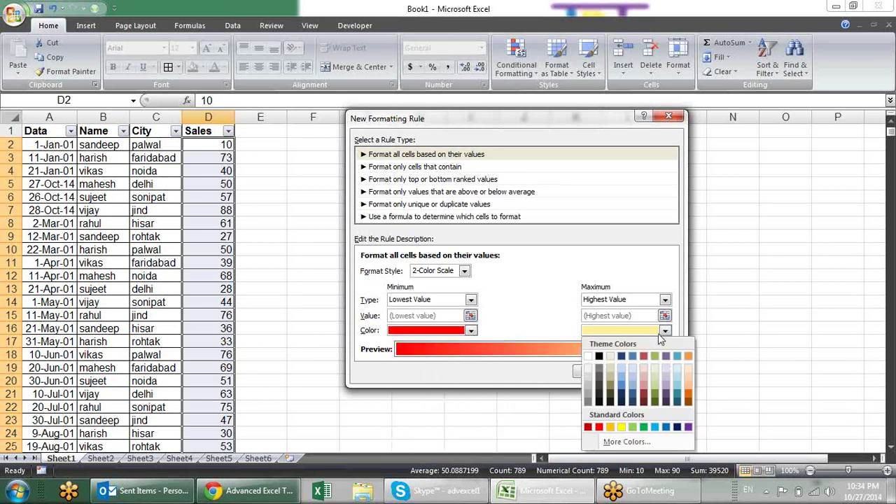
pyautogui.click(621, 427)
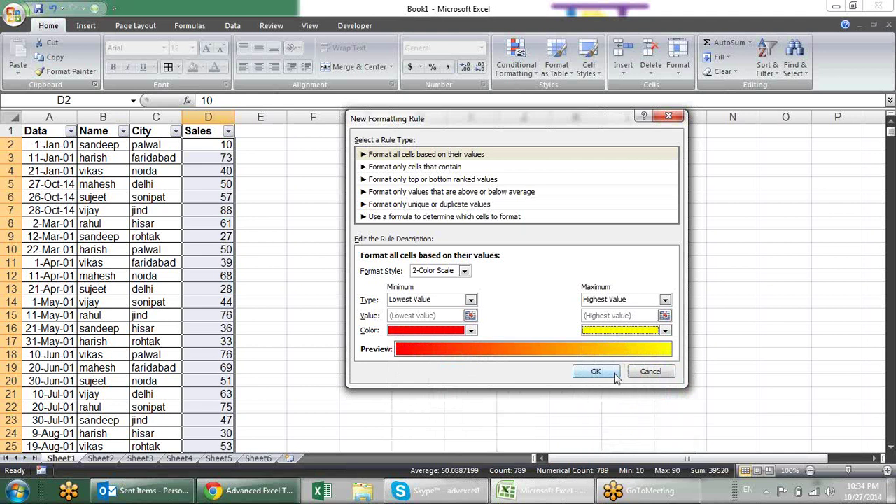
pyautogui.click(616, 377)
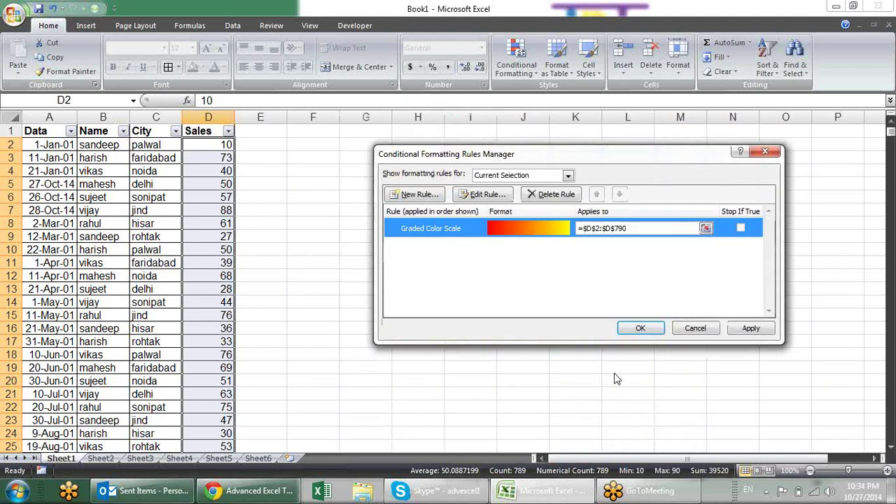
pyautogui.click(749, 334)
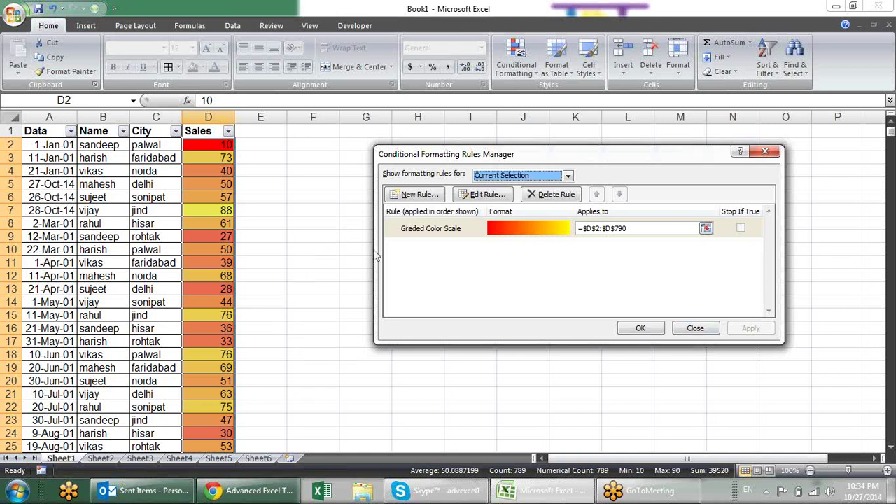
# Close the Rules Manager keeping the colour scale, and select Sales values D2:D18.
pyautogui.click(641, 329)
pyautogui.scroll(-6, 325, 192)
pyautogui.scroll(-4, 328, 190)
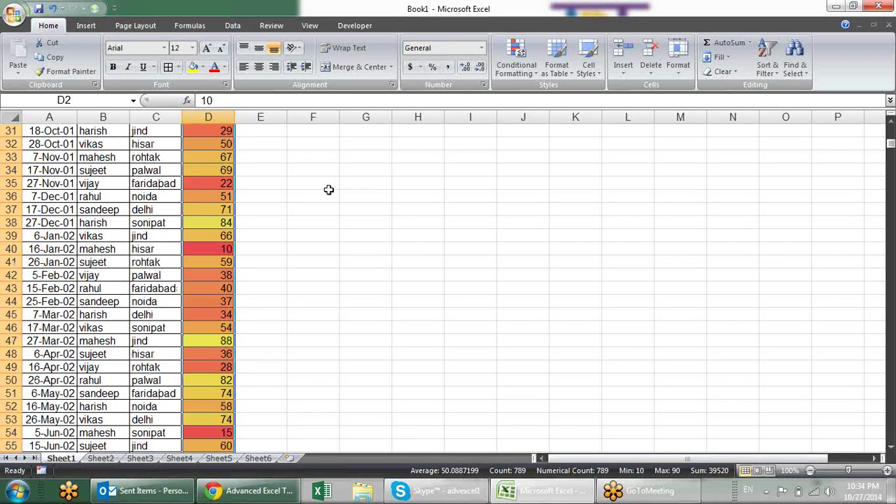
pyautogui.scroll(10, 329, 190)
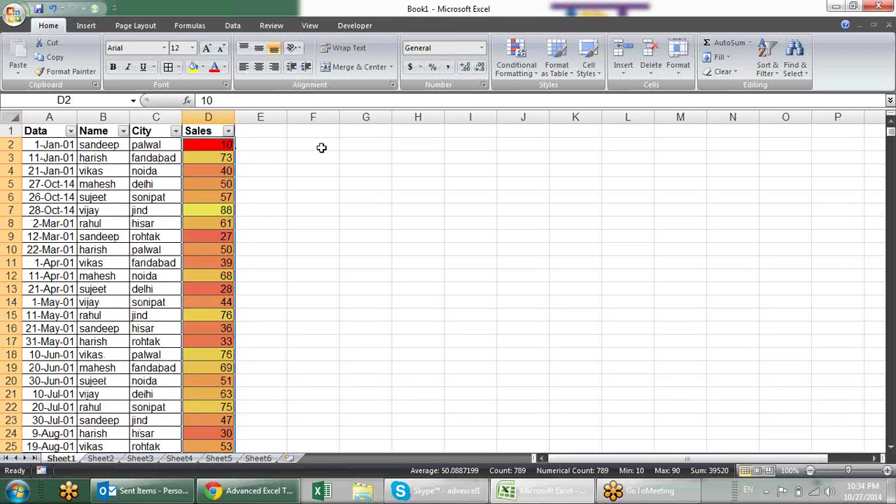
pyautogui.moveTo(212, 145); pyautogui.dragTo(219, 355)
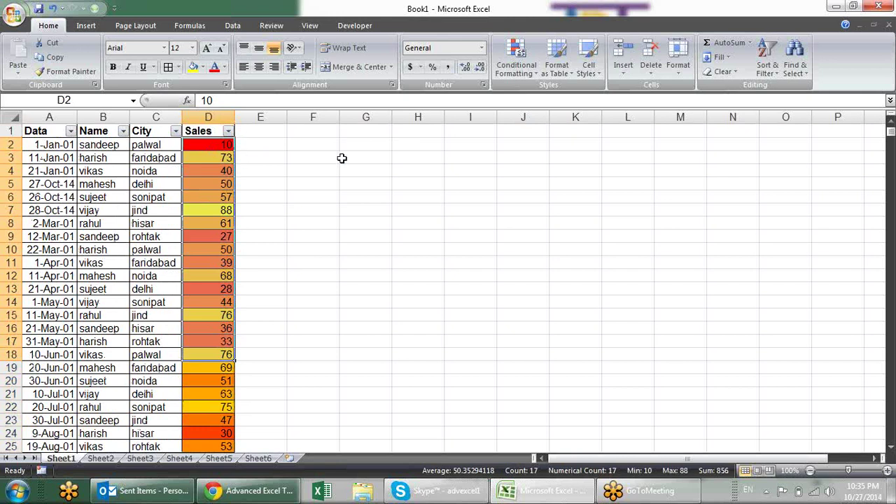
# Enter =RANDBETWEEN(10,90) into all of E2:K2 at once.
pyautogui.moveTo(247, 143); pyautogui.dragTo(596, 142)
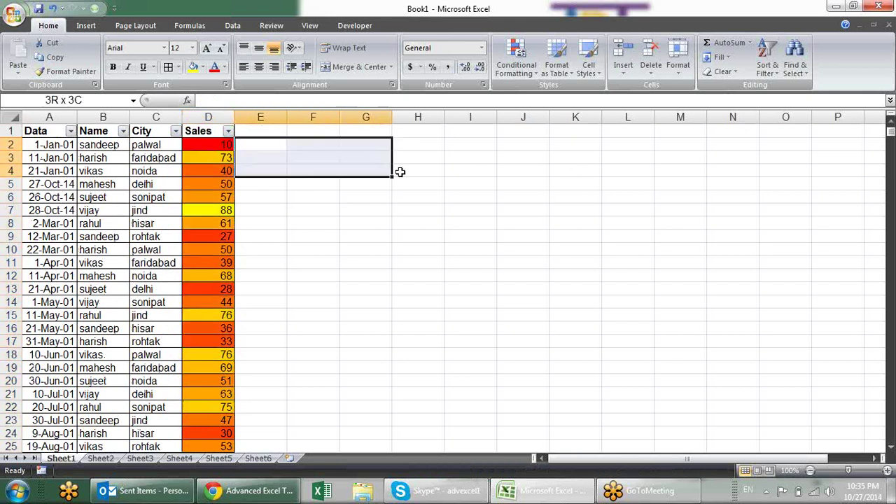
pyautogui.write('=')
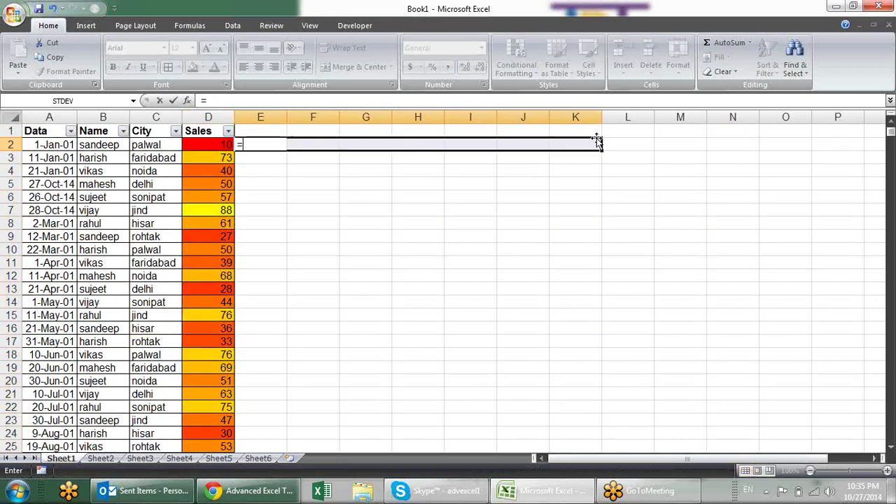
pyautogui.write('rand')
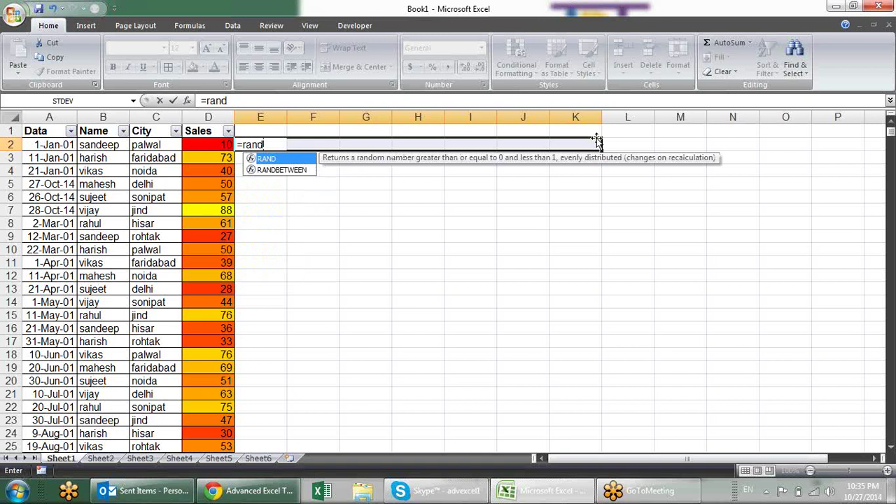
pyautogui.press('Down')
pyautogui.press('Tab')
pyautogui.write('10')
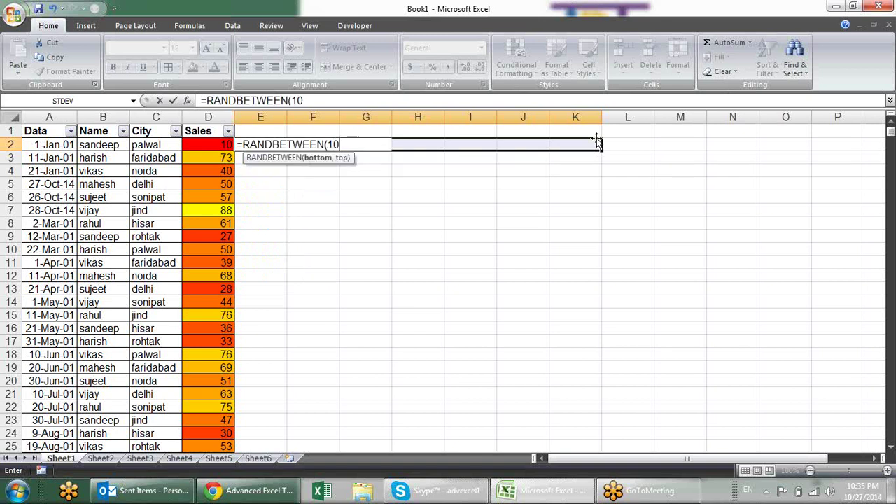
pyautogui.write(',90')
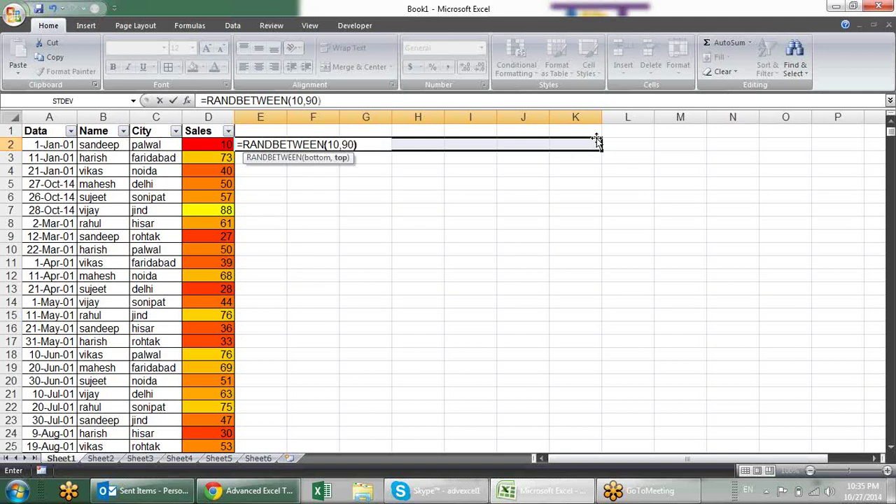
pyautogui.hotkey('ctrl', 'Return')
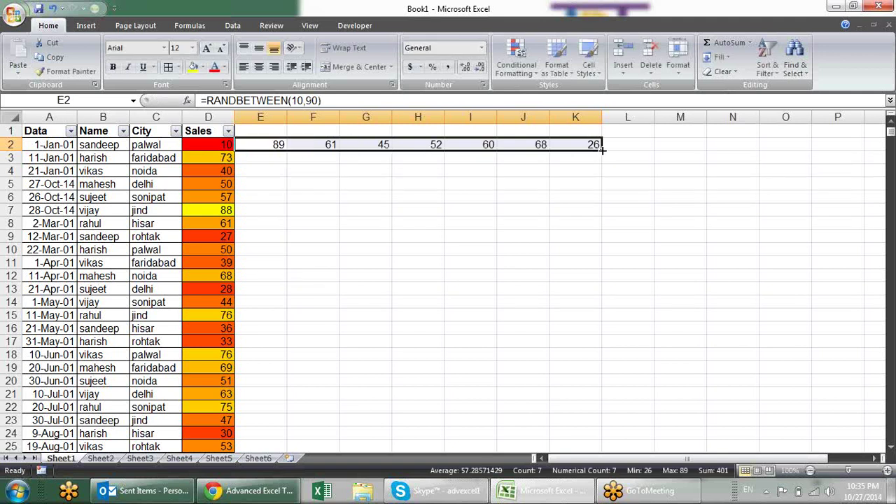
# Copy the RANDBETWEEN formulas down to row 790 and select cell D2.
pyautogui.doubleClick(601, 149)
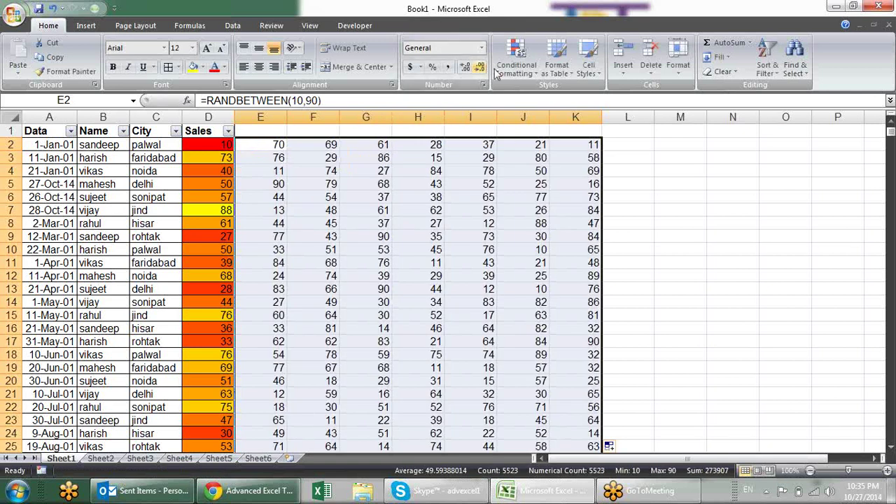
pyautogui.click(517, 58)
pyautogui.moveTo(542, 91)
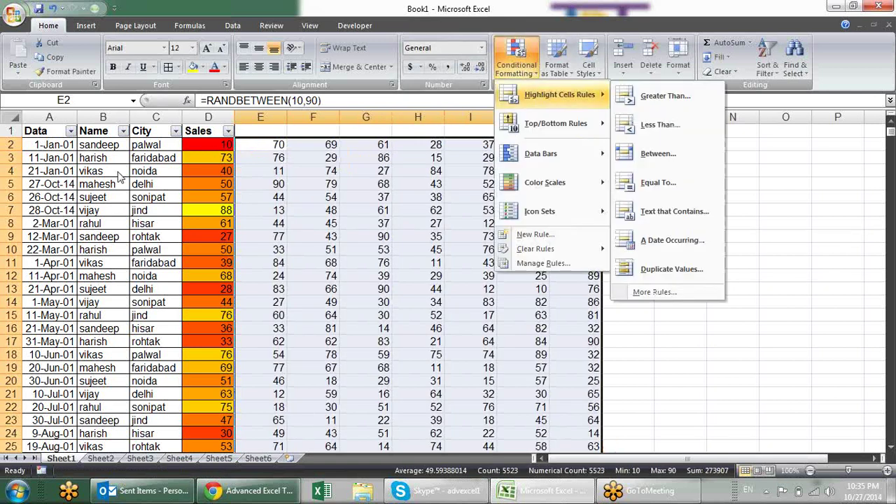
pyautogui.click(208, 143)
pyautogui.click(208, 144)
# Format-paint D2's red-to-yellow colour scale over E2:K790.
pyautogui.click(67, 70)
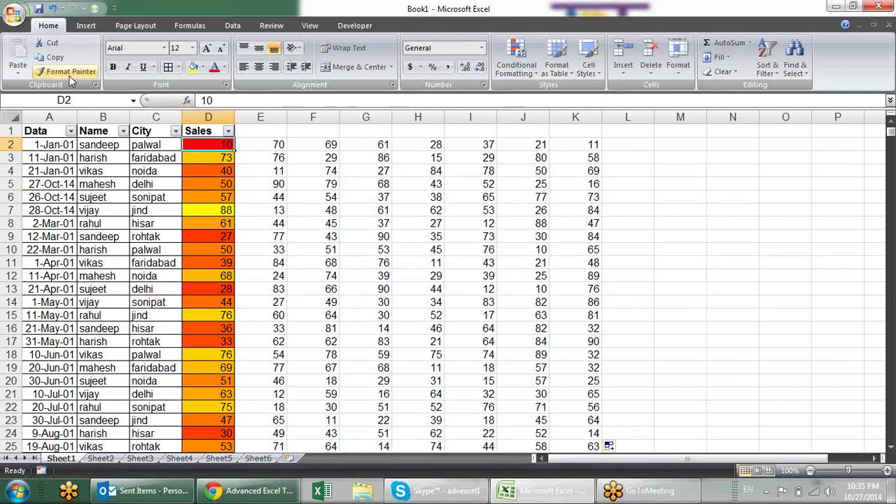
pyautogui.moveTo(260, 144); pyautogui.dragTo(539, 500)
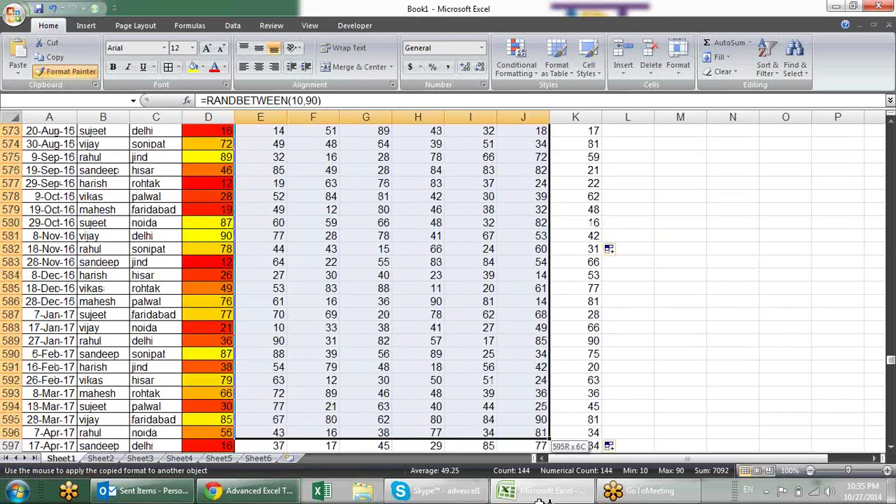
pyautogui.moveTo(539, 501); pyautogui.dragTo(595, 379)
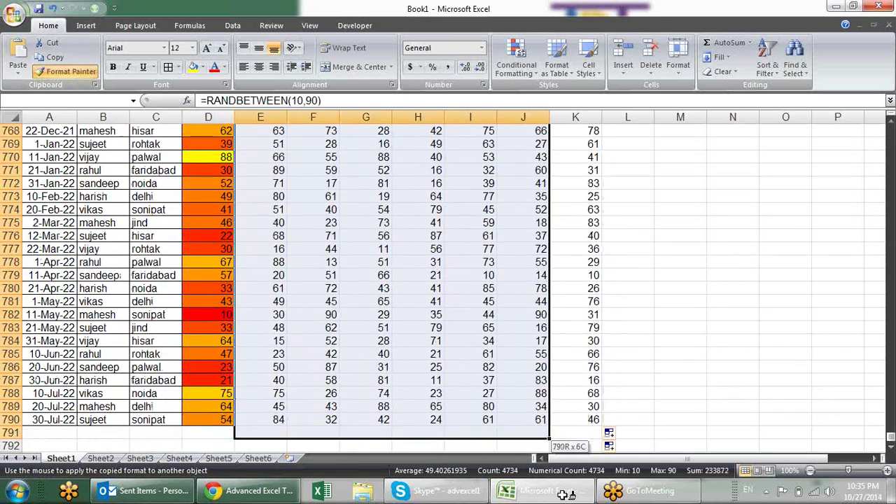
pyautogui.moveTo(595, 378); pyautogui.dragTo(595, 378)
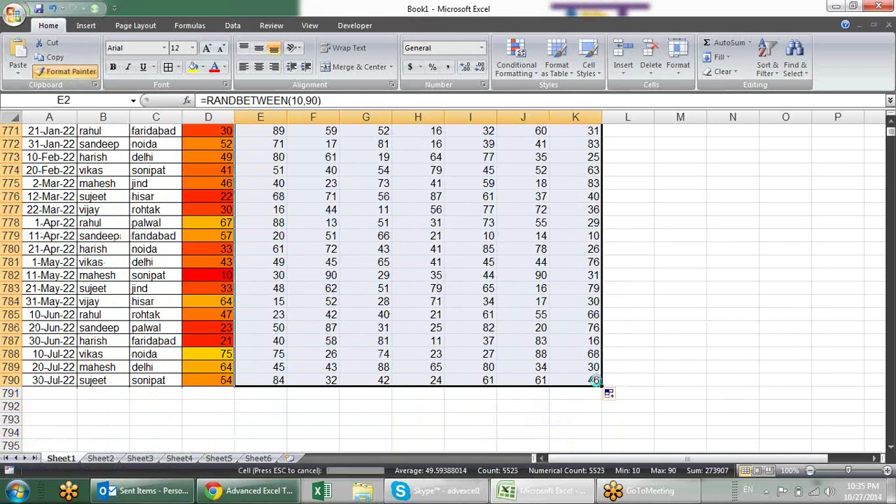
pyautogui.click(412, 196)
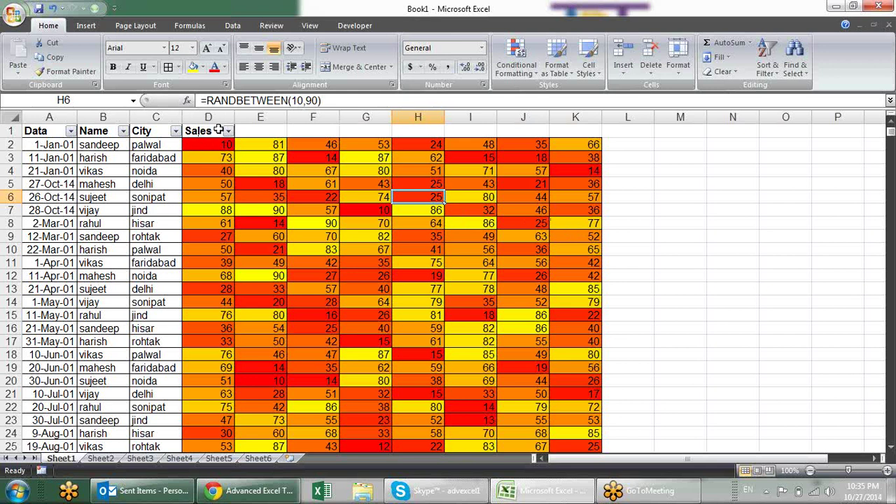
# Rename D1 to Sales1 and fill Sales2 through Sales8 across E1:K1.
pyautogui.doubleClick(220, 131)
pyautogui.write('1')
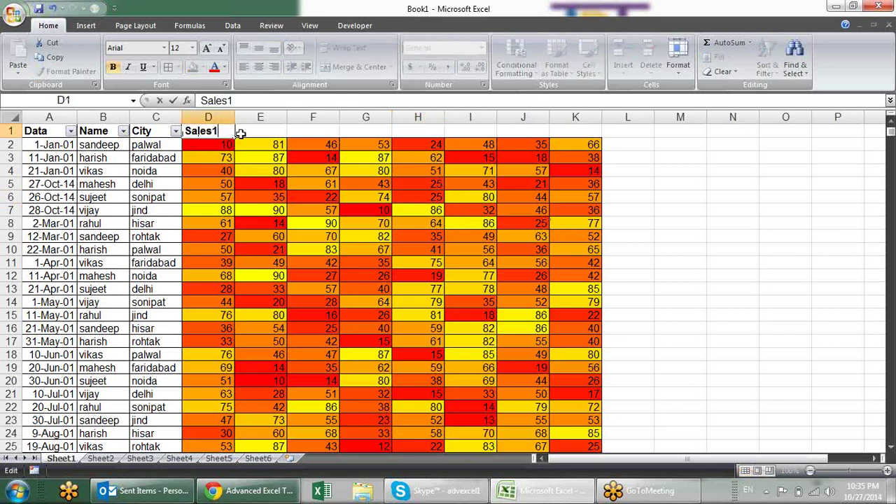
pyautogui.press('Return')
pyautogui.press('Up')
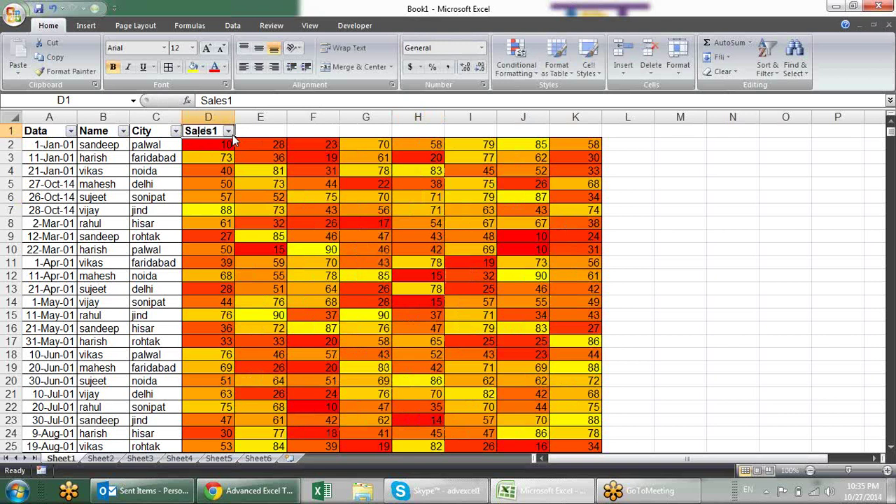
pyautogui.moveTo(233, 140); pyautogui.dragTo(590, 124)
pyautogui.click(254, 172)
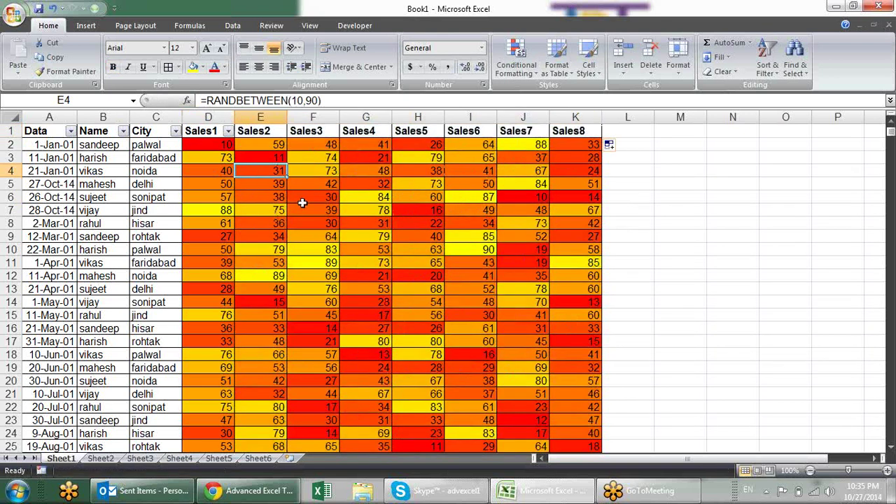
pyautogui.click(361, 199)
pyautogui.click(456, 198)
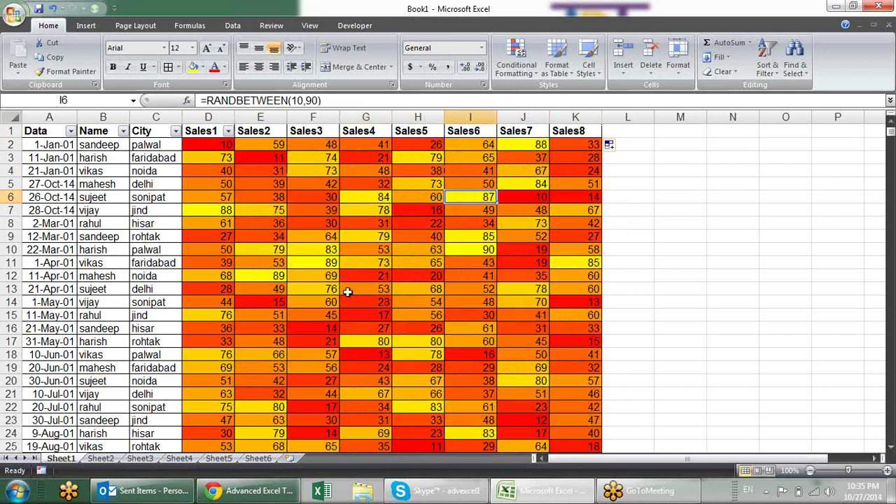
# Reapply the header filter with Ctrl+Shift+L so Sales1–Sales8 each get a filter arrow.
pyautogui.scroll(-6, 522, 237)
pyautogui.scroll(-6, 522, 238)
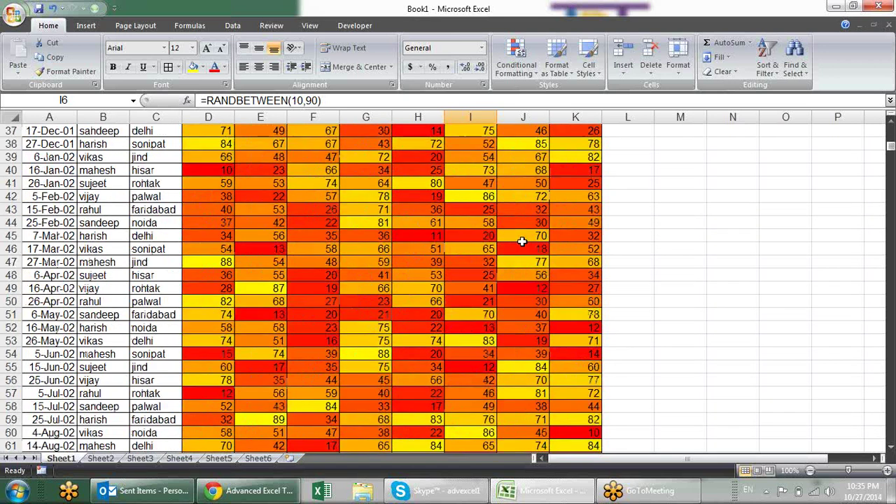
pyautogui.scroll(-3, 523, 239)
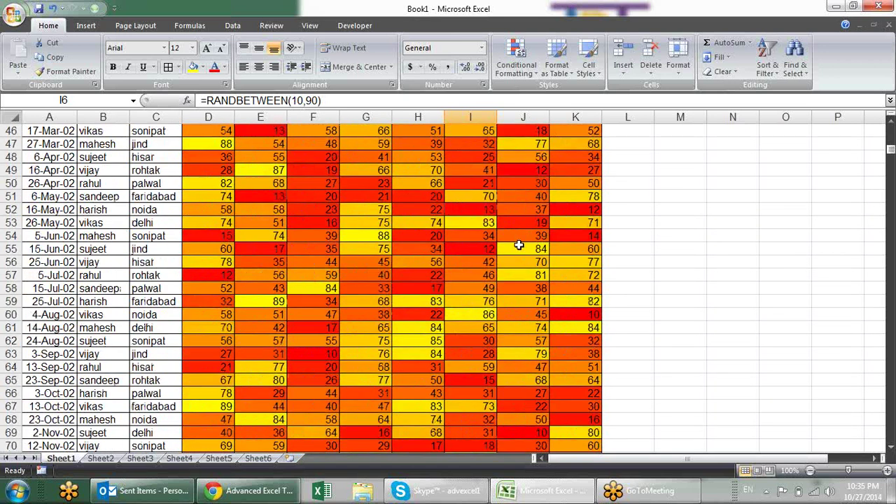
pyautogui.scroll(-1, 518, 260)
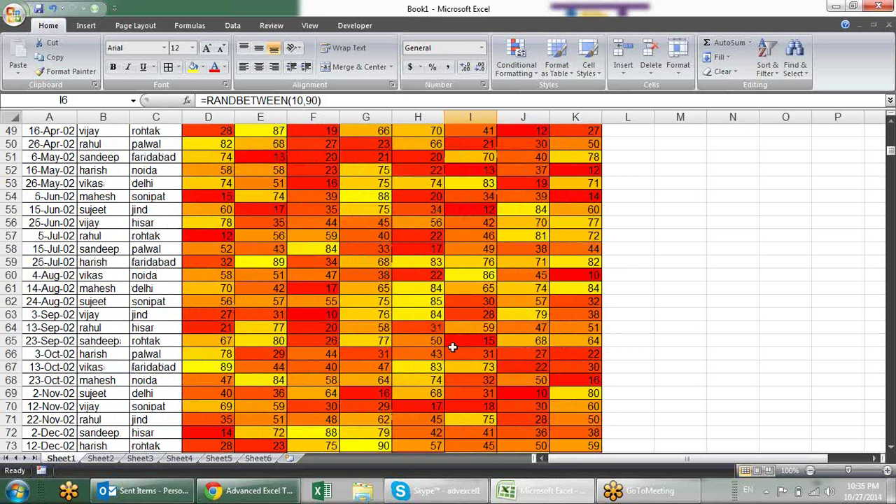
pyautogui.scroll(-4, 456, 344)
pyautogui.scroll(-1, 460, 343)
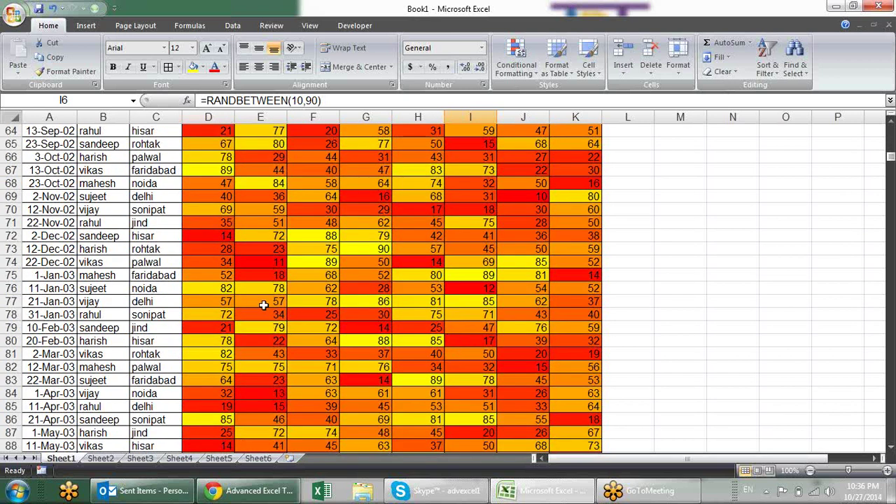
pyautogui.scroll(-5, 292, 355)
pyautogui.scroll(-2, 292, 356)
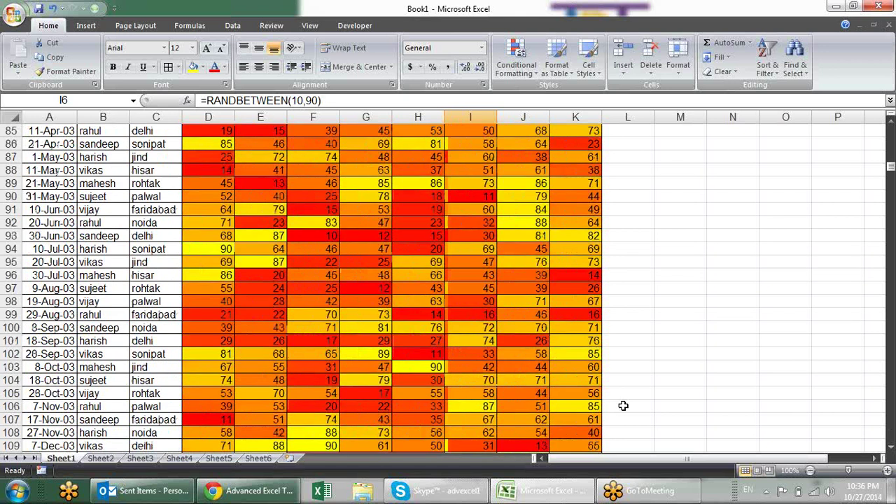
pyautogui.scroll(-2, 624, 407)
pyautogui.scroll(-3, 544, 366)
pyautogui.scroll(-3, 634, 334)
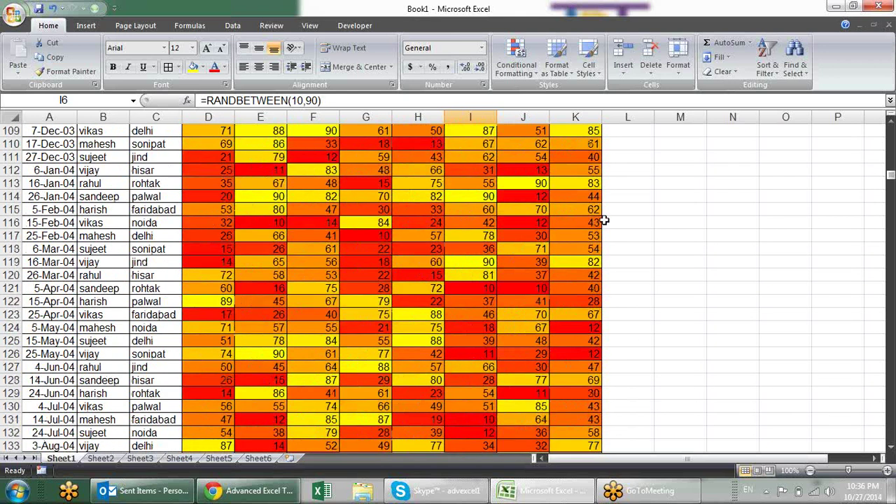
pyautogui.scroll(1, 523, 232)
pyautogui.scroll(7, 522, 232)
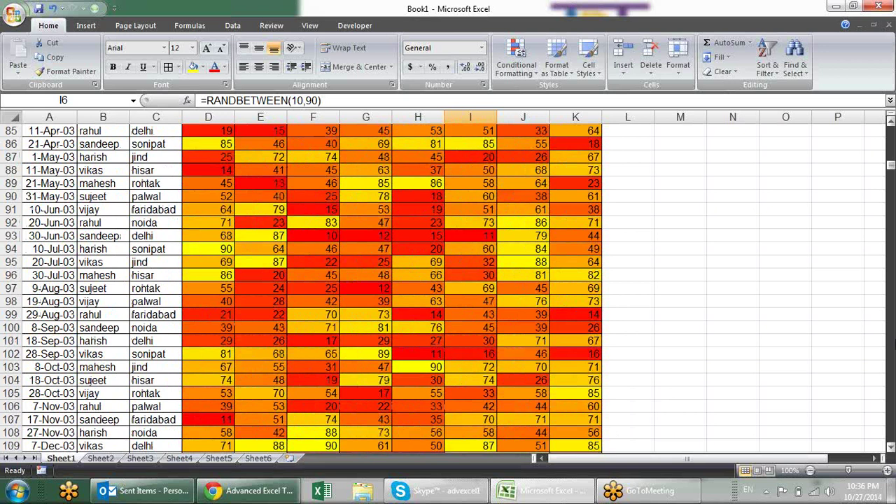
pyautogui.scroll(8, 523, 232)
pyautogui.scroll(10, 525, 181)
pyautogui.scroll(10, 526, 181)
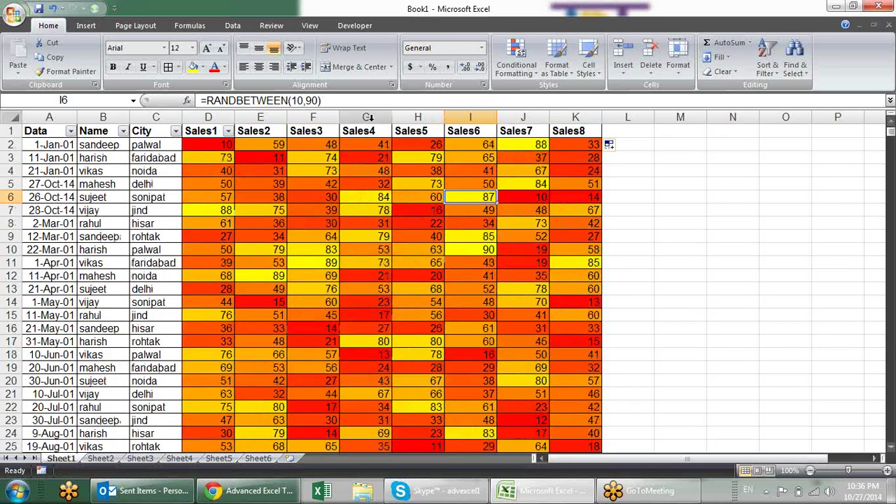
pyautogui.click(413, 133)
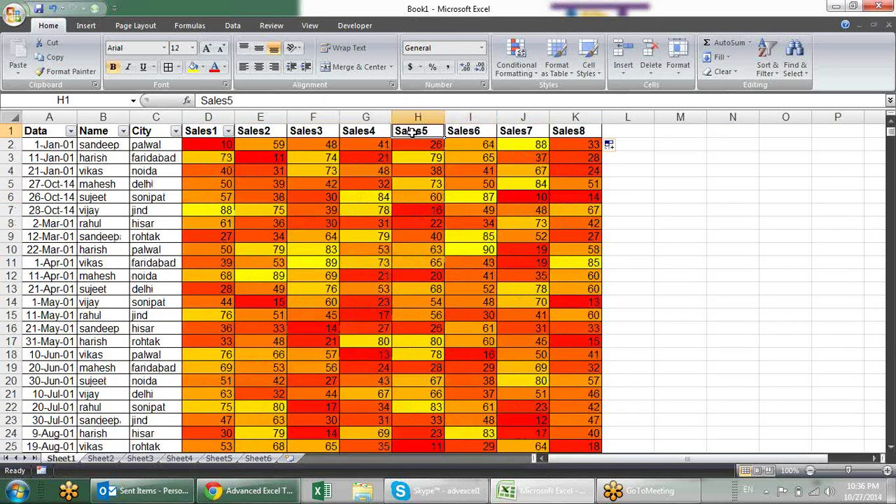
pyautogui.hotkey('ctrl', 'shift', 'l')
pyautogui.hotkey('ctrl', 'shift', 'l')
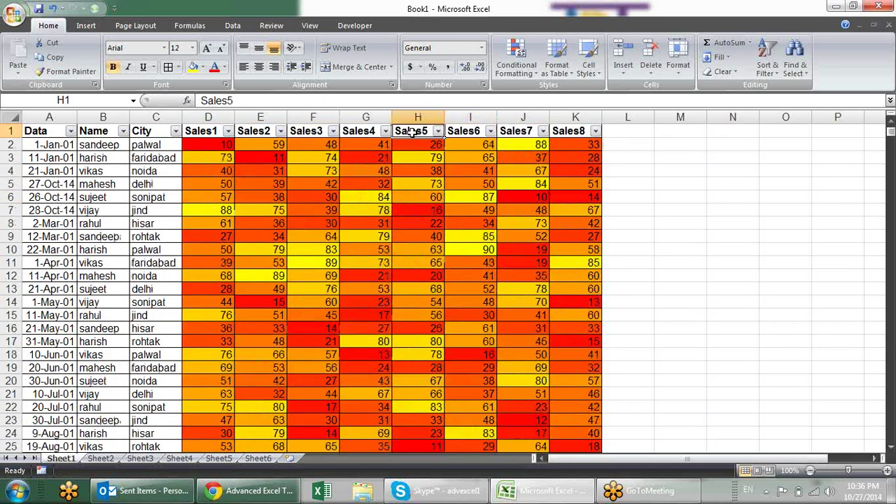
pyautogui.click(212, 147)
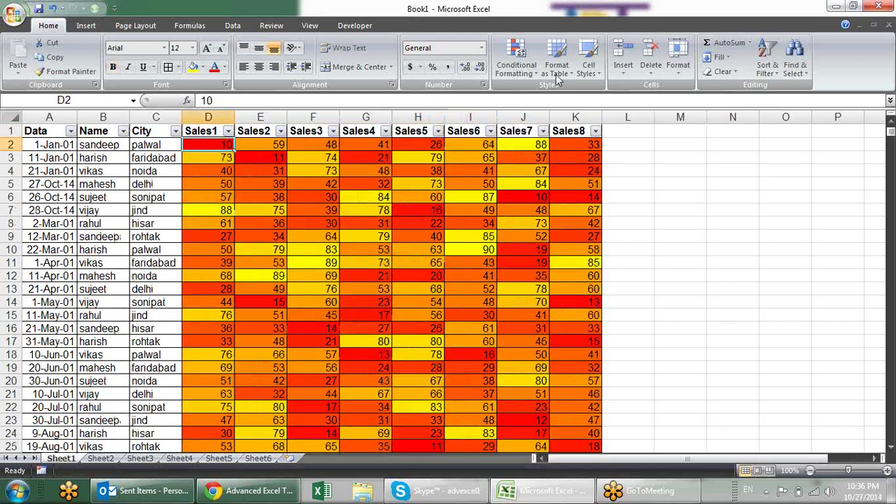
# Clear the colour-scale rules from the entire sheet, then select Sales1 from D2 to the last row.
pyautogui.click(522, 66)
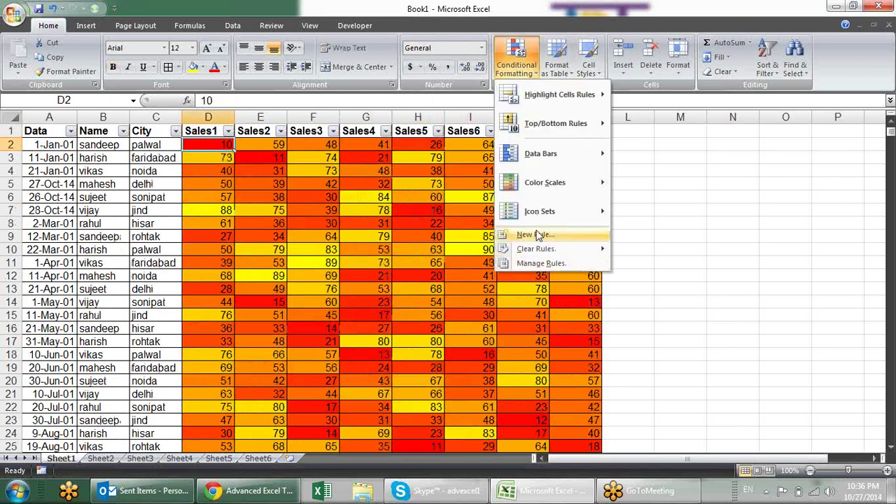
pyautogui.click(323, 184)
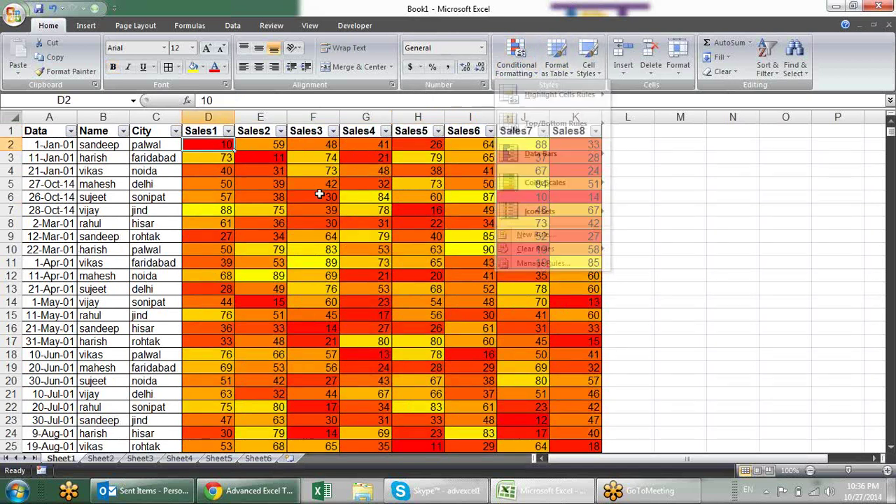
pyautogui.click(535, 65)
pyautogui.moveTo(581, 249)
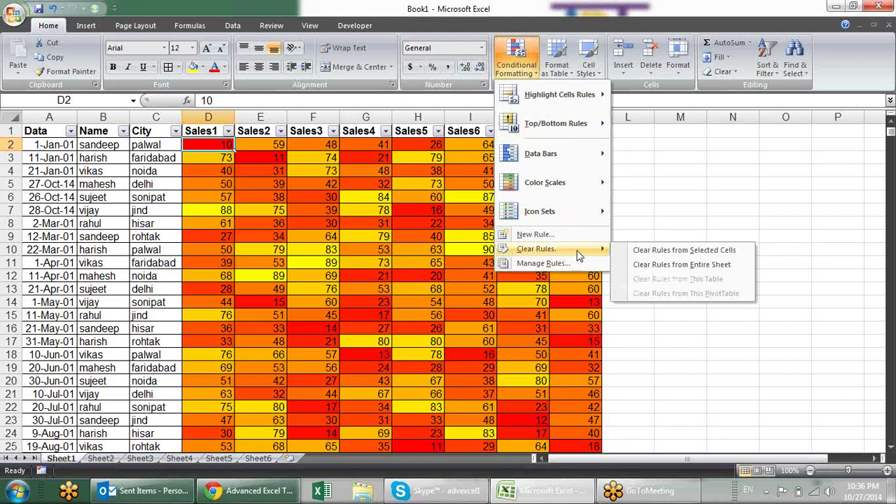
pyautogui.click(657, 265)
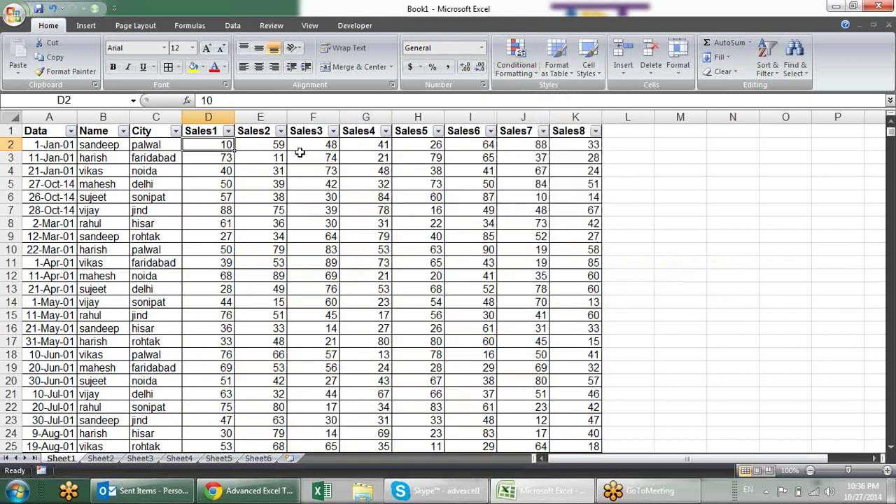
pyautogui.hotkey('ctrl', 'shift', 'Down')
# Start a new formatting rule, trying Number then Lowest Value as the minimum type.
pyautogui.click(538, 70)
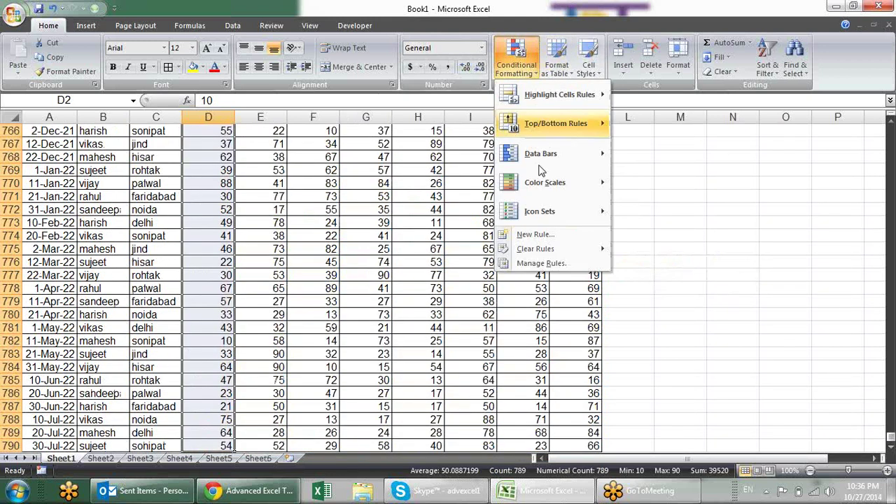
pyautogui.click(527, 234)
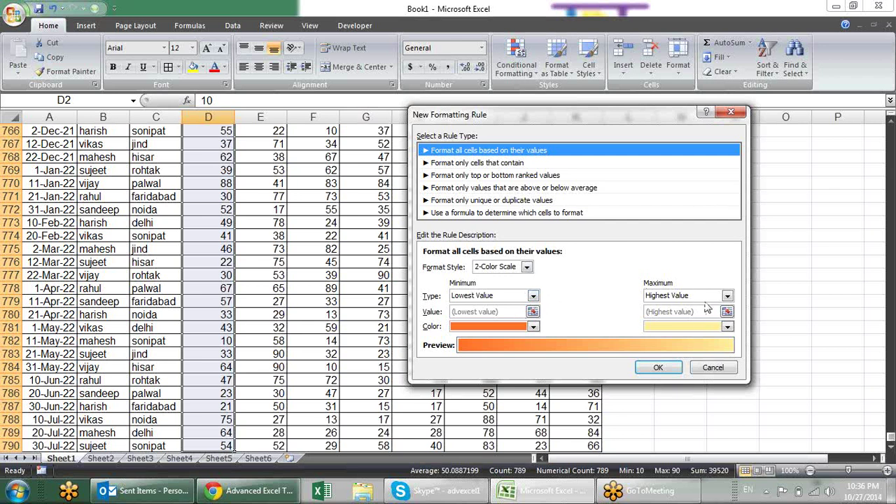
pyautogui.click(533, 295)
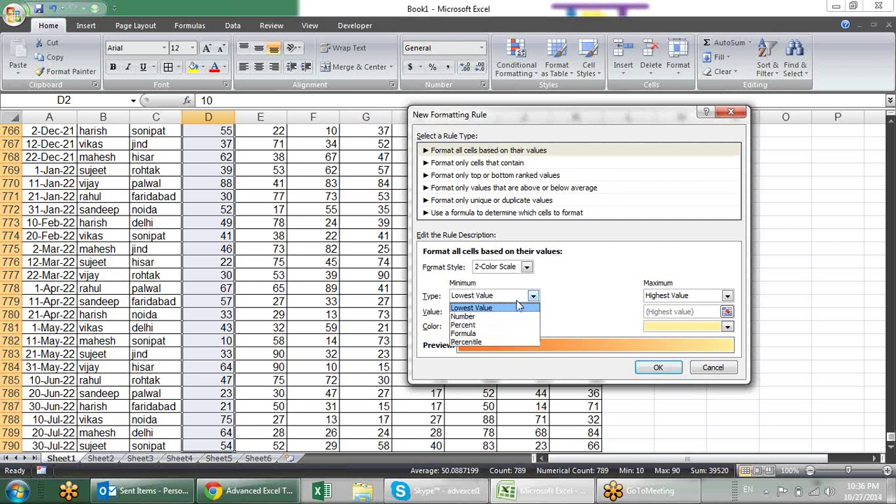
pyautogui.click(510, 323)
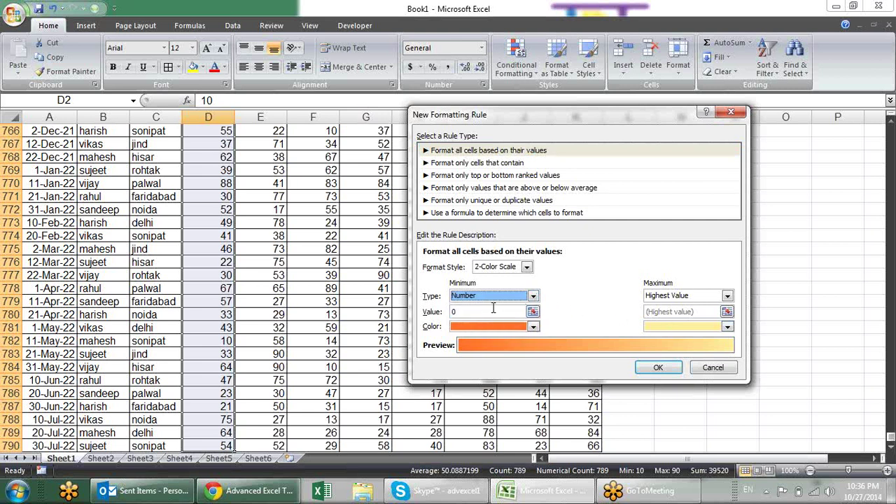
pyautogui.click(535, 297)
pyautogui.click(531, 308)
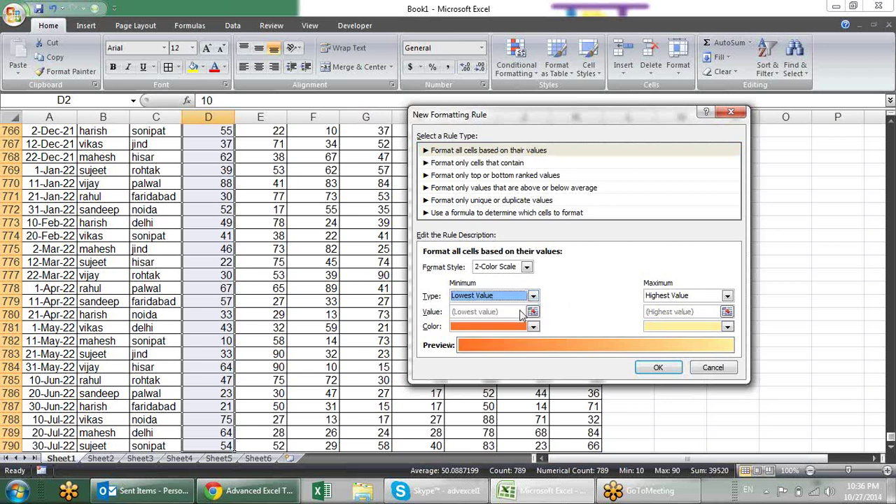
# Switch the format style from 3-Color Scale to Data Bar and tick Show Bar Only.
pyautogui.click(527, 267)
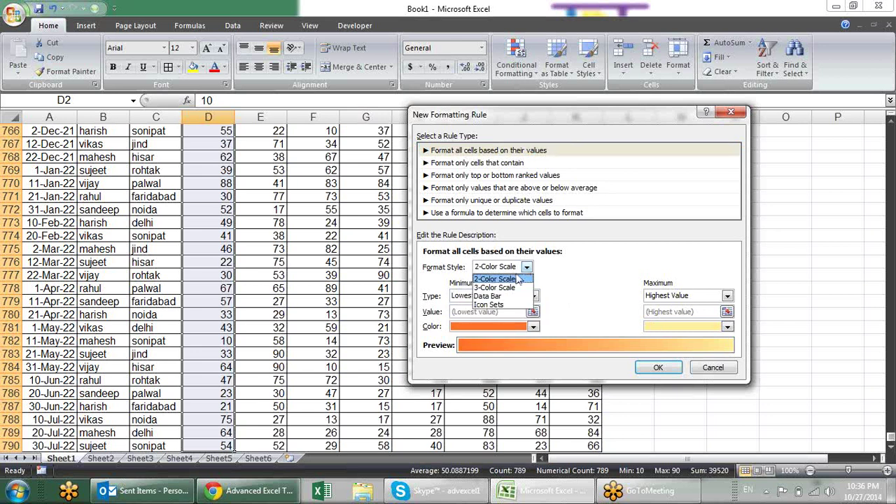
pyautogui.click(516, 287)
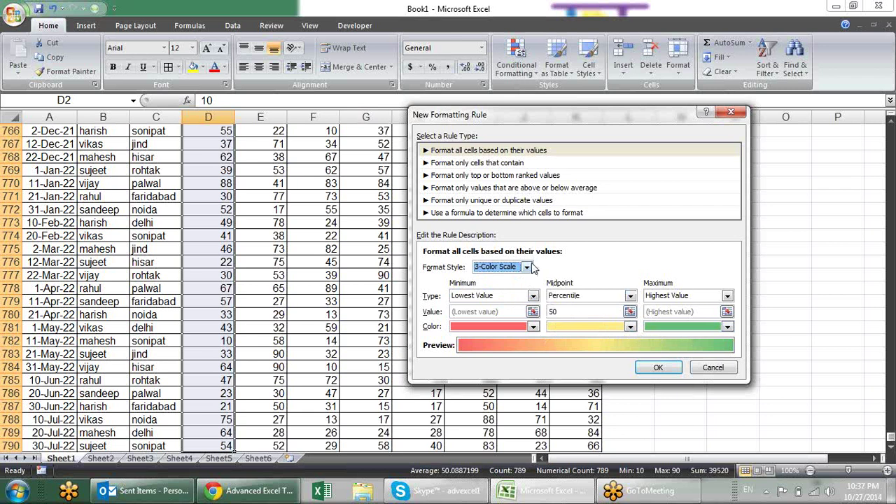
pyautogui.click(526, 269)
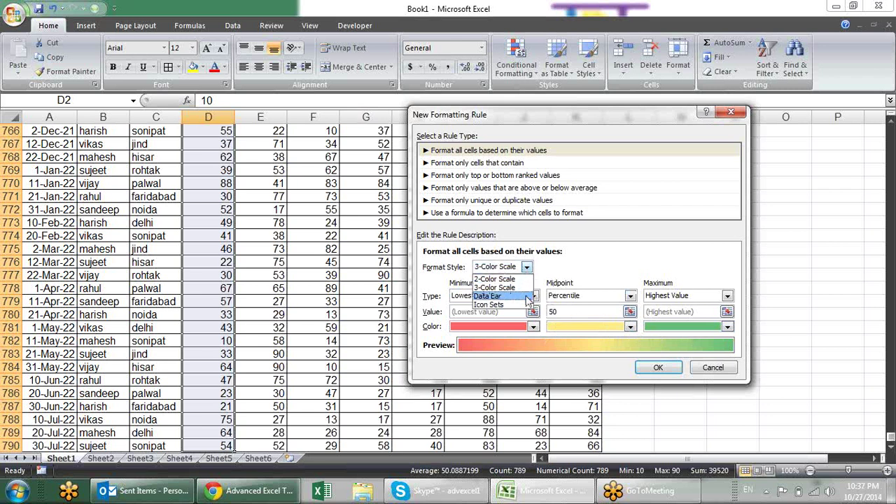
pyautogui.click(501, 297)
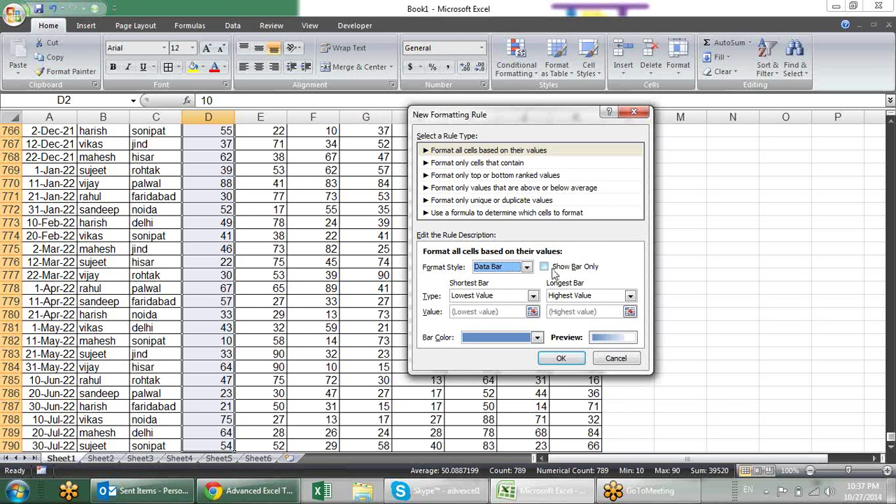
pyautogui.click(555, 269)
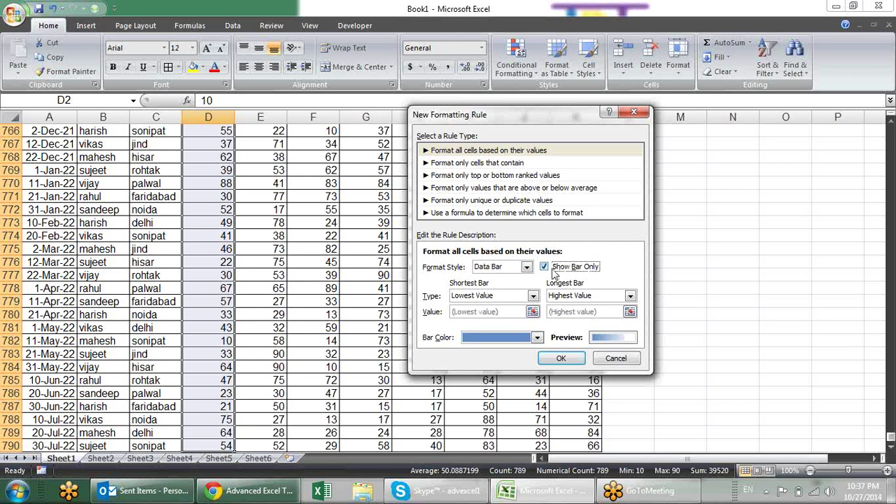
# Apply the bar-only data bar rule to Sales1 and return to the top rows.
pyautogui.click(576, 367)
pyautogui.scroll(7, 220, 196)
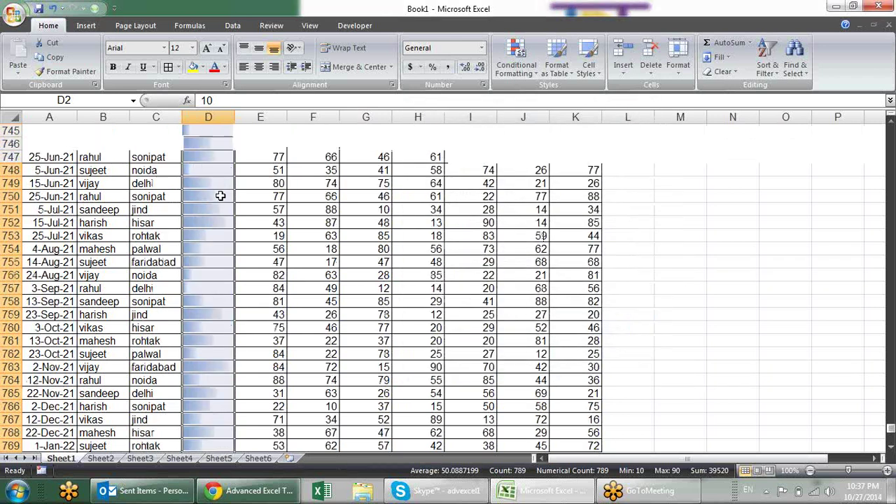
pyautogui.scroll(5, 220, 196)
pyautogui.scroll(9, 220, 196)
pyautogui.scroll(5, 220, 196)
pyautogui.click(220, 196)
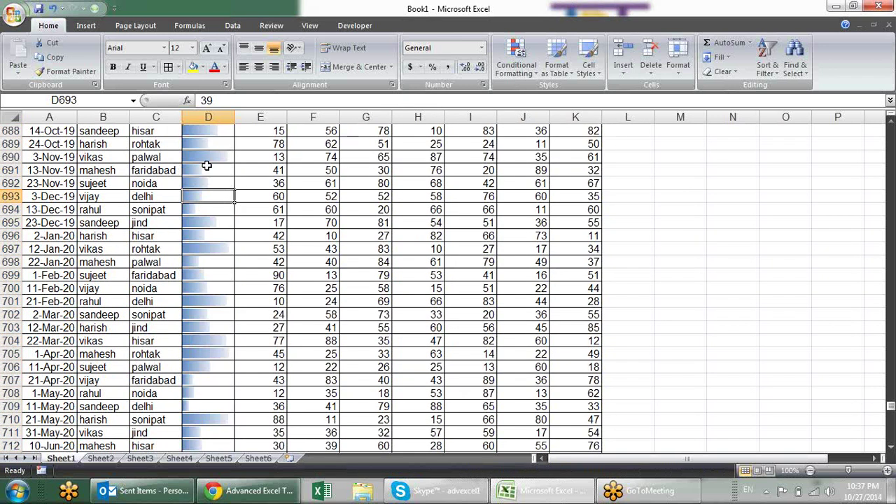
pyautogui.scroll(7, 187, 257)
pyautogui.scroll(9, 187, 258)
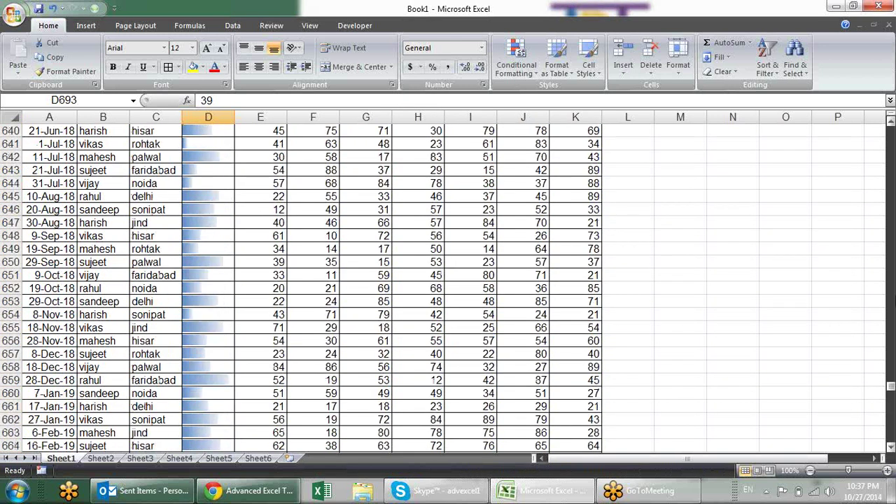
pyautogui.moveTo(891, 389); pyautogui.dragTo(891, 133)
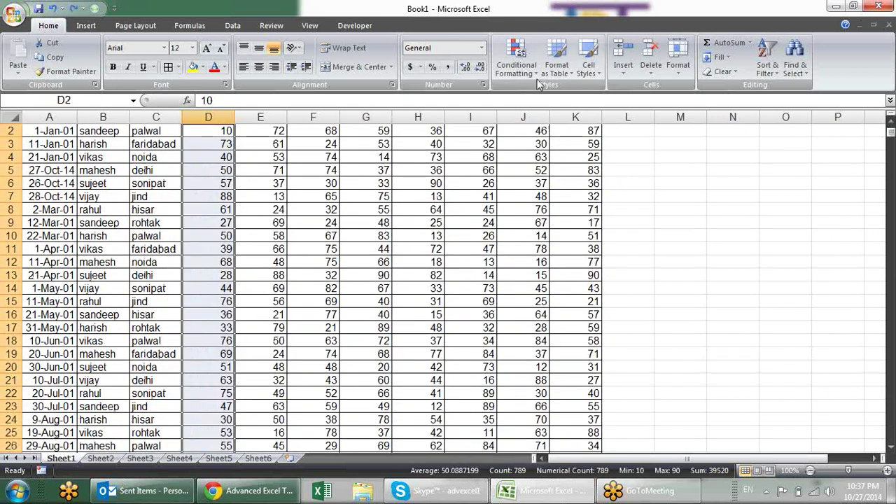
# Create a new Icon Sets rule for Sales1 using the 3 Symbols (Circled) style instead of 3 Signs.
pyautogui.click(497, 73)
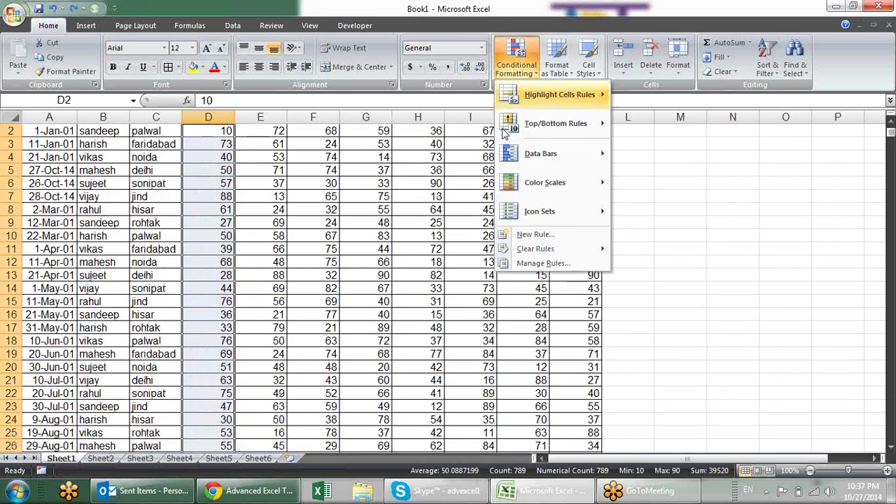
pyautogui.click(536, 236)
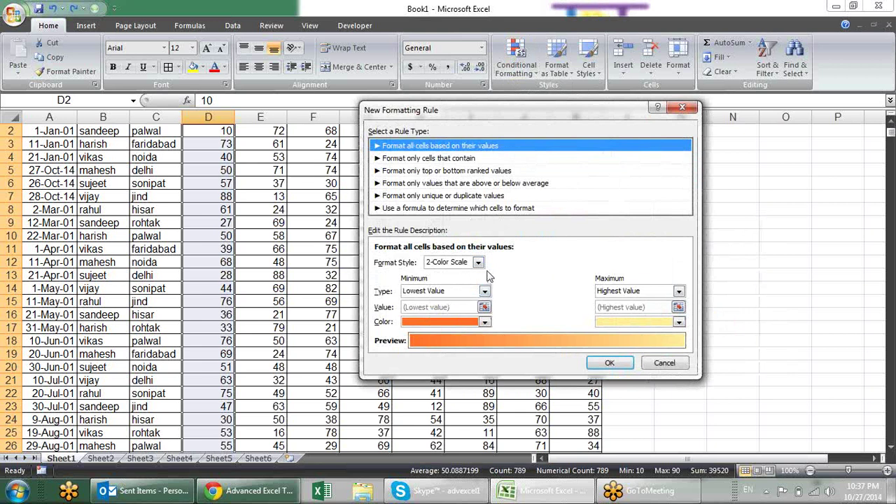
pyautogui.click(478, 262)
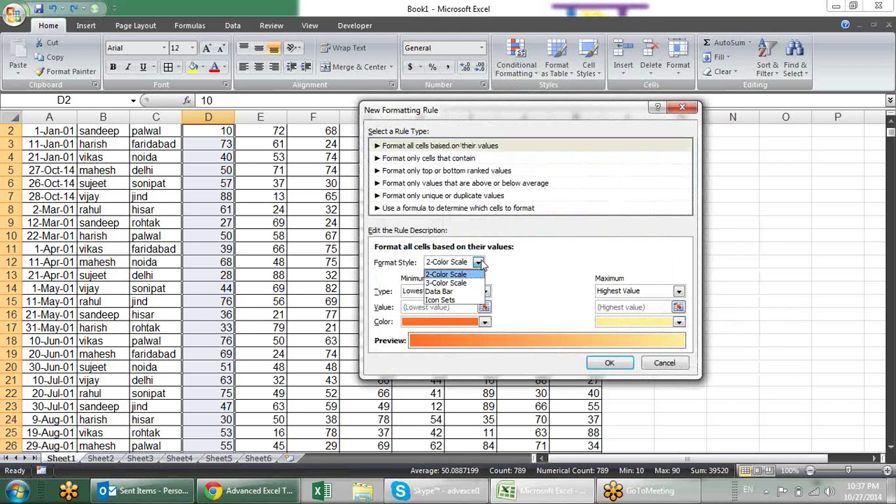
pyautogui.click(462, 301)
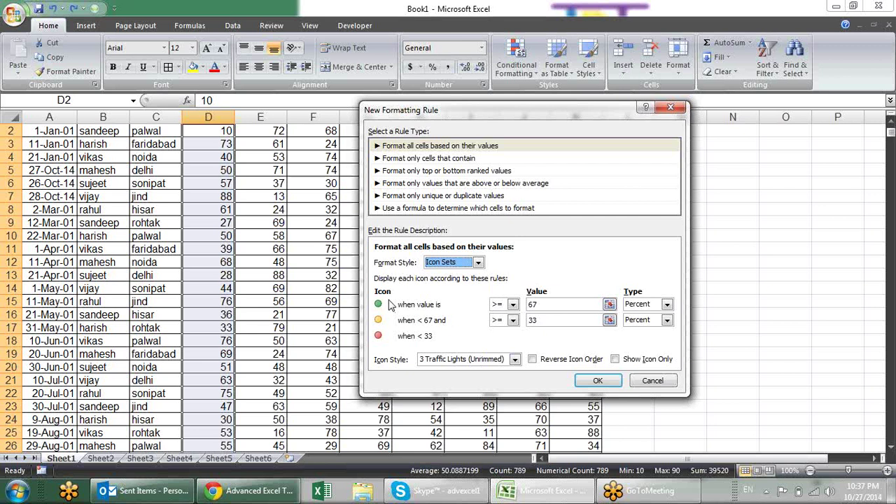
pyautogui.click(515, 360)
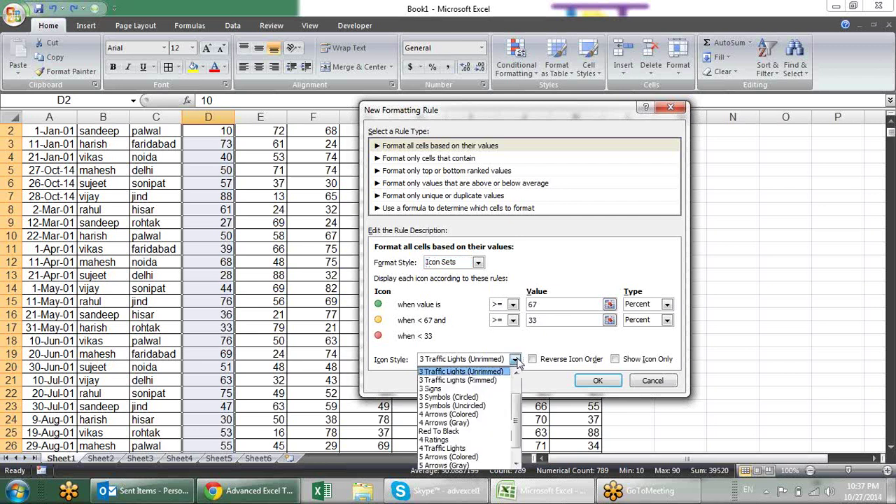
pyautogui.click(497, 388)
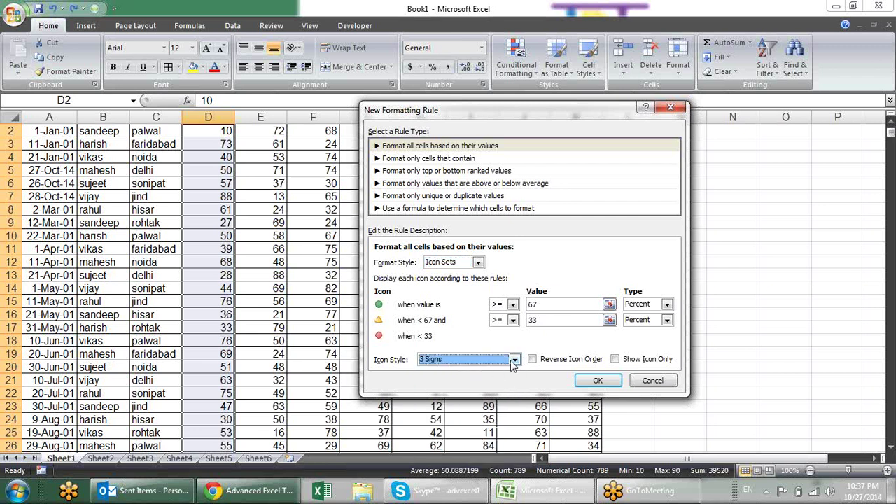
pyautogui.click(515, 359)
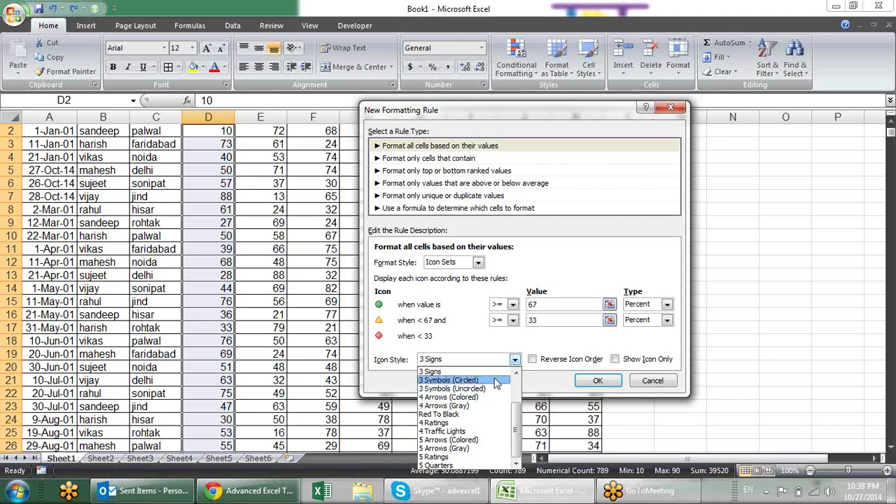
pyautogui.click(496, 380)
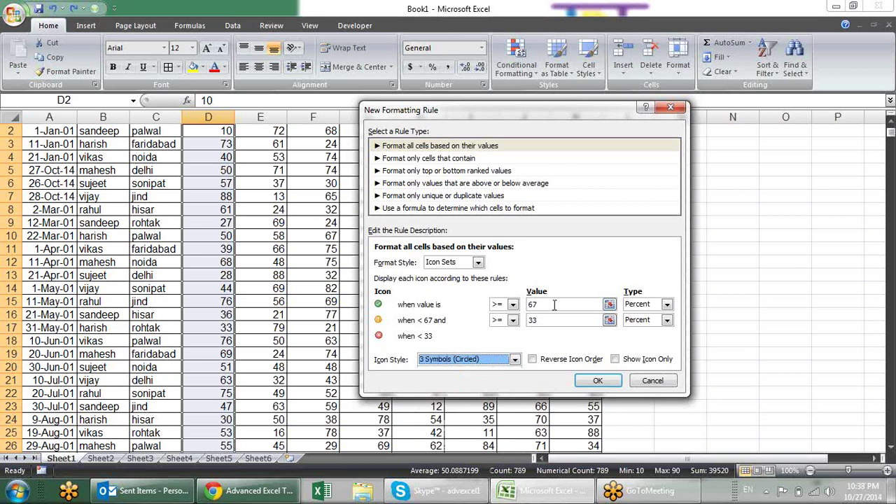
# Set the icon thresholds to Number type with values 71 and 51.
pyautogui.doubleClick(554, 304)
pyautogui.write('70')
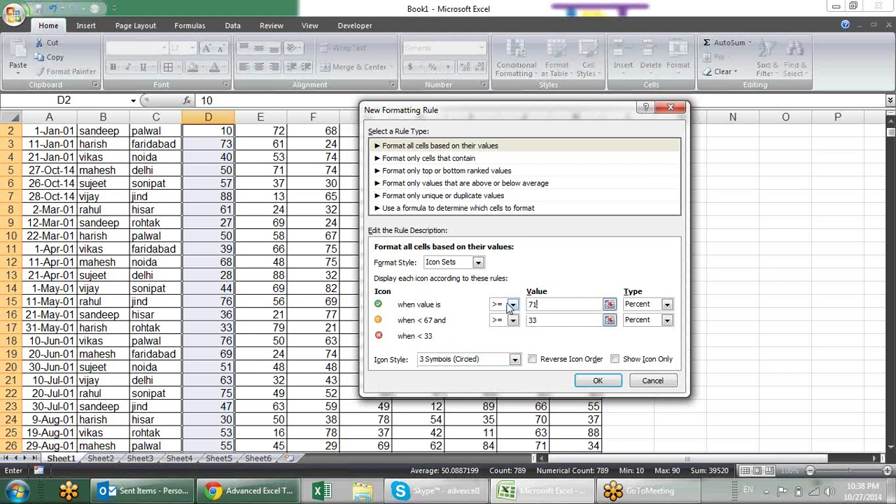
pyautogui.click(668, 305)
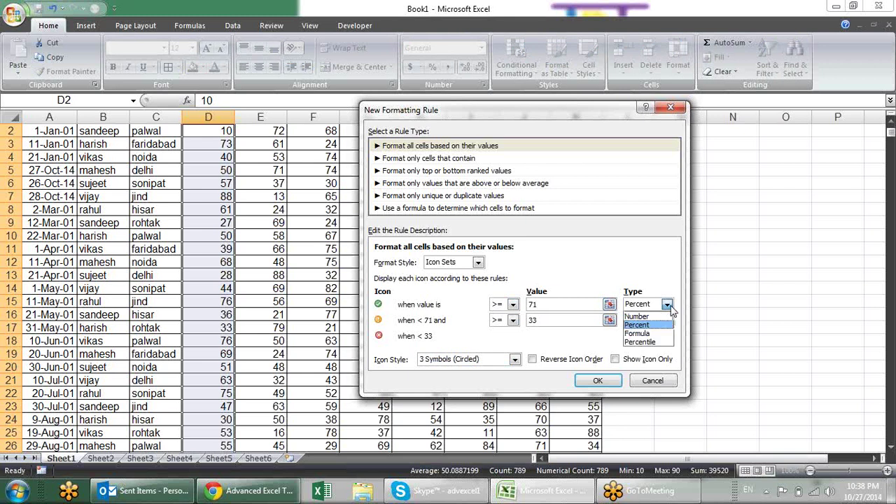
pyautogui.click(635, 313)
pyautogui.doubleClick(560, 303)
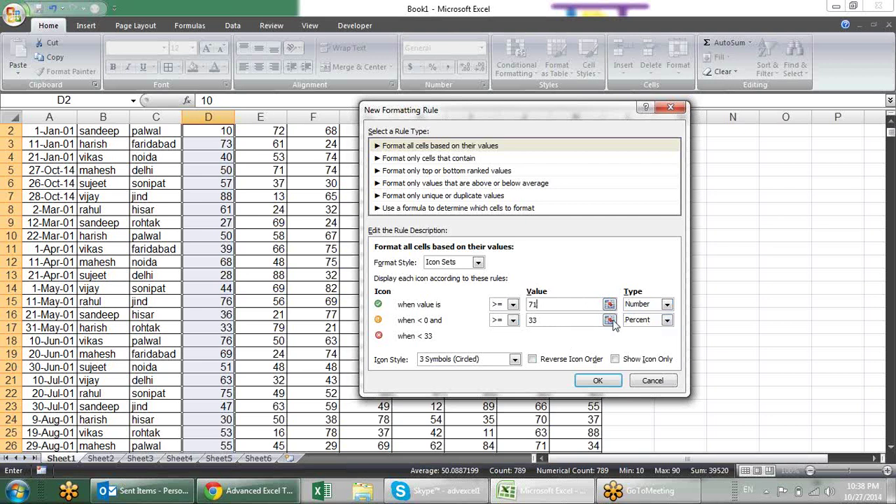
pyautogui.click(669, 321)
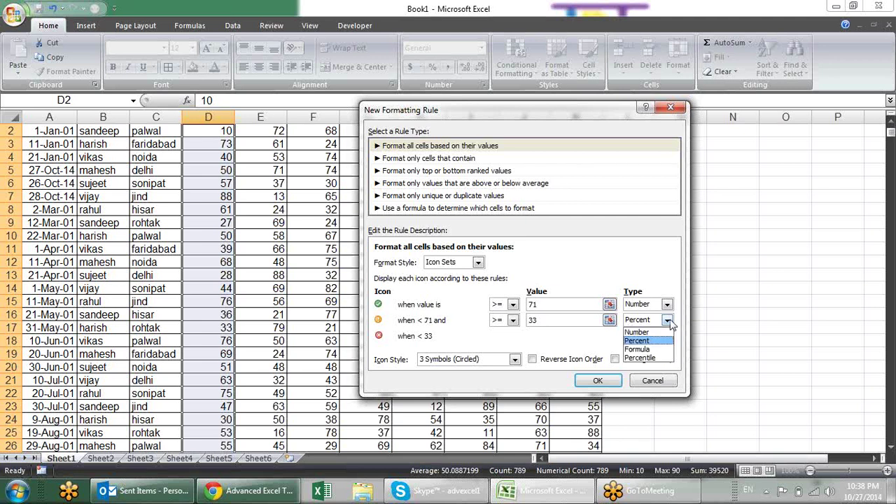
pyautogui.click(656, 333)
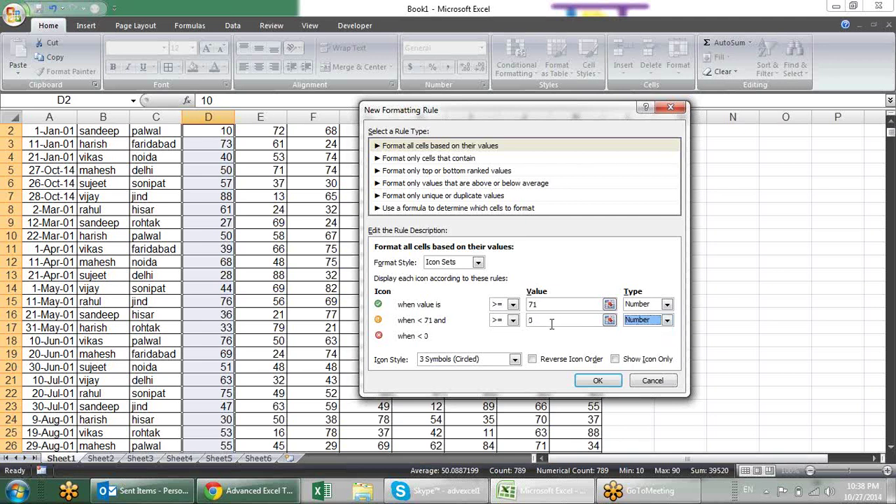
pyautogui.click(552, 324)
pyautogui.write('51')
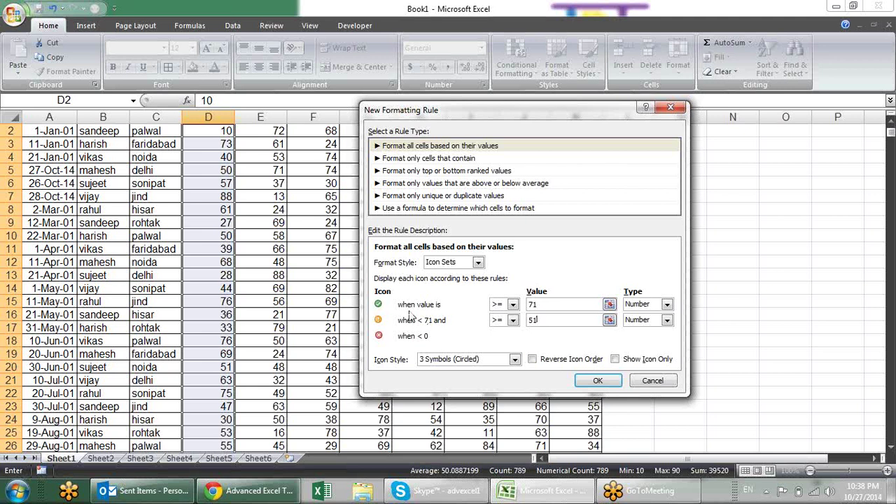
# Keep the original icon order, tick Show Icon Only, and apply the rule.
pyautogui.click(532, 359)
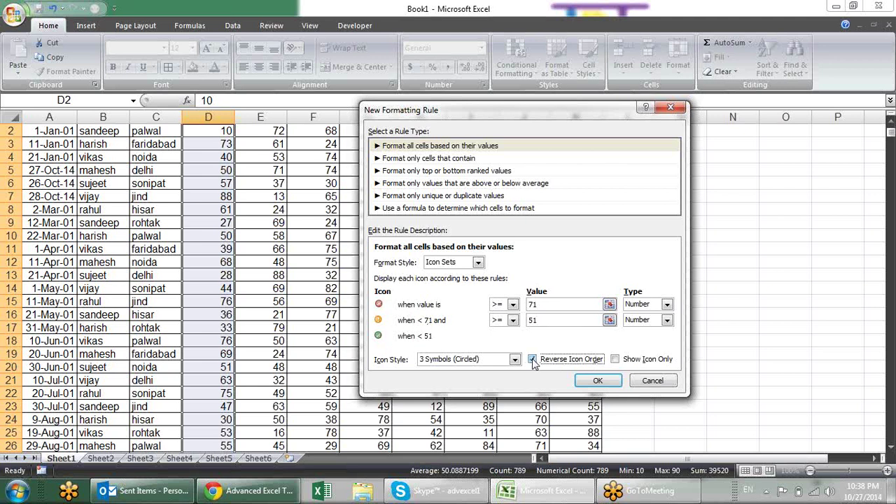
pyautogui.click(533, 359)
pyautogui.click(533, 359)
pyautogui.click(533, 359)
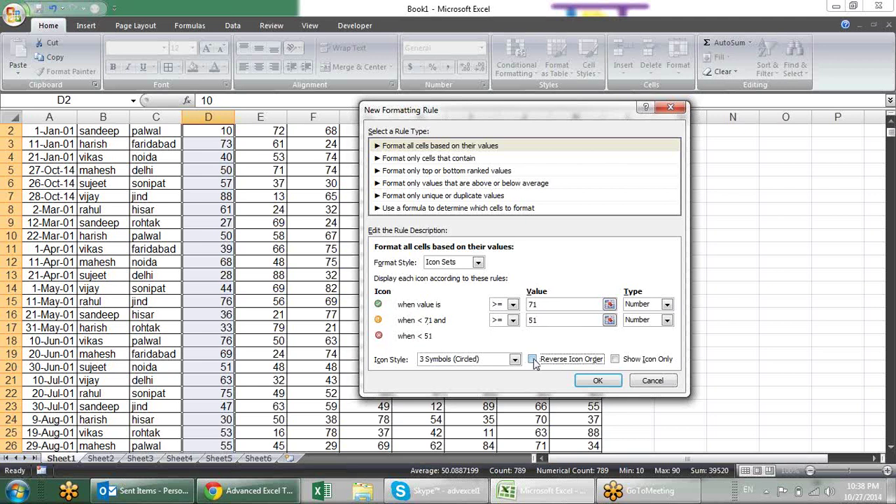
pyautogui.click(615, 360)
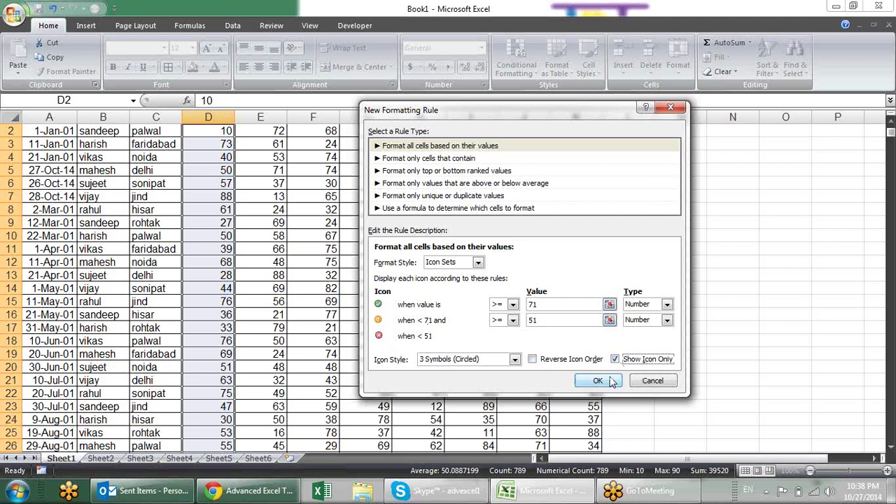
pyautogui.click(599, 381)
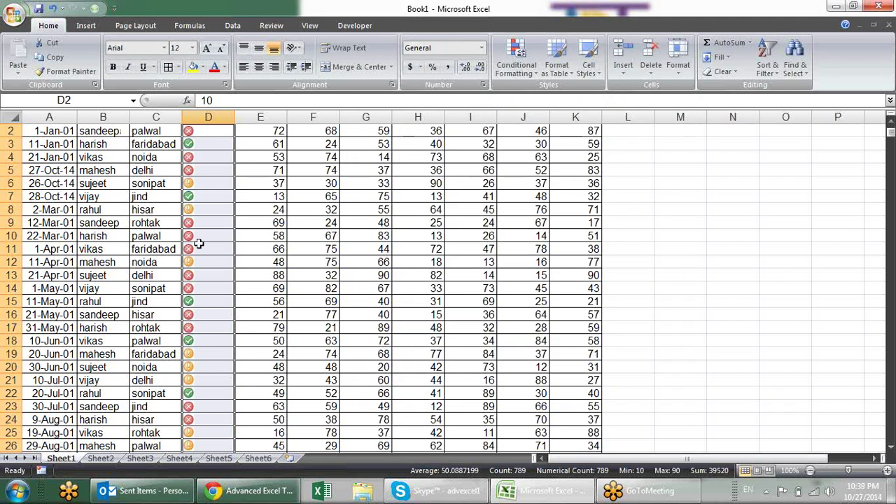
# Replace the circled icons with the 3 Symbols (Uncircled) set and view the Rules Manager.
pyautogui.hotkey('ctrl', 'z')
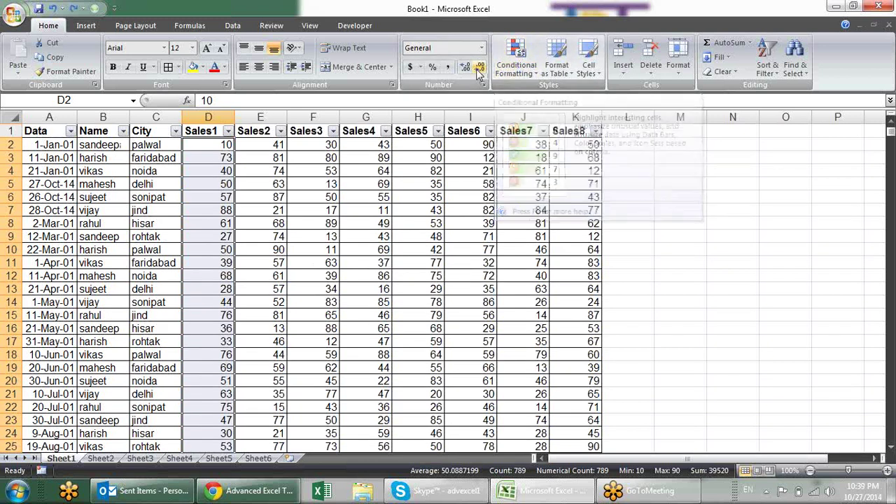
pyautogui.click(517, 66)
pyautogui.moveTo(564, 155)
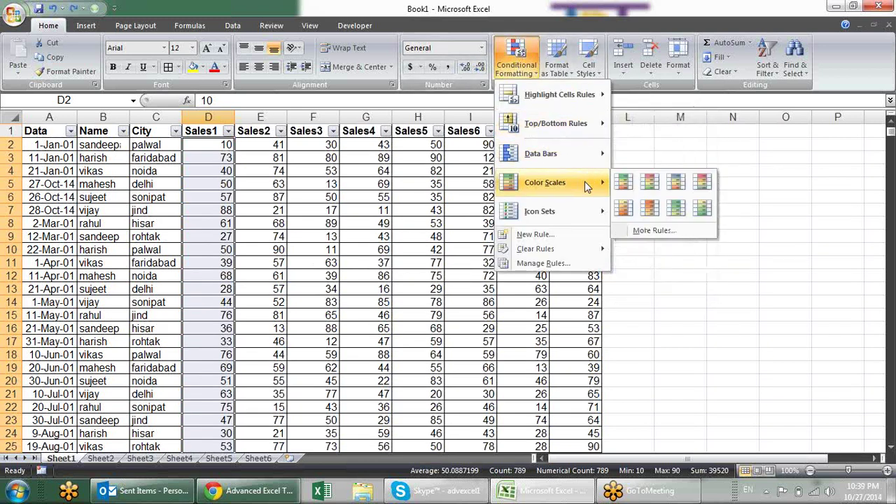
pyautogui.moveTo(586, 211)
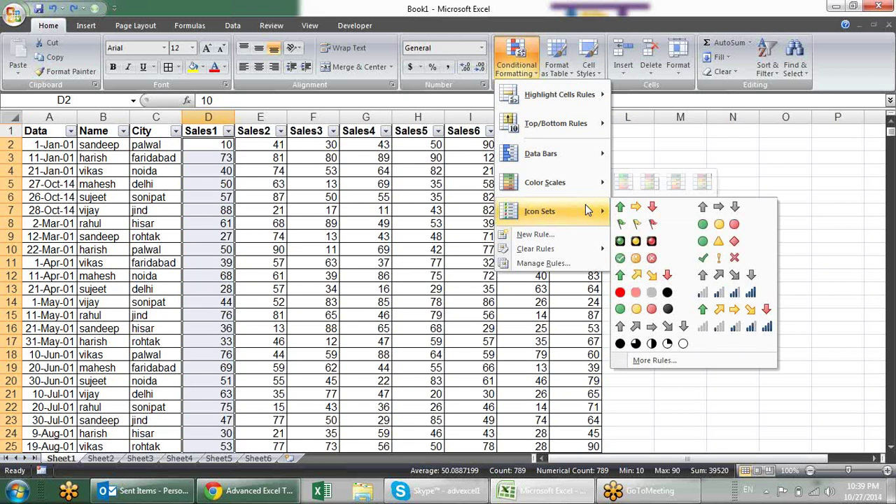
pyautogui.click(719, 258)
pyautogui.click(513, 70)
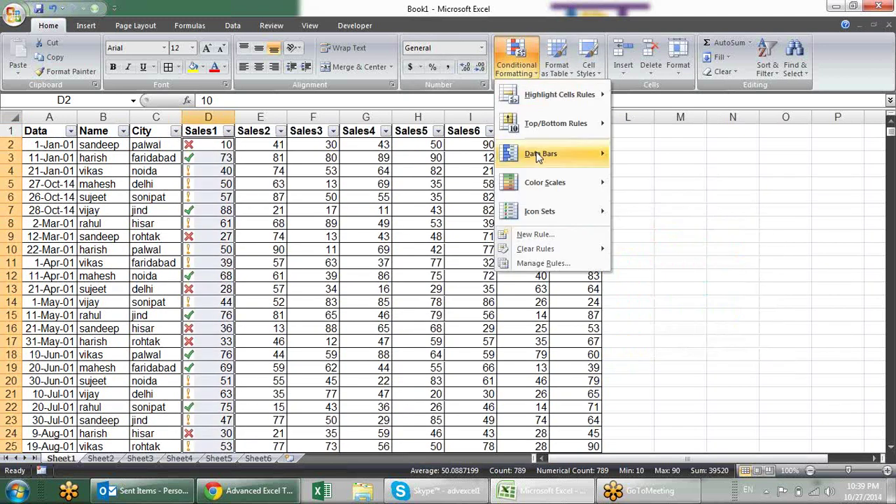
pyautogui.click(541, 263)
# Edit the Icon Set rule, explore its style and rule-type options, then cancel both dialogs.
pyautogui.click(404, 234)
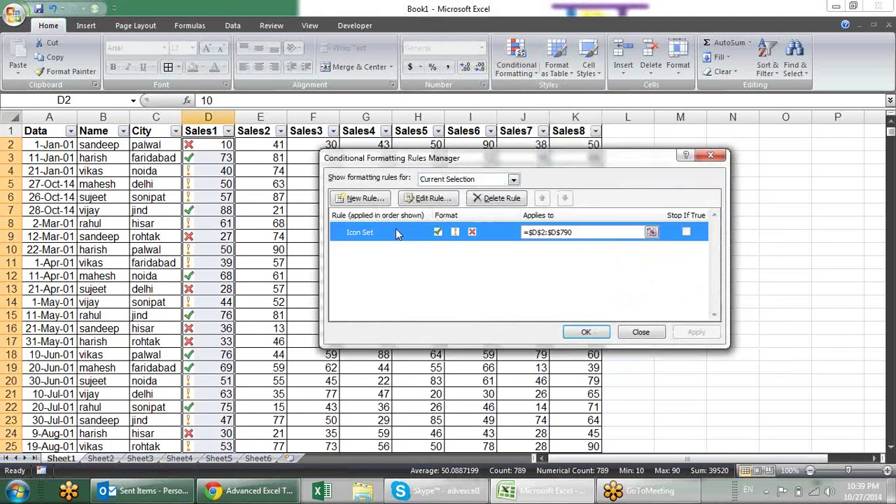
pyautogui.click(431, 200)
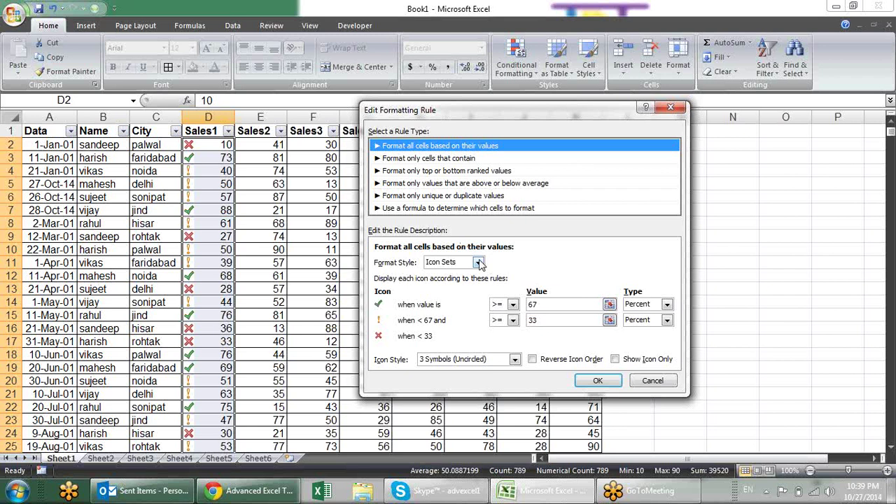
pyautogui.click(479, 263)
pyautogui.click(479, 264)
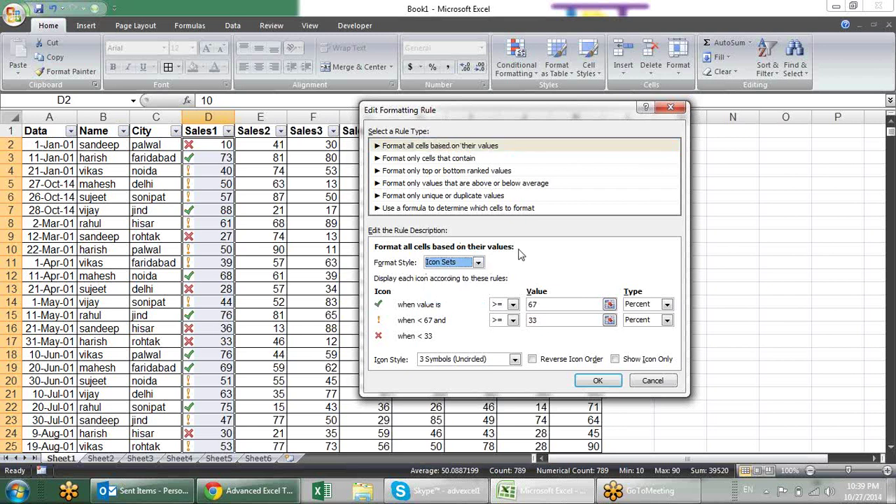
pyautogui.click(474, 162)
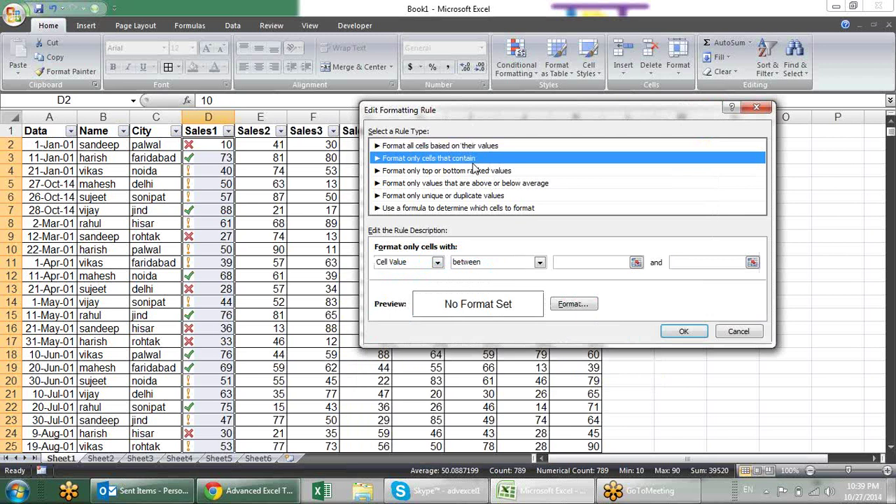
pyautogui.press('Escape')
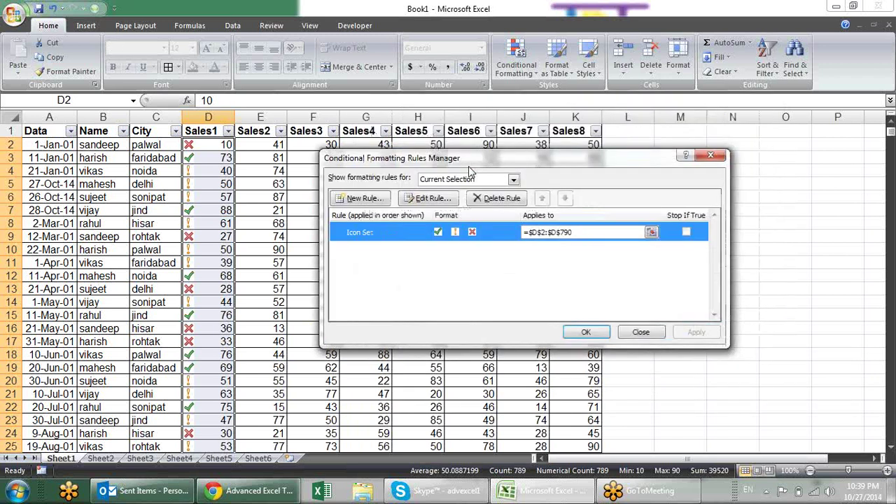
pyautogui.press('Escape')
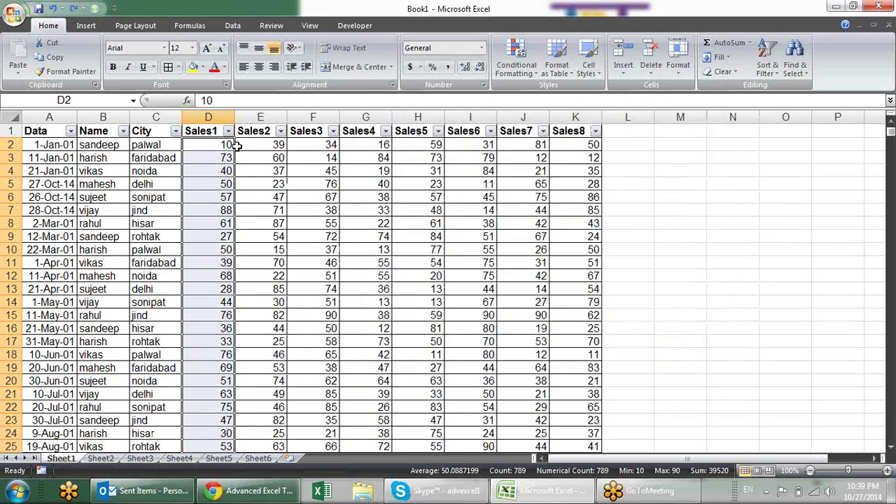
# Select B2 down to the last name with Ctrl+Shift+Down and bring up Conditional Formatting.
pyautogui.click(94, 143)
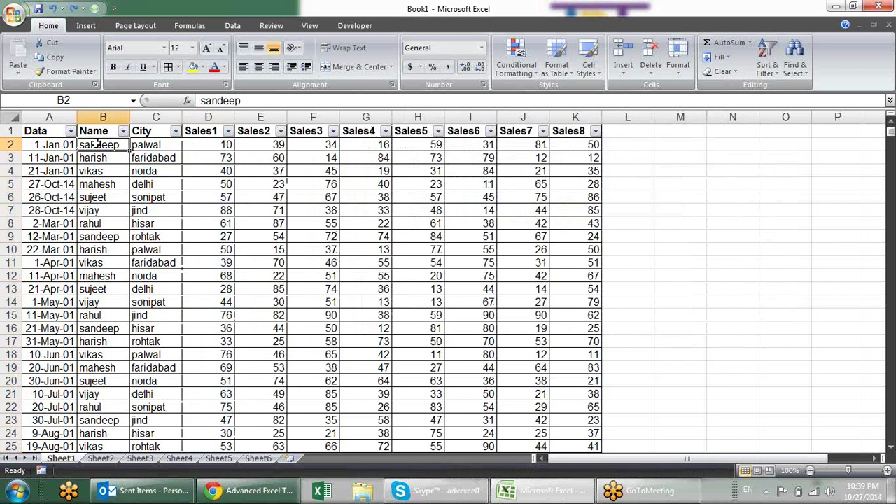
pyautogui.hotkey('ctrl', 'shift', 'Down')
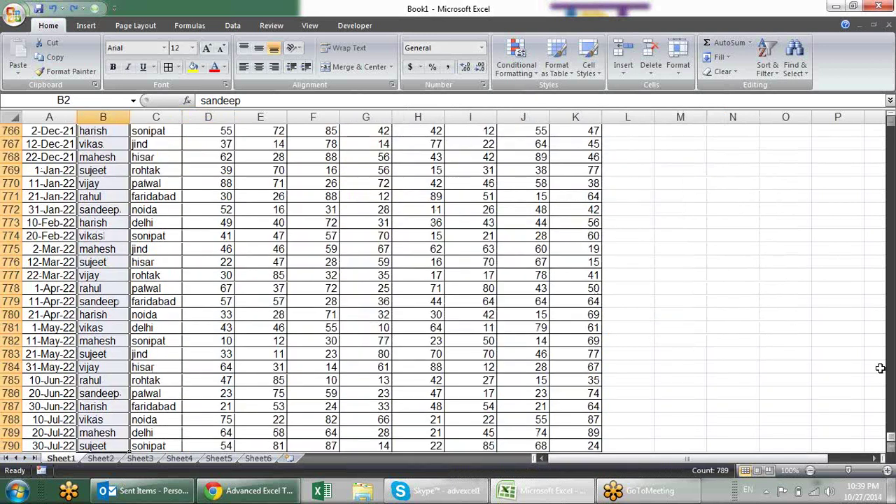
pyautogui.moveTo(891, 439); pyautogui.dragTo(892, 133)
pyautogui.click(531, 56)
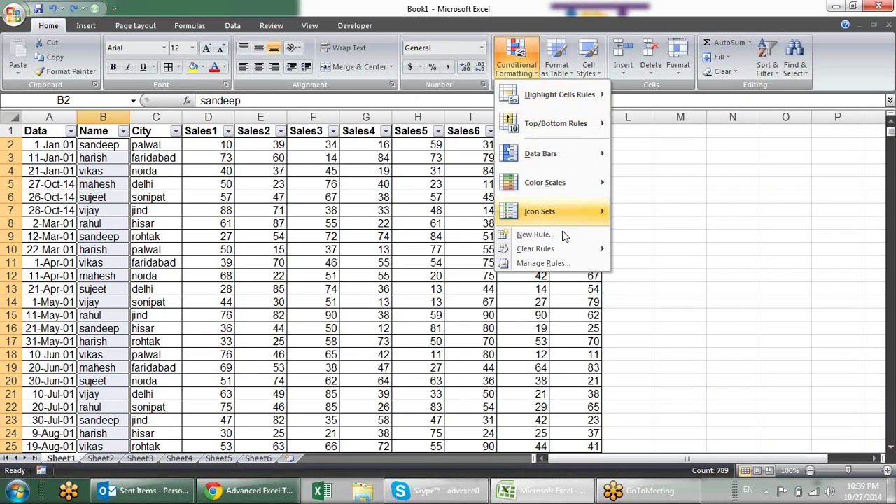
# Create a rule for cells whose Specific Text begins with 's'.
pyautogui.click(533, 234)
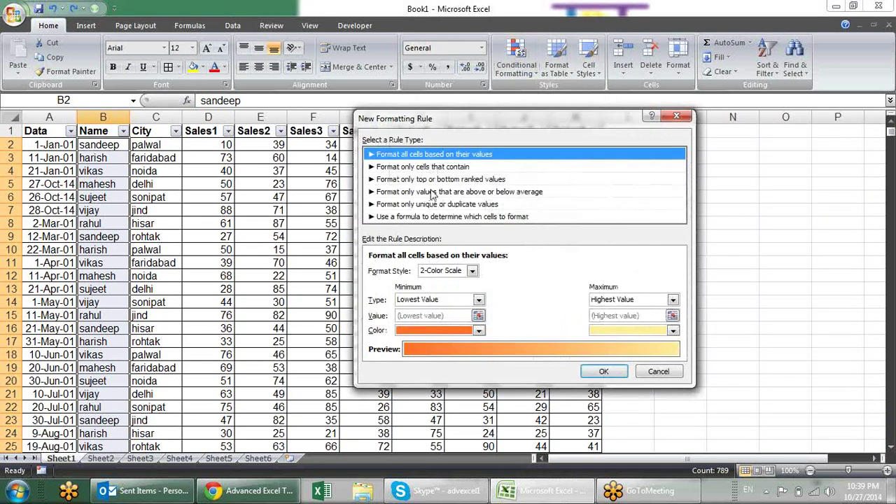
pyautogui.click(434, 168)
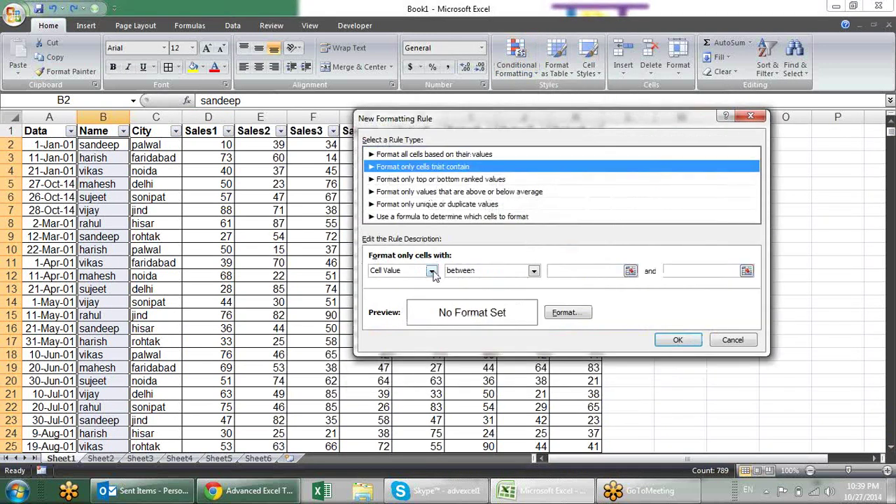
pyautogui.click(432, 272)
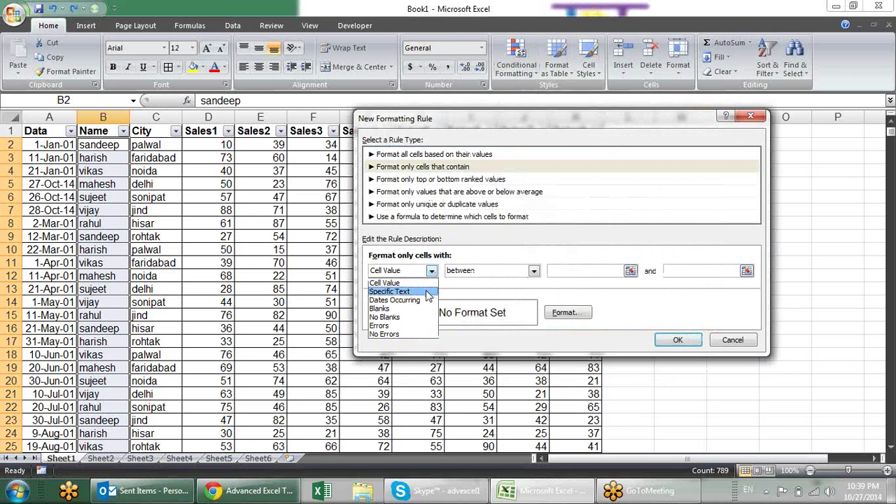
pyautogui.click(427, 291)
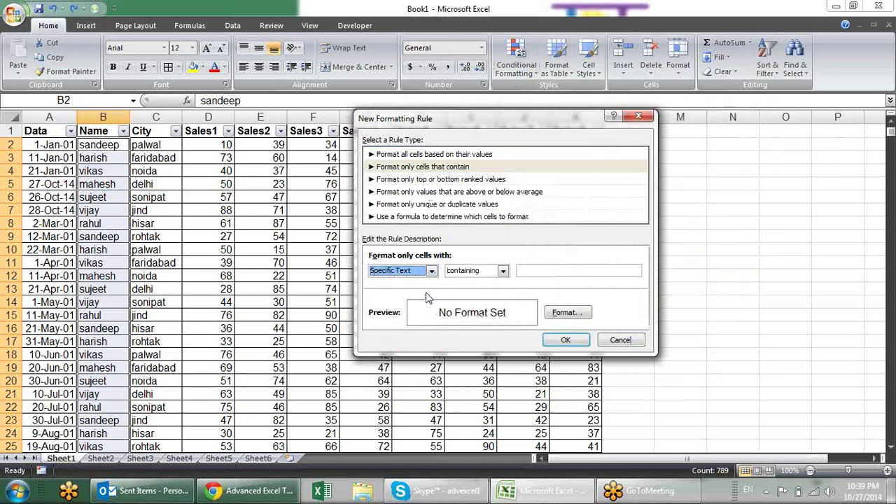
pyautogui.click(503, 272)
pyautogui.click(490, 292)
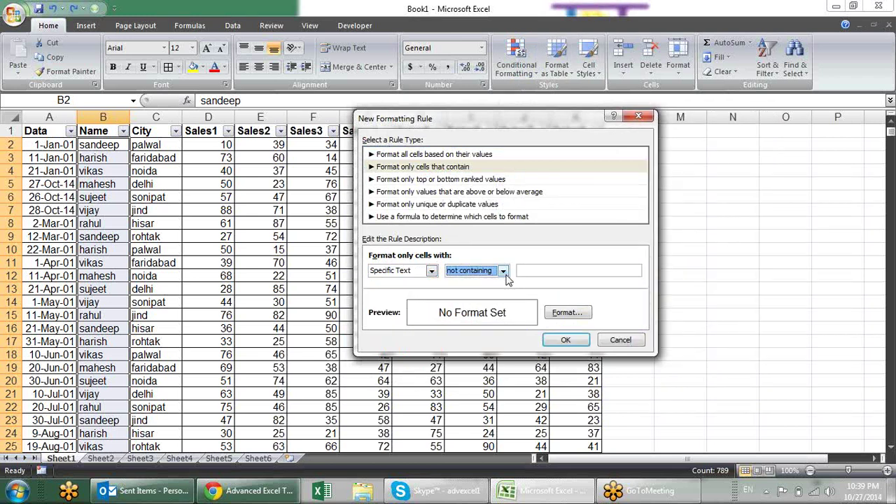
pyautogui.click(503, 272)
pyautogui.click(536, 272)
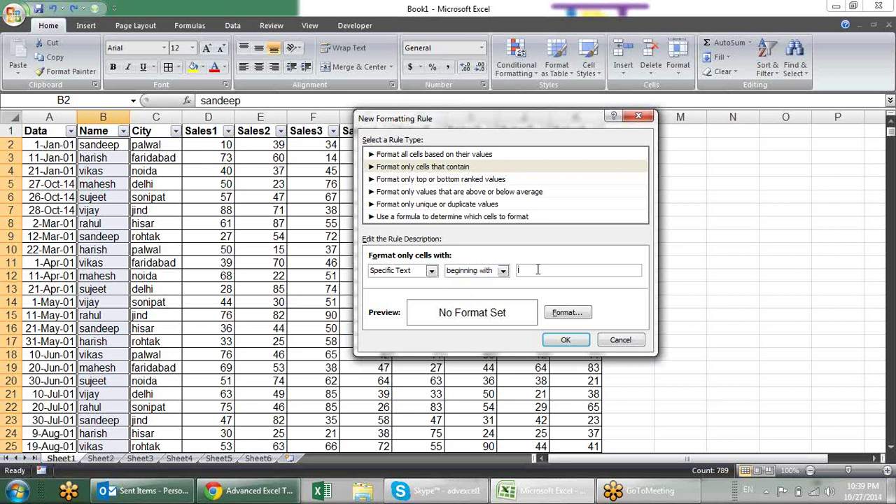
pyautogui.write('s')
# Give matching names a yellow fill and apply the rule.
pyautogui.click(568, 313)
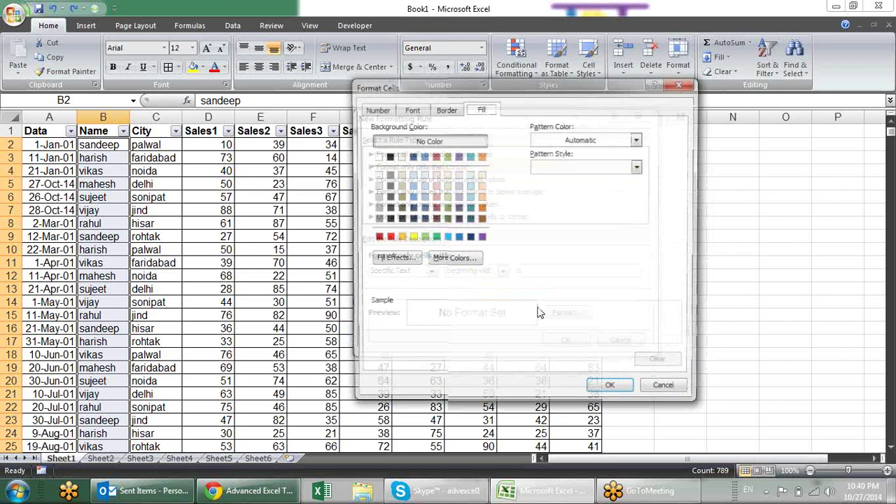
pyautogui.click(412, 239)
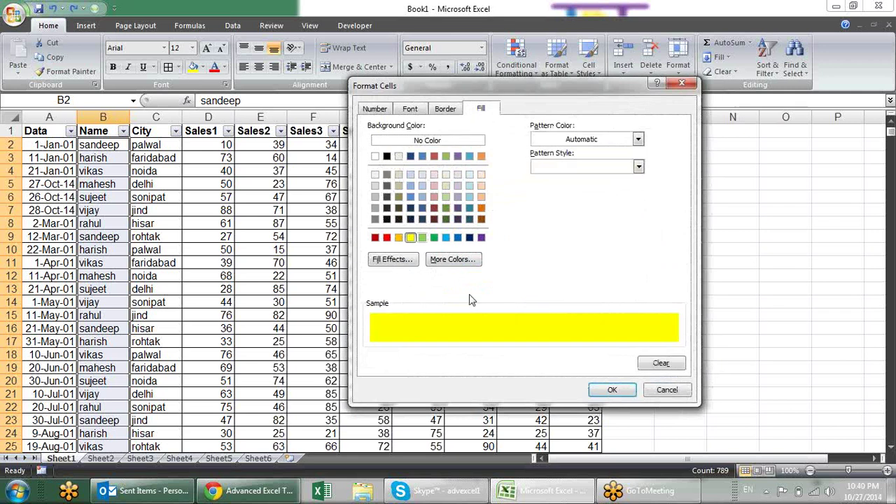
pyautogui.click(615, 390)
pyautogui.click(566, 340)
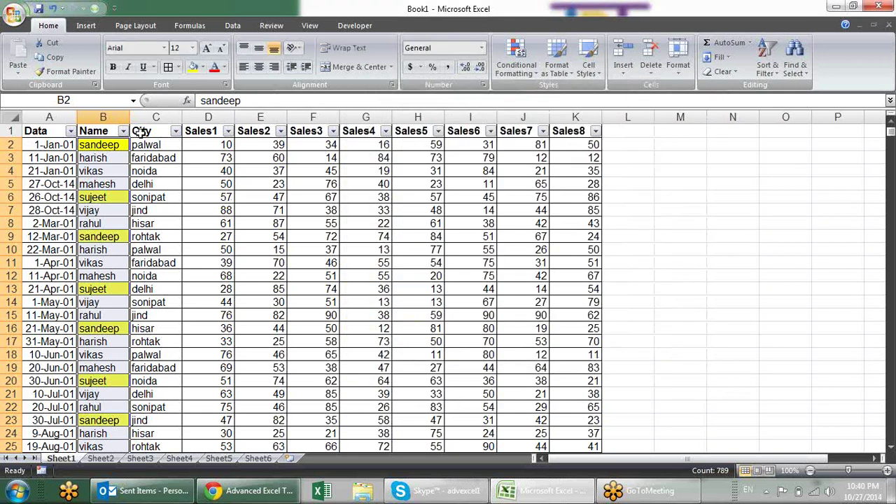
# Undo the yellow name highlighting, then try the 'cells that contain Errors' rule type.
pyautogui.hotkey('ctrl', 'z')
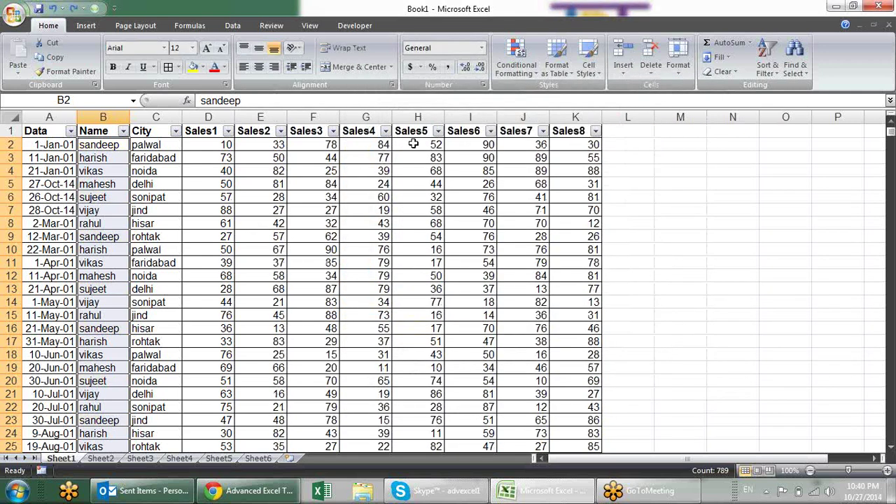
pyautogui.click(523, 74)
pyautogui.moveTo(561, 94)
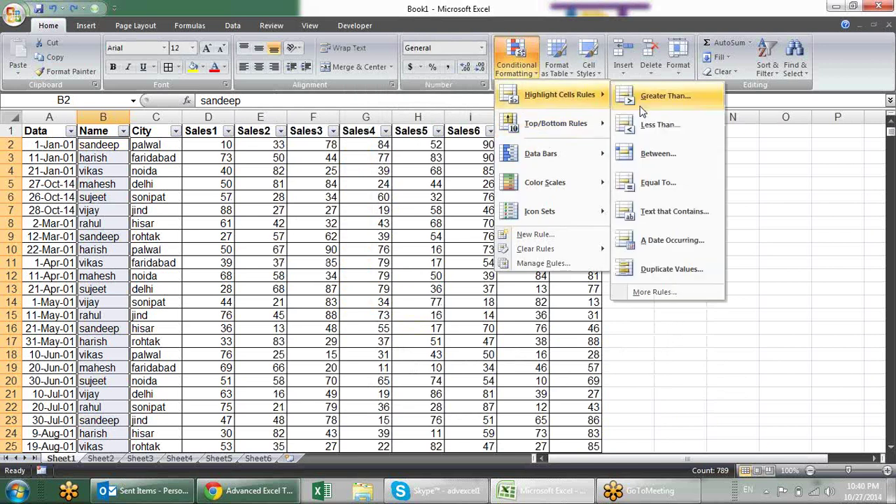
pyautogui.click(534, 234)
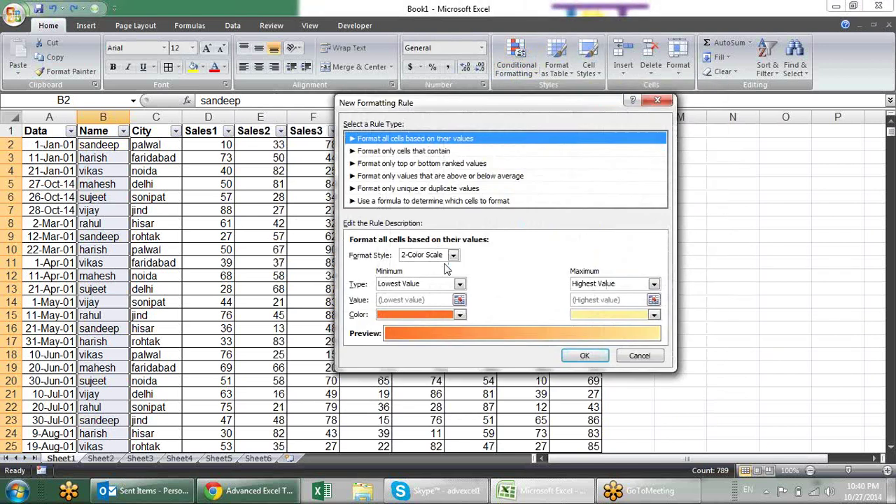
pyautogui.click(408, 152)
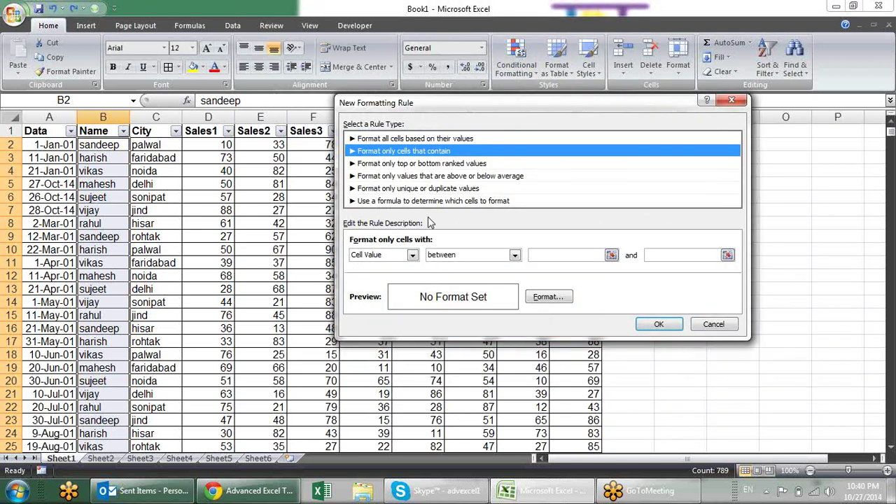
pyautogui.click(413, 256)
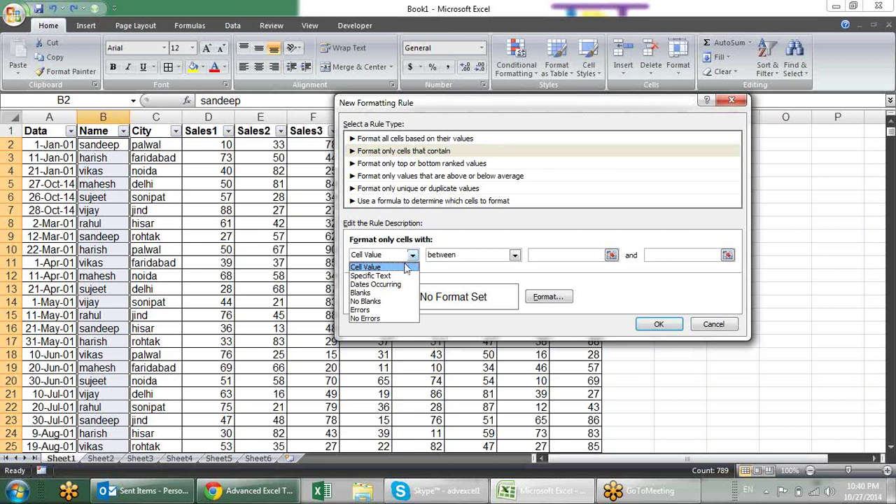
pyautogui.click(396, 309)
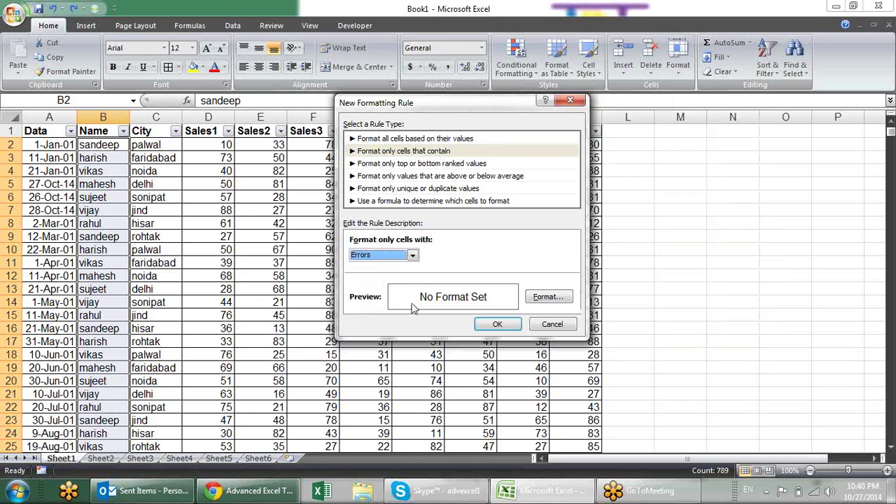
pyautogui.click(412, 255)
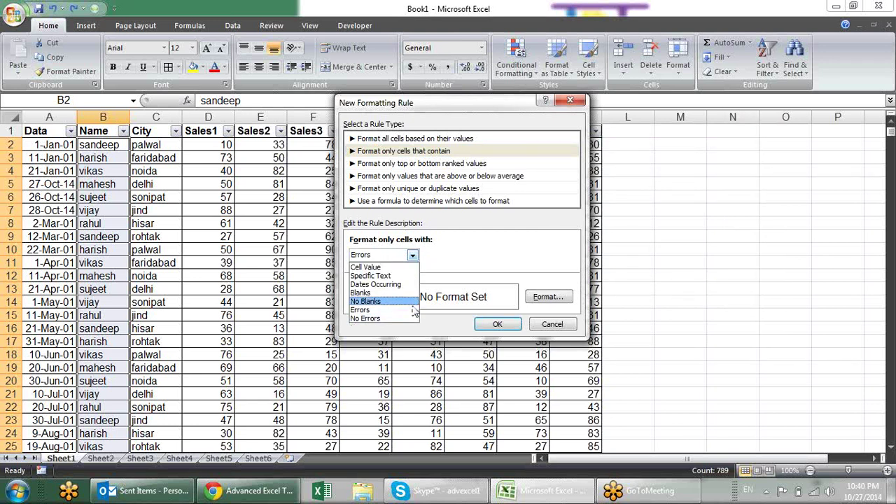
pyautogui.click(492, 171)
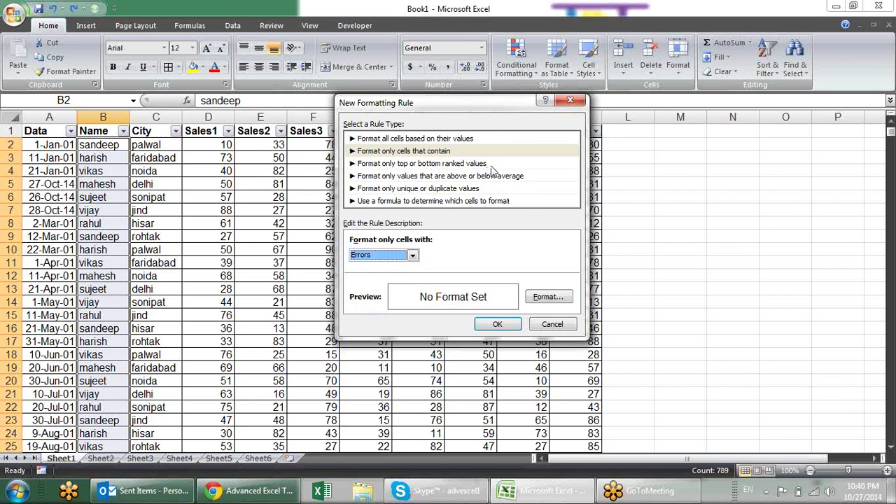
# Explore the Top 10 ranked and above-average rule type options.
pyautogui.click(492, 164)
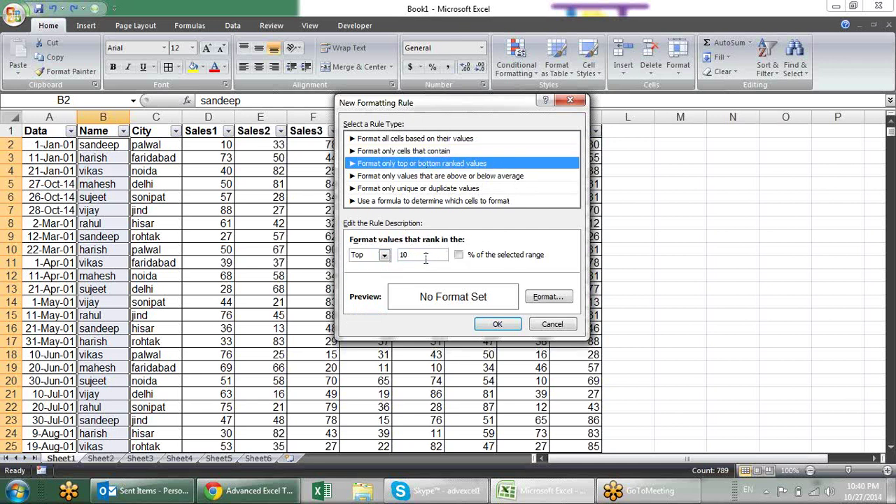
pyautogui.click(461, 257)
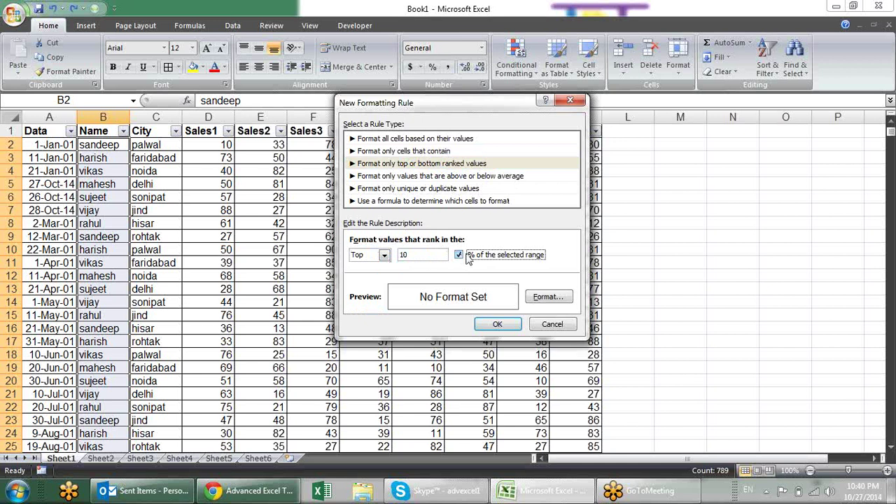
pyautogui.click(458, 256)
pyautogui.click(385, 256)
pyautogui.click(384, 258)
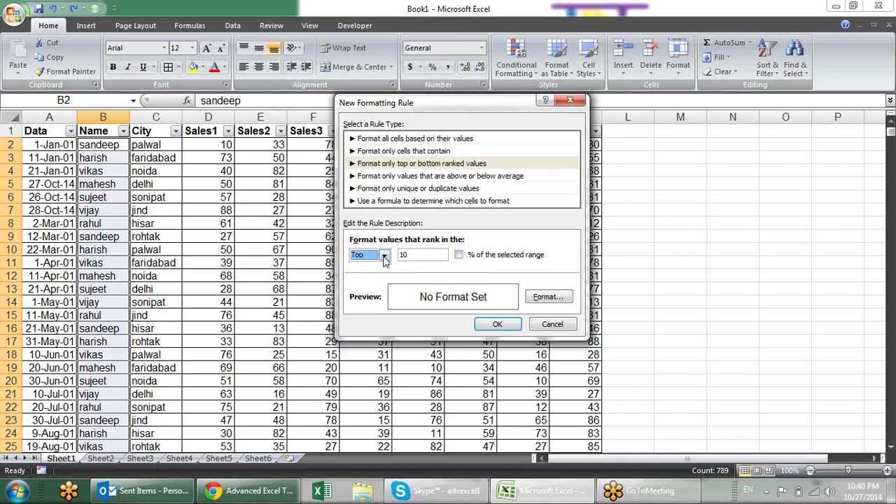
pyautogui.click(418, 177)
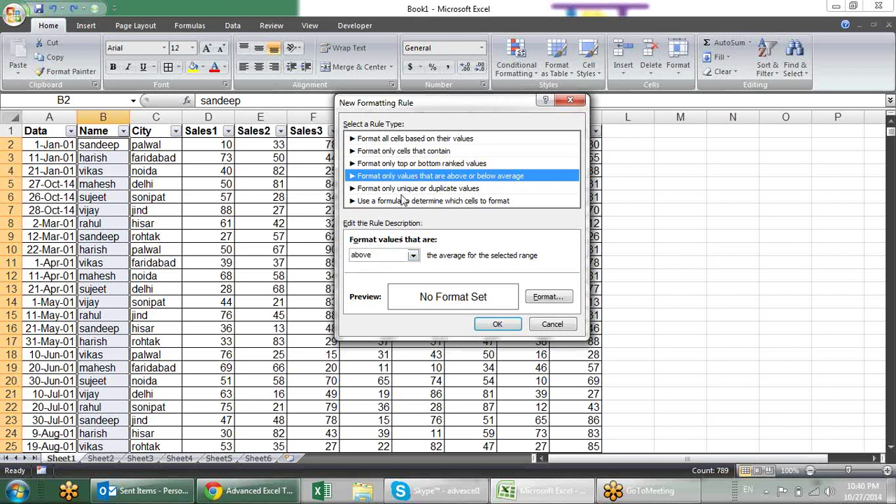
pyautogui.click(414, 258)
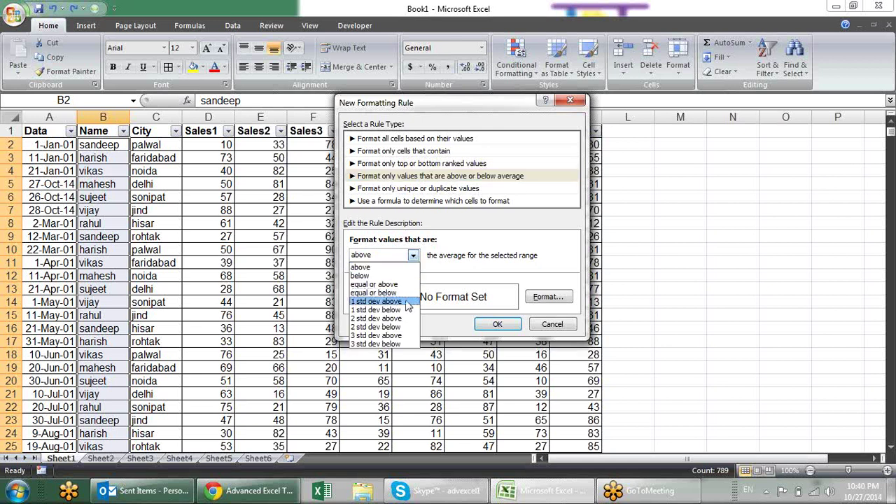
pyautogui.click(492, 243)
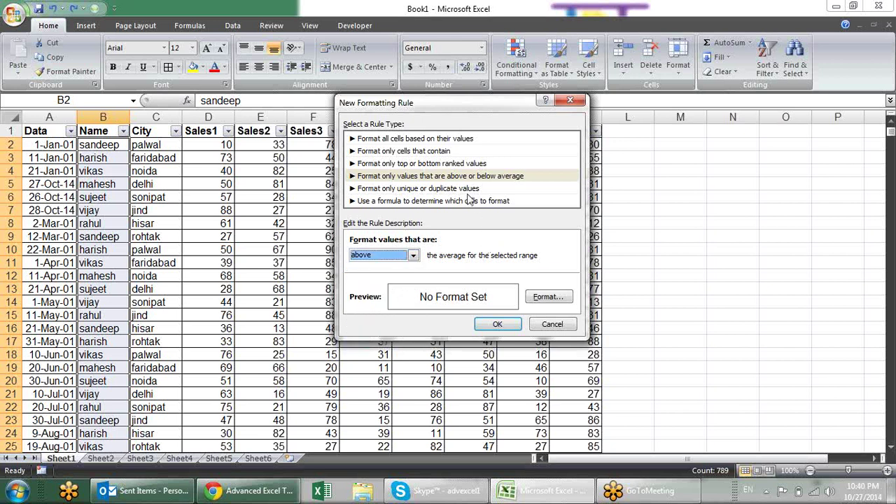
# View the unique/duplicate and formula-based rule types, then cancel without adding a rule.
pyautogui.click(469, 195)
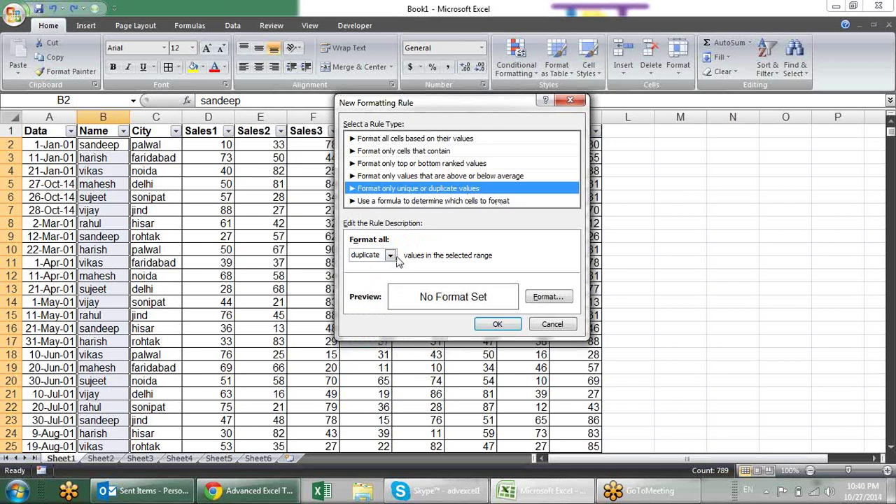
pyautogui.click(391, 256)
pyautogui.click(434, 239)
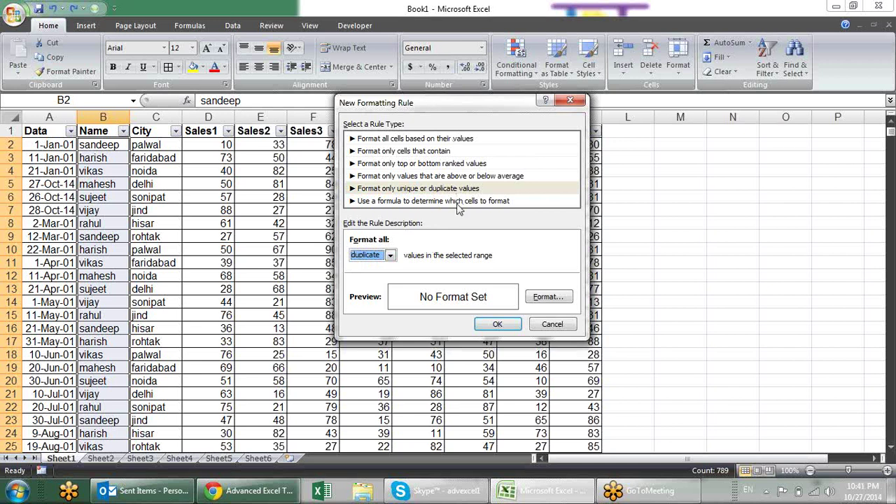
pyautogui.click(459, 202)
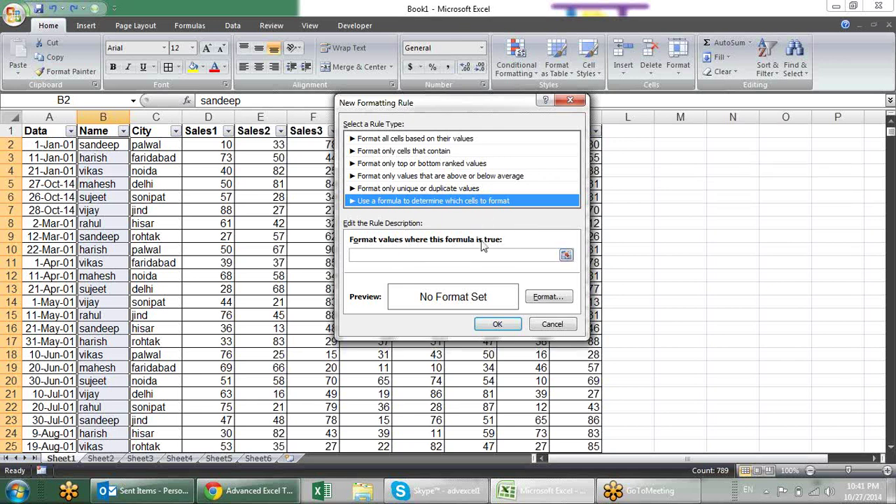
pyautogui.click(567, 327)
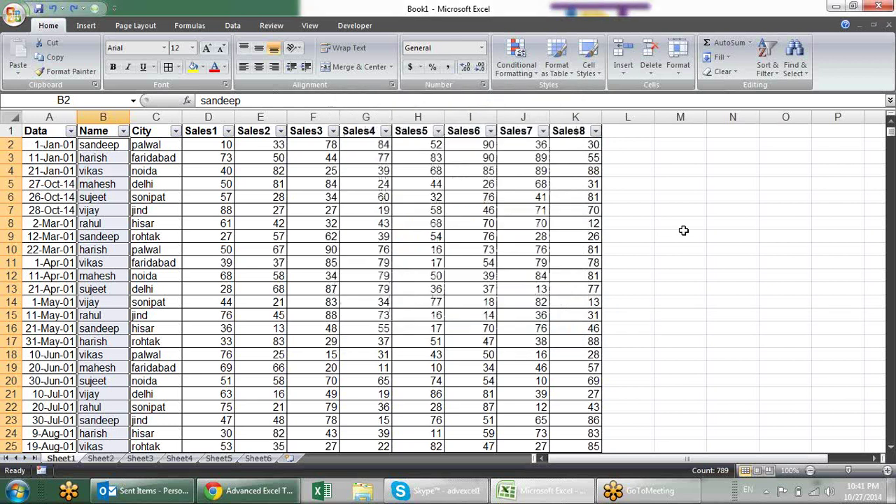
# Delete the Sales8 column K.
pyautogui.rightClick(589, 117)
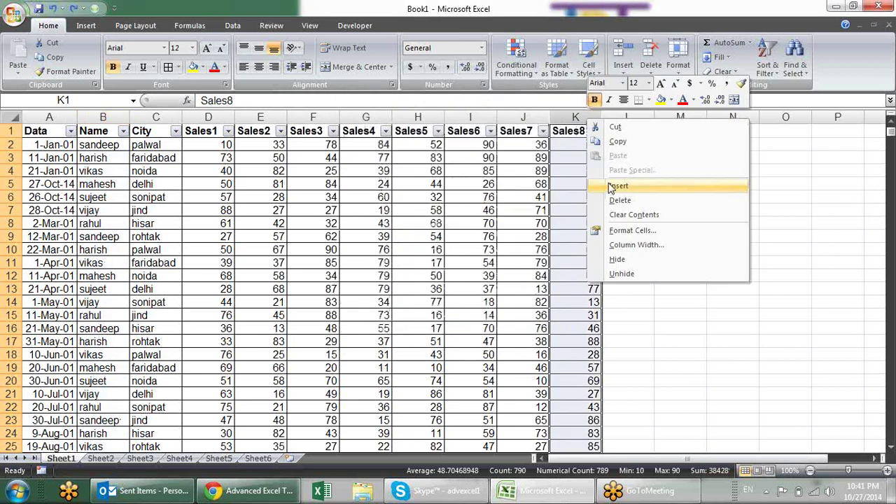
pyautogui.click(617, 183)
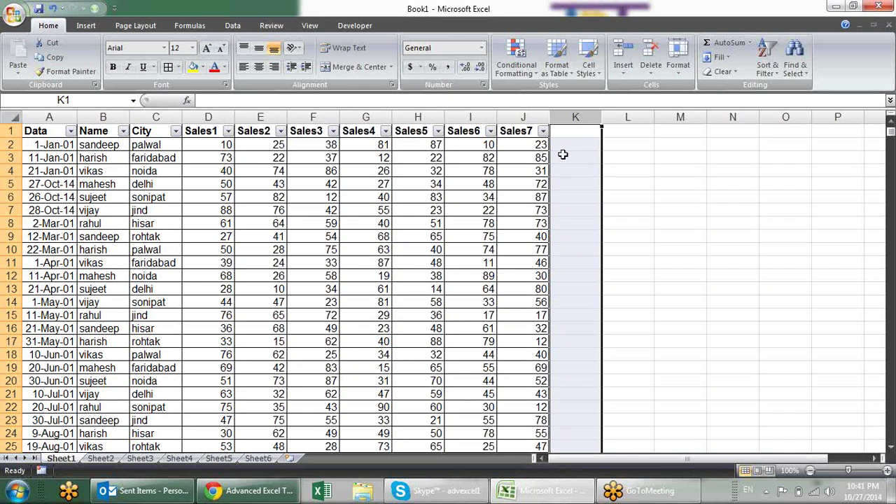
pyautogui.click(606, 170)
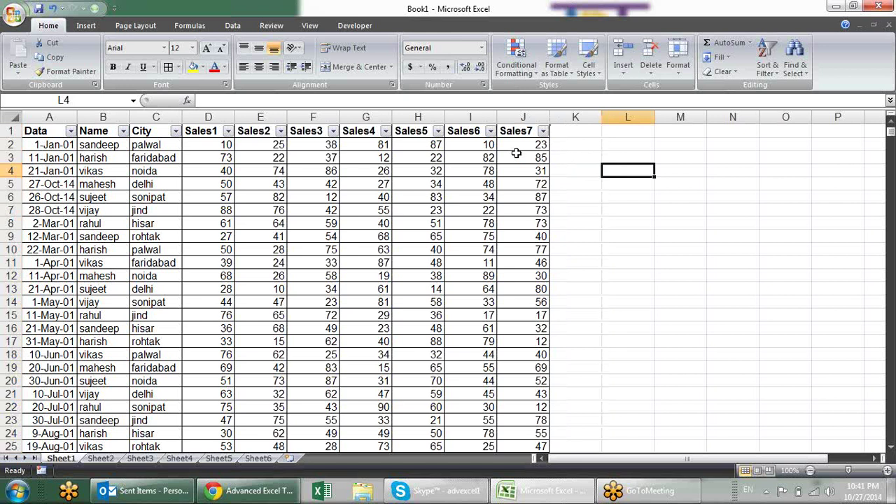
# AutoSum row 2's sales into K2 as =SUM(D2:J2), totalling 323, and check its range.
pyautogui.click(567, 146)
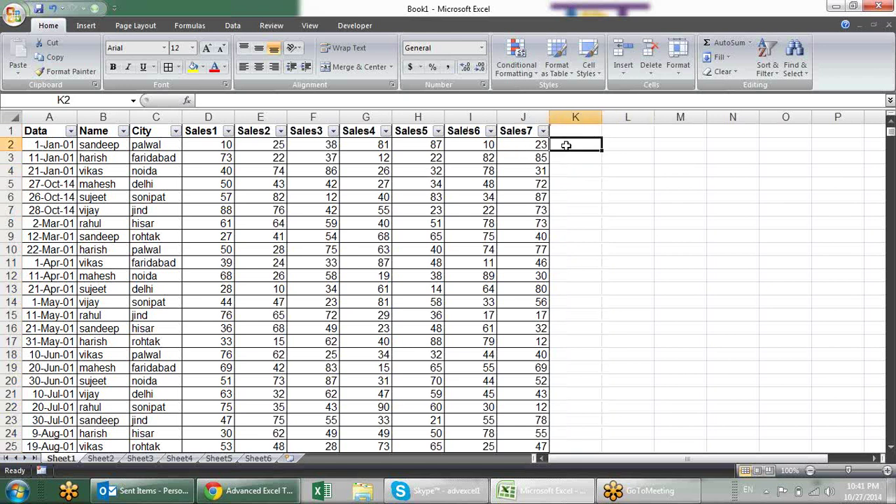
pyautogui.hotkey('alt', '=')
pyautogui.press('Return')
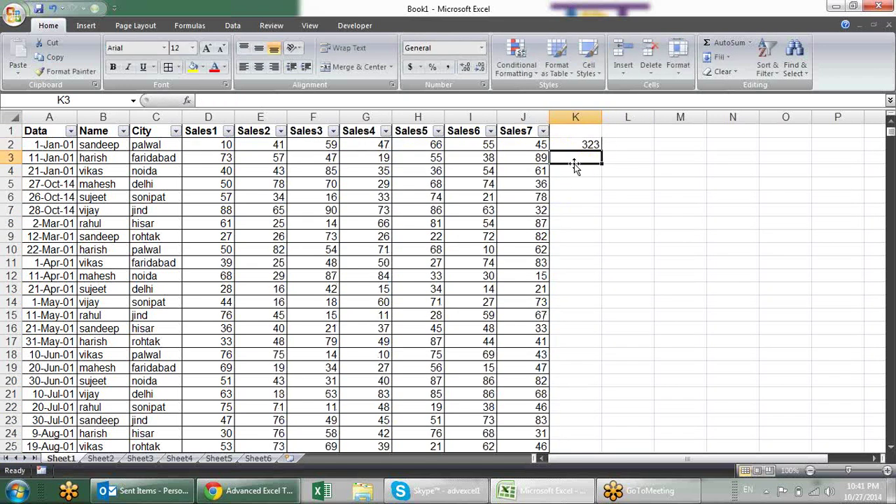
pyautogui.click(582, 145)
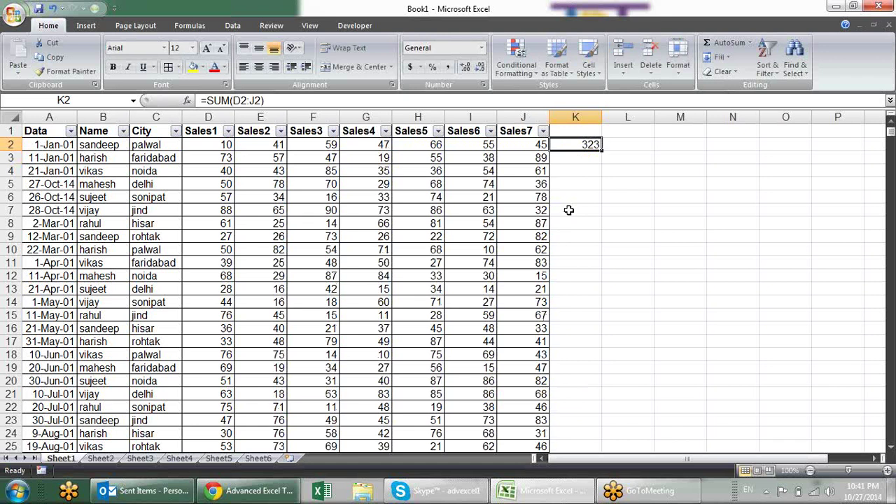
pyautogui.moveTo(516, 142)
pyautogui.mouseDown()
pyautogui.moveTo(197, 114)
pyautogui.moveTo(41, 143)
pyautogui.mouseUp()
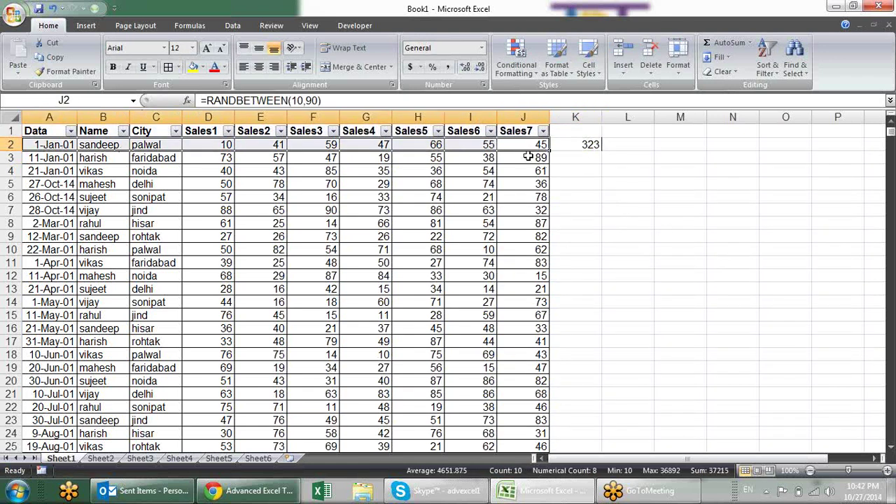
pyautogui.click(597, 144)
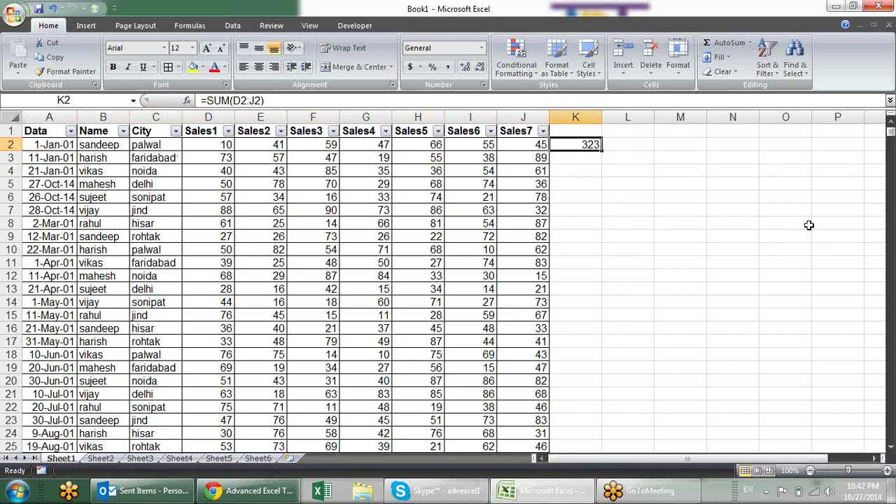
# Append =350 to K2, making it =SUM(D2:J2)=350, which shows FALSE.
pyautogui.press('F2')
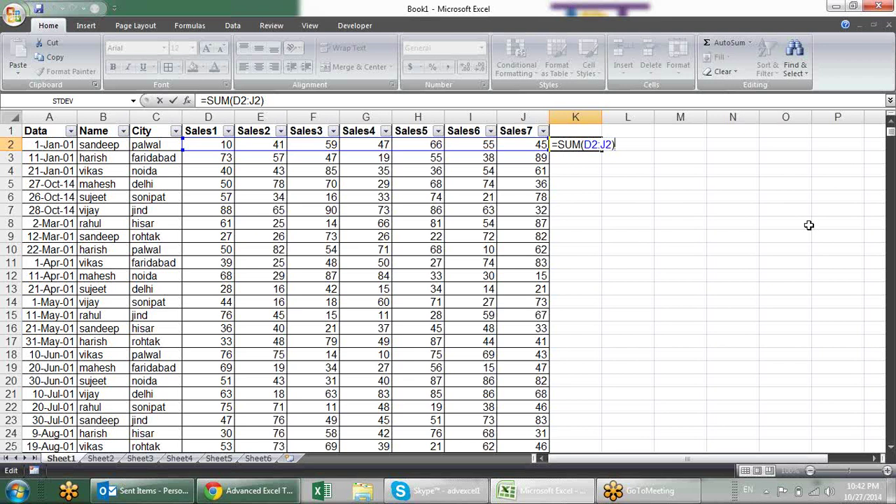
pyautogui.write('=350')
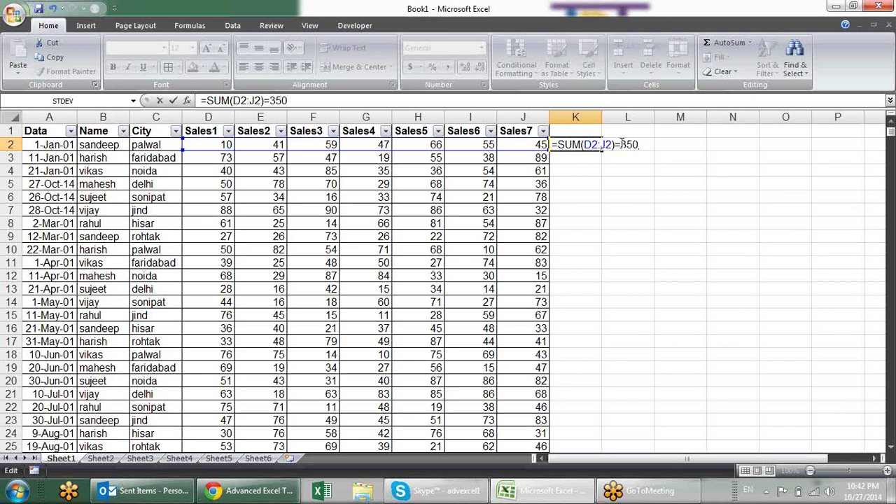
pyautogui.press('Return')
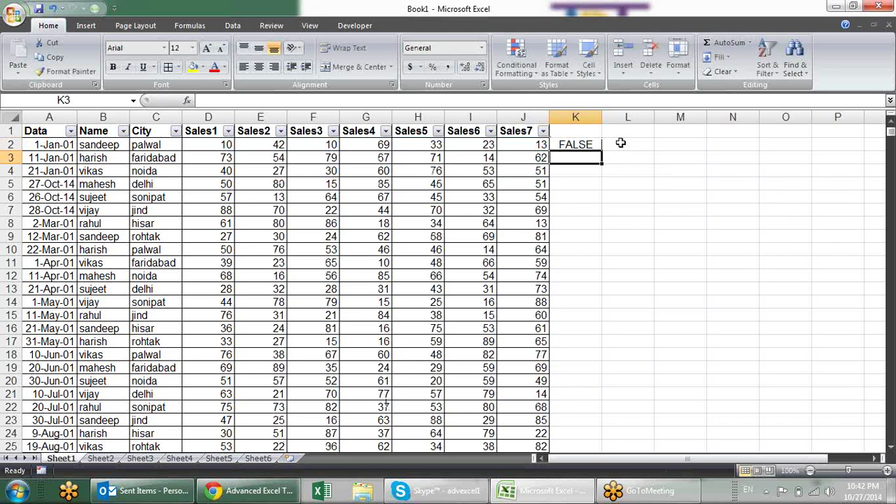
pyautogui.click(586, 144)
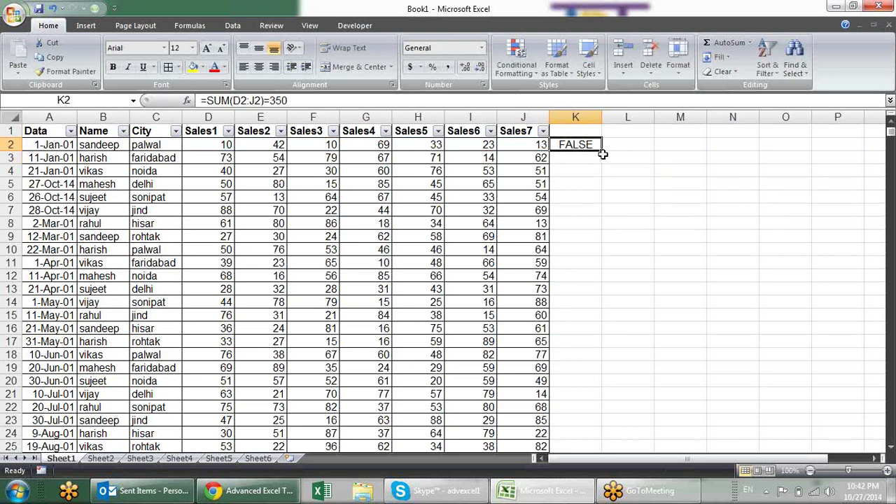
pyautogui.press('F2')
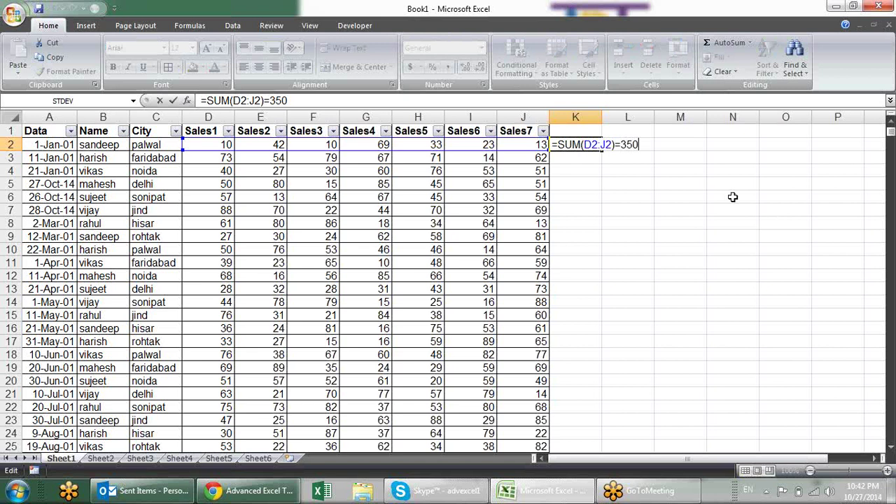
pyautogui.hotkey('ctrl', 'Return')
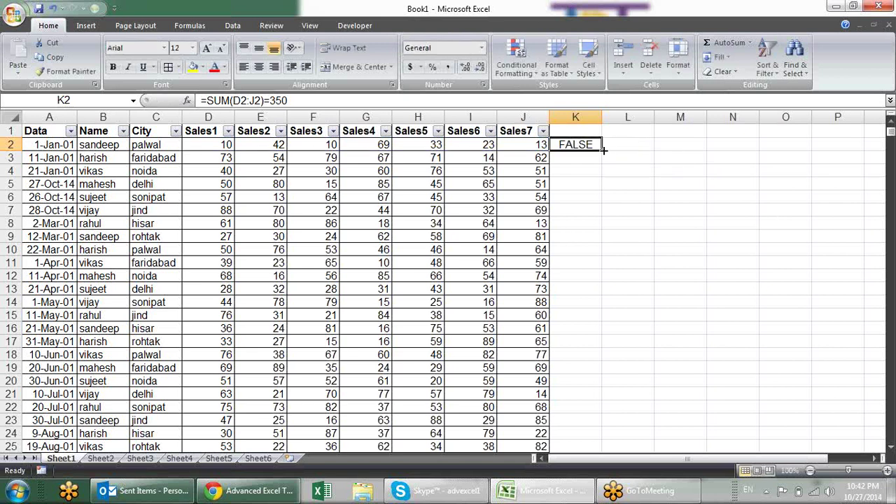
# Copy the test to L2:M2, inspect the shifted E2:K2 reference, then clear L2:M2.
pyautogui.moveTo(602, 150); pyautogui.dragTo(704, 152)
pyautogui.click(629, 145)
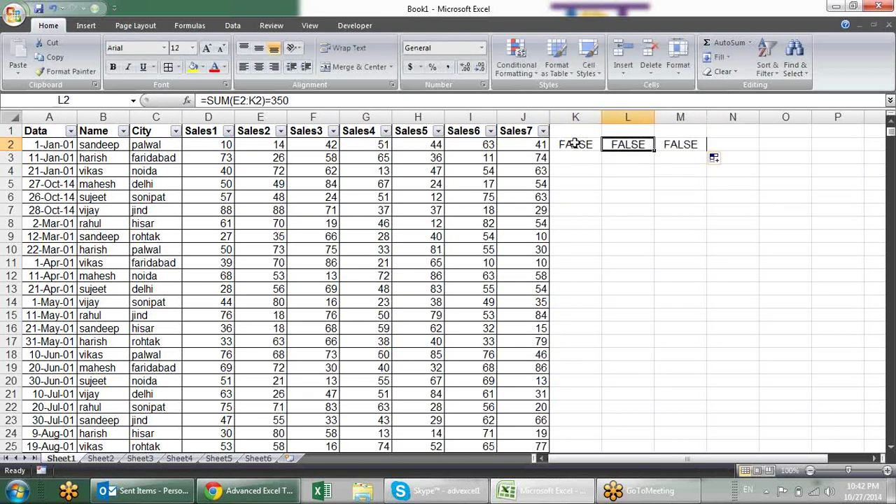
pyautogui.doubleClick(582, 147)
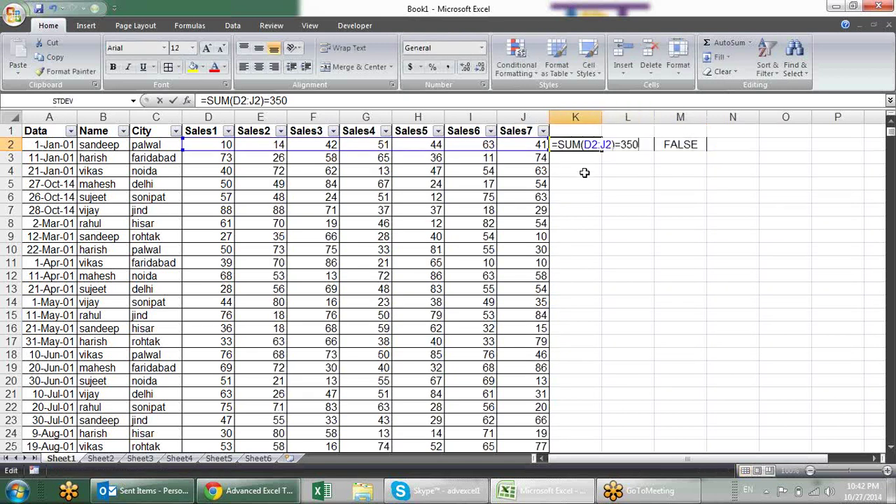
pyautogui.click(617, 144)
pyautogui.press('F2')
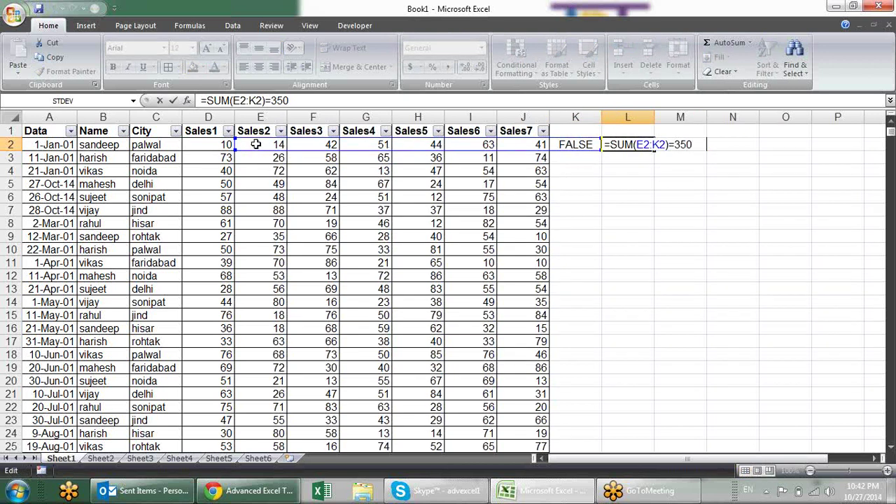
pyautogui.moveTo(257, 152); pyautogui.dragTo(258, 154)
pyautogui.hotkey('ctrl', 'Return')
pyautogui.moveTo(640, 144); pyautogui.dragTo(669, 144)
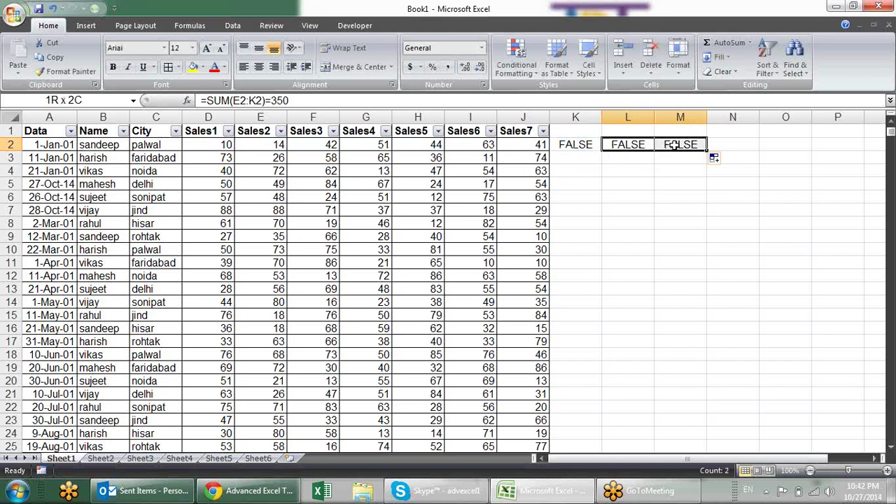
pyautogui.press('Delete')
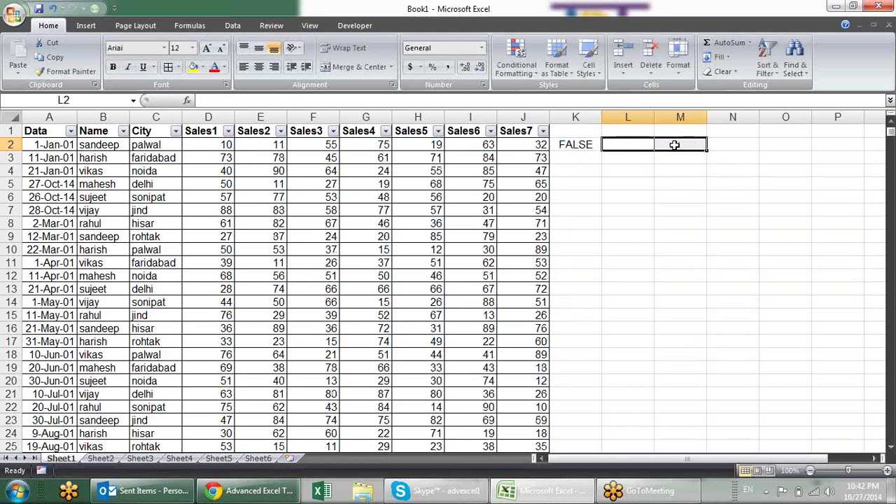
pyautogui.click(586, 145)
pyautogui.press('F2')
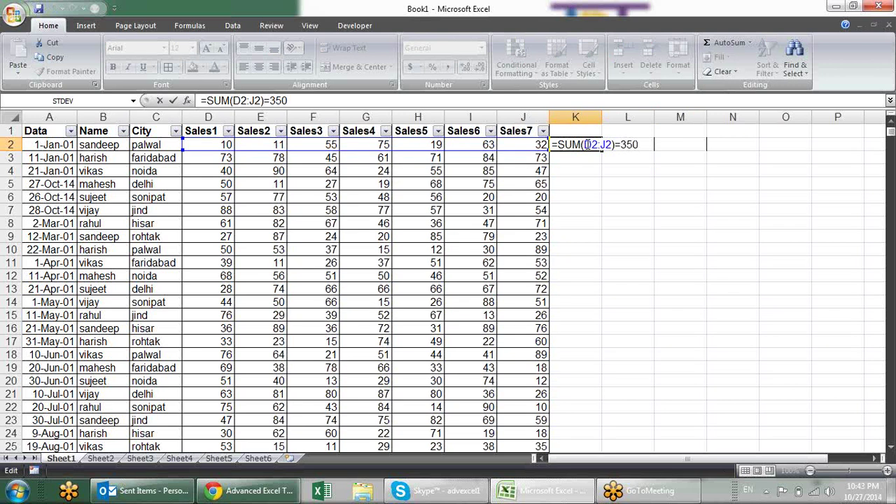
# Change K2 to =SUM($D2:$J2)=350, fill it down column K, and include K in the AutoFilter.
pyautogui.click(586, 144)
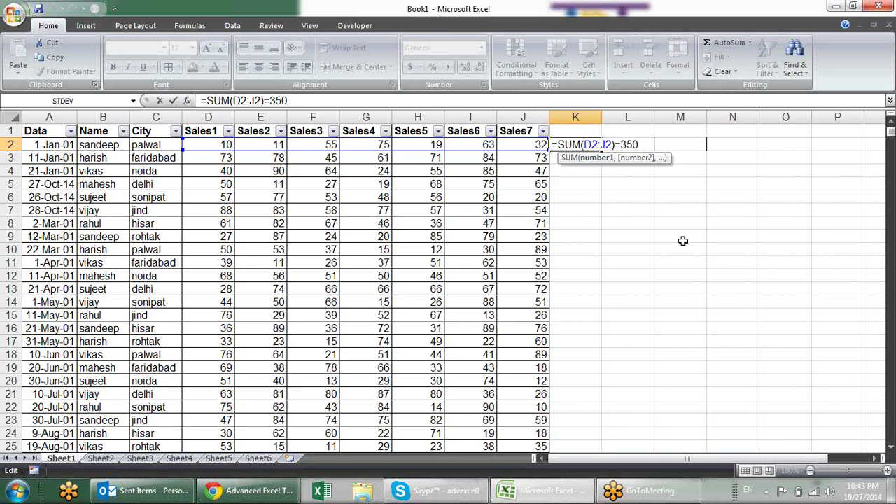
pyautogui.write('$D2:')
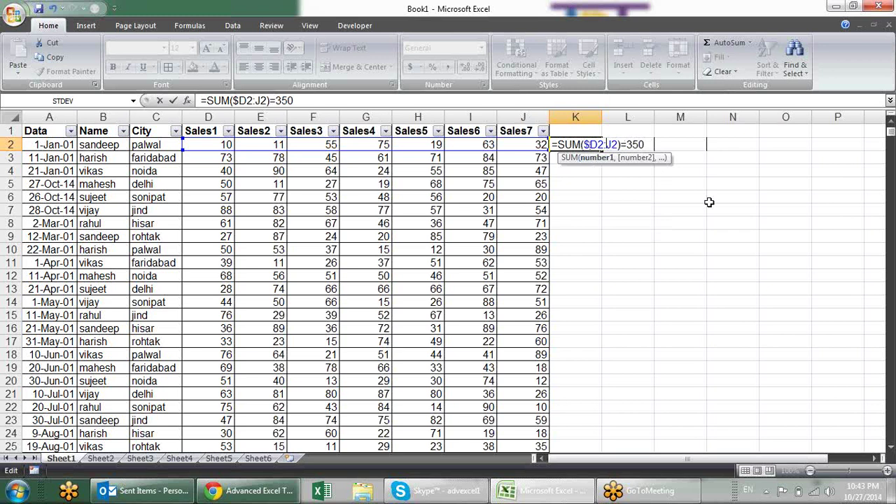
pyautogui.write('$')
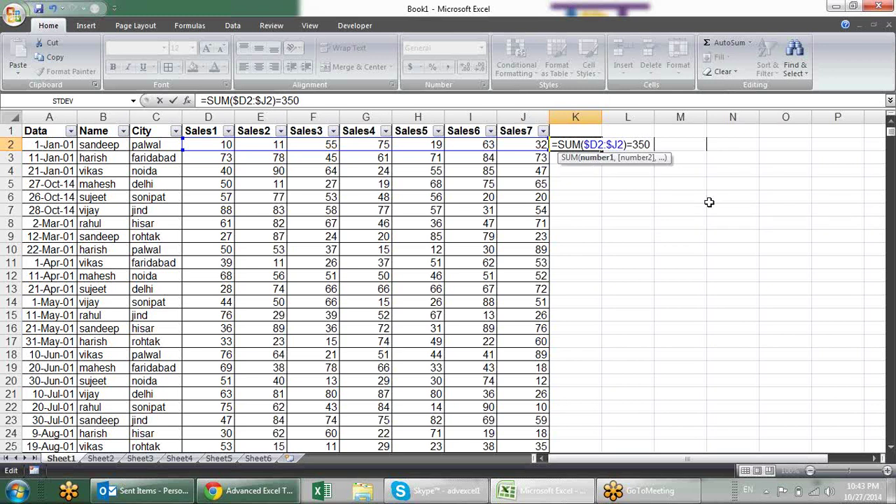
pyautogui.press('Return')
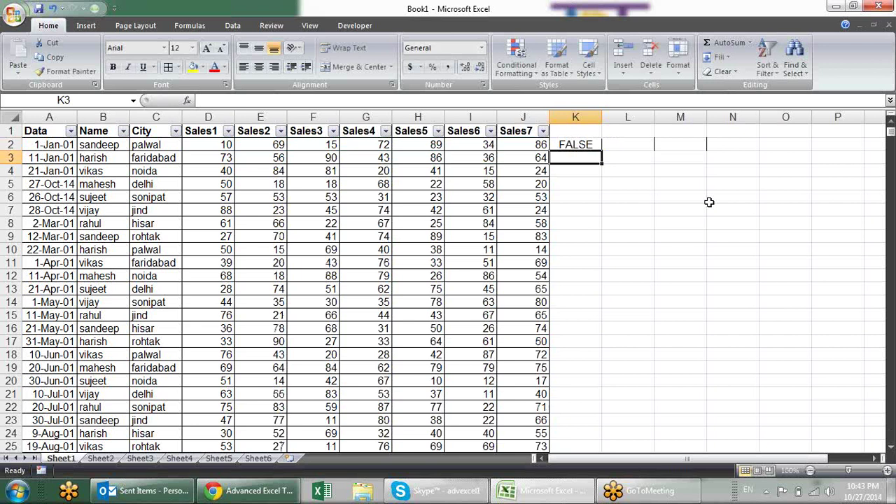
pyautogui.click(589, 144)
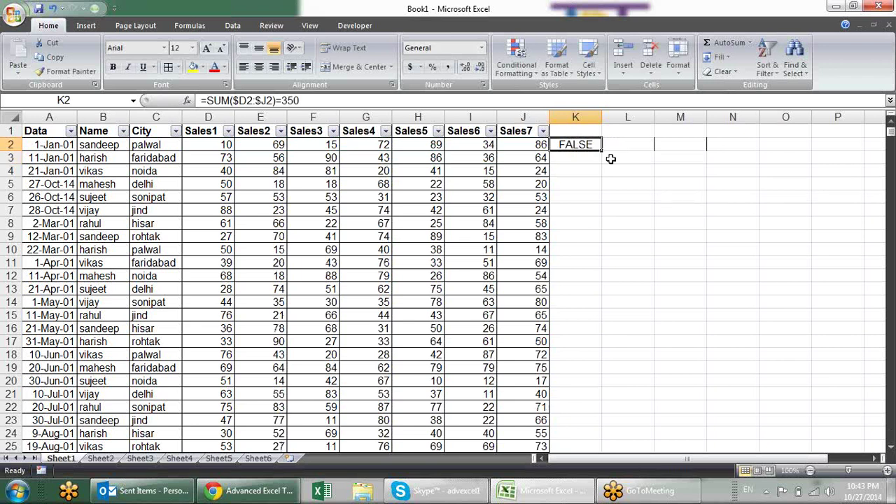
pyautogui.doubleClick(600, 151)
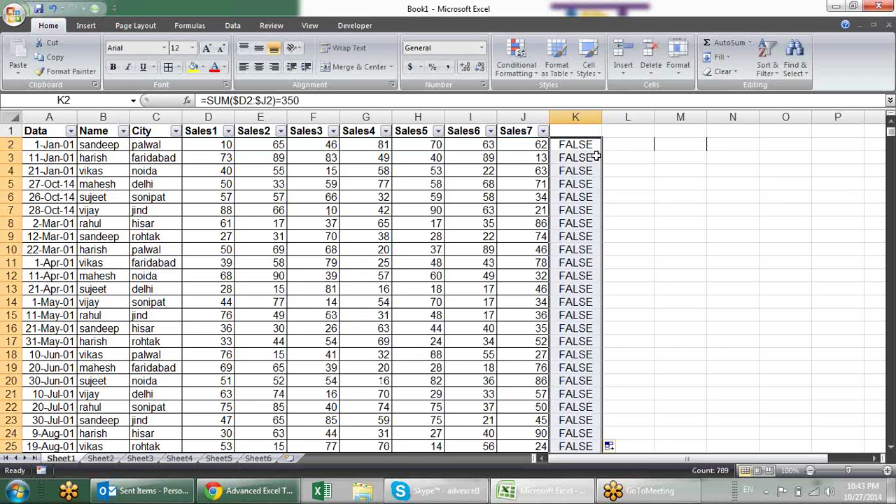
pyautogui.click(594, 157)
pyautogui.click(585, 129)
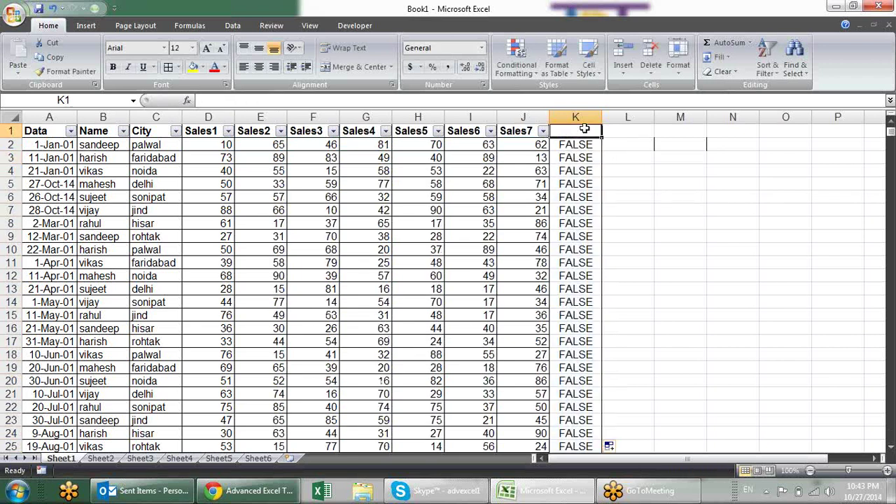
pyautogui.hotkey('ctrl', 'shift', 'l')
pyautogui.hotkey('ctrl', 'shift', 'l')
# Filter column K to TRUE rows, then show all rows again.
pyautogui.click(595, 131)
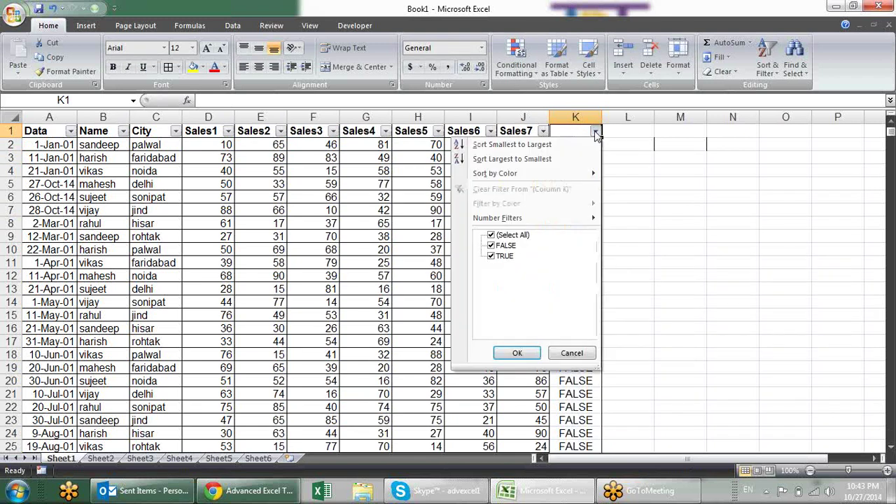
pyautogui.click(513, 246)
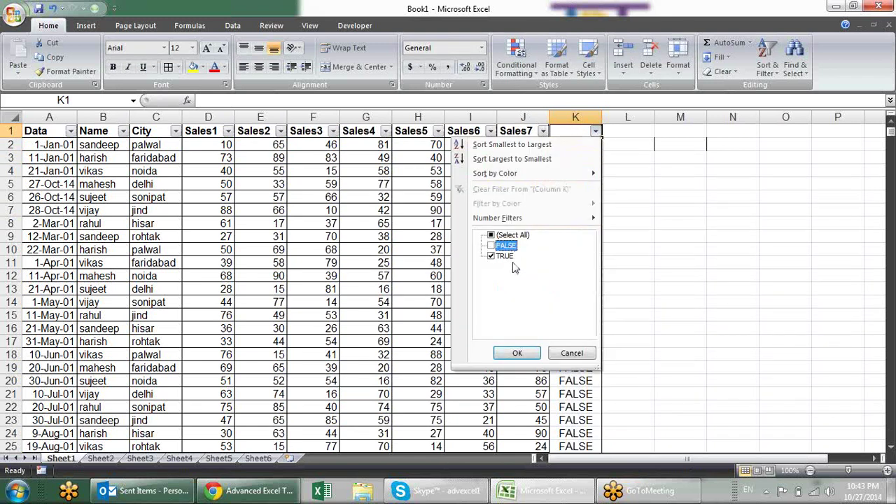
pyautogui.click(519, 354)
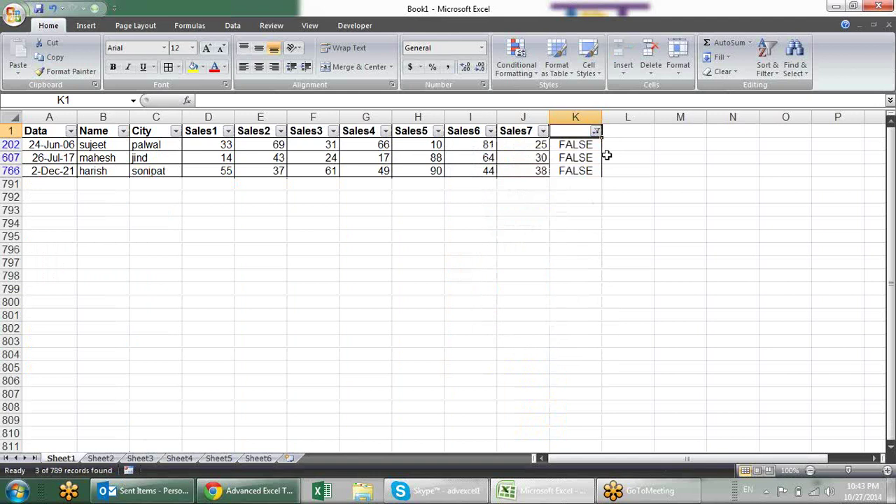
pyautogui.click(596, 132)
pyautogui.click(492, 236)
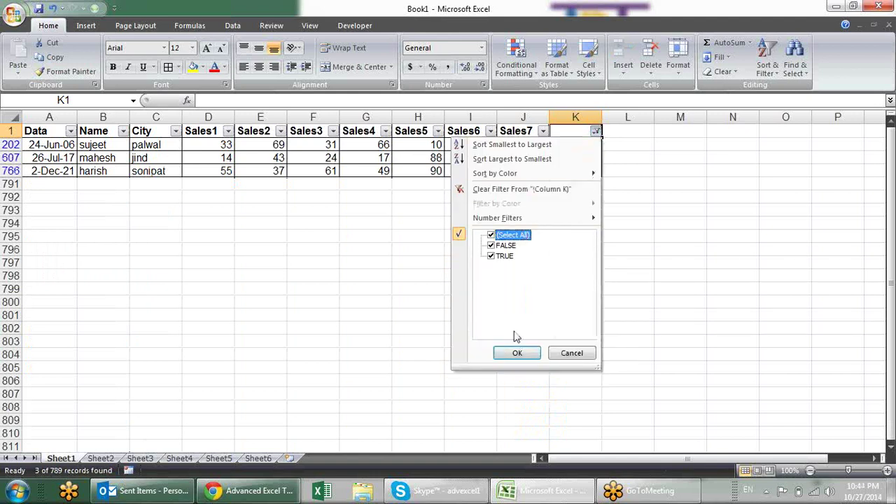
pyautogui.click(517, 352)
# Copy D2:J790 and paste it back as values to fix the random Sales numbers.
pyautogui.click(536, 145)
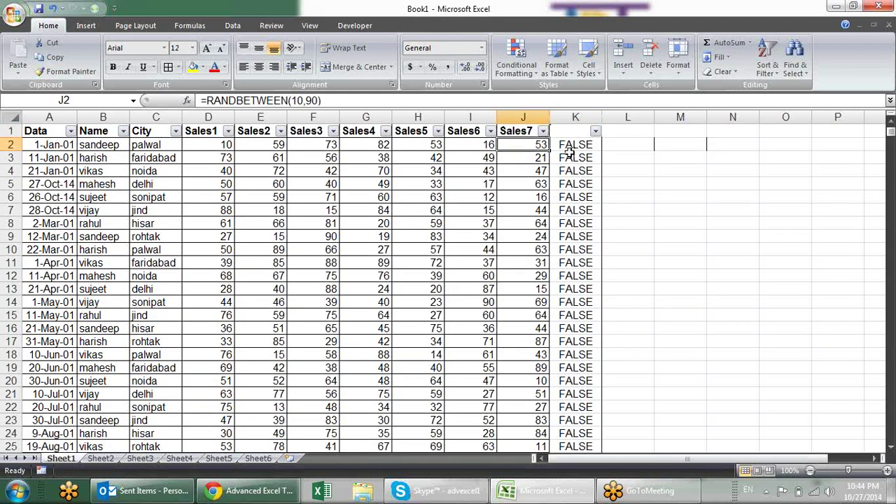
pyautogui.hotkey('shift', 'Left')
pyautogui.hotkey('shift', 'Left')
pyautogui.hotkey('shift', 'Left')
pyautogui.hotkey('shift', 'Left')
pyautogui.hotkey('shift', 'Left')
pyautogui.hotkey('shift', 'Left')
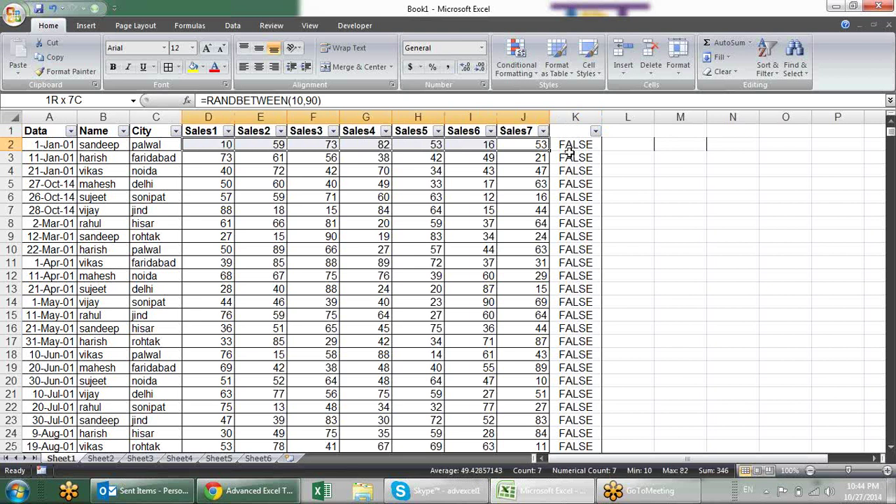
pyautogui.hotkey('ctrl', 'shift', 'Down')
pyautogui.hotkey('ctrl', 'c')
pyautogui.hotkey('alt', 'e')
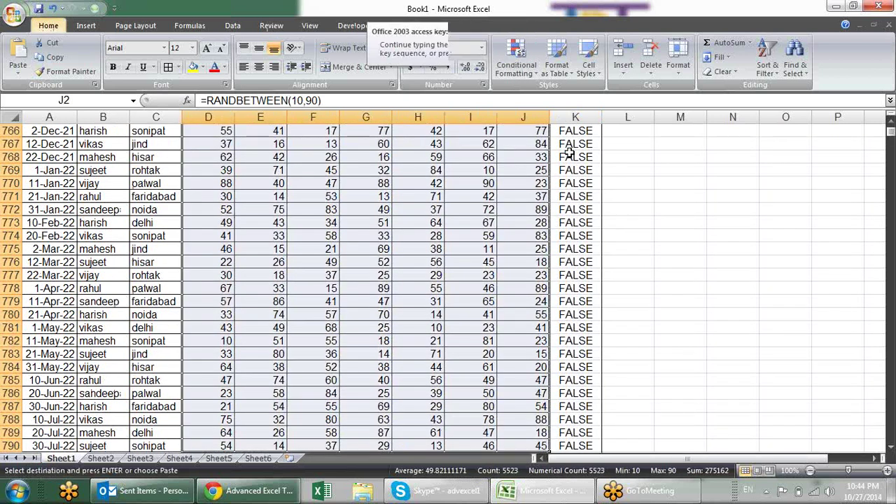
pyautogui.press('s')
pyautogui.press('v')
pyautogui.press('Return')
pyautogui.click(615, 142)
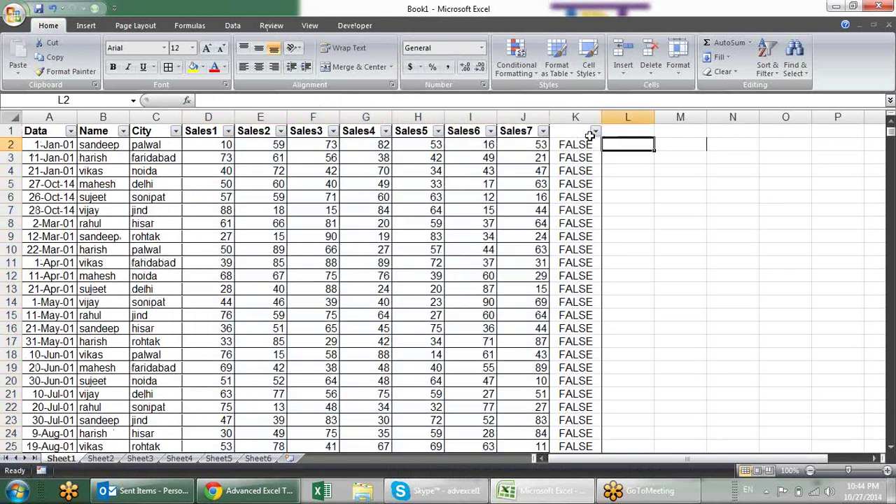
# Filter column K to the 6 TRUE rows, check their sales values, then clear the filter.
pyautogui.click(594, 131)
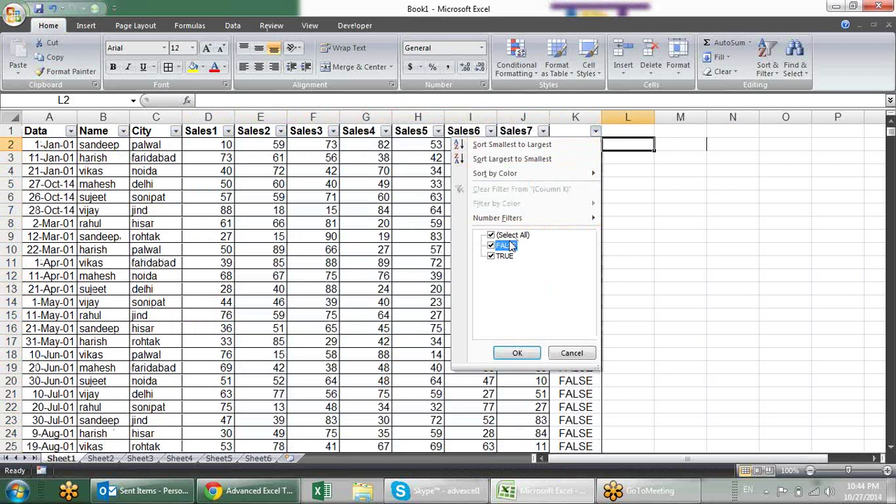
pyautogui.click(507, 246)
pyautogui.click(518, 351)
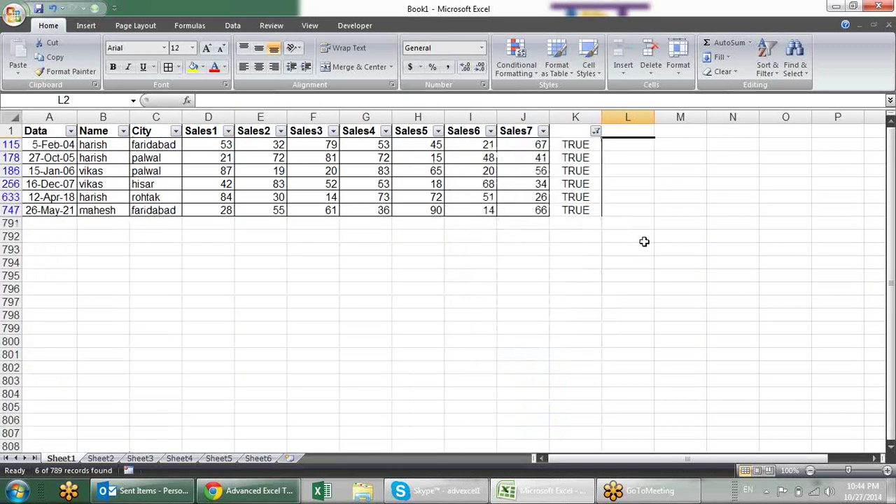
pyautogui.click(579, 143)
pyautogui.click(496, 170)
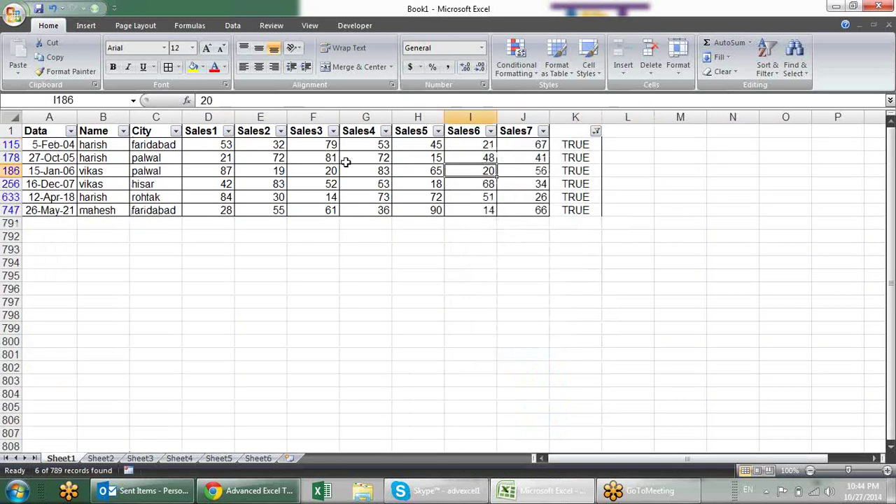
pyautogui.click(343, 161)
pyautogui.click(203, 169)
pyautogui.click(297, 196)
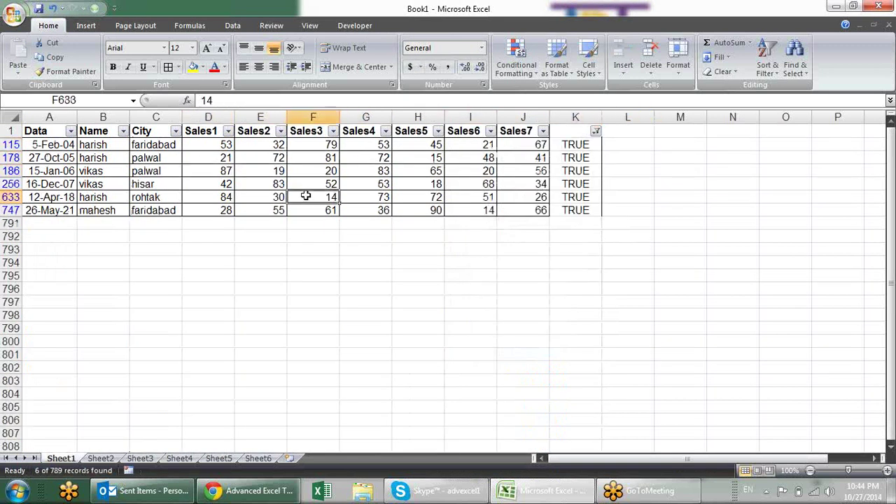
pyautogui.click(596, 131)
pyautogui.click(524, 236)
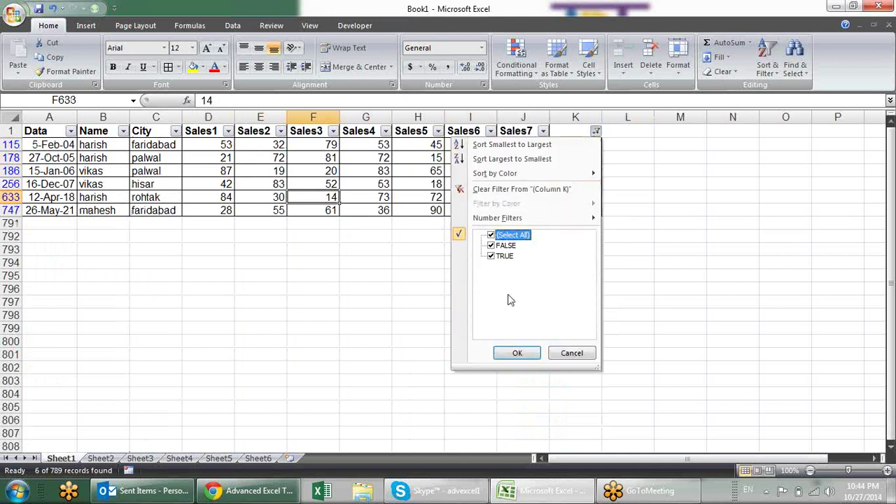
pyautogui.click(516, 353)
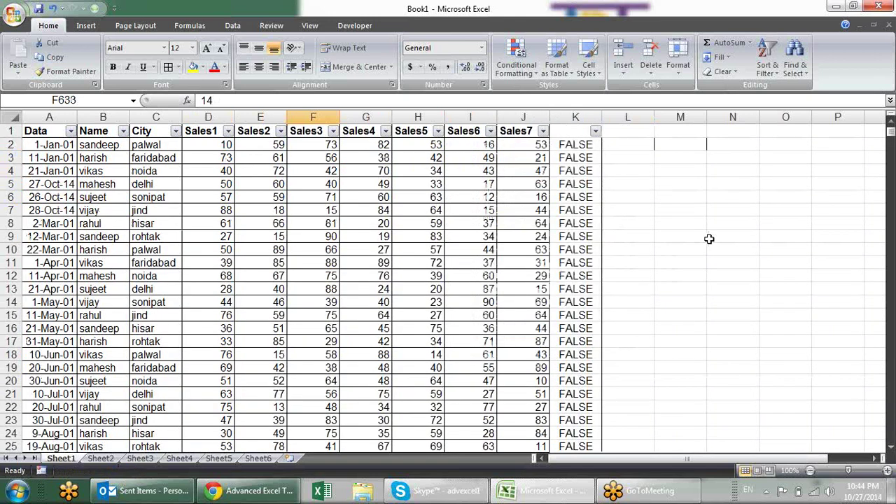
pyautogui.doubleClick(593, 145)
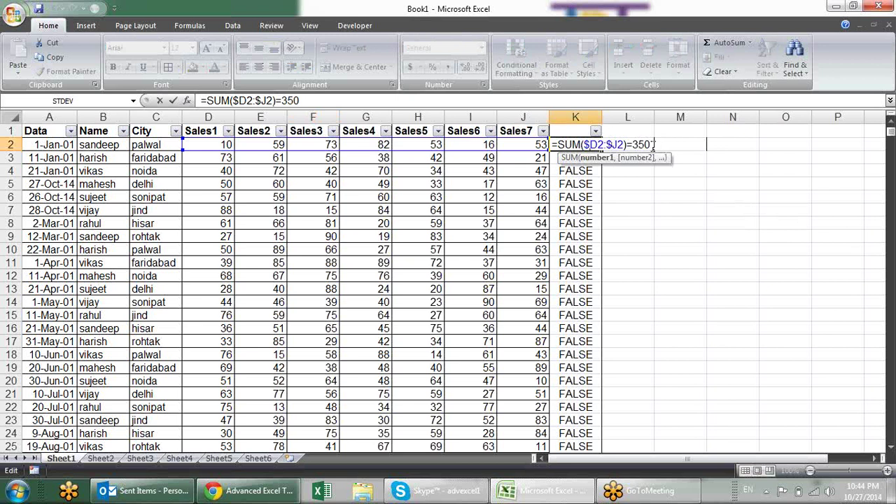
pyautogui.moveTo(654, 144); pyautogui.dragTo(554, 144)
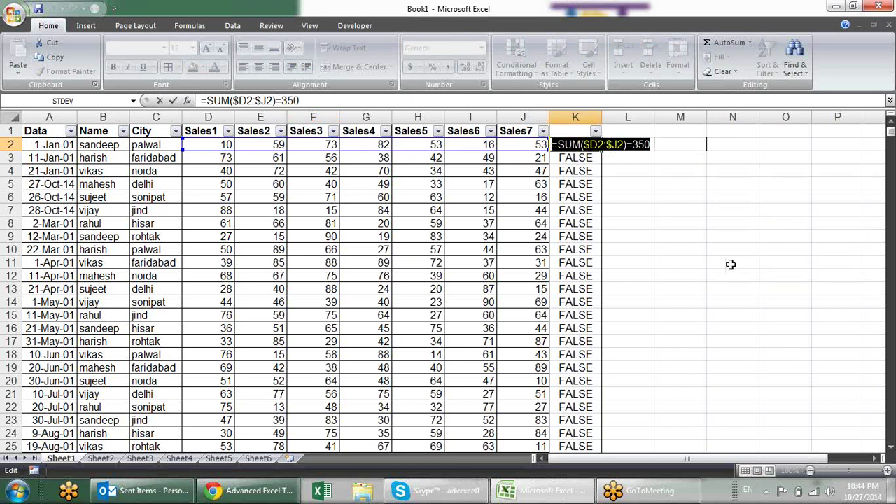
pyautogui.press('Escape')
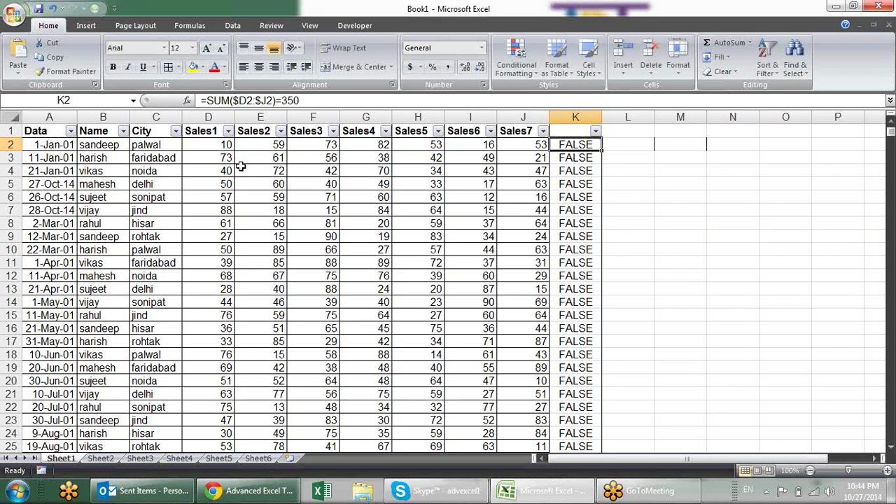
pyautogui.click(207, 148)
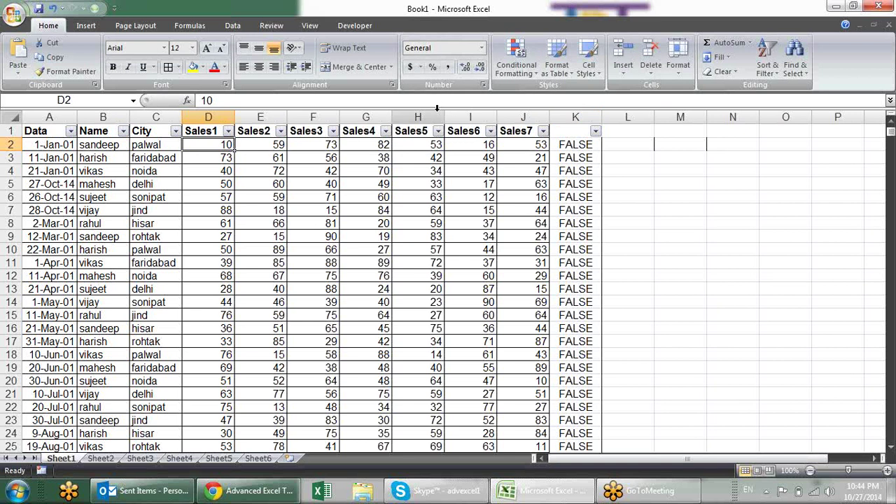
# Add a yellow-fill conditional formatting rule to D2 using the formula =SUM($D2:$J2)=350.
pyautogui.click(527, 72)
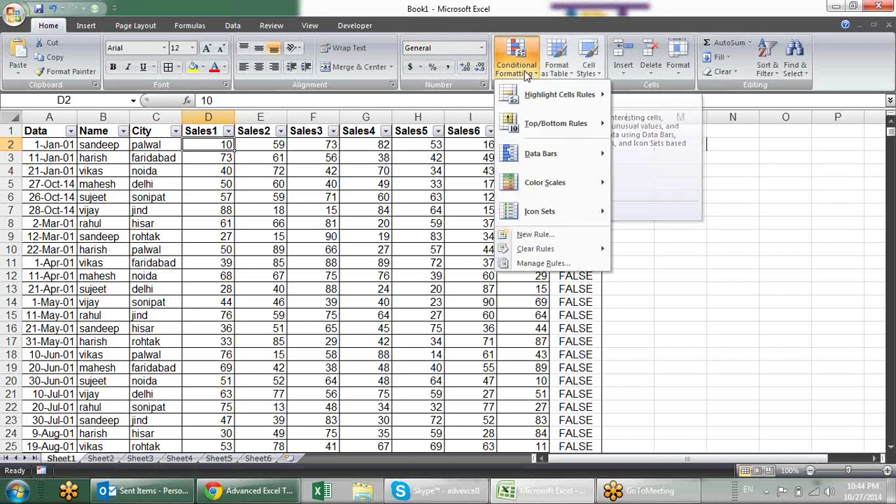
pyautogui.click(540, 234)
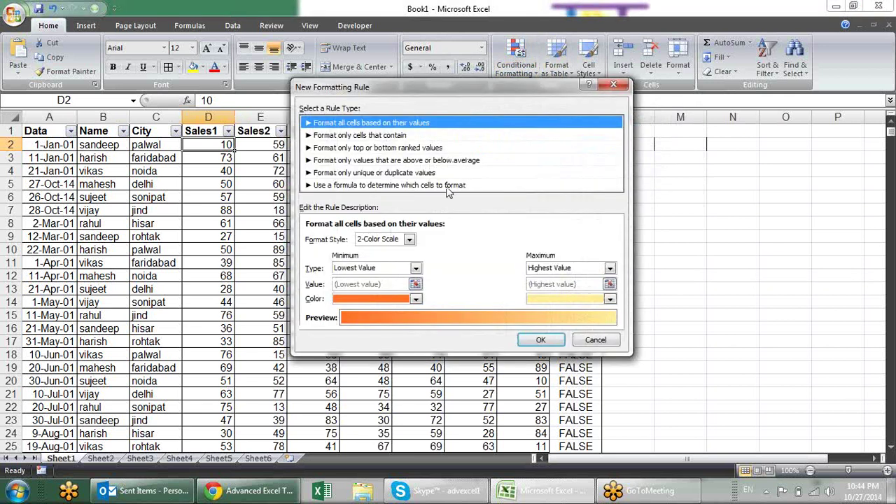
pyautogui.click(449, 186)
pyautogui.click(414, 238)
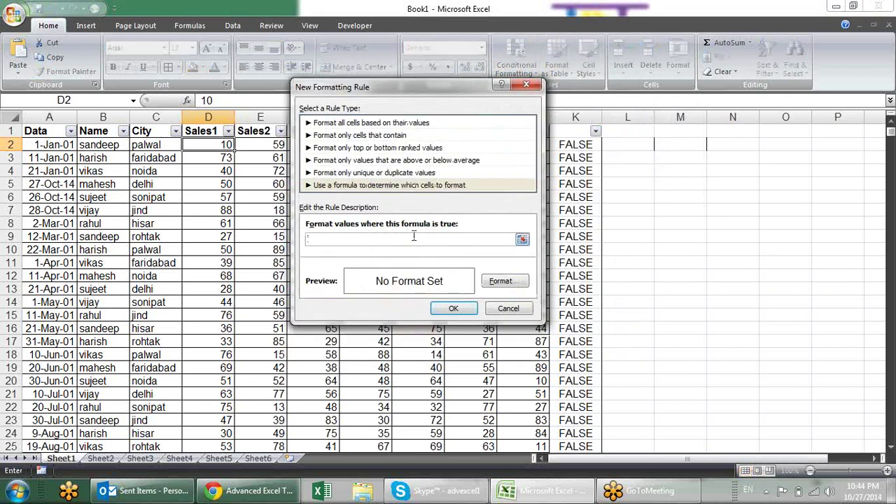
pyautogui.write('=SUM(D2:E2)>150')
pyautogui.click(519, 283)
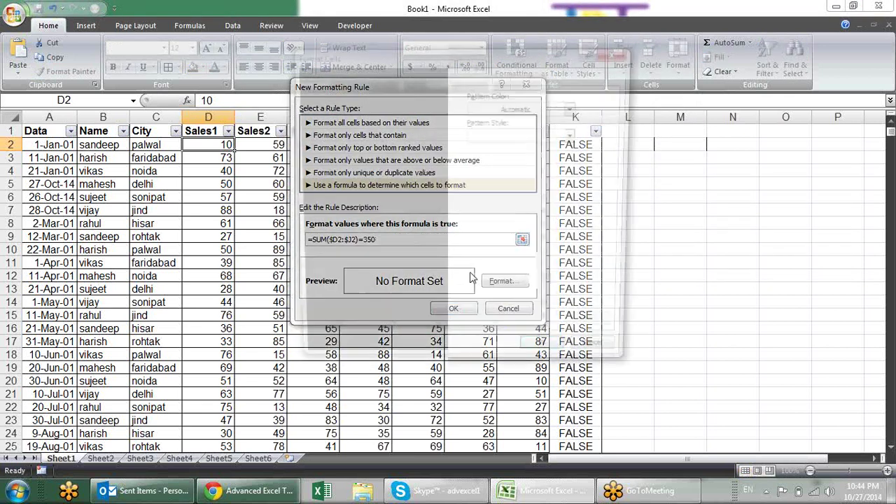
pyautogui.click(348, 207)
pyautogui.click(564, 360)
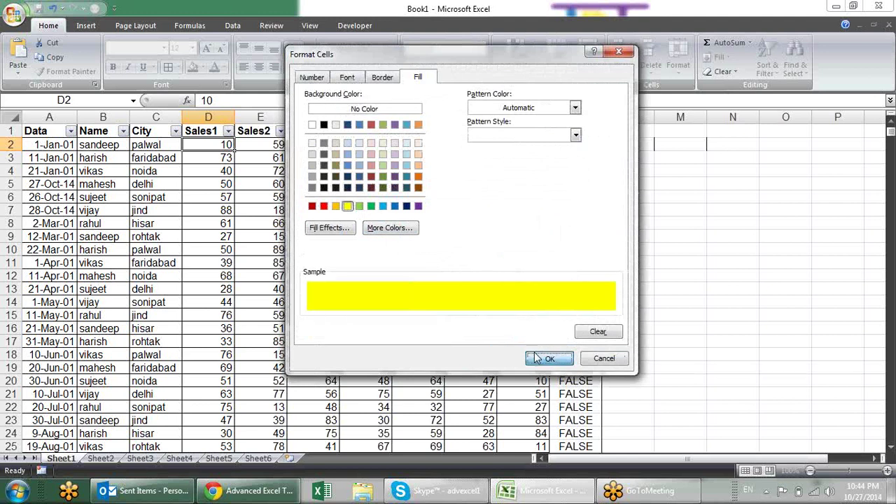
pyautogui.click(464, 307)
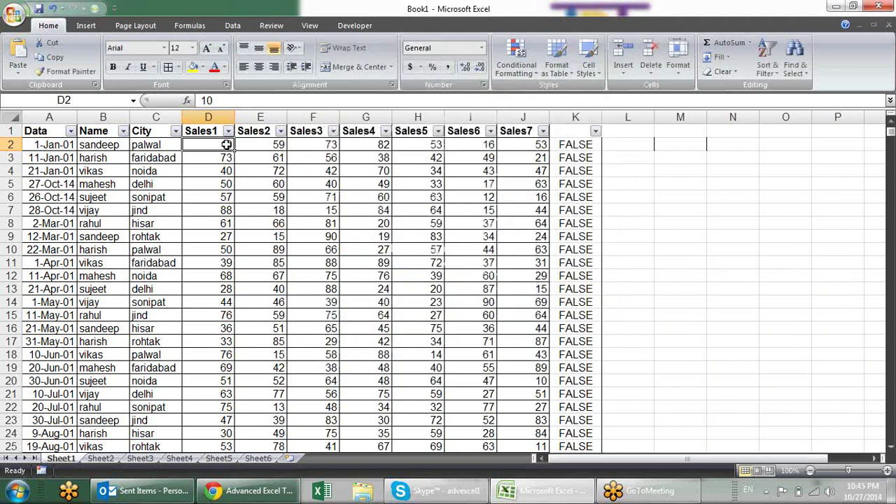
# Format-paint D2's highlight rule across the table A2:J790.
pyautogui.click(67, 72)
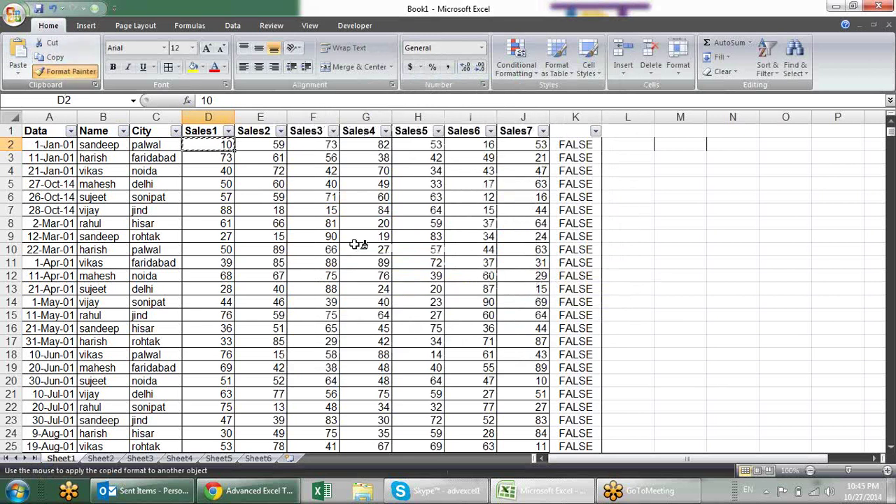
pyautogui.moveTo(72, 144)
pyautogui.mouseDown()
pyautogui.moveTo(515, 296)
pyautogui.moveTo(521, 499)
pyautogui.mouseUp()
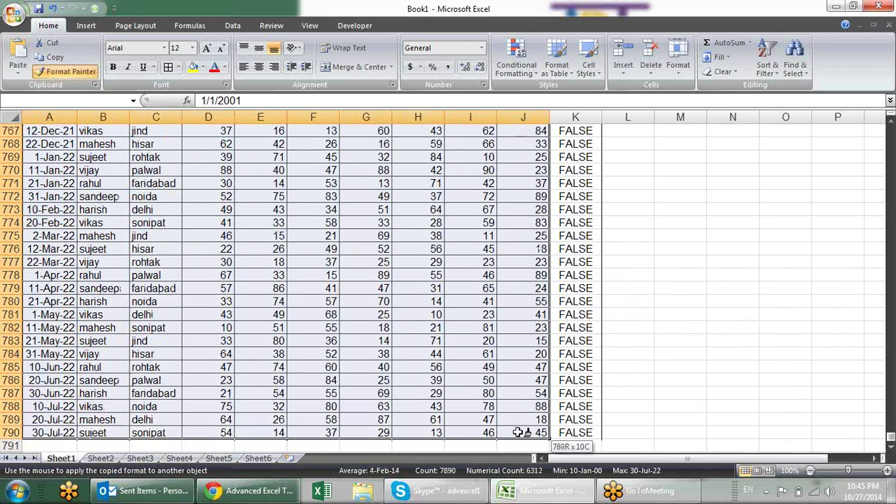
pyautogui.moveTo(521, 499); pyautogui.dragTo(518, 429)
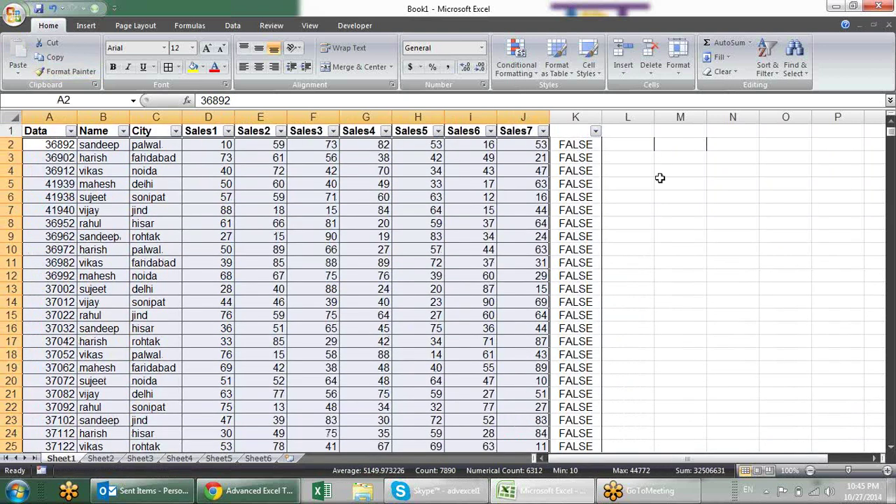
pyautogui.click(680, 173)
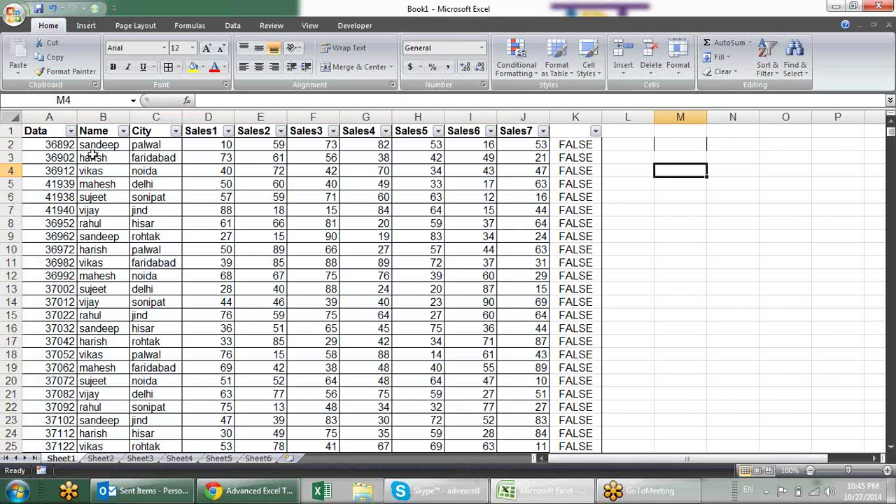
# Restore the d-mmm-yy date format on A2:A790.
pyautogui.click(53, 142)
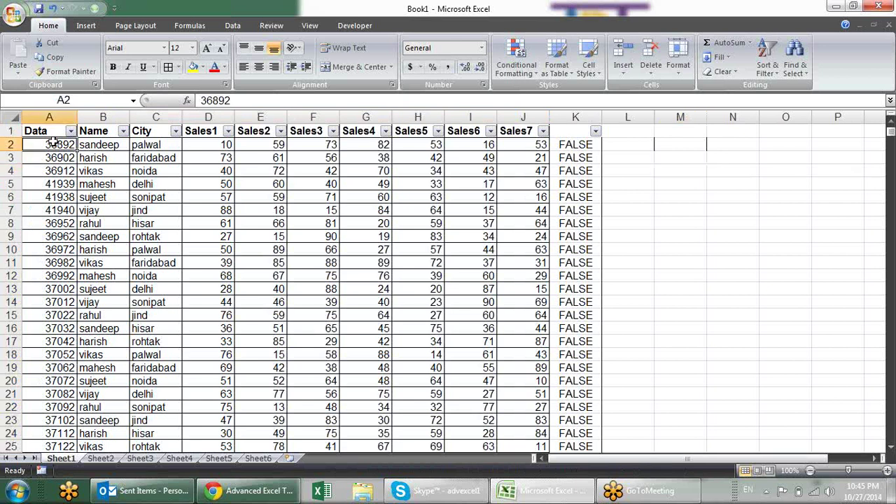
pyautogui.hotkey('ctrl', 'shift', 'Down')
pyautogui.hotkey('ctrl', 'shift', '3')
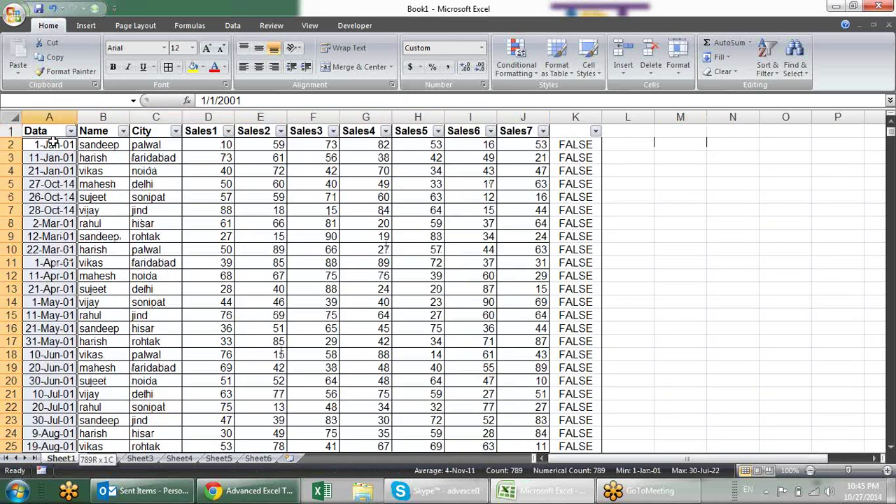
pyautogui.click(669, 173)
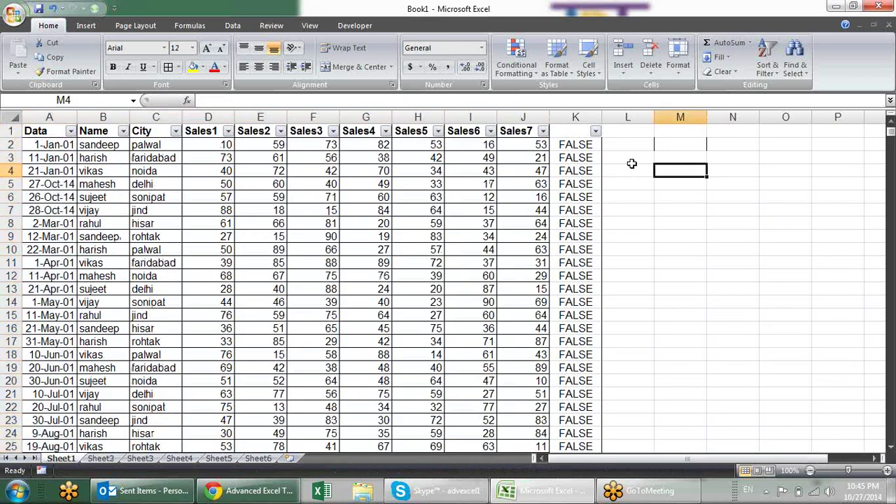
# Filter column K to TRUE and change row 115's Sales3 from 79 to 20.
pyautogui.click(596, 134)
pyautogui.click(514, 236)
pyautogui.click(505, 257)
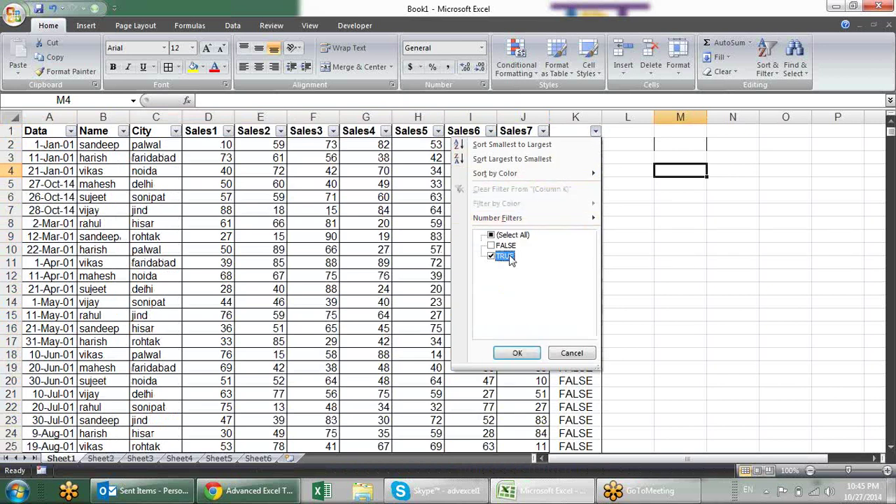
pyautogui.click(519, 353)
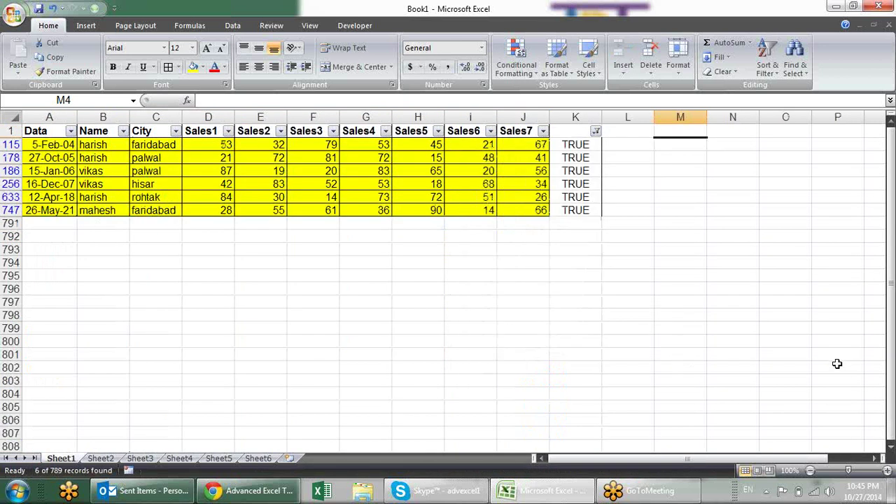
pyautogui.click(334, 143)
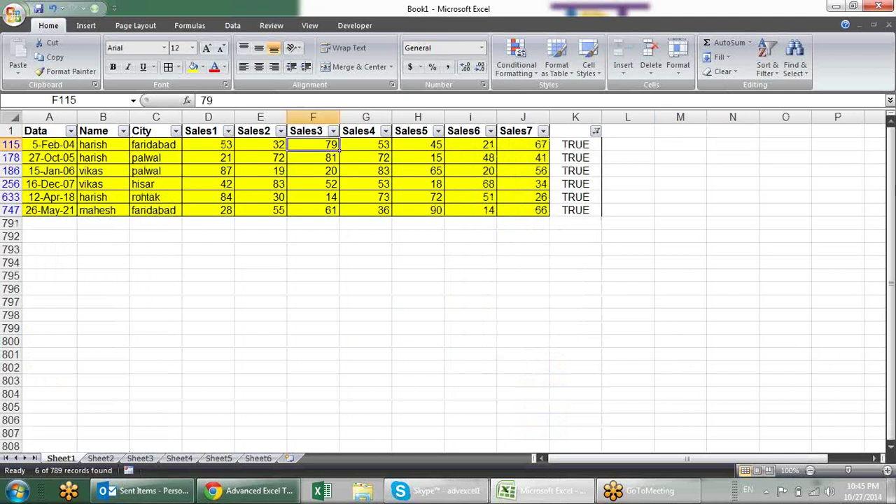
pyautogui.write('20')
pyautogui.press('Return')
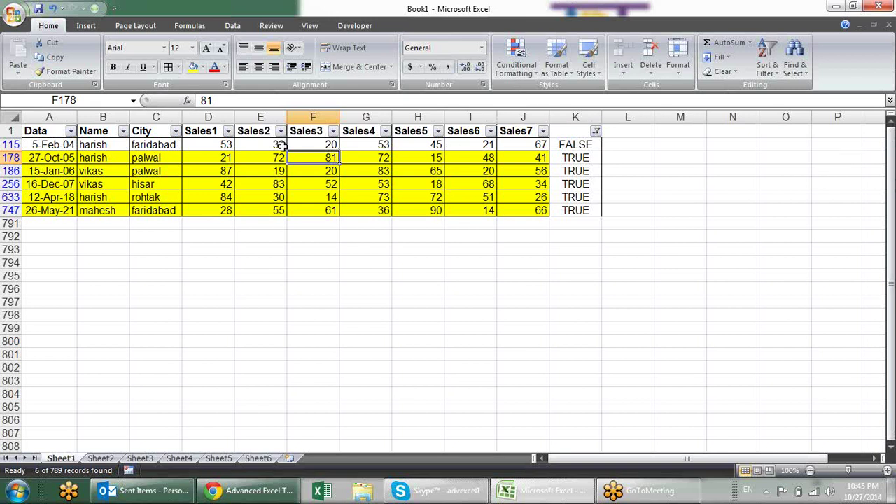
# Show all rows again and scroll through column K's FALSE results.
pyautogui.click(596, 131)
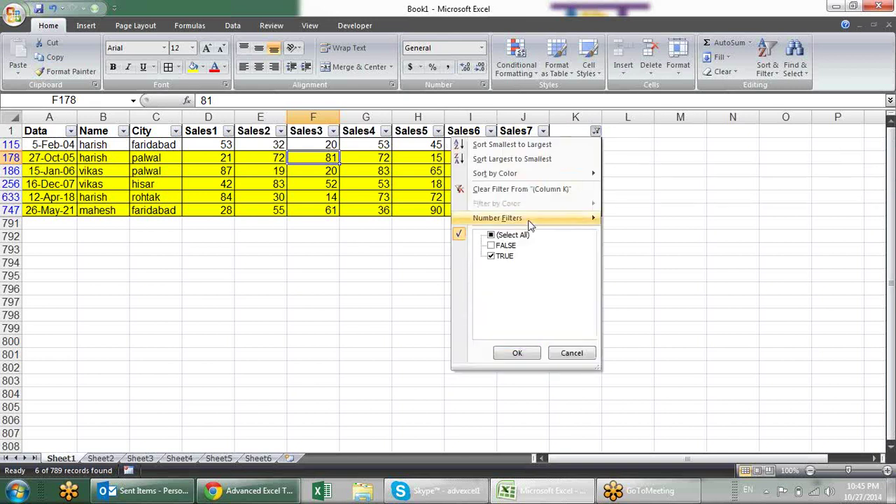
pyautogui.click(492, 235)
pyautogui.click(517, 353)
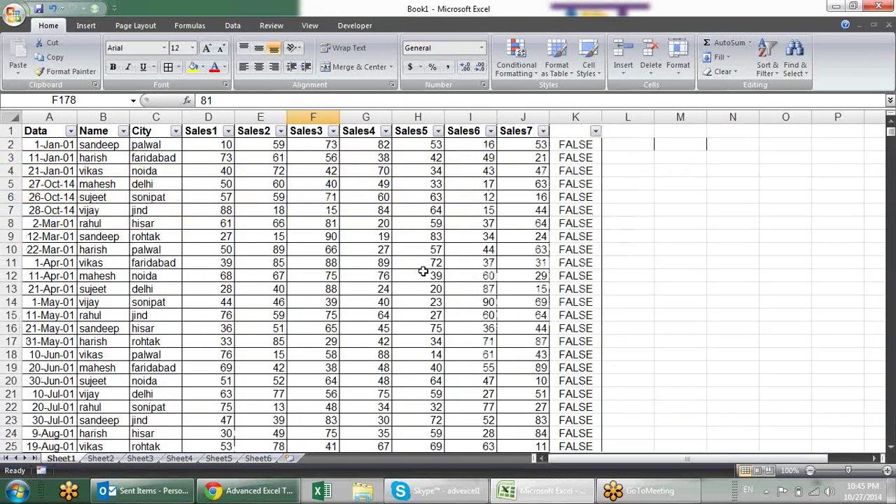
pyautogui.scroll(-7, 423, 272)
pyautogui.scroll(-1, 434, 263)
pyautogui.scroll(-12, 435, 263)
pyautogui.scroll(-5, 445, 259)
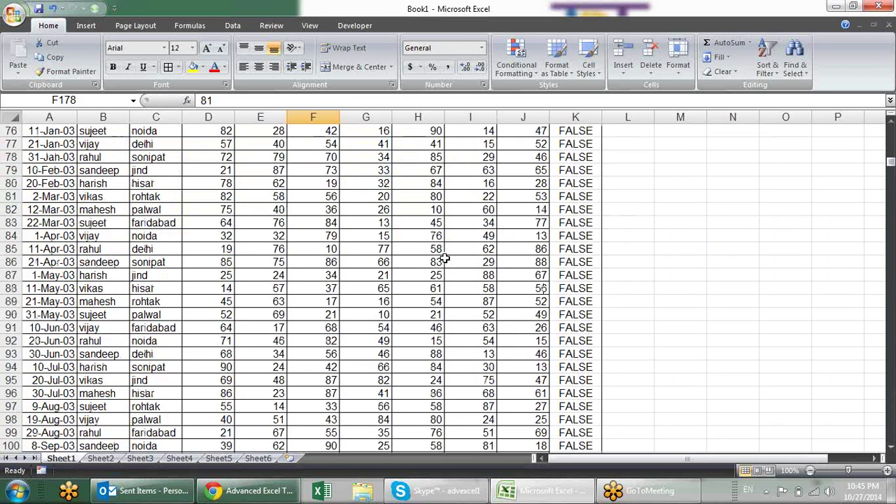
pyautogui.scroll(-9, 445, 260)
pyautogui.scroll(-17, 445, 259)
pyautogui.scroll(-3, 444, 260)
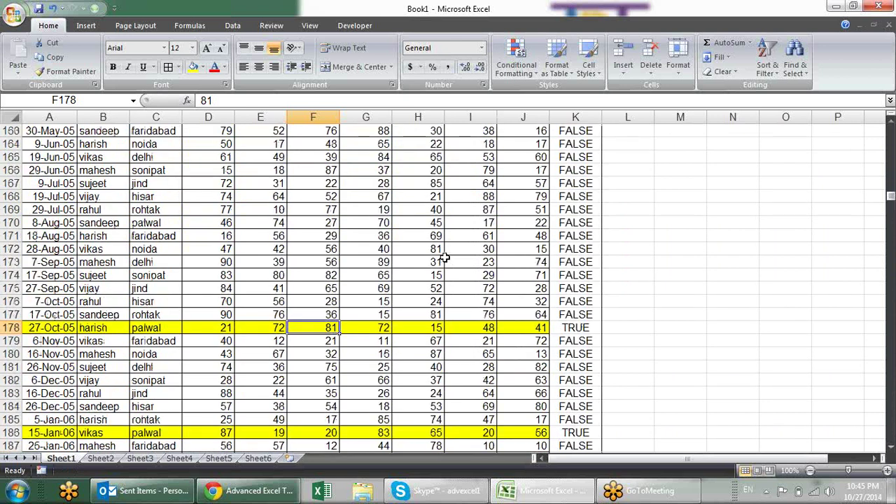
pyautogui.scroll(-1, 445, 260)
pyautogui.scroll(-2, 448, 258)
pyautogui.scroll(-1, 455, 253)
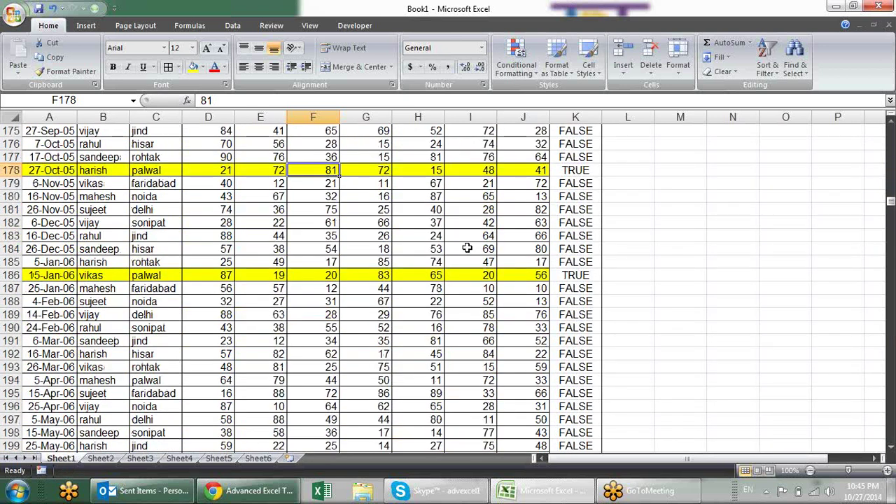
pyautogui.scroll(7, 467, 248)
pyautogui.scroll(-3, 468, 248)
pyautogui.scroll(-2, 467, 247)
pyautogui.scroll(-1, 467, 248)
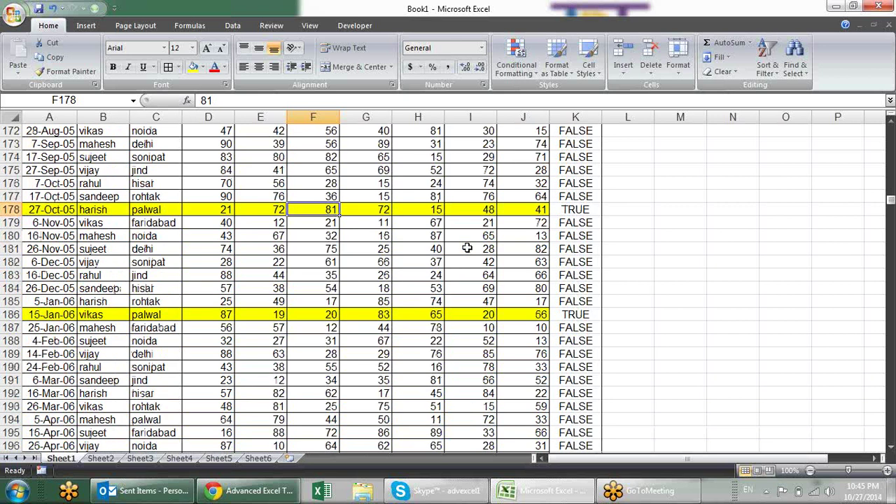
pyautogui.scroll(6, 467, 248)
pyautogui.scroll(8, 467, 248)
pyautogui.scroll(2, 504, 247)
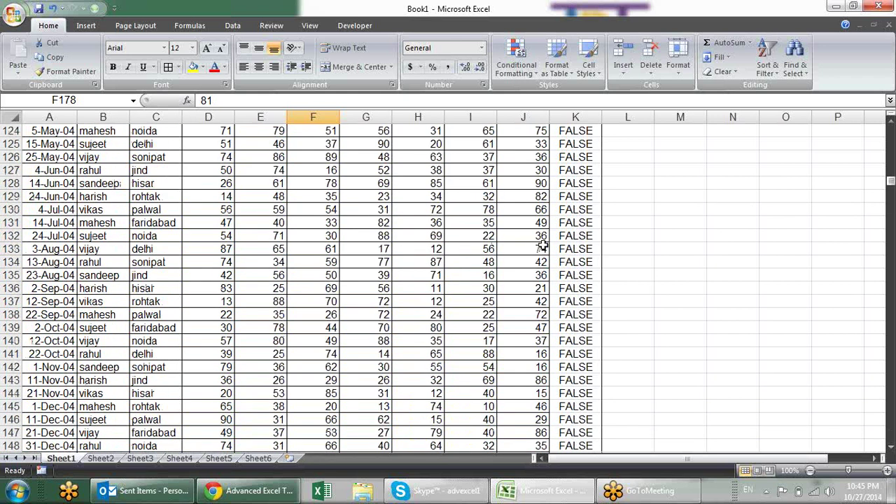
pyautogui.click(581, 249)
pyautogui.hotkey('ctrl', 'Up')
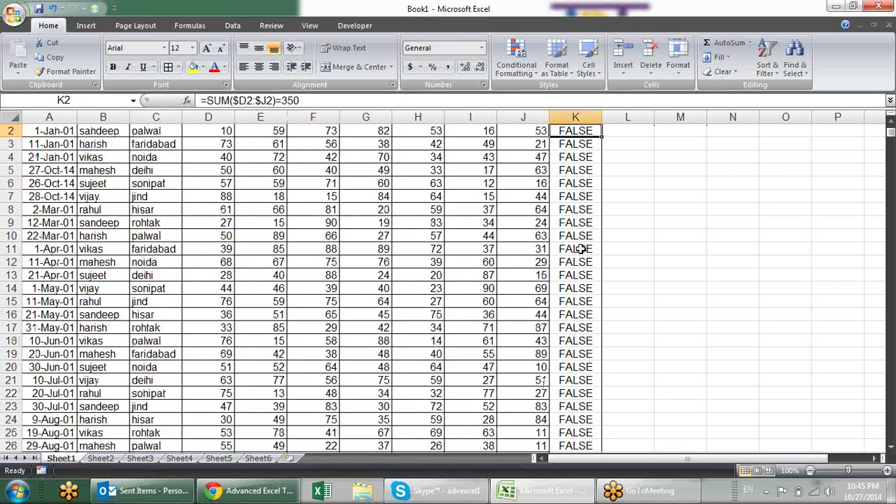
pyautogui.scroll(1, 581, 249)
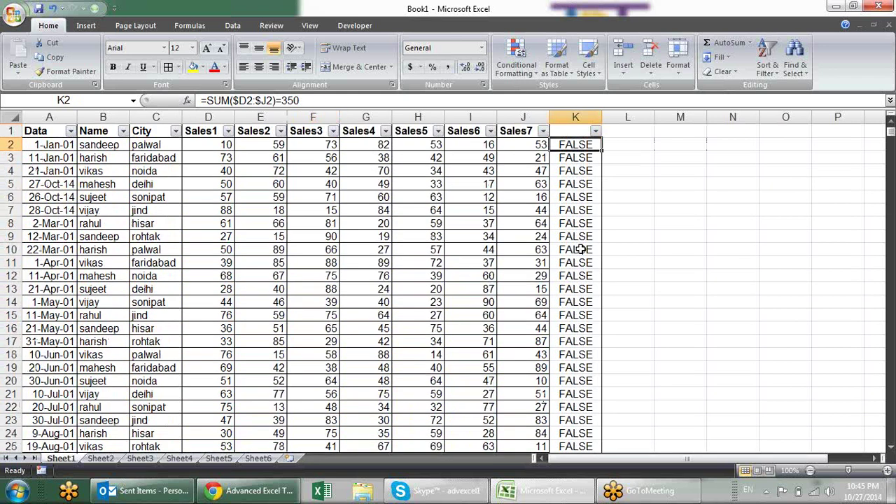
# Delete the TRUE/FALSE helper column K and minimize Excel.
pyautogui.rightClick(576, 118)
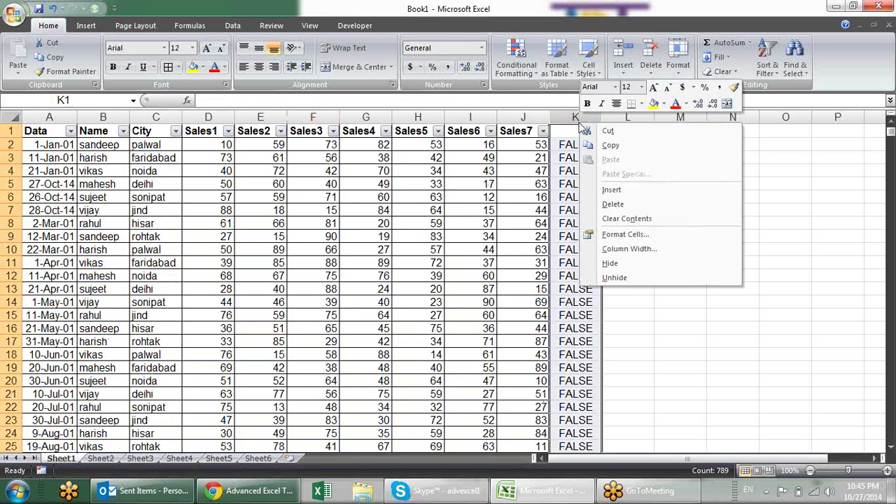
pyautogui.click(651, 205)
pyautogui.click(646, 222)
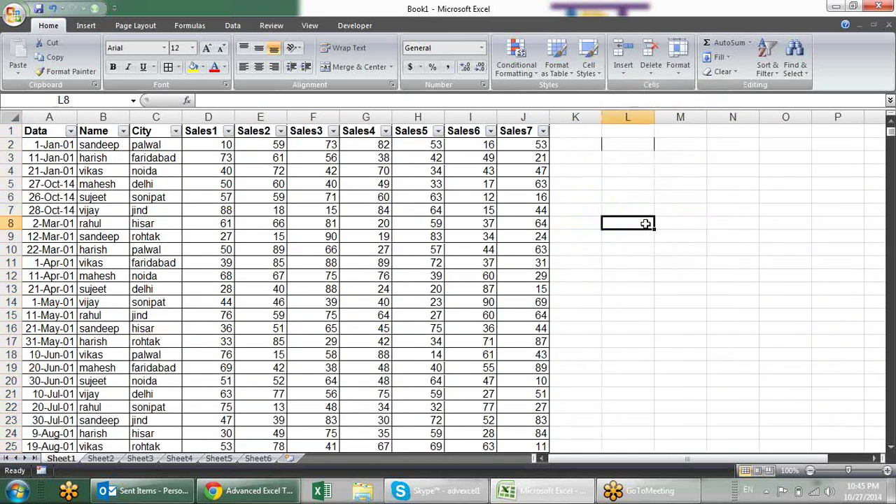
pyautogui.click(844, 7)
# Search the desktop excel folder and drives E: and G: for the attendance workbook.
pyautogui.doubleClick(24, 21)
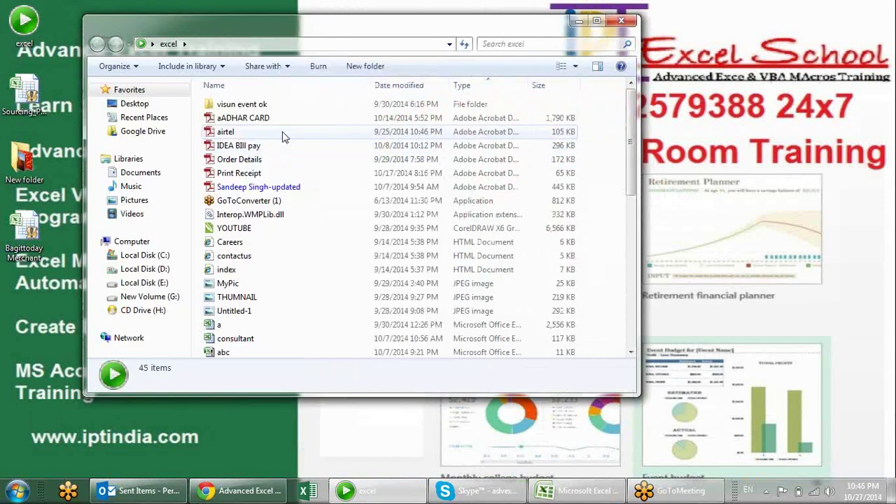
pyautogui.click(284, 136)
pyautogui.press('s')
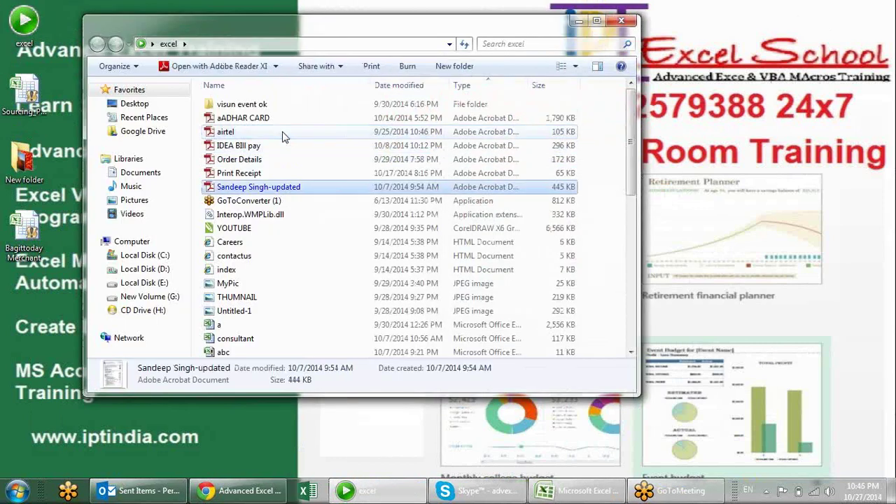
pyautogui.doubleClick(245, 105)
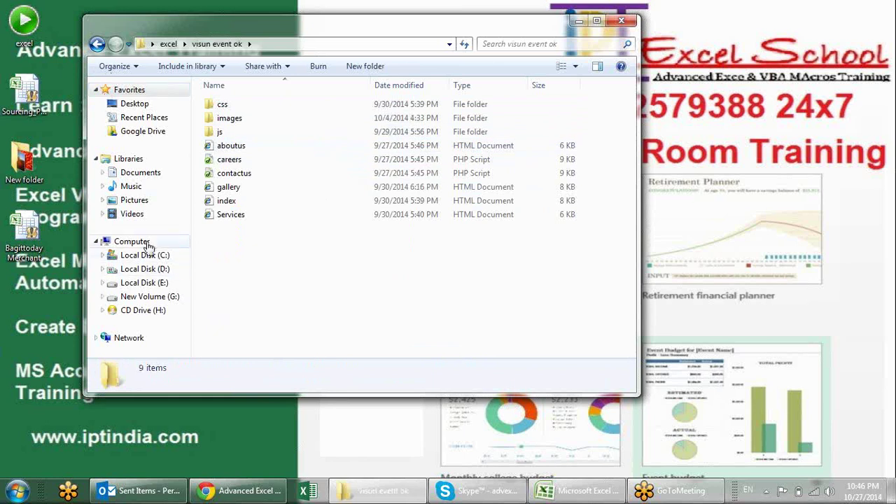
pyautogui.click(160, 285)
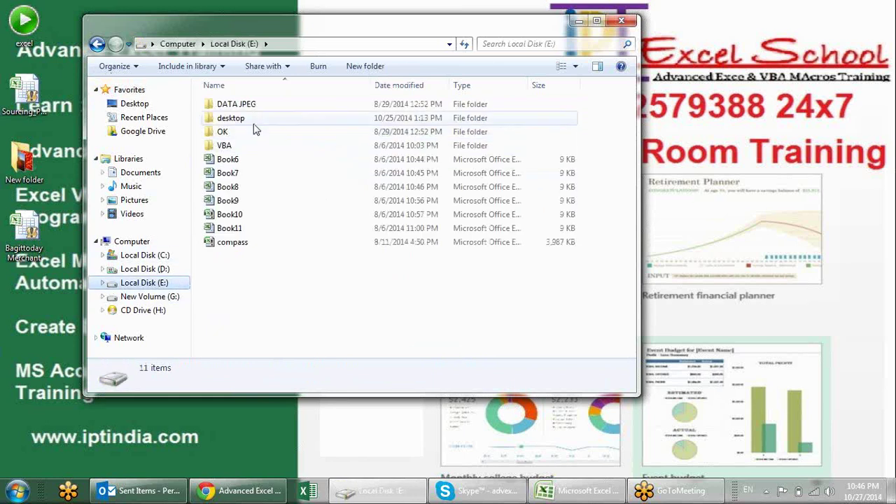
pyautogui.click(255, 124)
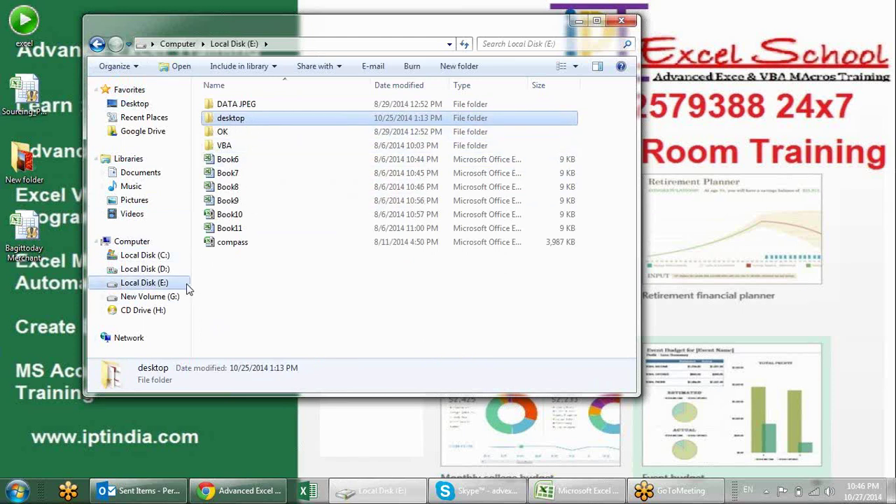
pyautogui.click(176, 296)
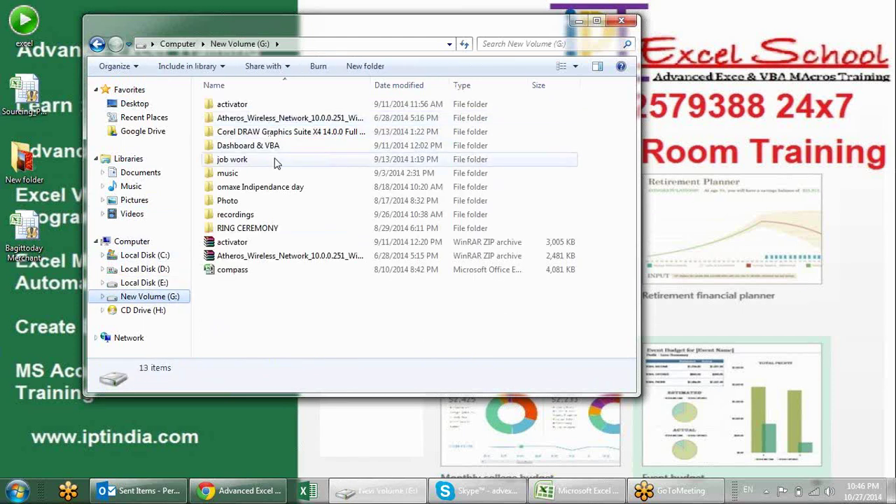
pyautogui.click(274, 161)
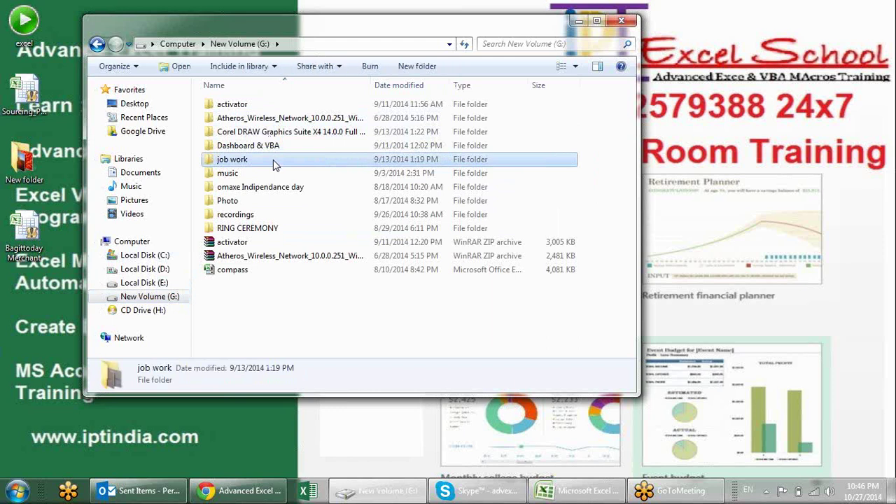
pyautogui.press('Up')
pyautogui.press('Return')
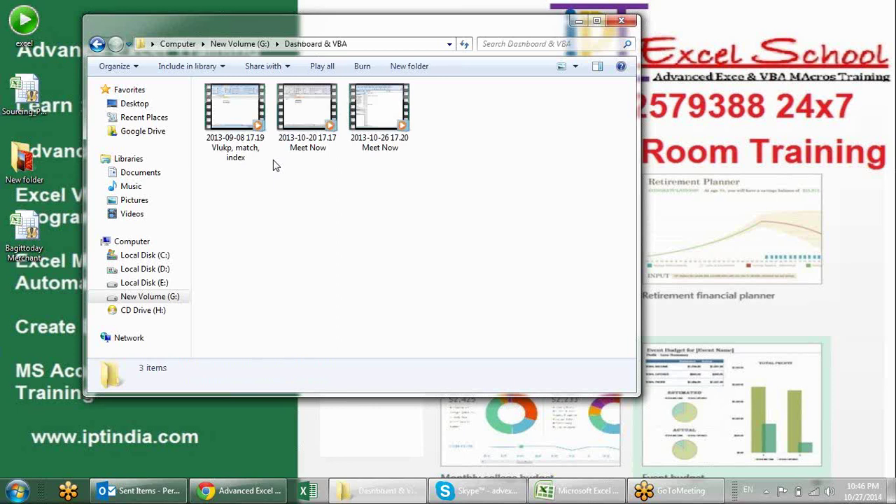
pyautogui.press('BackSpace')
pyautogui.press('BackSpace')
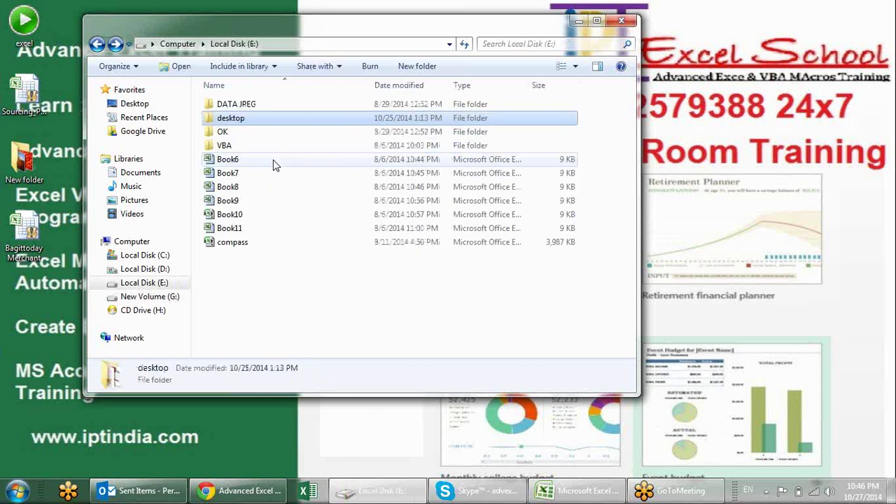
pyautogui.press('BackSpace')
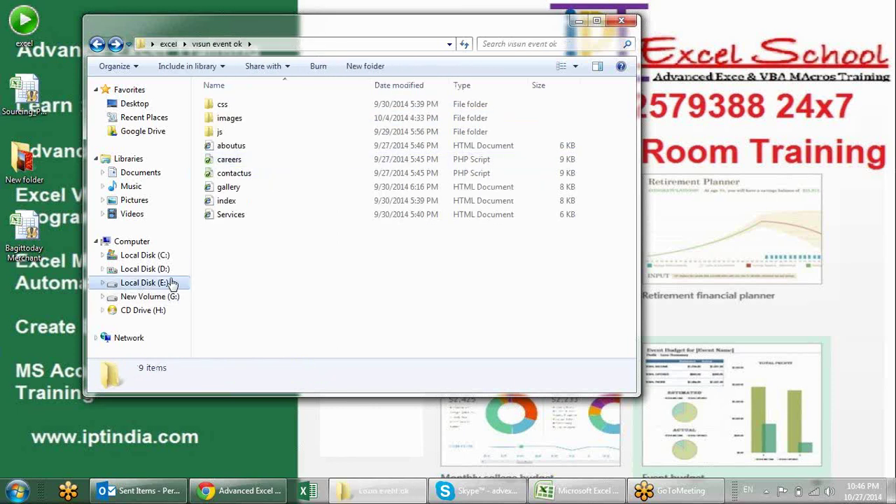
# Go to D:\Showcase and select the Attendance monitoring System workbook.
pyautogui.click(167, 272)
pyautogui.click(293, 133)
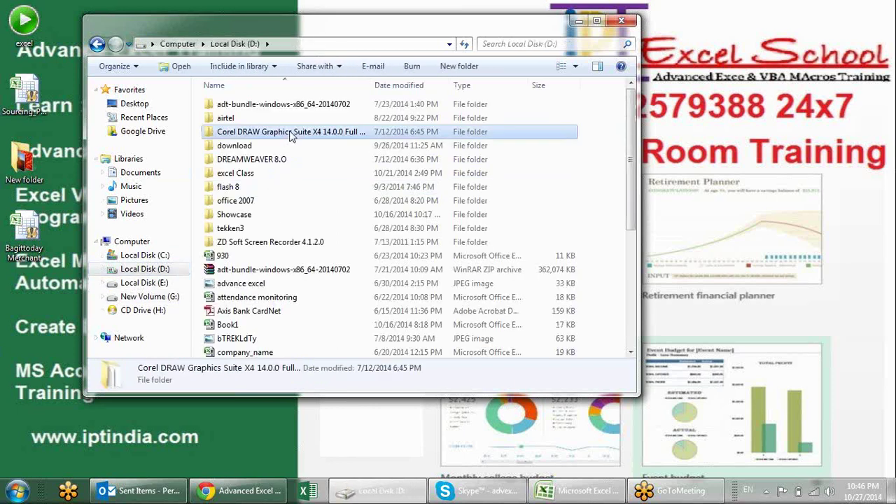
pyautogui.press('s')
pyautogui.press('Return')
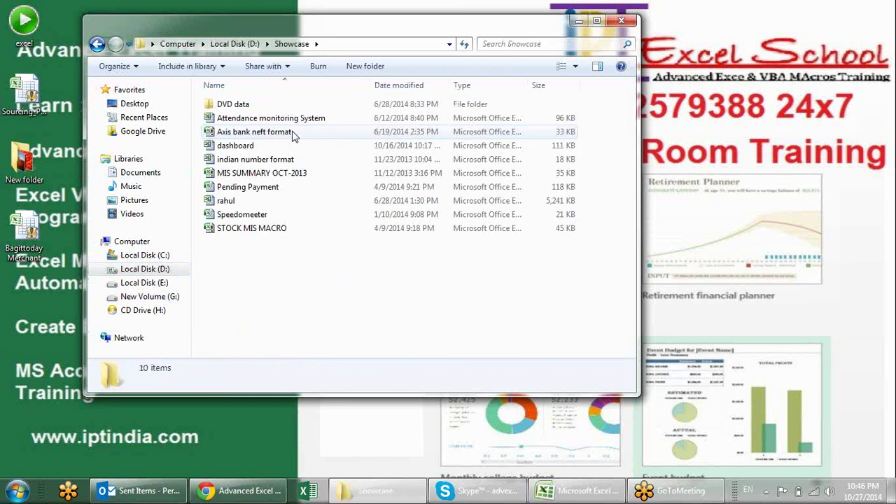
pyautogui.click(286, 121)
# Open the Attendance monitoring System workbook and switch the month in A3 to 9.
pyautogui.doubleClick(286, 122)
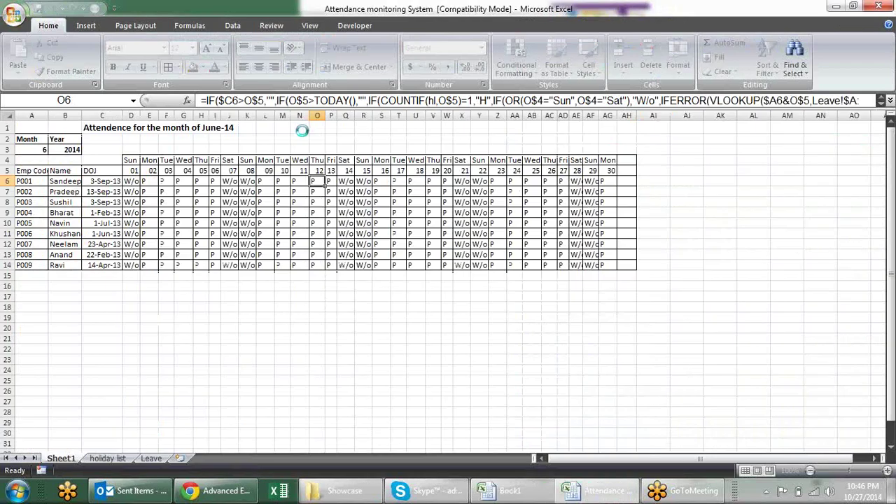
pyautogui.scroll(2, 143, 174)
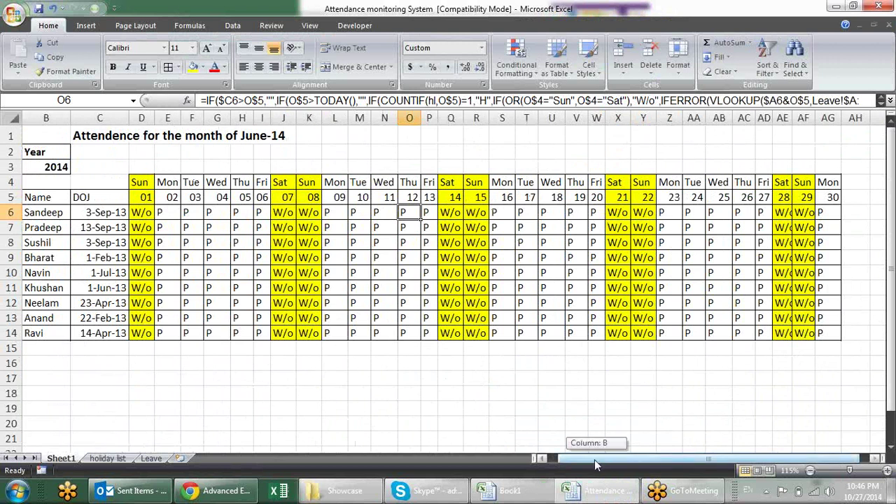
pyautogui.moveTo(601, 462); pyautogui.dragTo(577, 461)
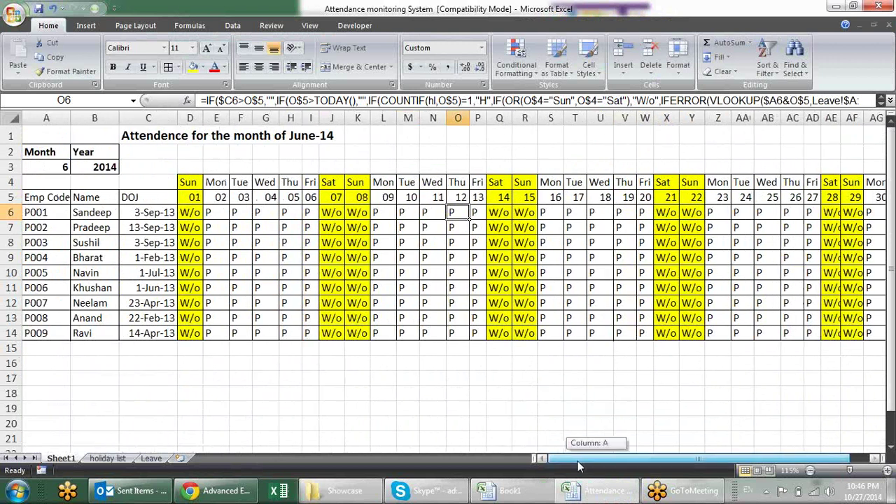
pyautogui.click(37, 167)
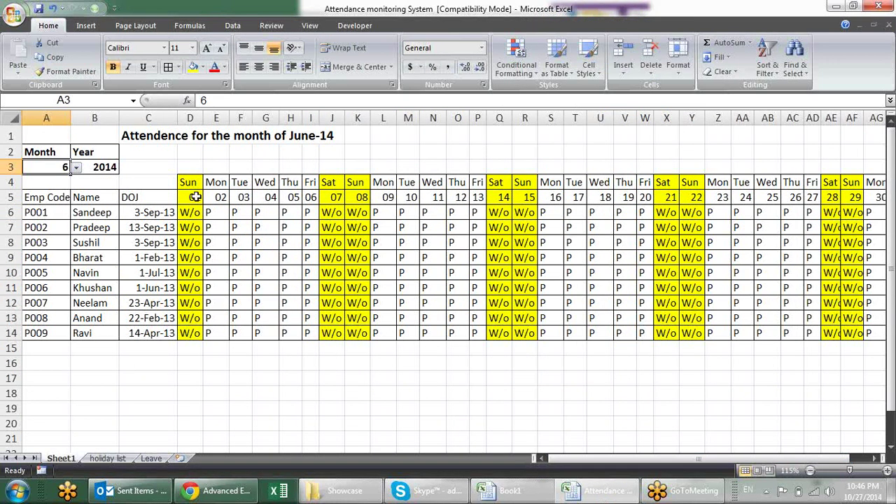
pyautogui.click(76, 169)
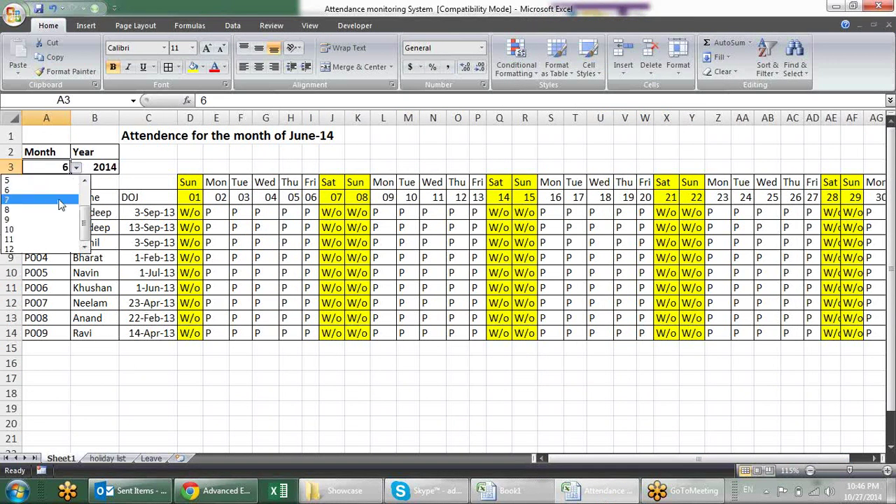
pyautogui.click(61, 218)
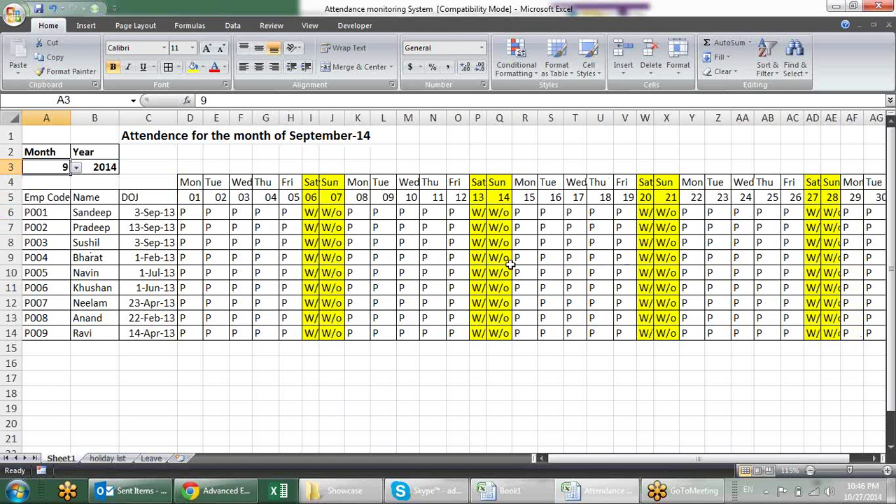
# Pick 10 from the A3 month list so the sheet shows October-14.
pyautogui.scroll(-1, 544, 239)
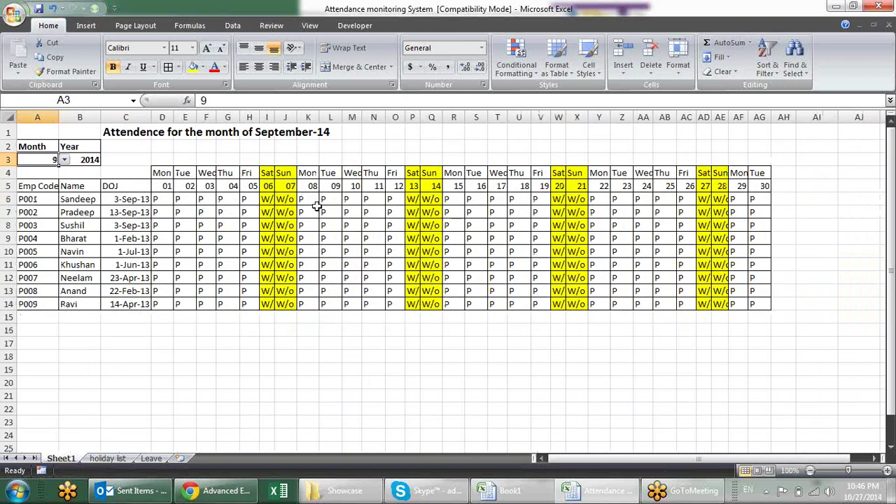
pyautogui.click(85, 161)
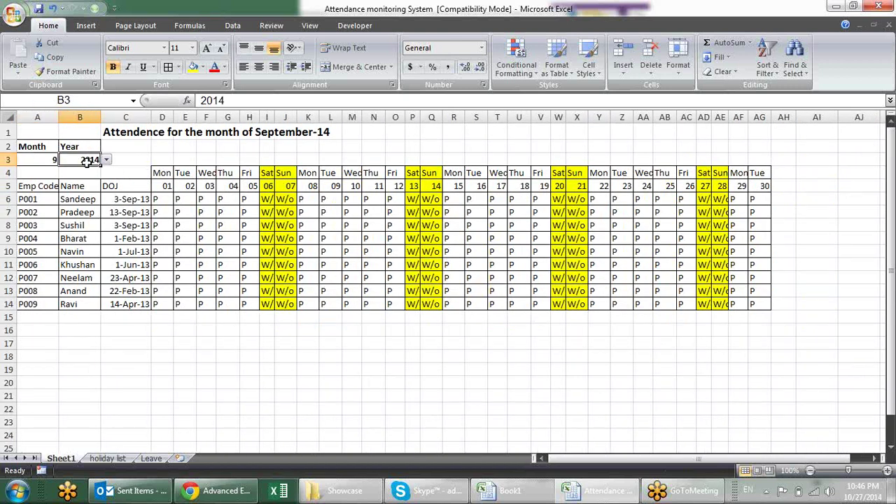
pyautogui.click(55, 161)
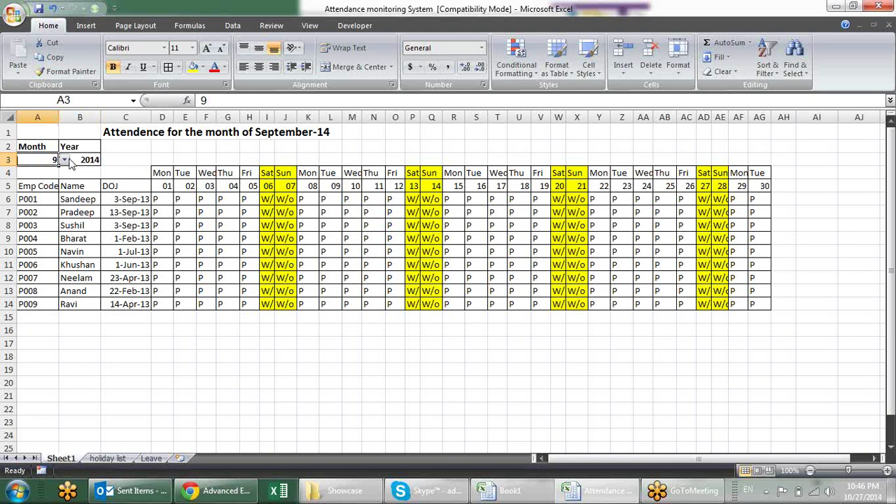
pyautogui.click(64, 159)
pyautogui.click(49, 219)
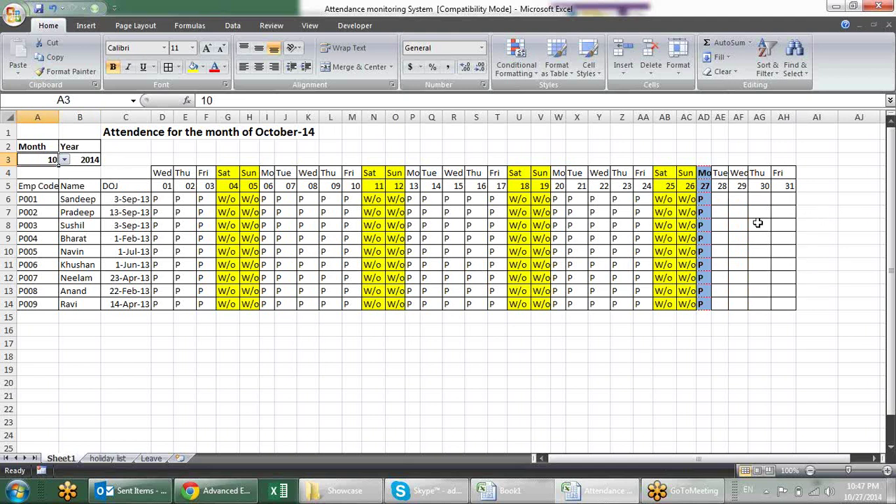
# Read the attendance formulas in cells Y6 and N7 in an expanded formula bar.
pyautogui.click(603, 198)
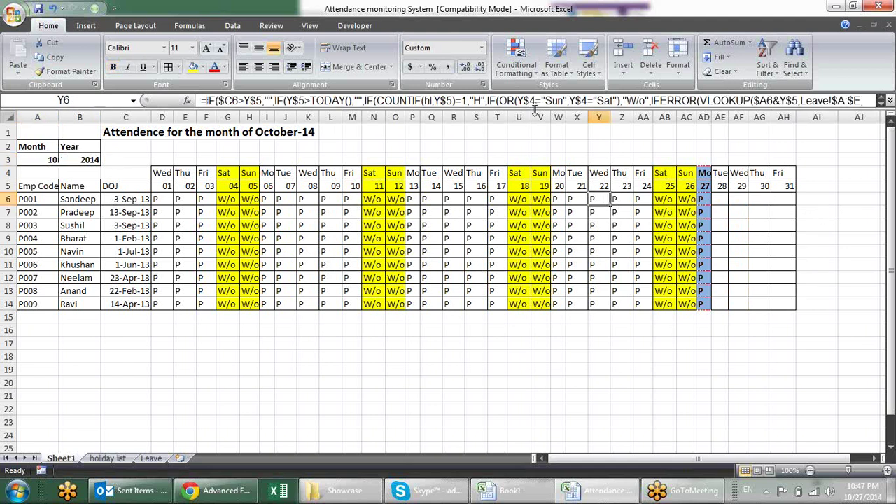
pyautogui.moveTo(537, 114)
pyautogui.mouseDown()
pyautogui.moveTo(526, 138)
pyautogui.moveTo(530, 111)
pyautogui.mouseUp()
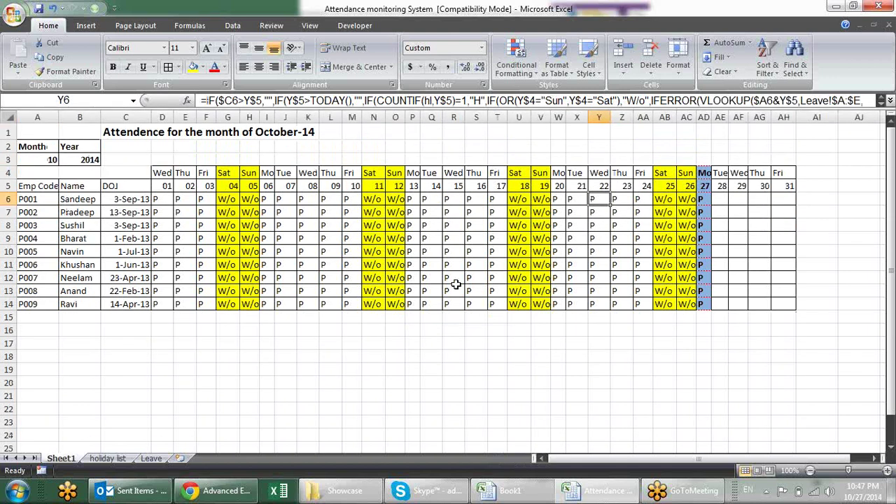
pyautogui.click(374, 211)
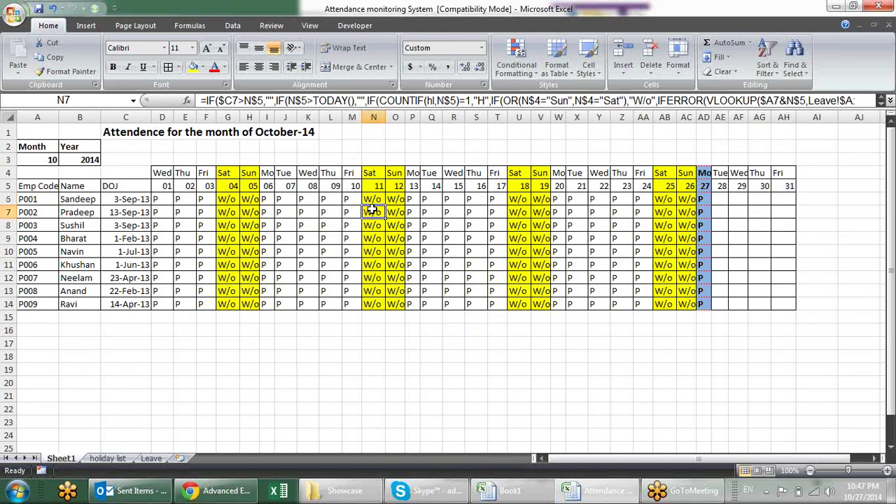
# Look through the Leave, holiday list and Sheet1 tabs, ending on holiday list.
pyautogui.click(150, 458)
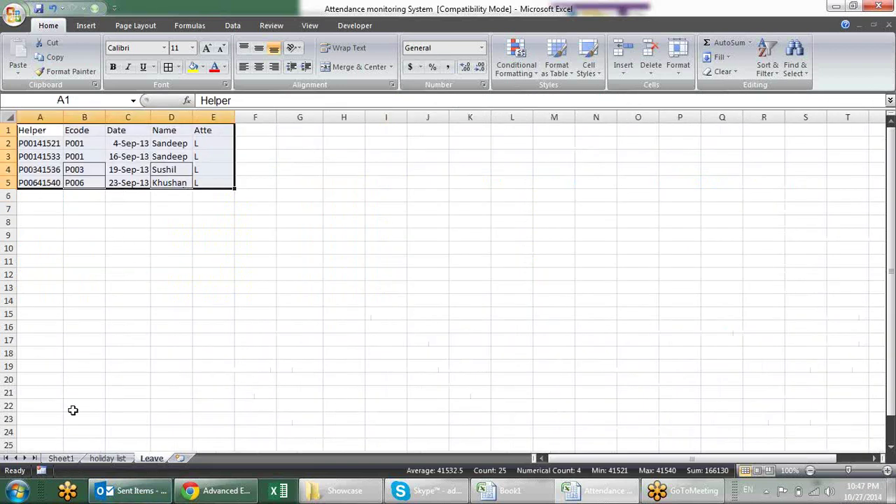
pyautogui.click(104, 462)
pyautogui.click(61, 458)
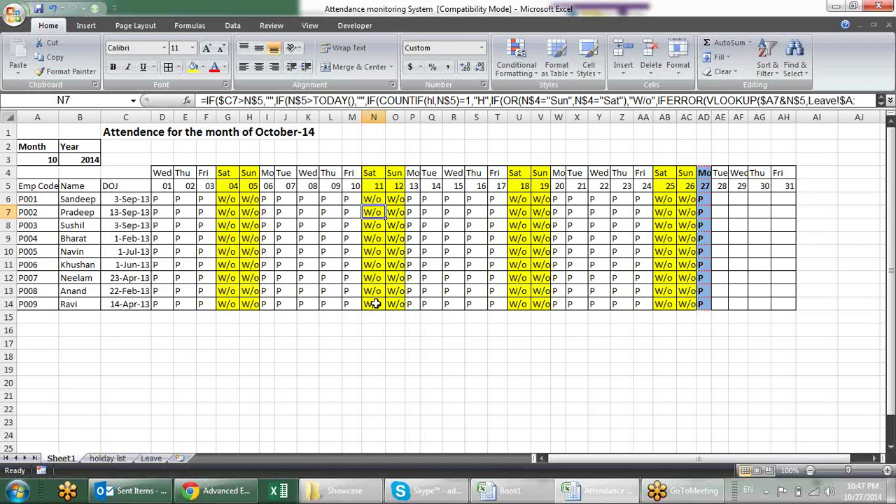
pyautogui.click(122, 459)
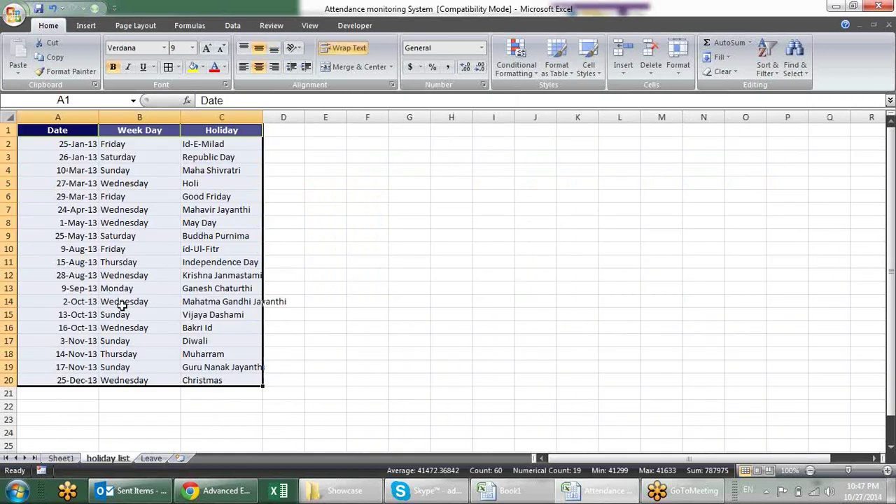
# Change the A19 holiday date from 17-Nov-13 to 24-Oct-14 and return to Sheet1.
pyautogui.click(82, 369)
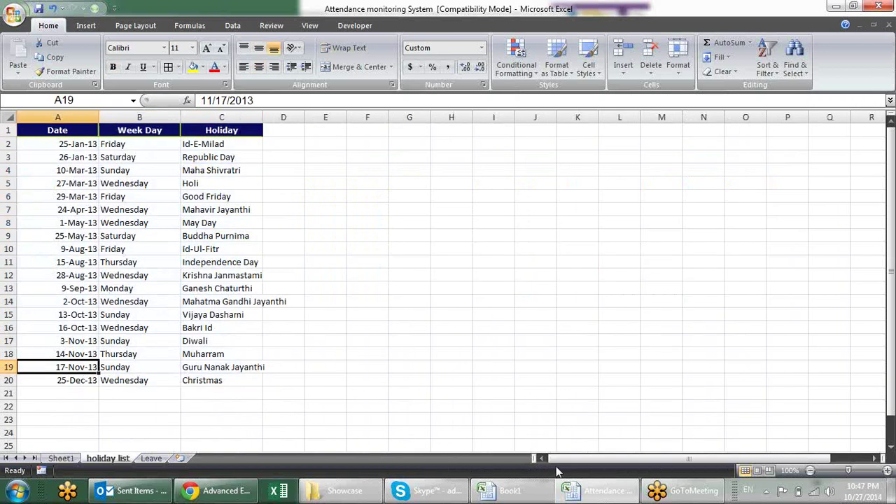
pyautogui.write('24-o')
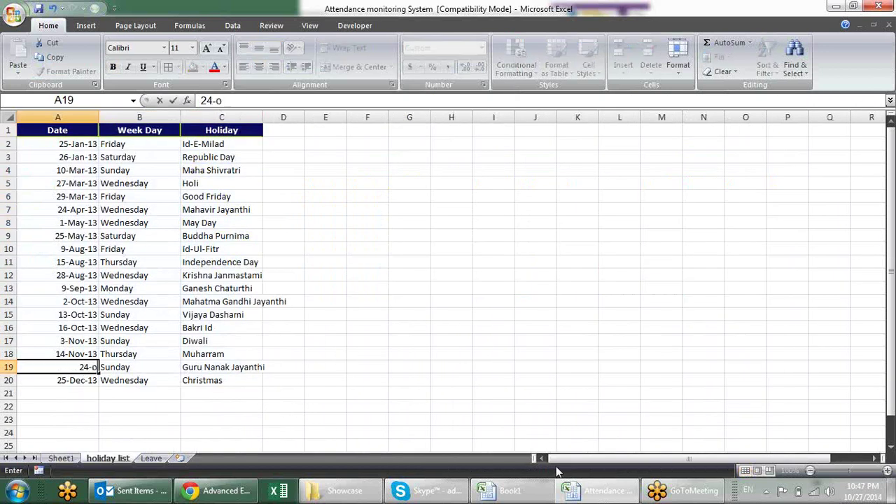
pyautogui.write('ct-1')
pyautogui.write('4')
pyautogui.press('Return')
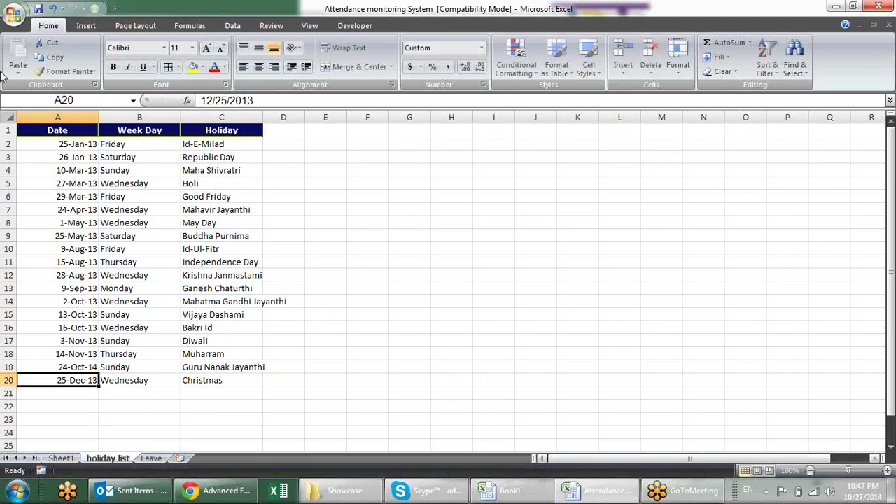
pyautogui.click(63, 459)
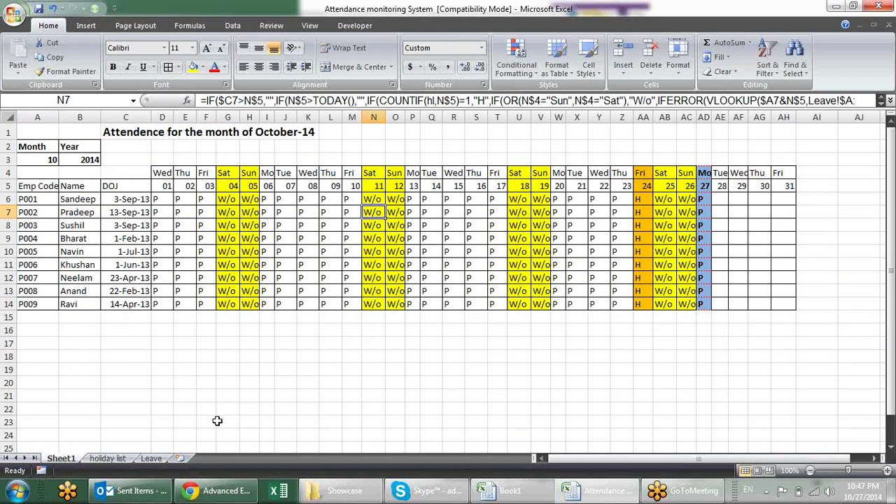
# Add Leave row 6 with the copied Ecode, date 23-Oct-14 and L, then check Z11 on Sheet1.
pyautogui.click(149, 459)
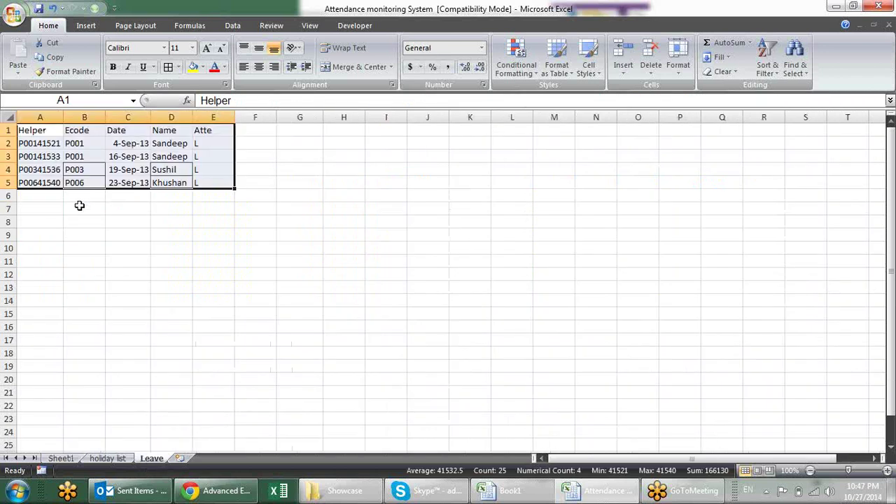
pyautogui.click(77, 197)
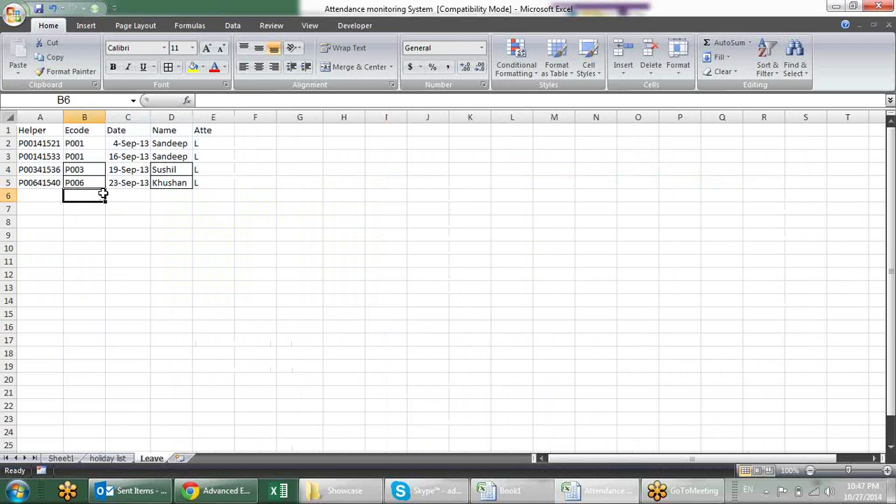
pyautogui.hotkey('ctrl', 'd')
pyautogui.press('Tab')
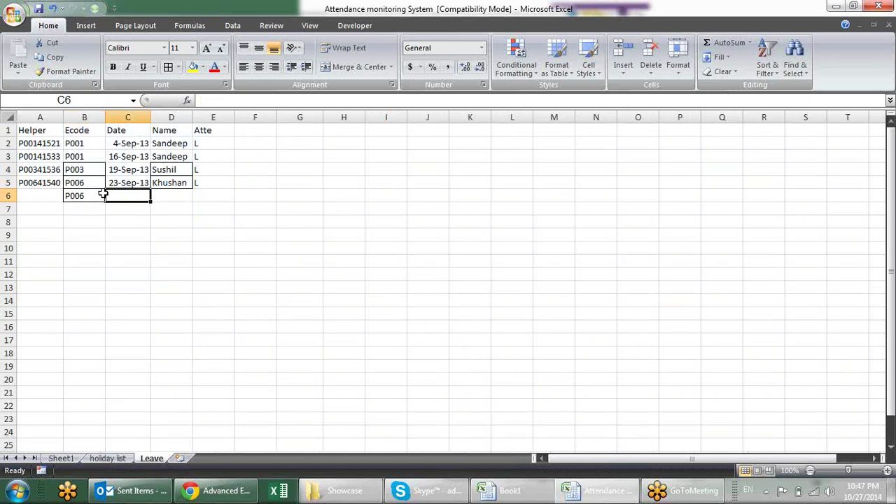
pyautogui.write('23-oct-14')
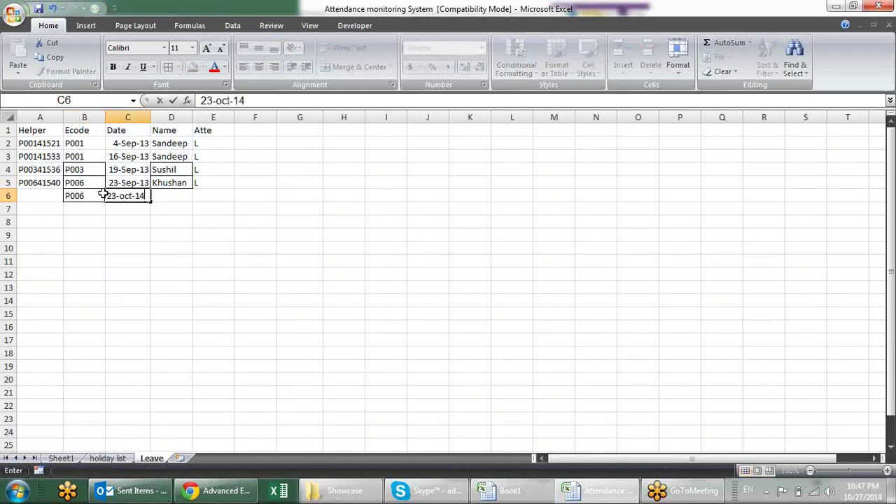
pyautogui.press('Tab')
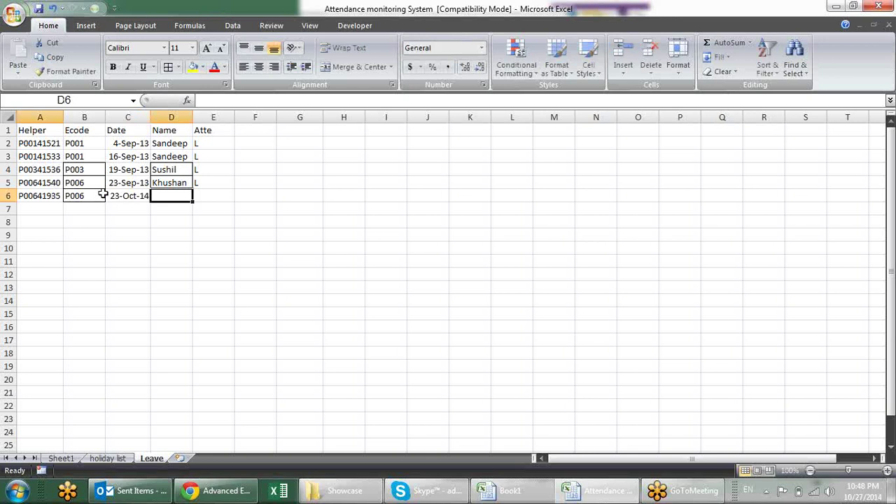
pyautogui.press('Tab')
pyautogui.write('L')
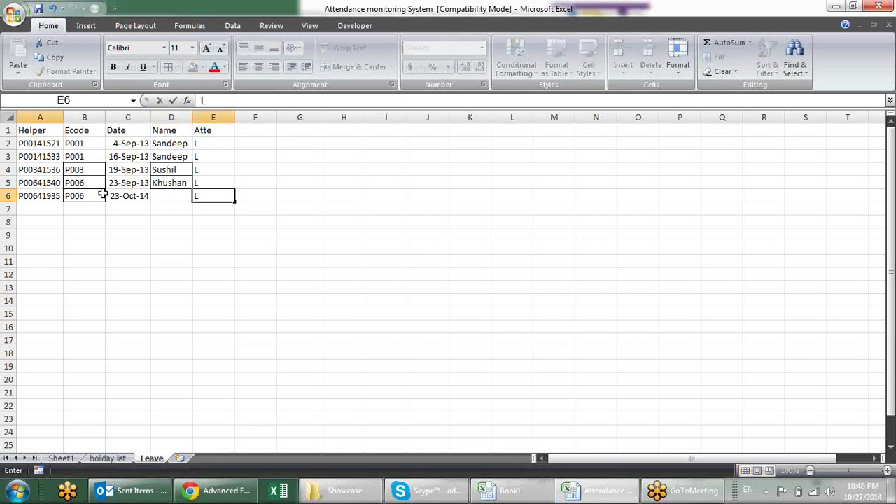
pyautogui.press('Return')
pyautogui.click(179, 197)
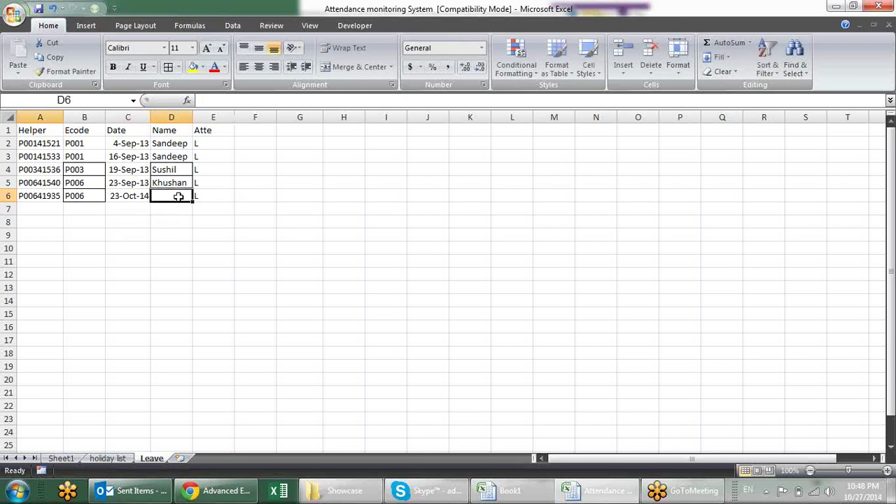
pyautogui.click(61, 458)
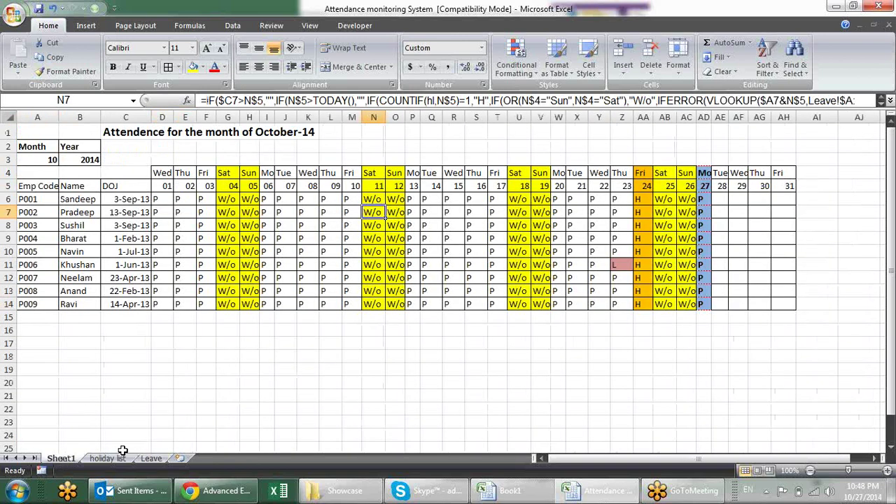
pyautogui.click(622, 265)
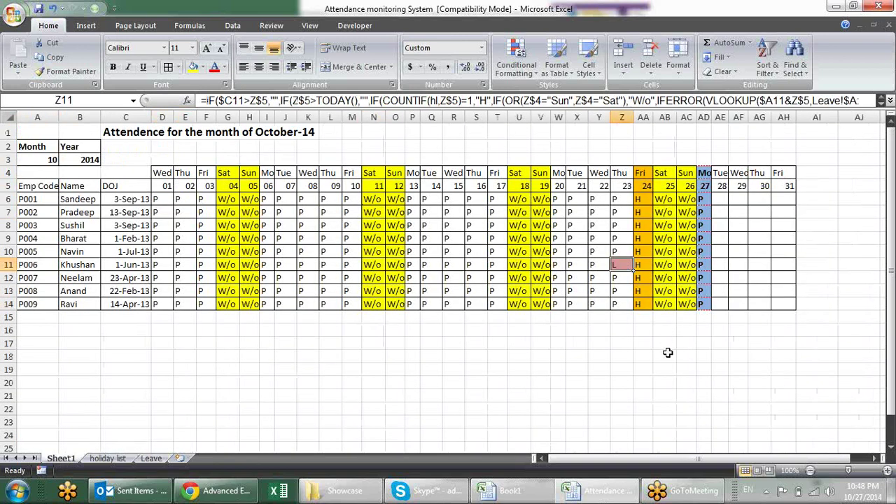
# Select a block of the October attendance grid, then inspect the date formula in G5.
pyautogui.click(668, 354)
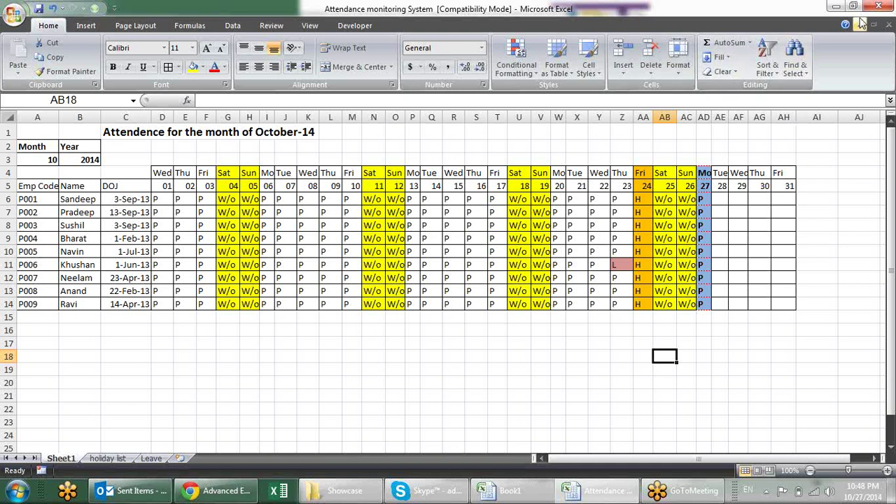
pyautogui.moveTo(375, 186); pyautogui.dragTo(705, 273)
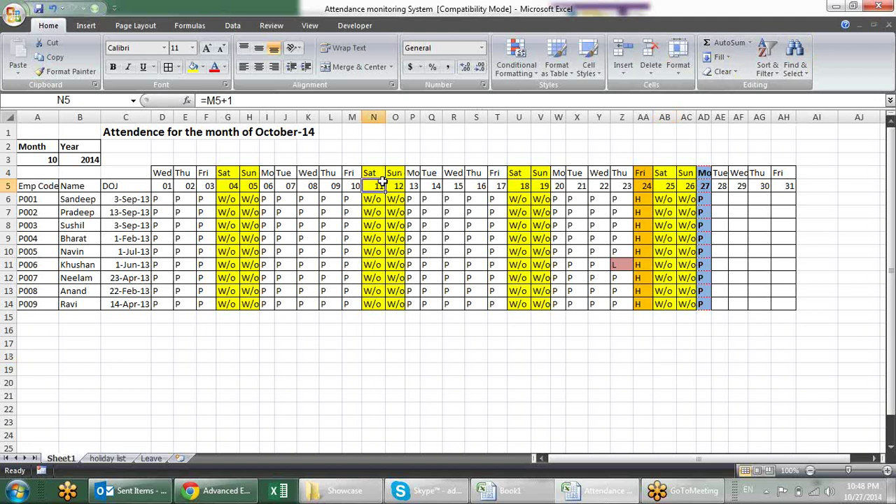
pyautogui.click(818, 225)
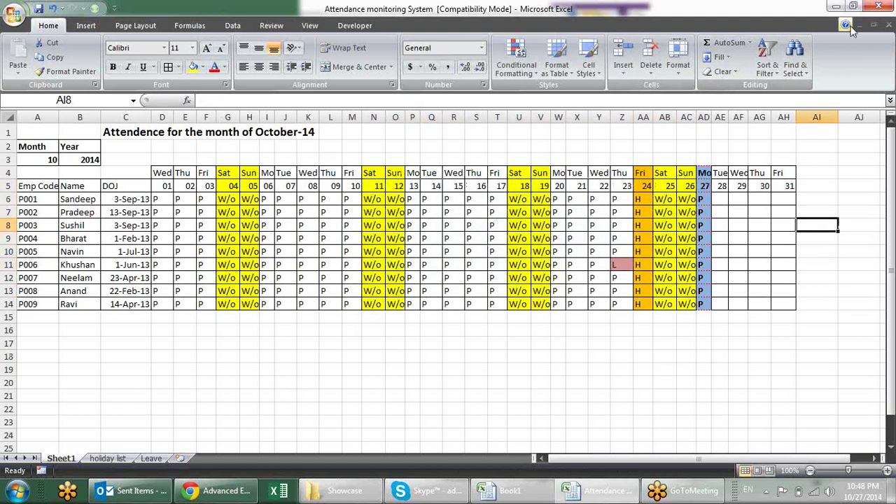
pyautogui.click(228, 187)
# Close the attendance workbook and choose No to discard its changes.
pyautogui.click(879, 5)
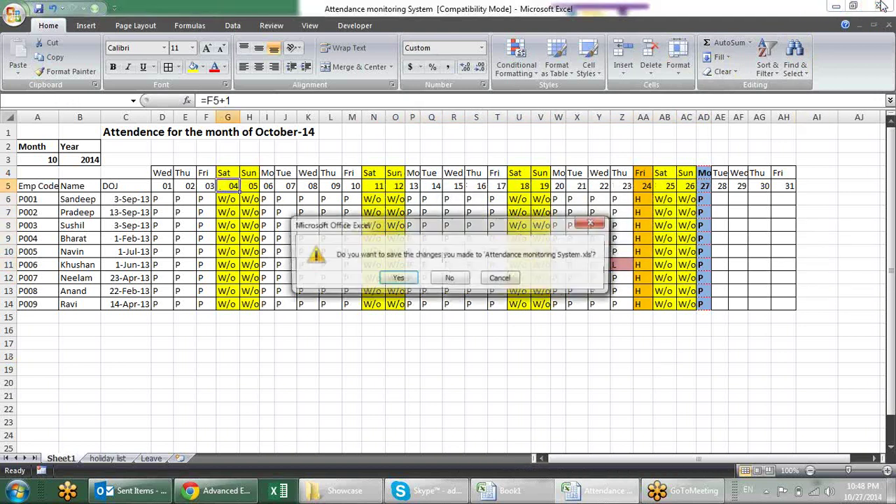
pyautogui.click(452, 279)
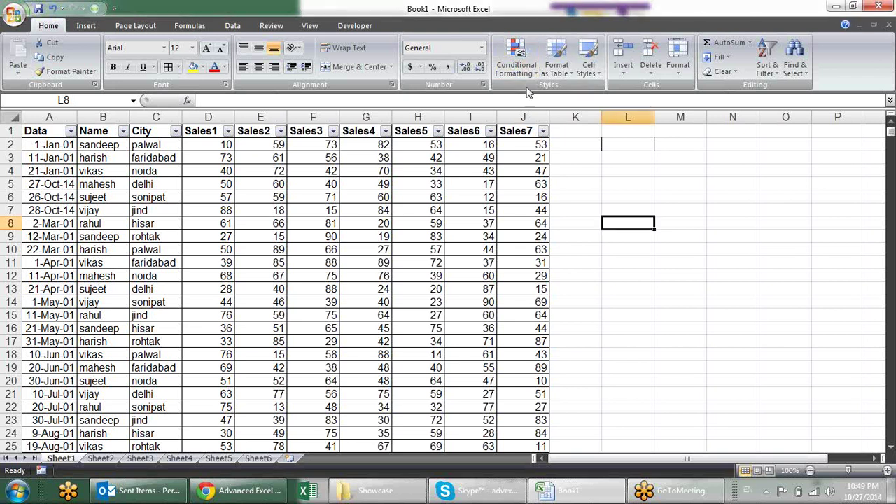
pyautogui.click(516, 67)
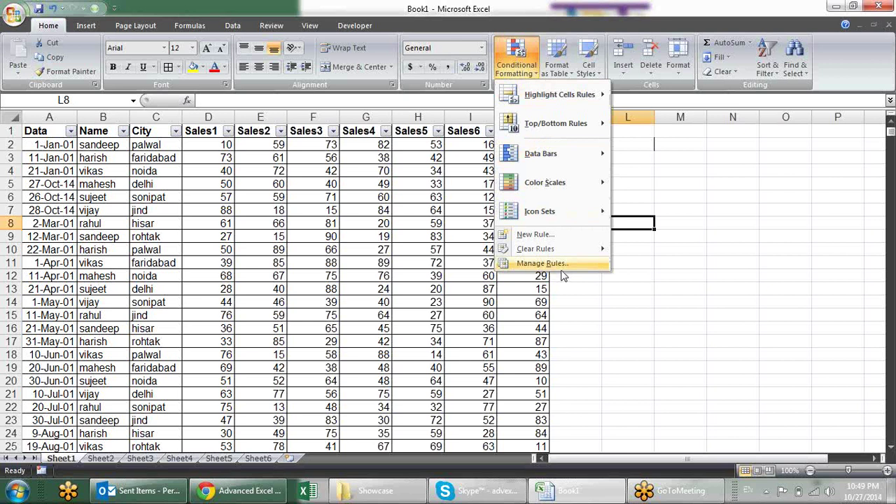
pyautogui.click(639, 340)
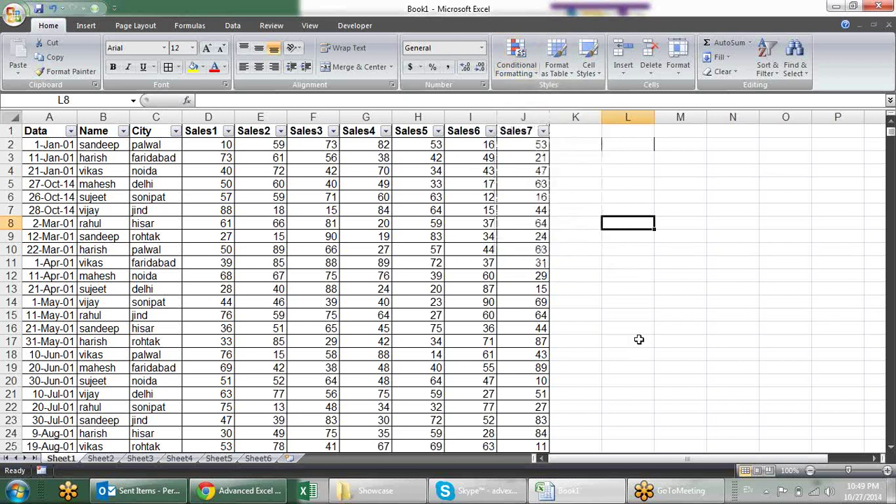